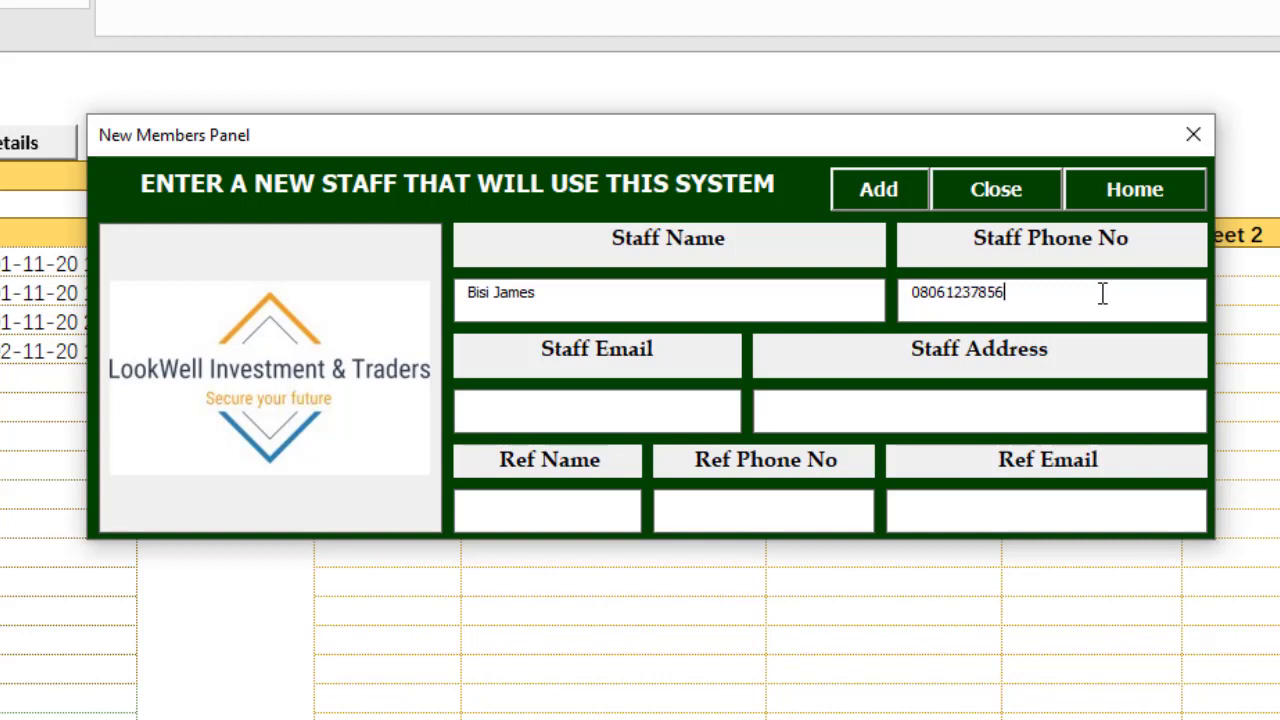
Step: Move to the Staff Email box on the New Members Panel form
left_click(557, 412)
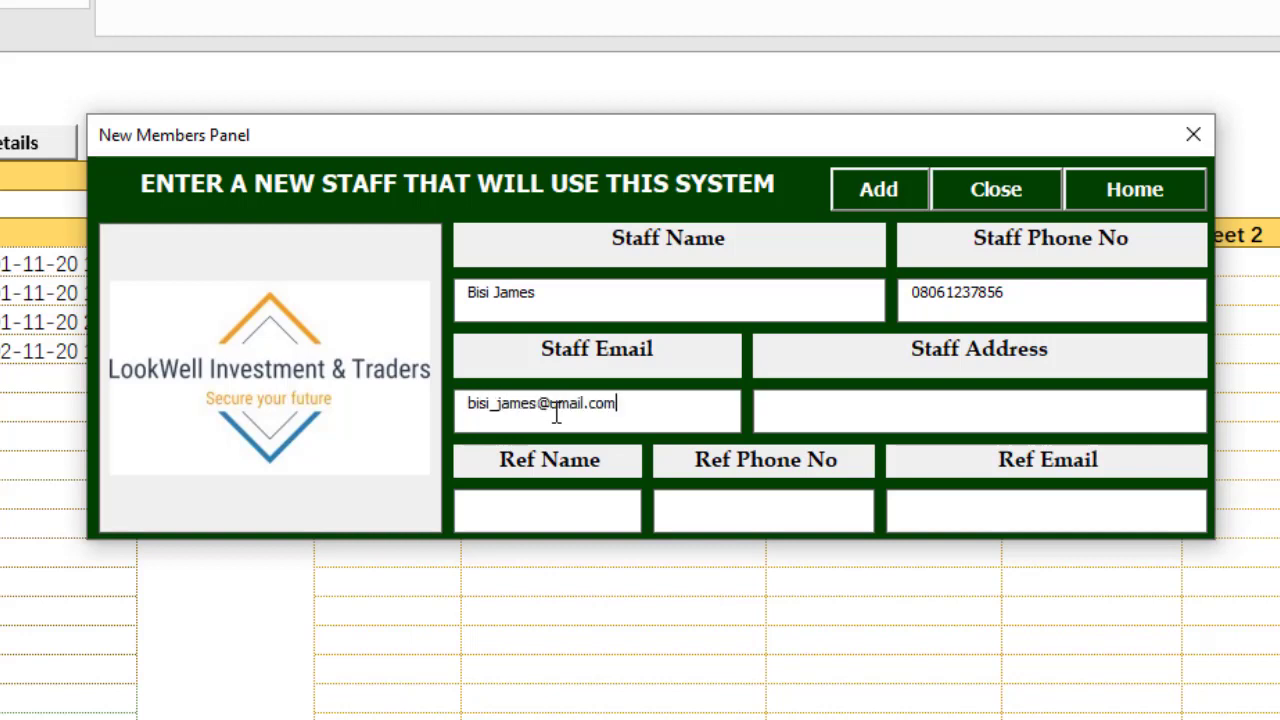
Step: Enter the staff e-mail, staff address and referee name, correcting the name's typos
left_click(859, 410)
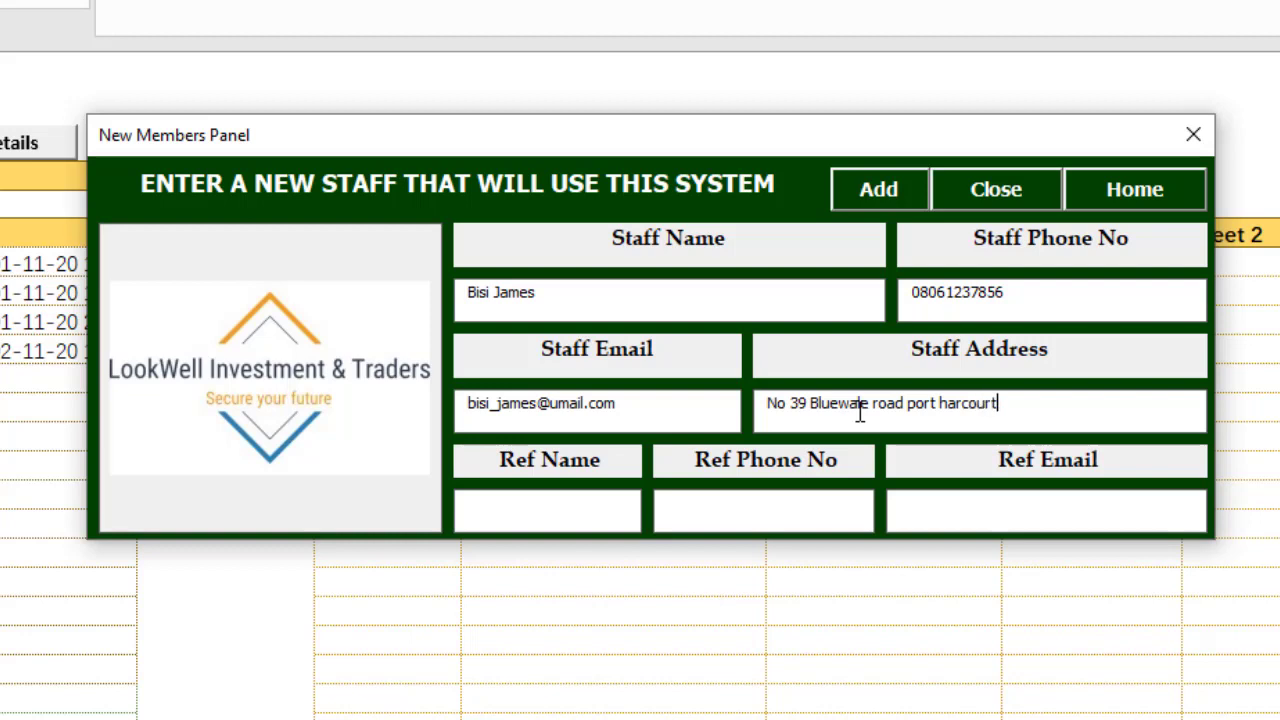
left_click(593, 515)
type("ame")
key("BackSpace")
key("BackSpace")
key("BackSpace")
key("BackSpace")
key("BackSpace")
type("jame")
key("BackSpace")
key("BackSpace")
key("BackSpace")
key("BackSpace")
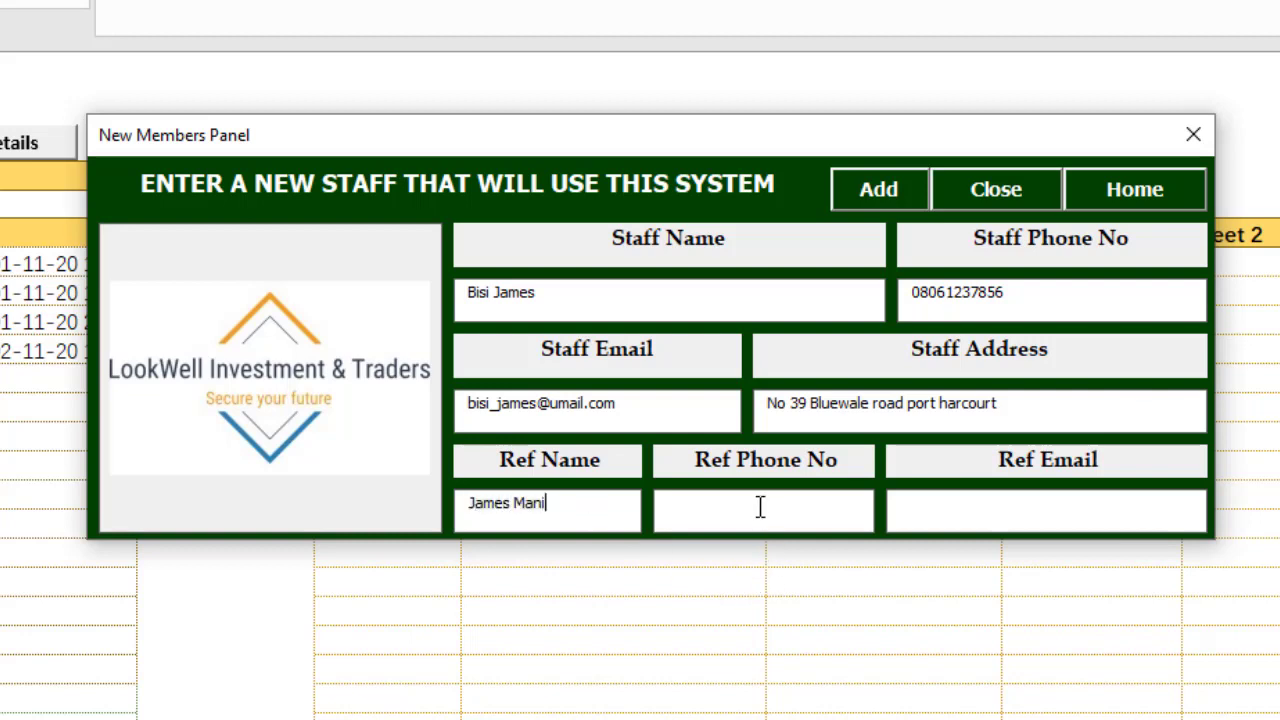
Step: Enter the referee's e-mail, add the staff record, and close the form
left_click(1057, 521)
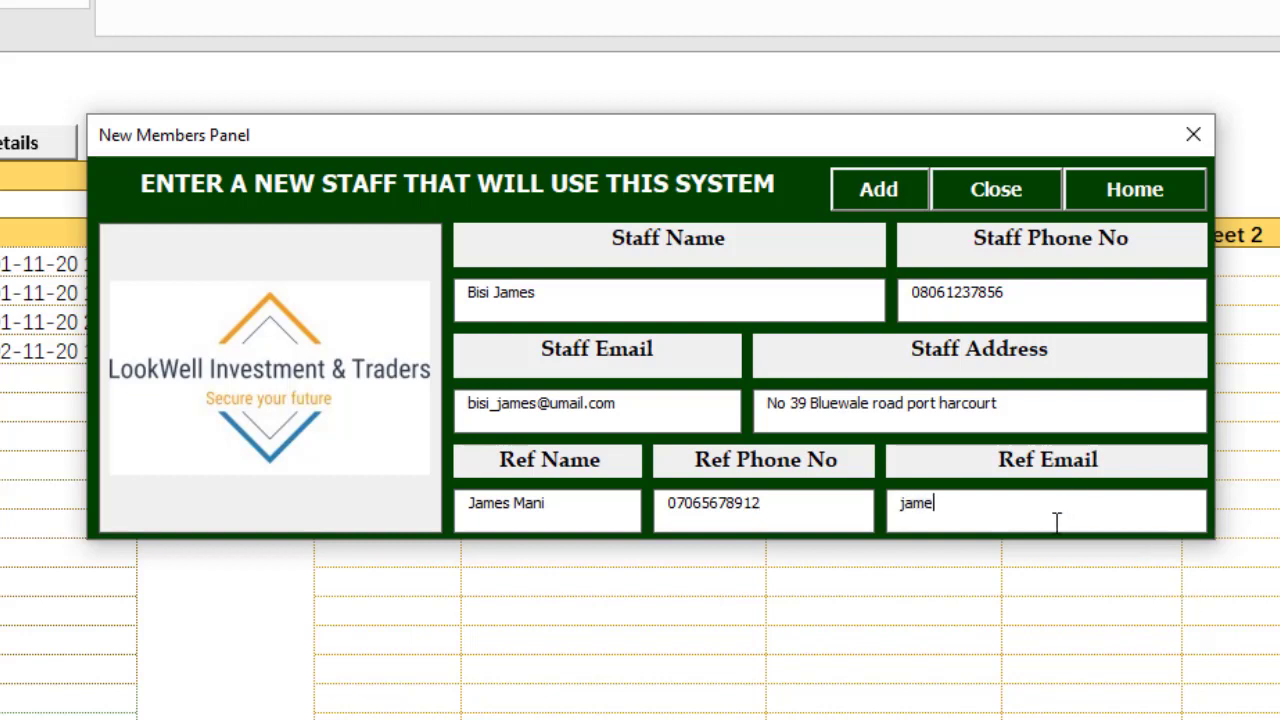
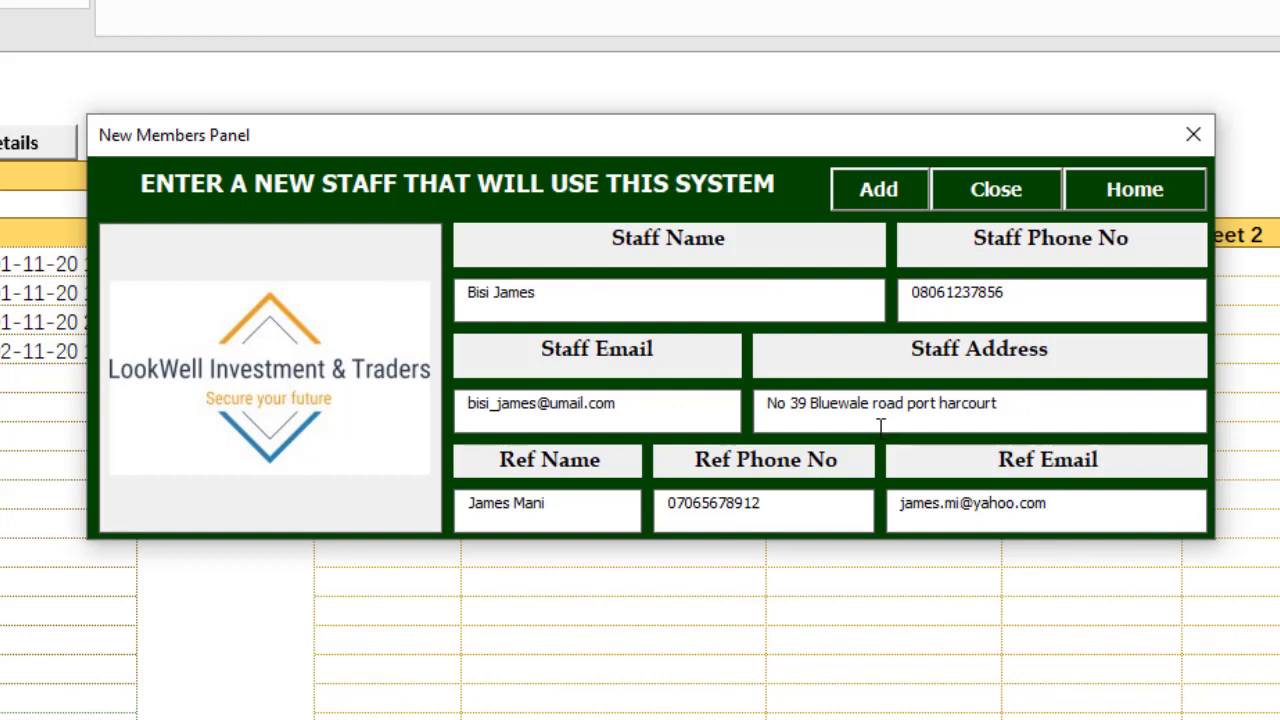
left_click(892, 188)
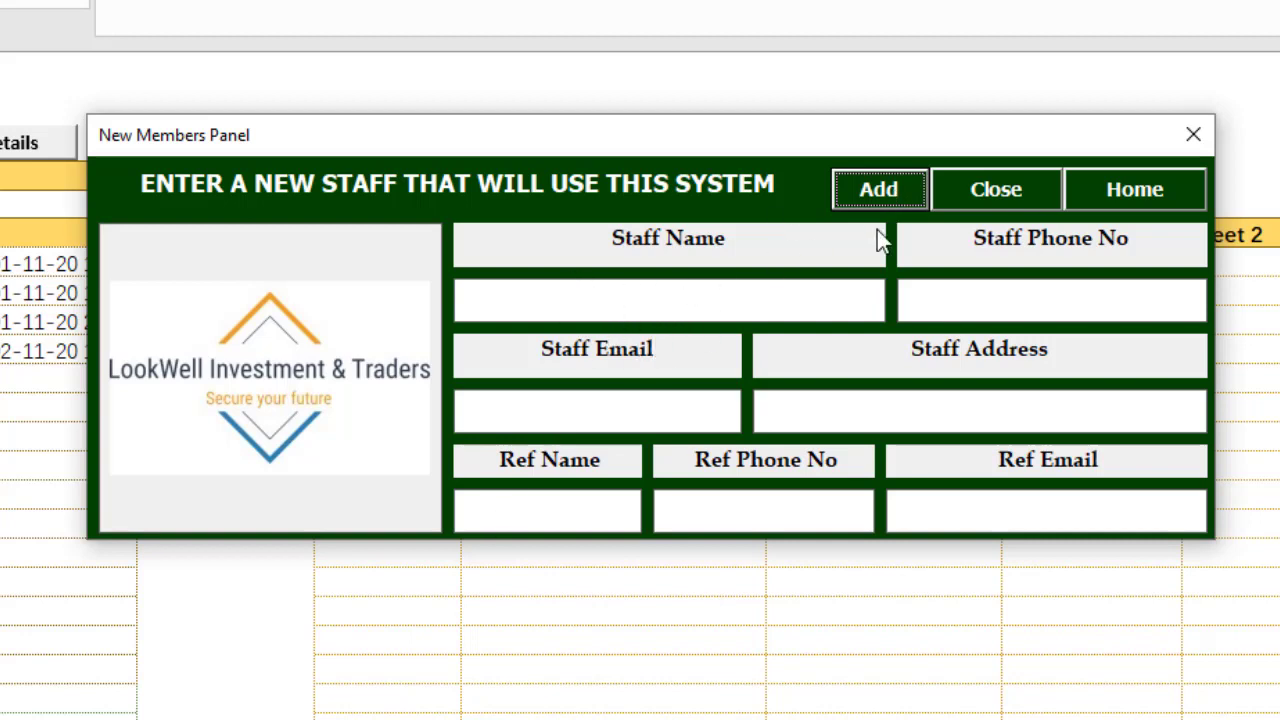
left_click(1020, 197)
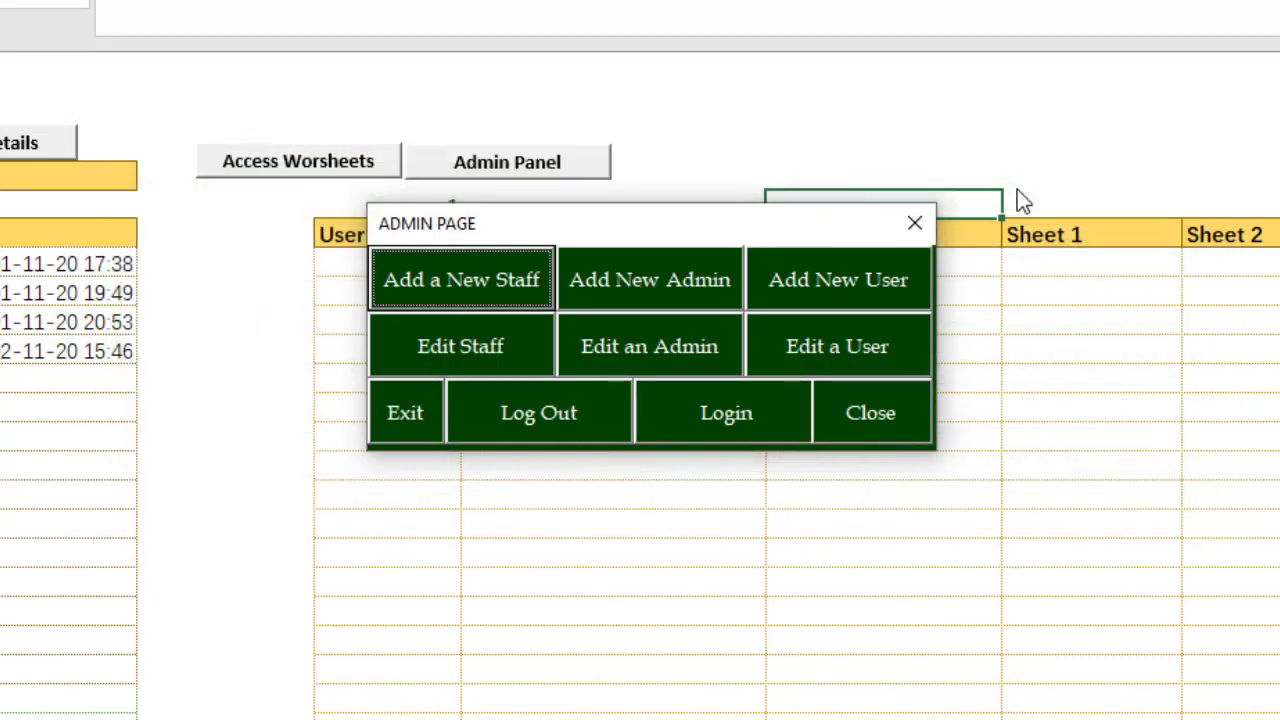
Step: Open Set Up Admin and choose Demo Admin as the Staff Name
left_click(681, 279)
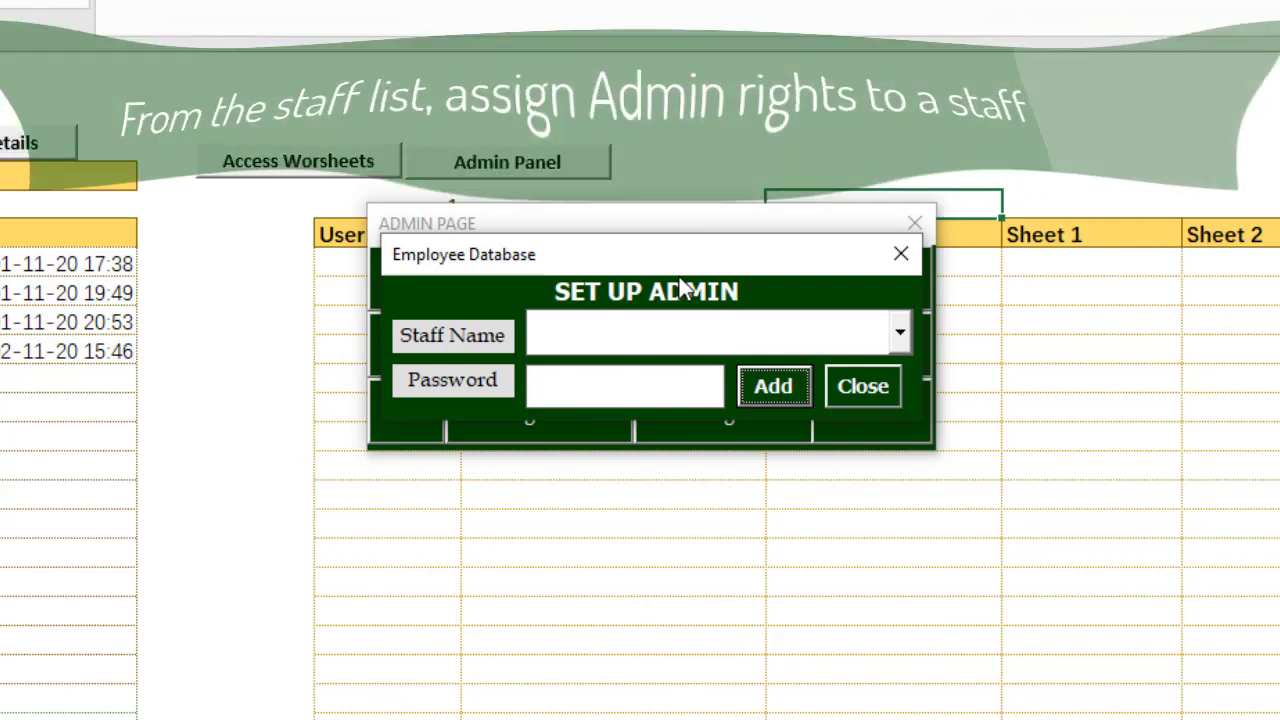
left_click(898, 337)
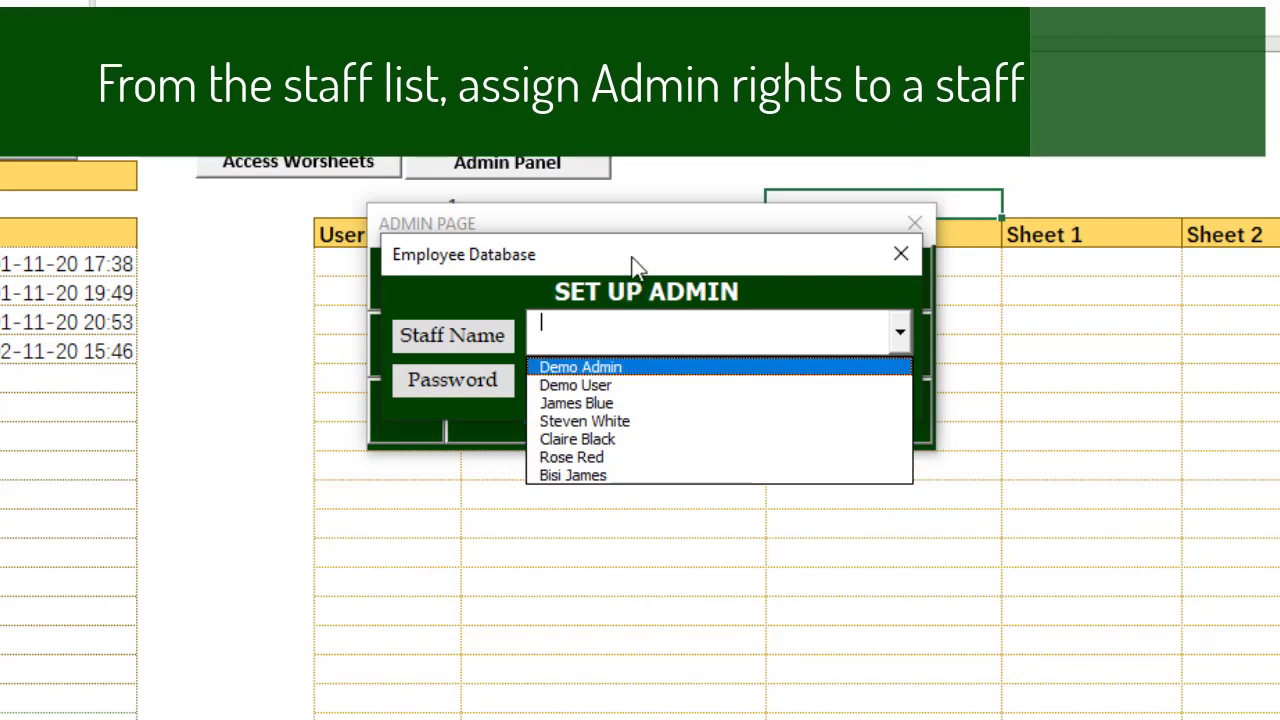
left_click(900, 333)
left_click(900, 335)
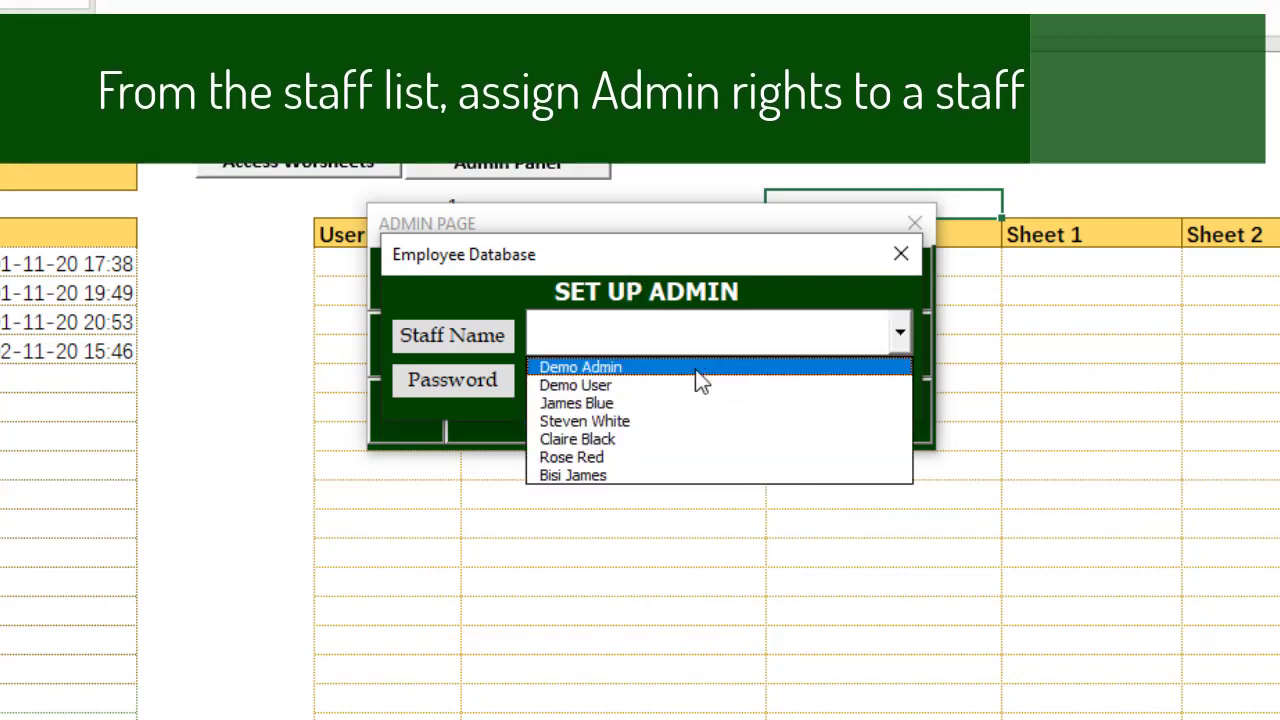
left_click(700, 368)
Step: Enter an admin password, add Demo Admin as an admin, and close the form
left_click(651, 386)
type("*****")
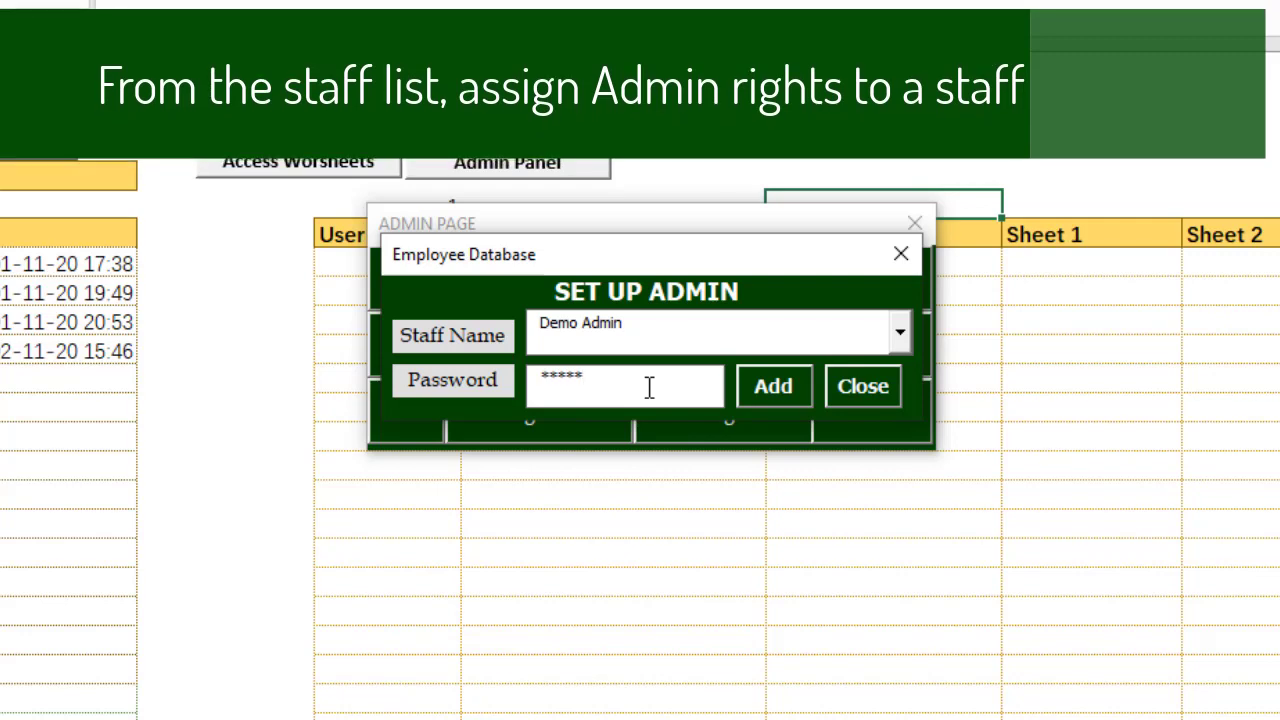
left_click(768, 408)
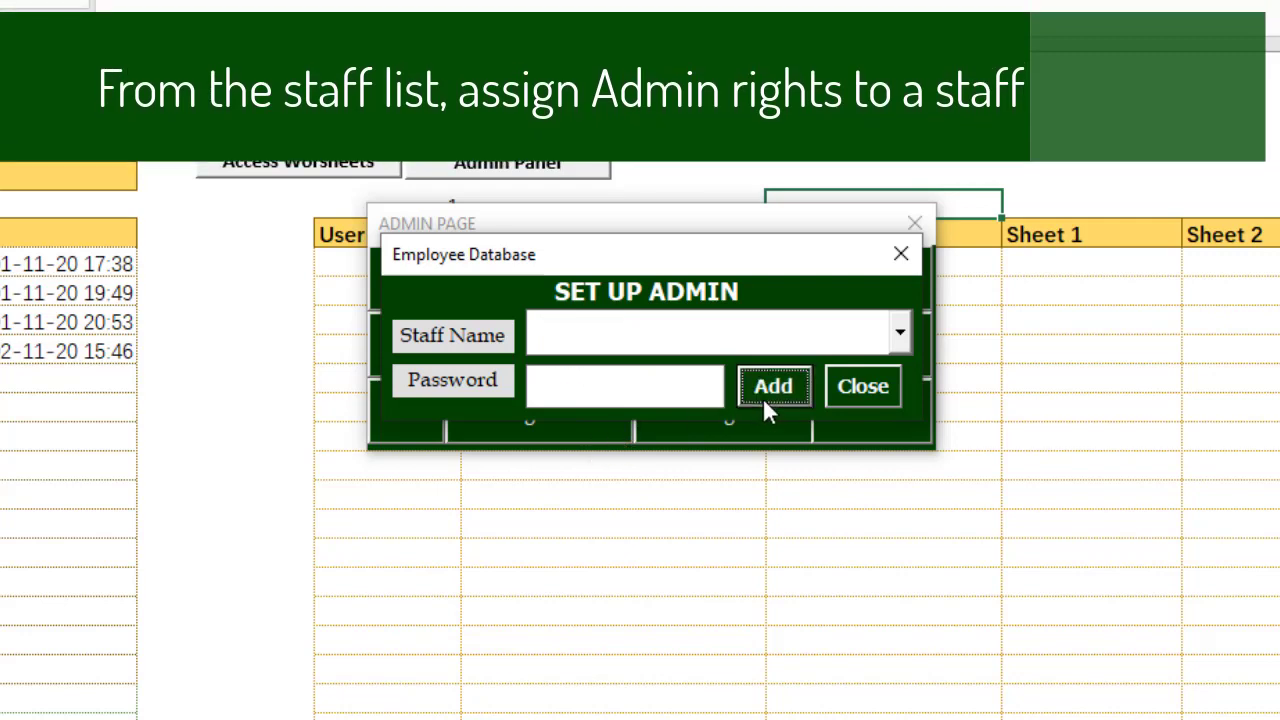
left_click(854, 398)
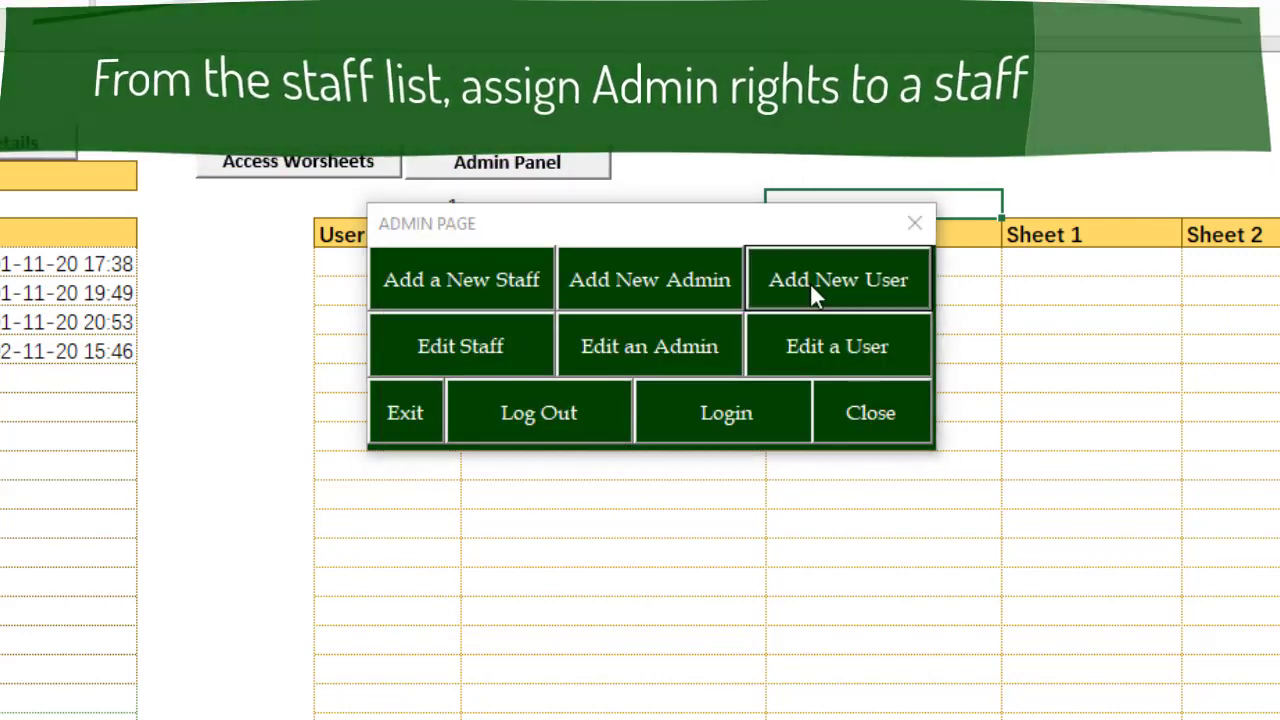
left_click(810, 282)
Step: Choose Demo User as the staff name and enter a user password
left_click(957, 218)
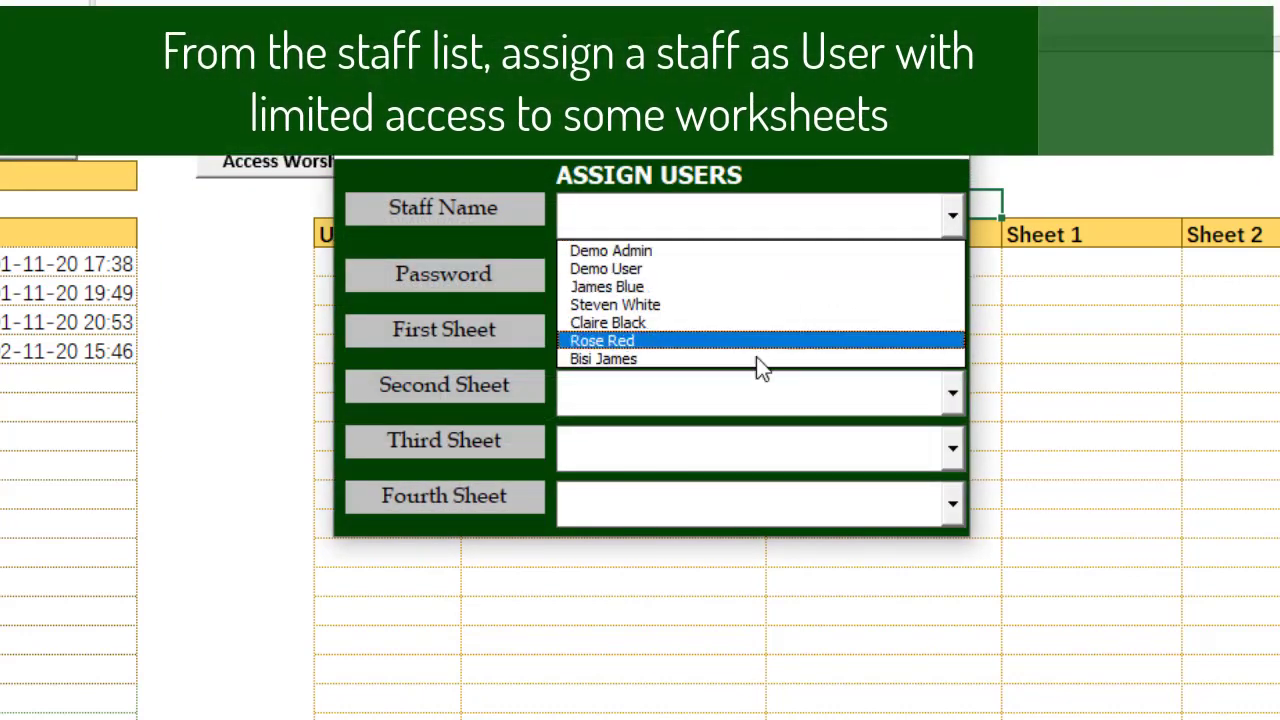
left_click(736, 274)
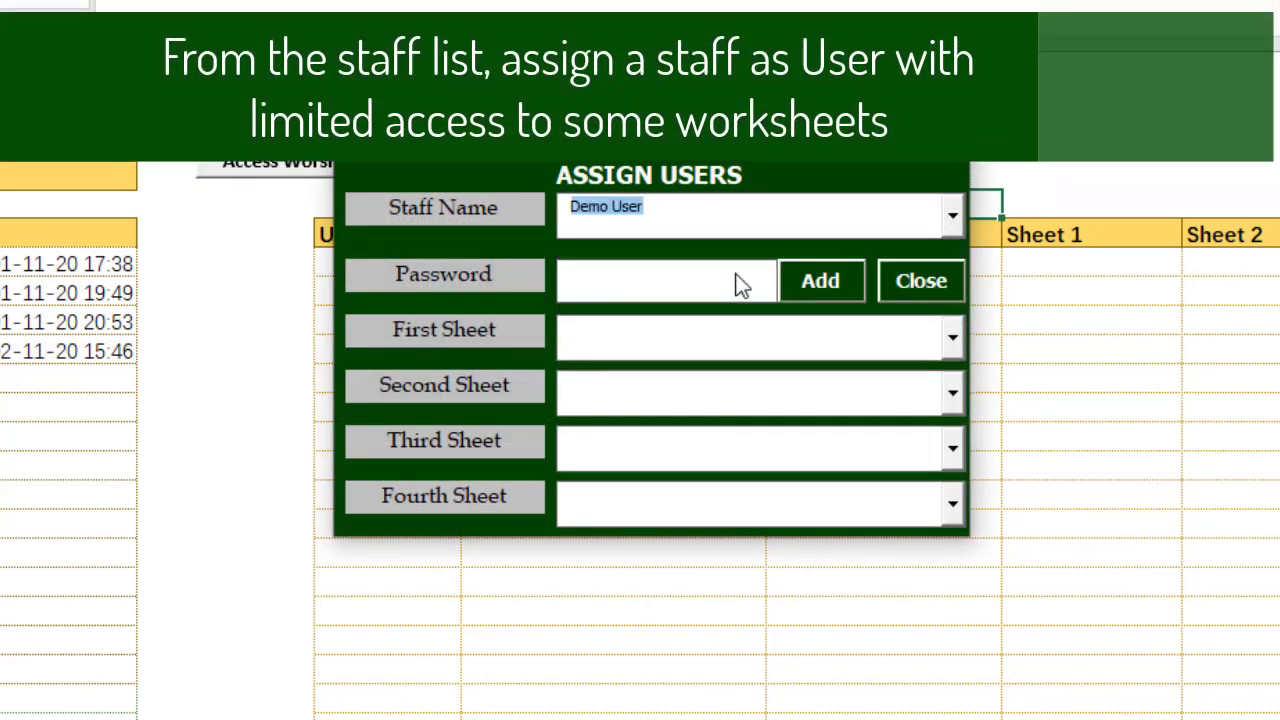
left_click(669, 286)
type("*****")
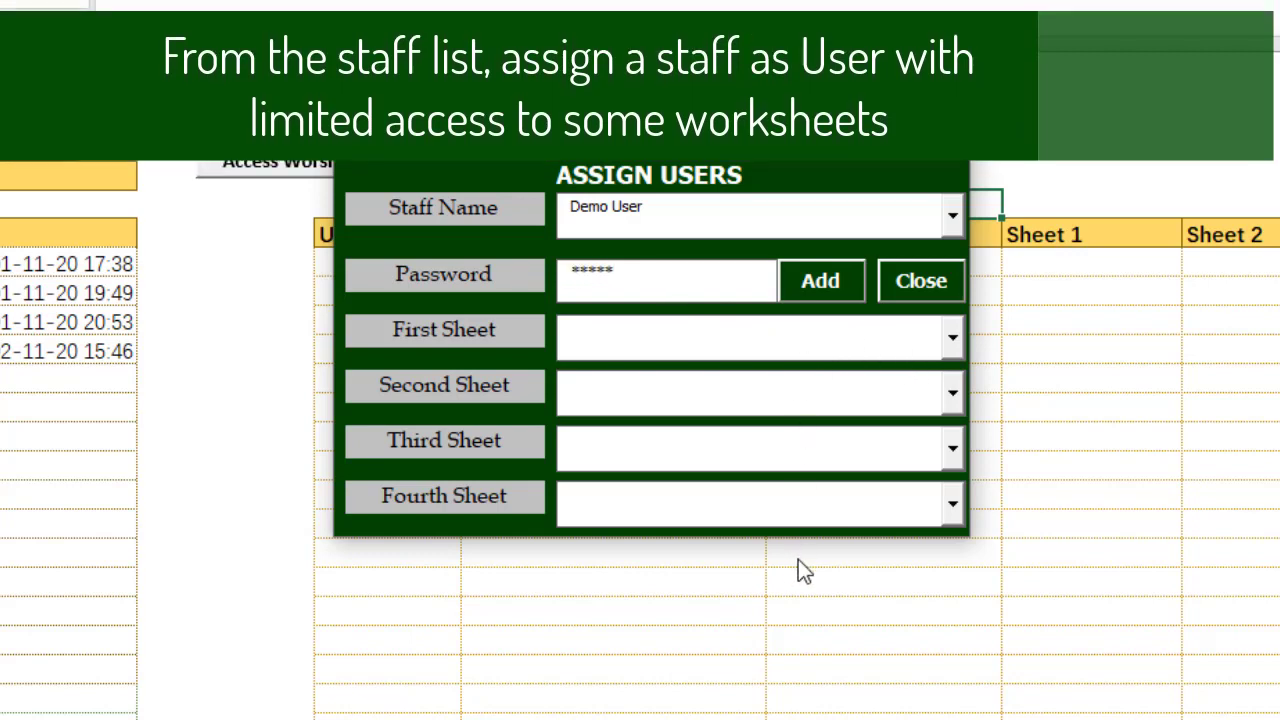
Step: Allow Investors Status, PayDay, B4PayDay and Investors Details sheets, add the user, and close both dialogs
left_click(950, 341)
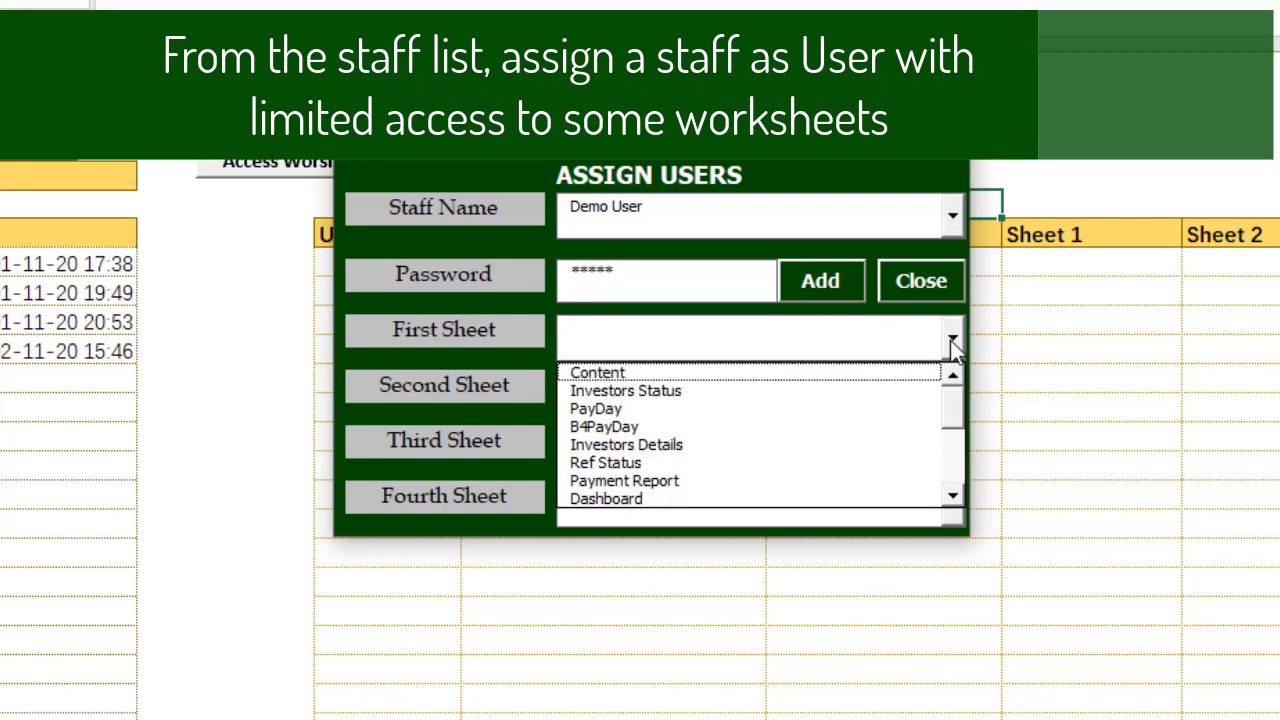
left_click(800, 391)
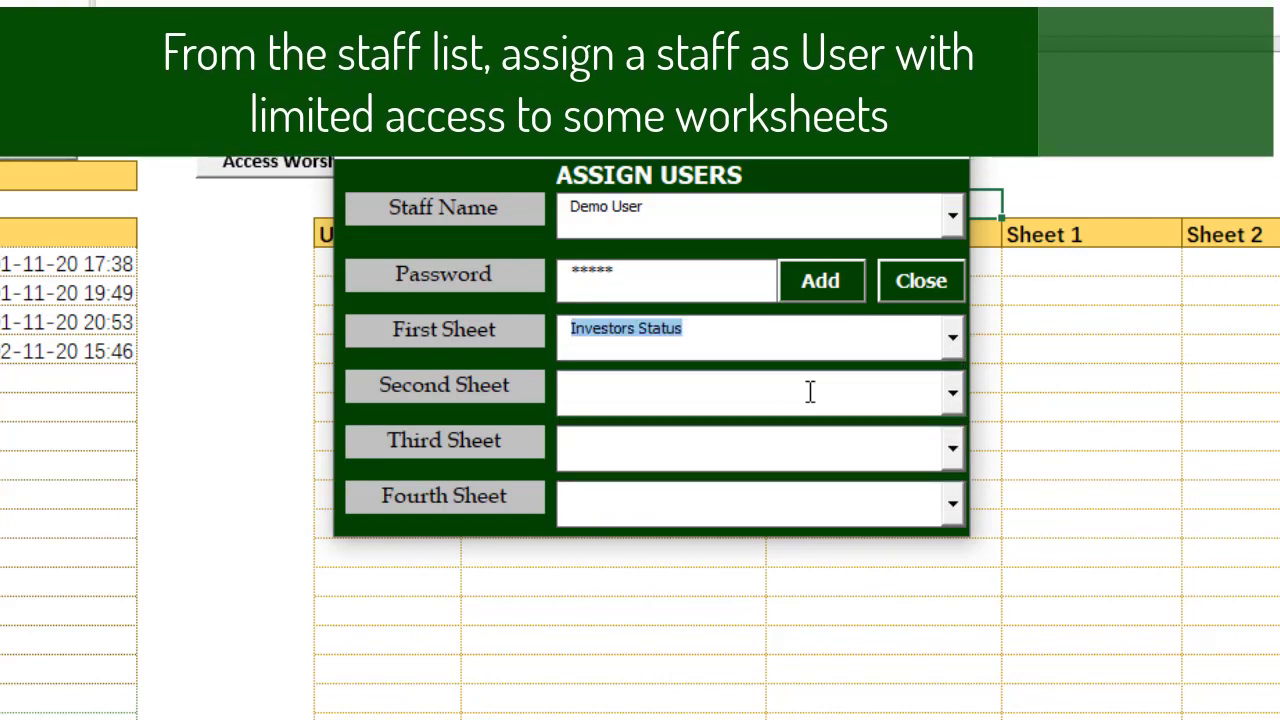
left_click(955, 396)
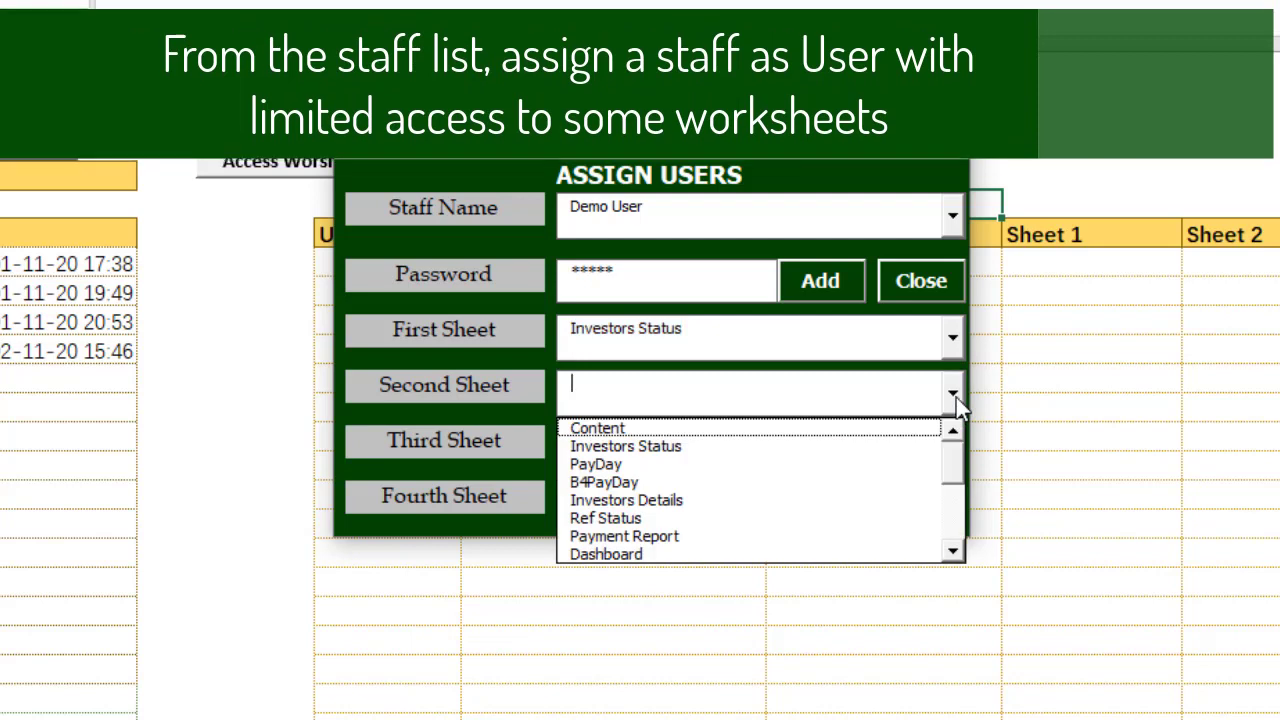
left_click(778, 464)
left_click(951, 452)
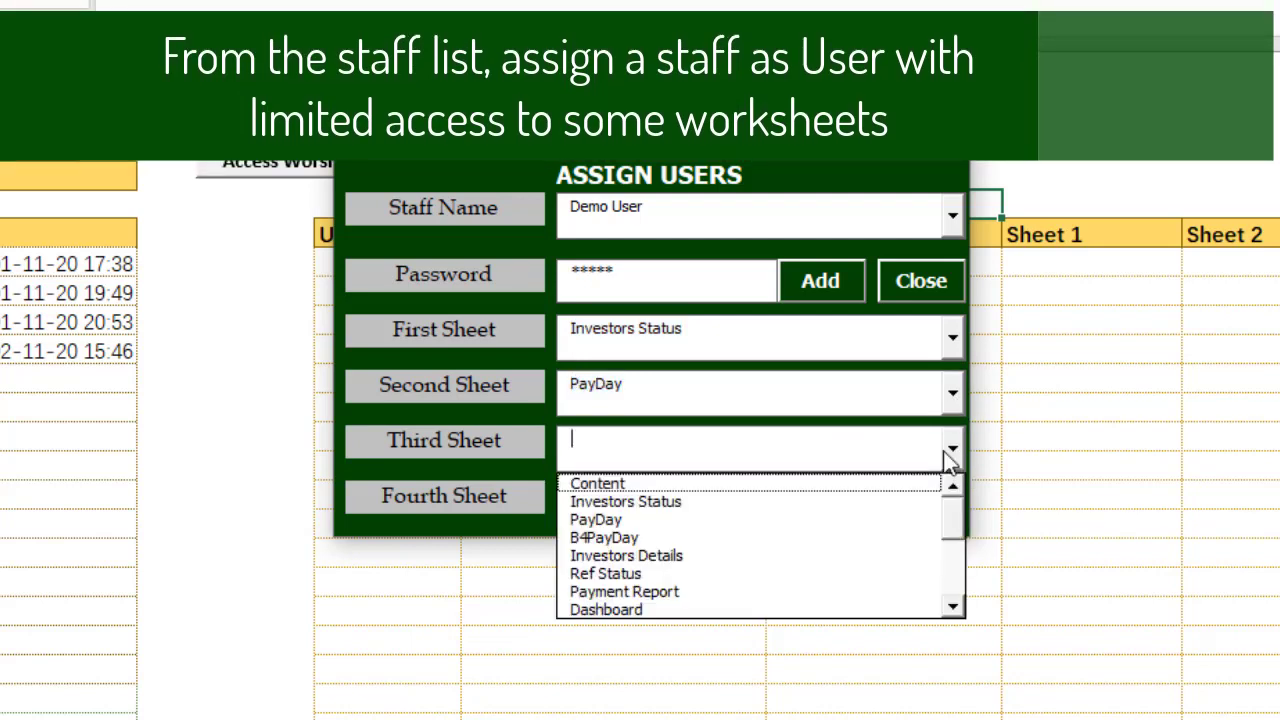
left_click(723, 537)
left_click(958, 508)
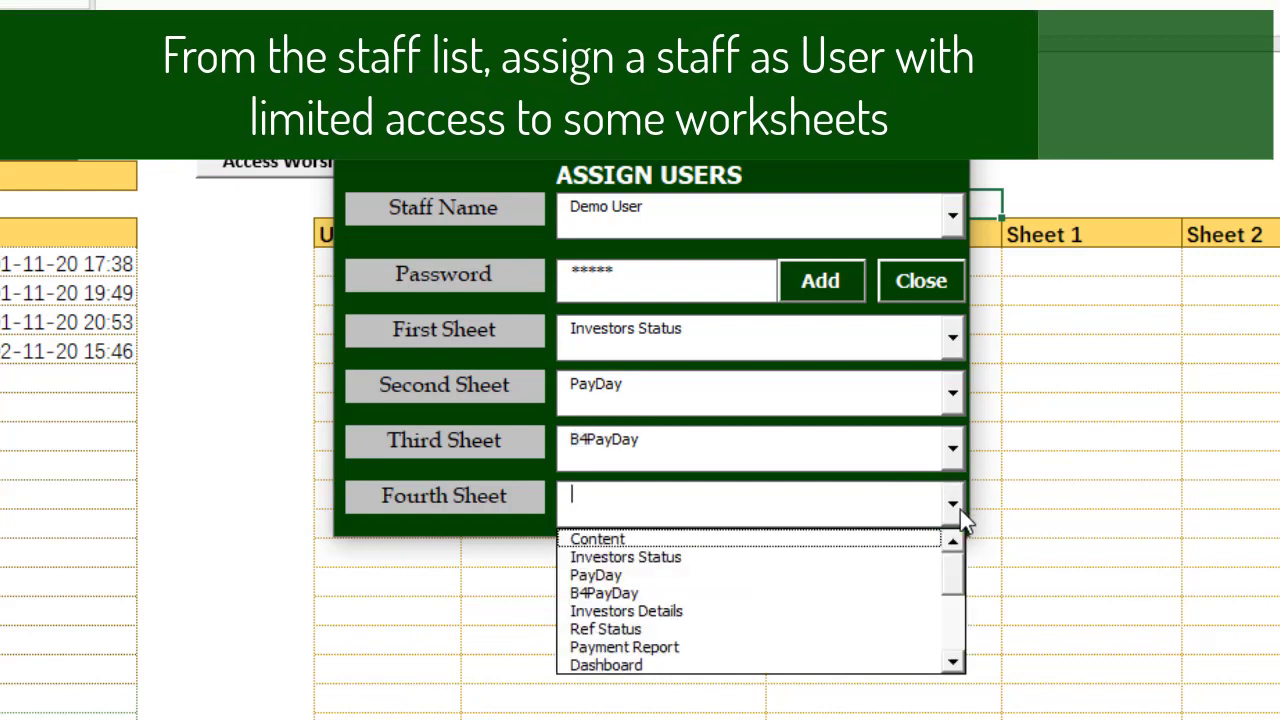
left_click(742, 612)
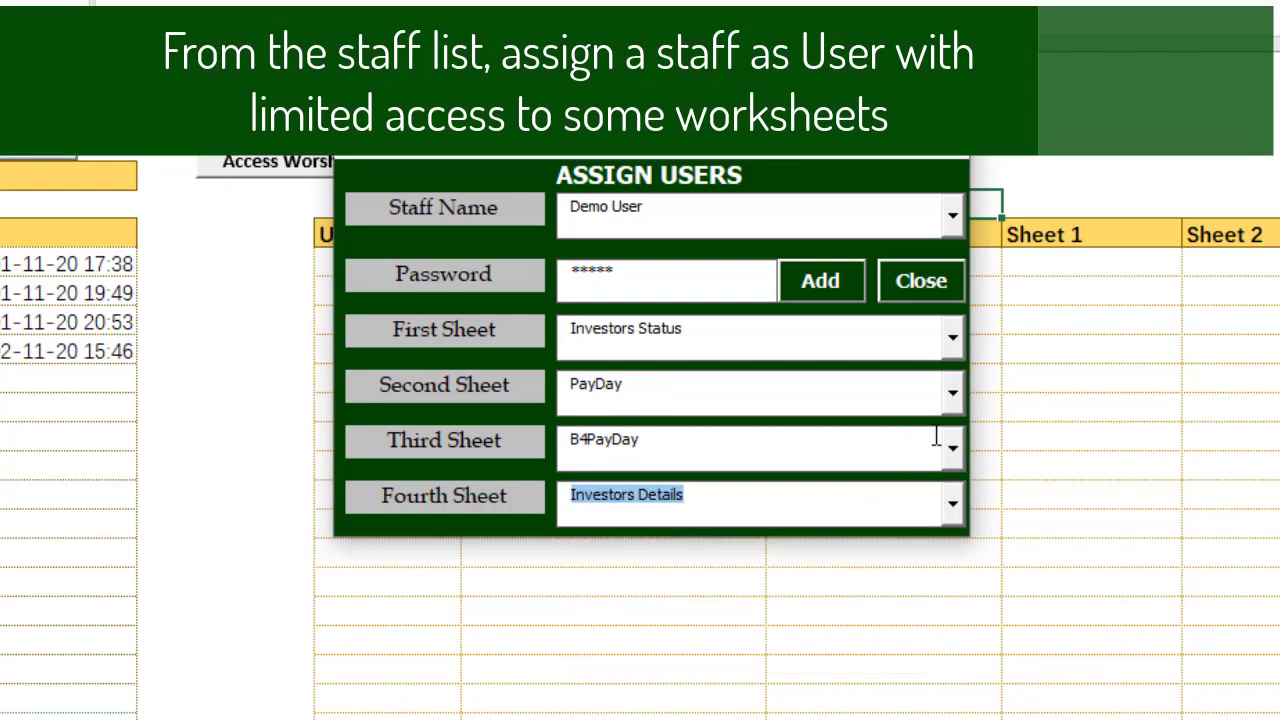
left_click(843, 268)
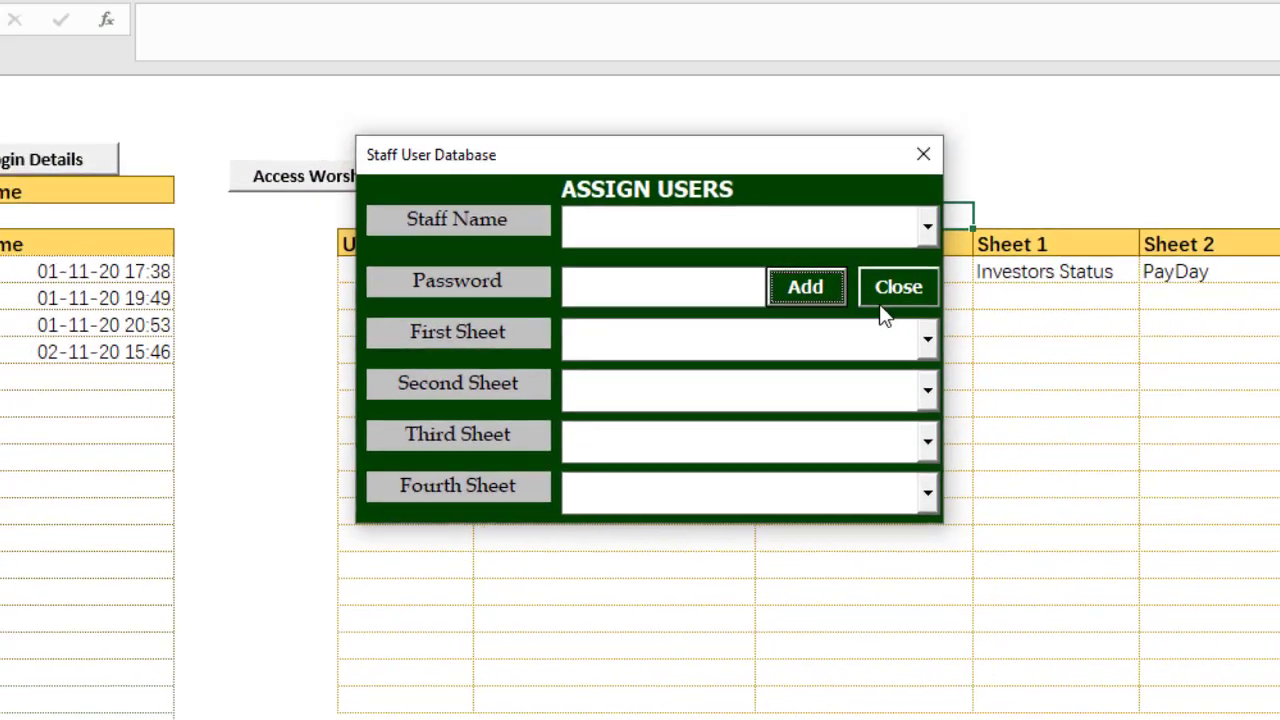
left_click(921, 281)
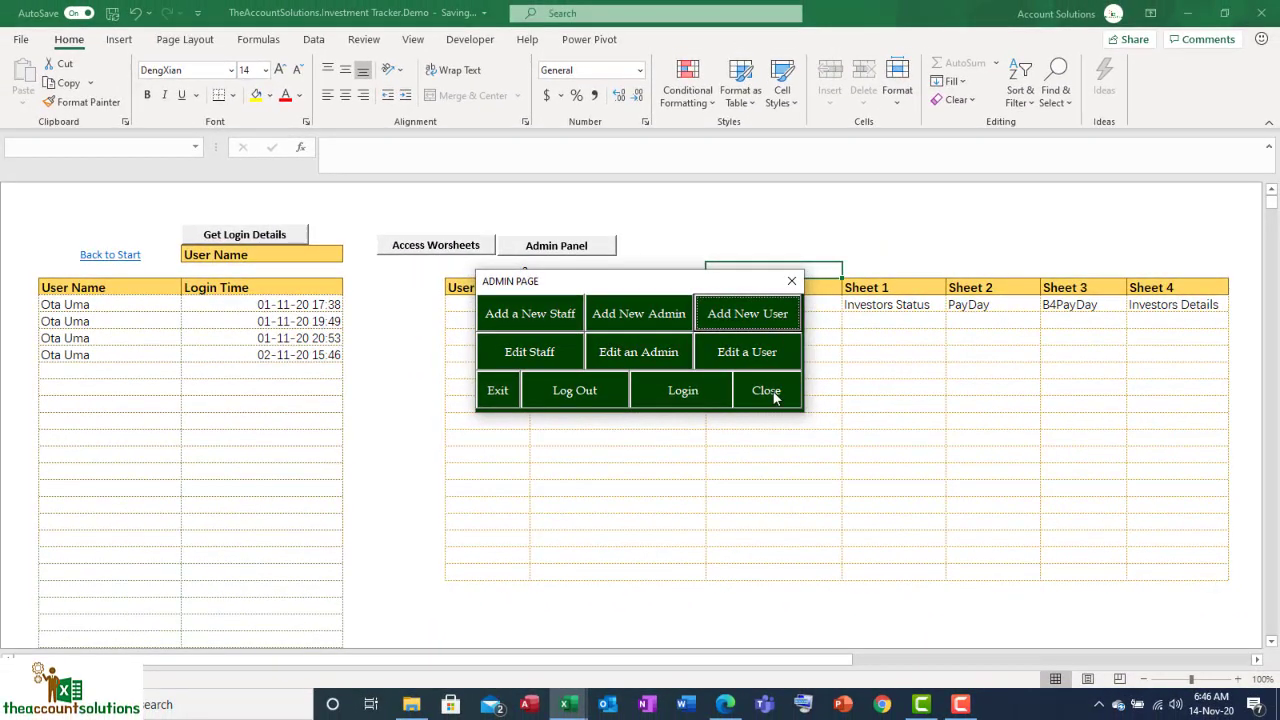
left_click(766, 391)
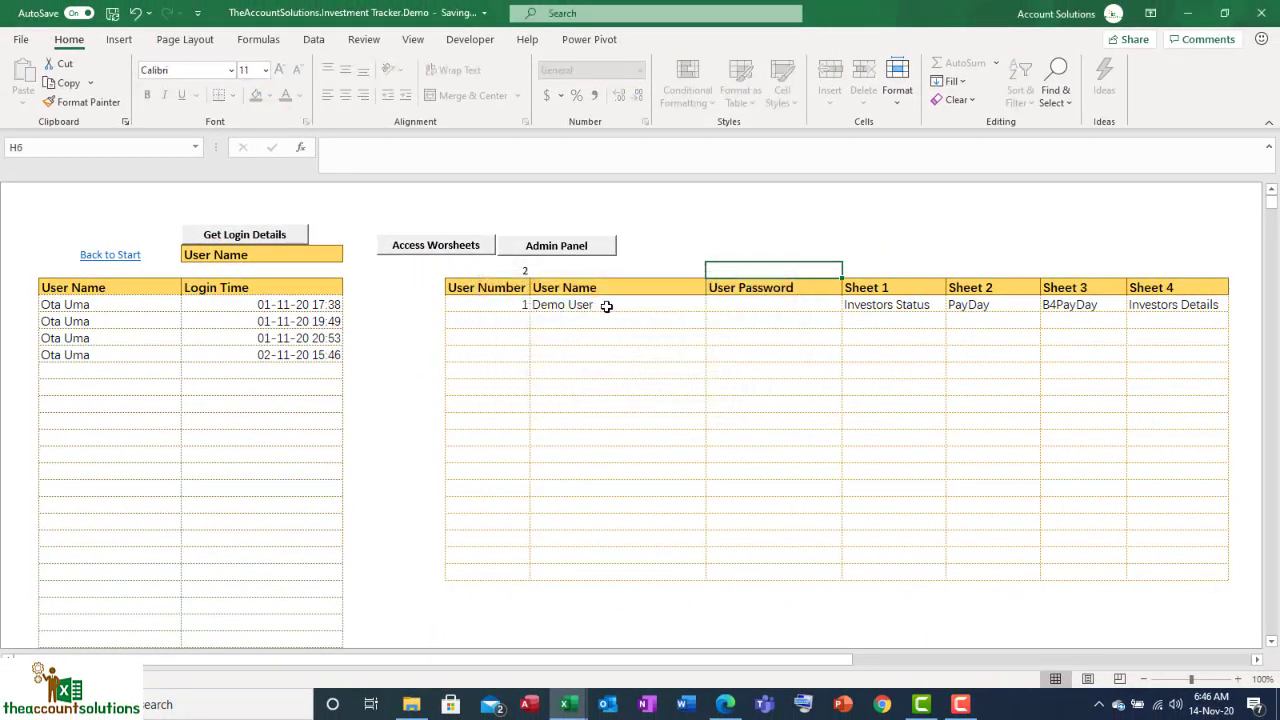
left_click(606, 306)
left_click(762, 302)
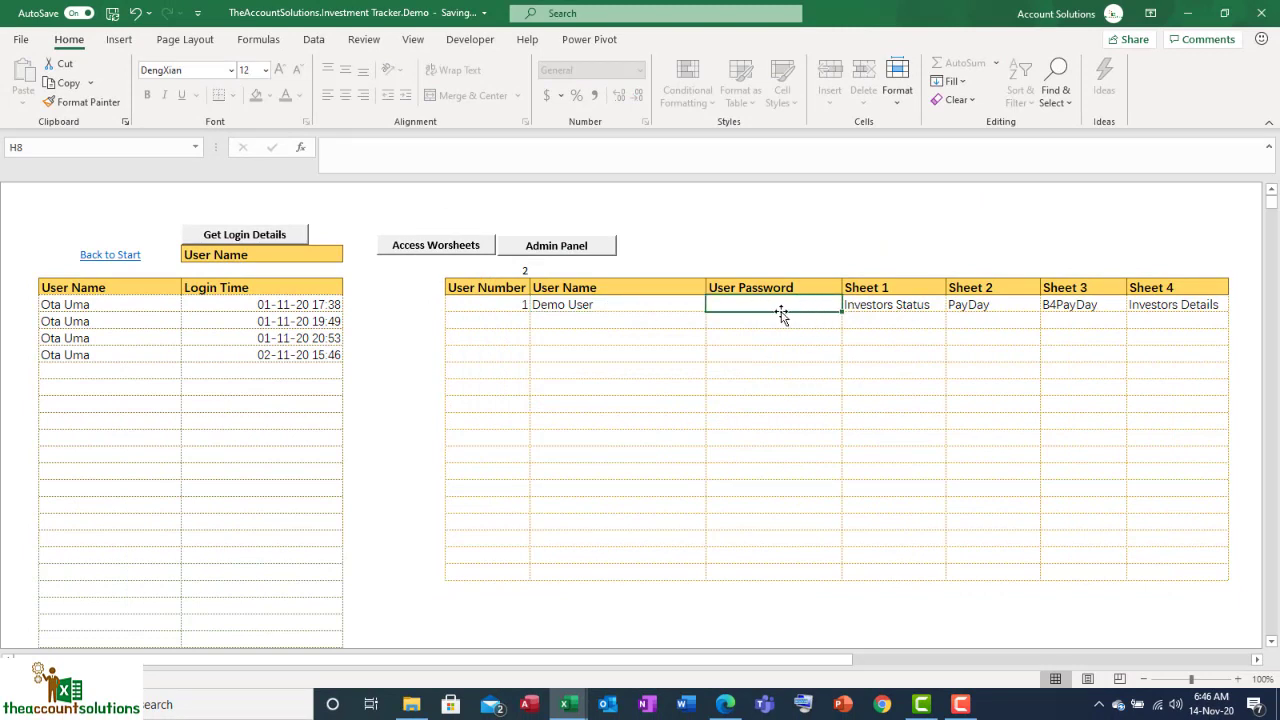
left_click(888, 305)
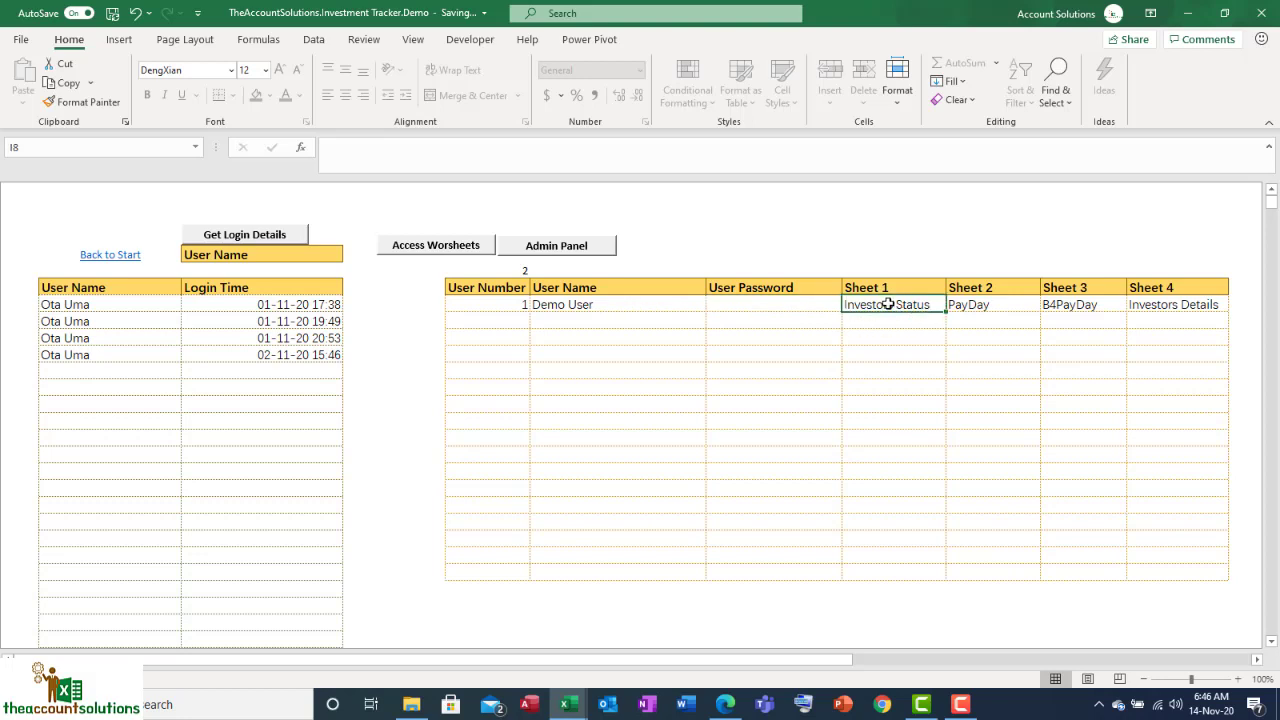
left_click(1011, 305)
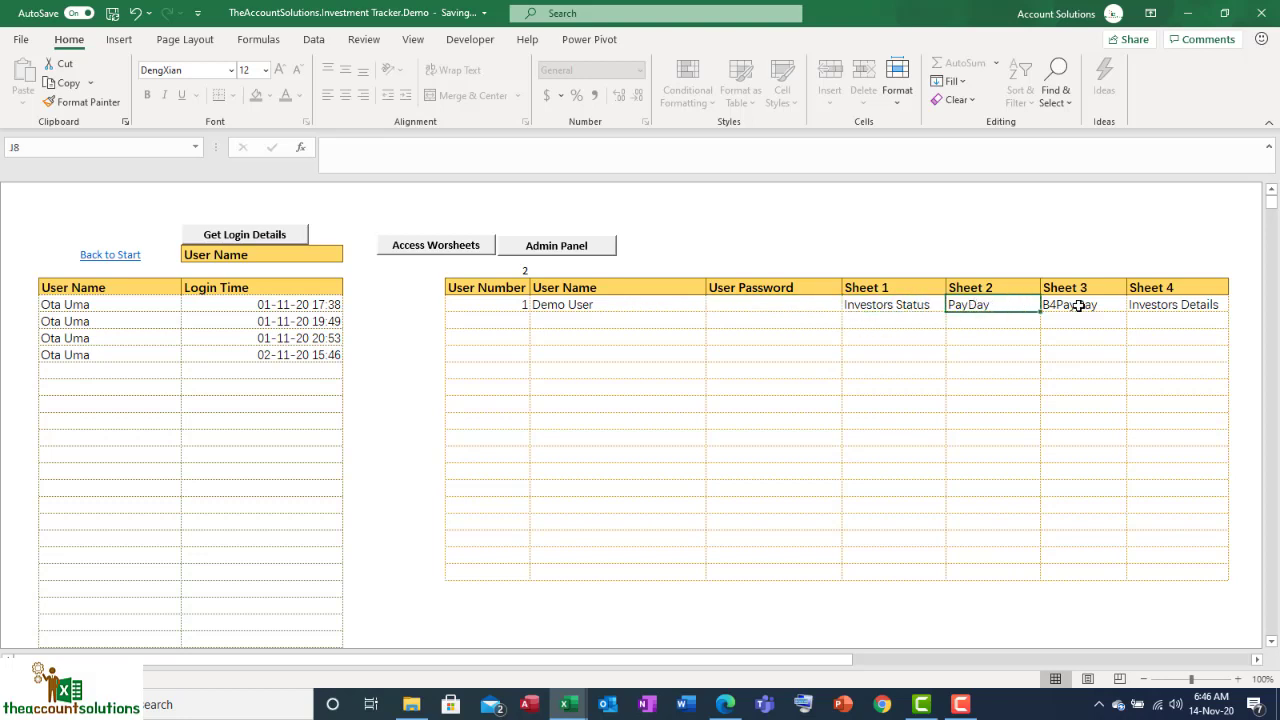
left_click(1078, 305)
left_click(1170, 297)
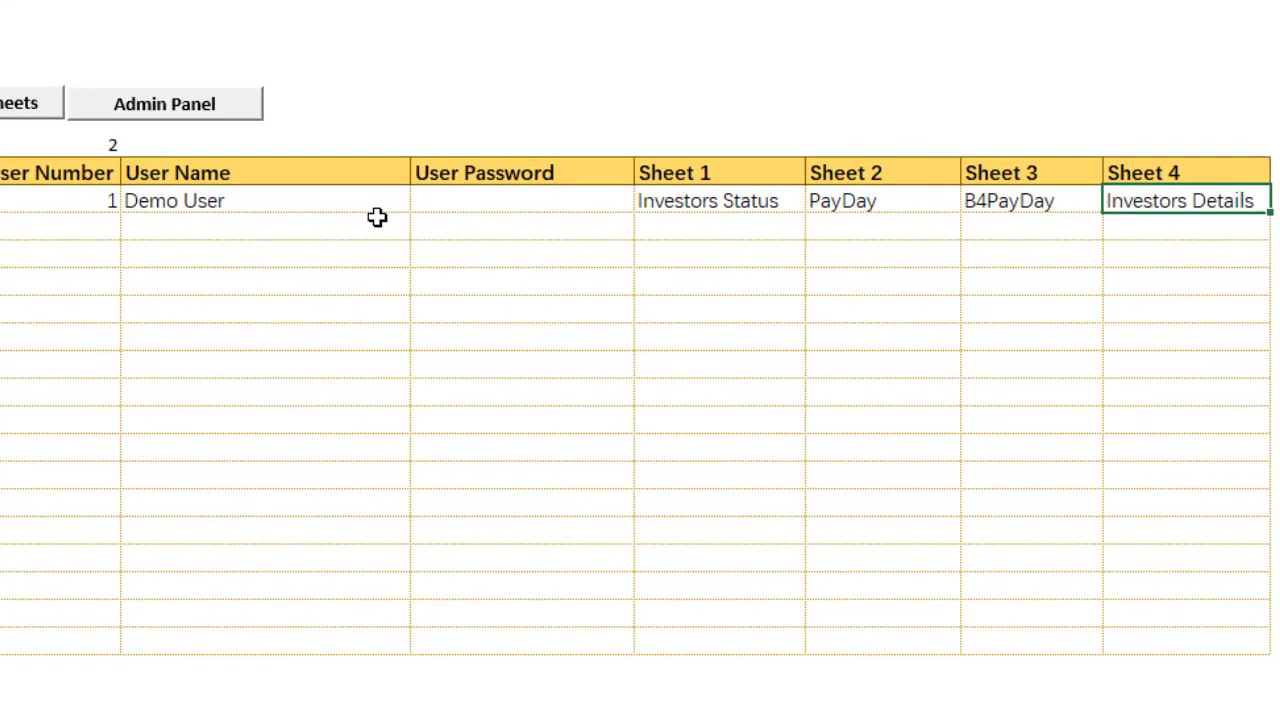
left_click(168, 110)
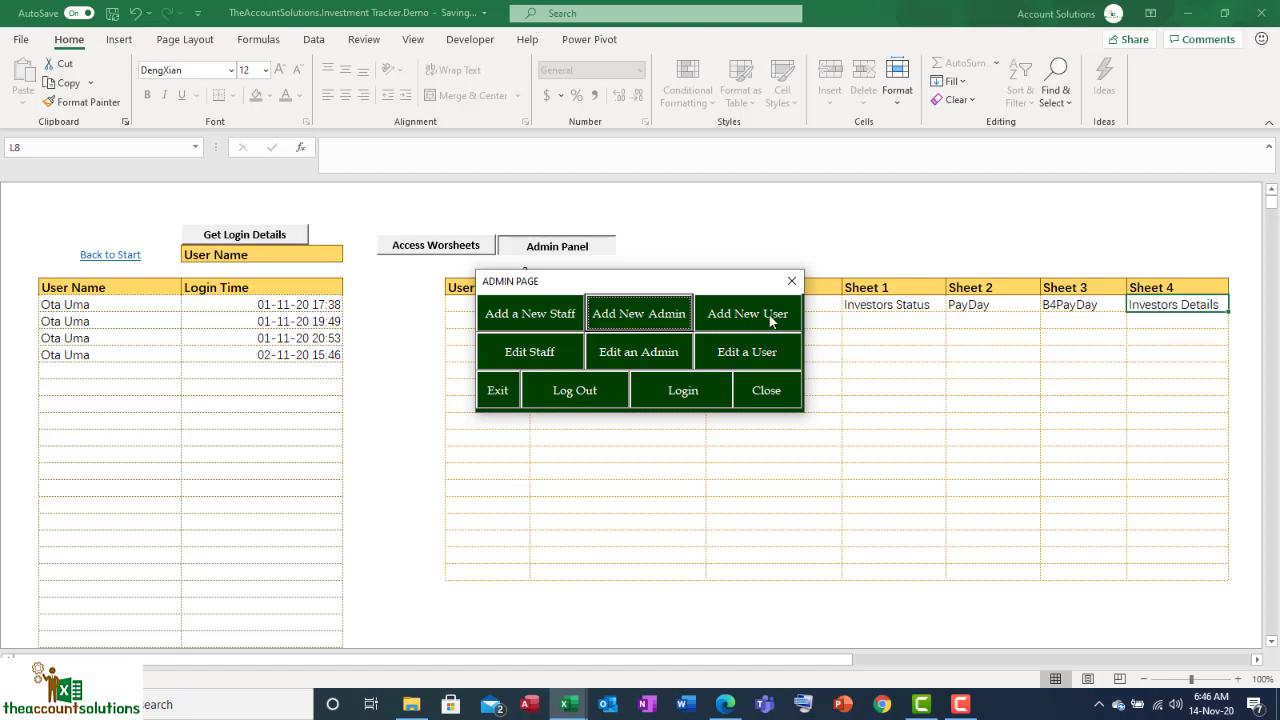
left_click(773, 389)
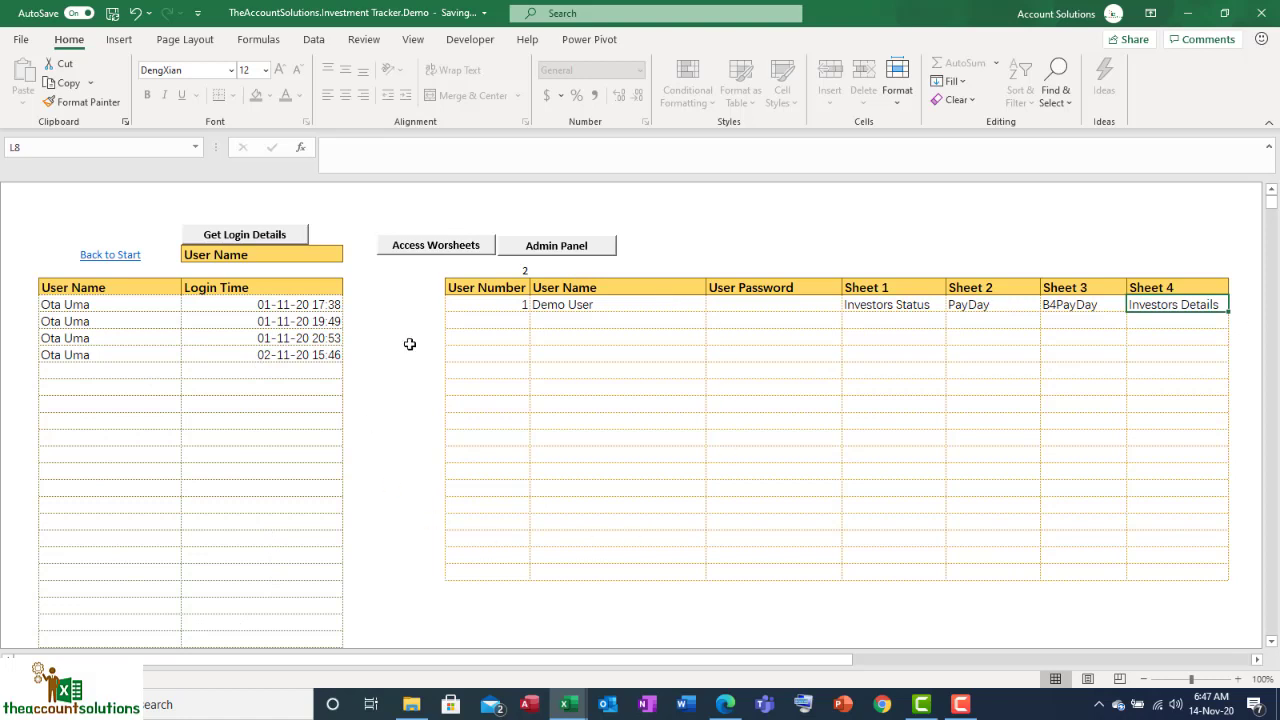
Step: Review the earliest to most recent entries in the Login Time column, then go Back to Start
left_click(269, 237)
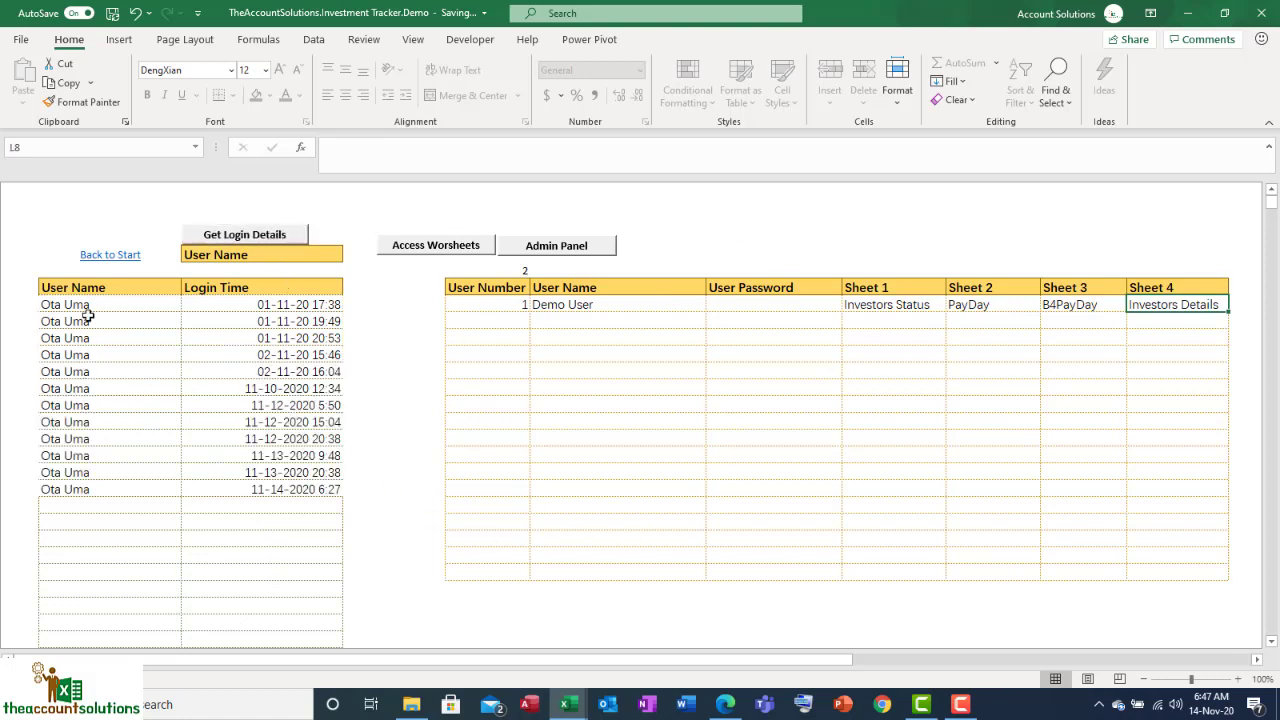
left_click(245, 305)
left_click(253, 330)
left_click(255, 388)
left_click(261, 455)
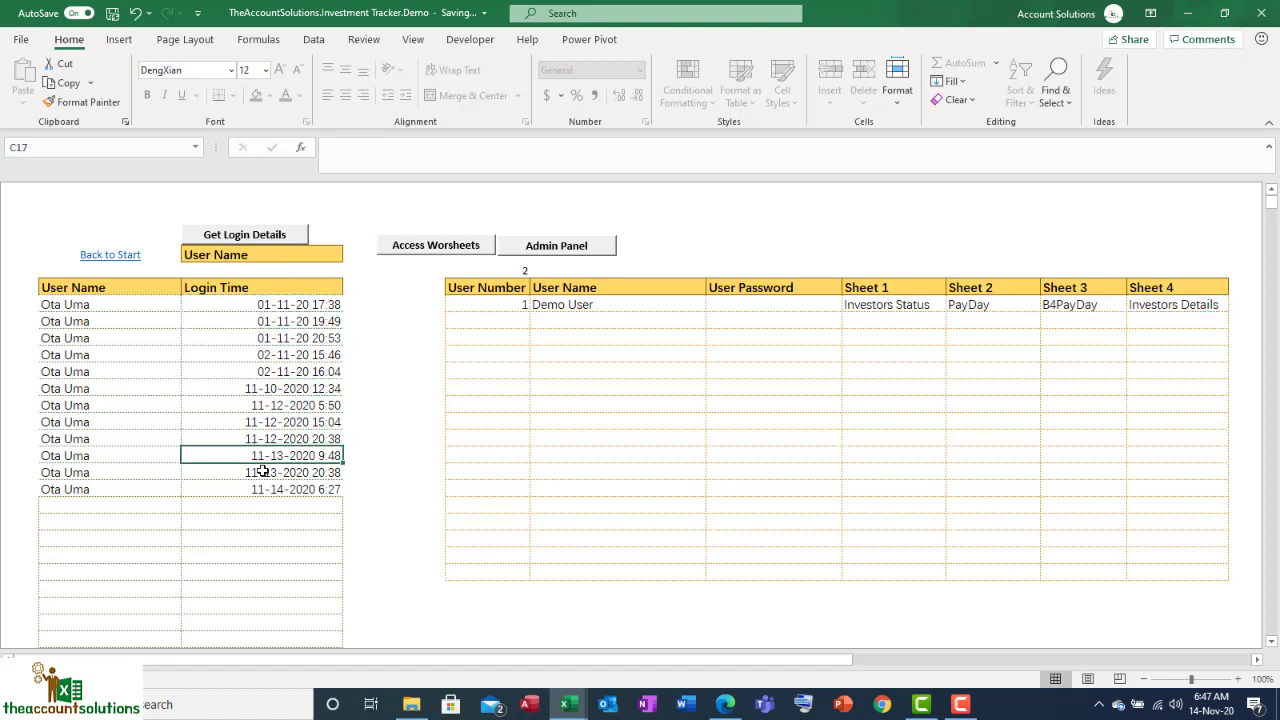
left_click(262, 503)
left_click(273, 305)
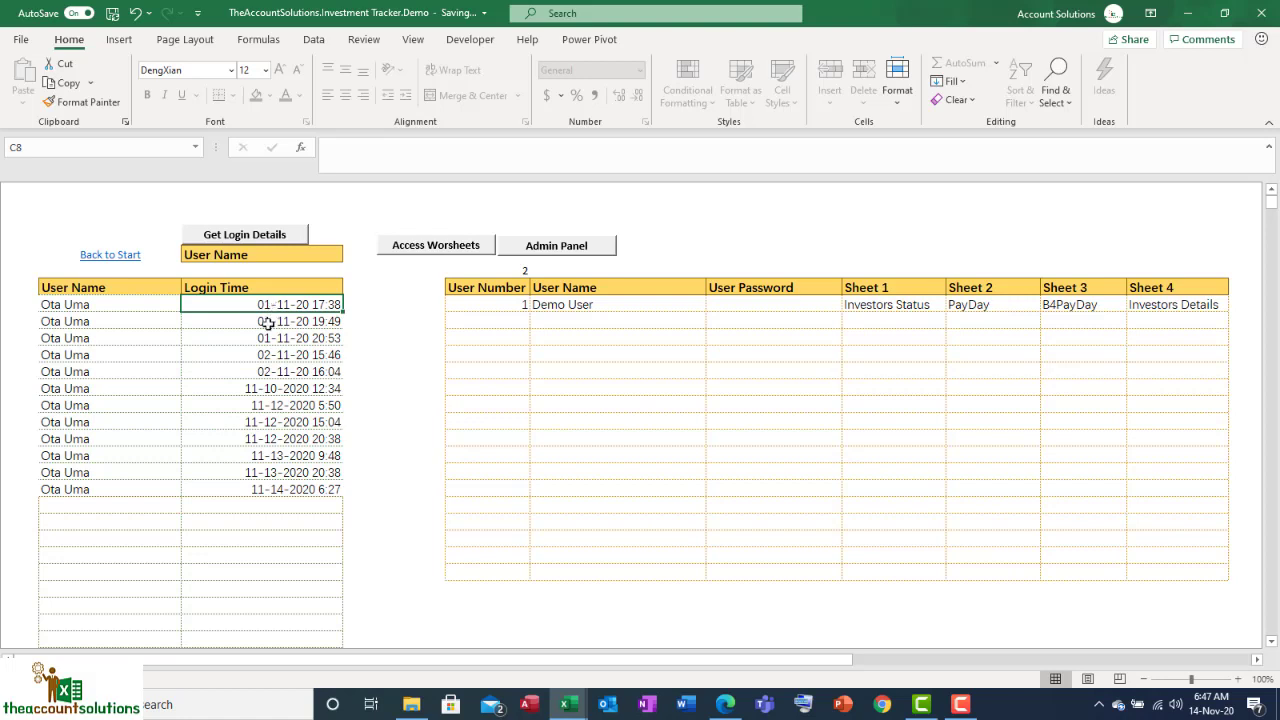
left_click(282, 488)
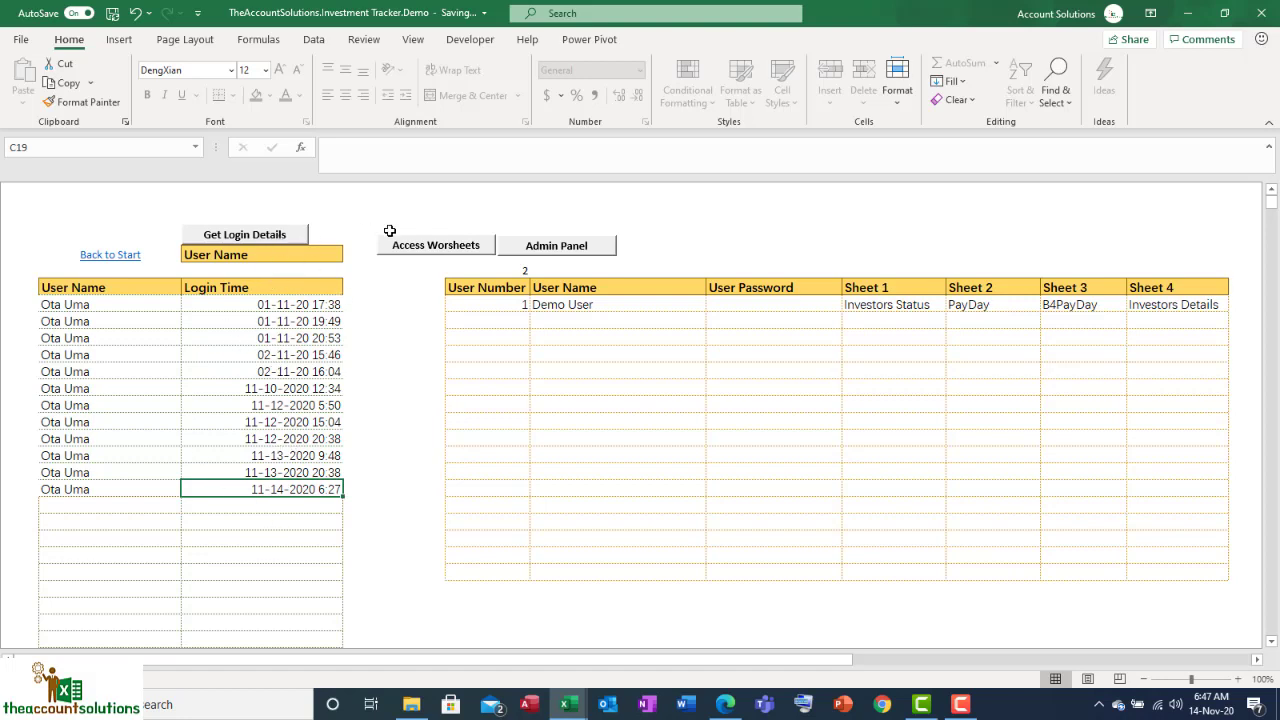
left_click(130, 257)
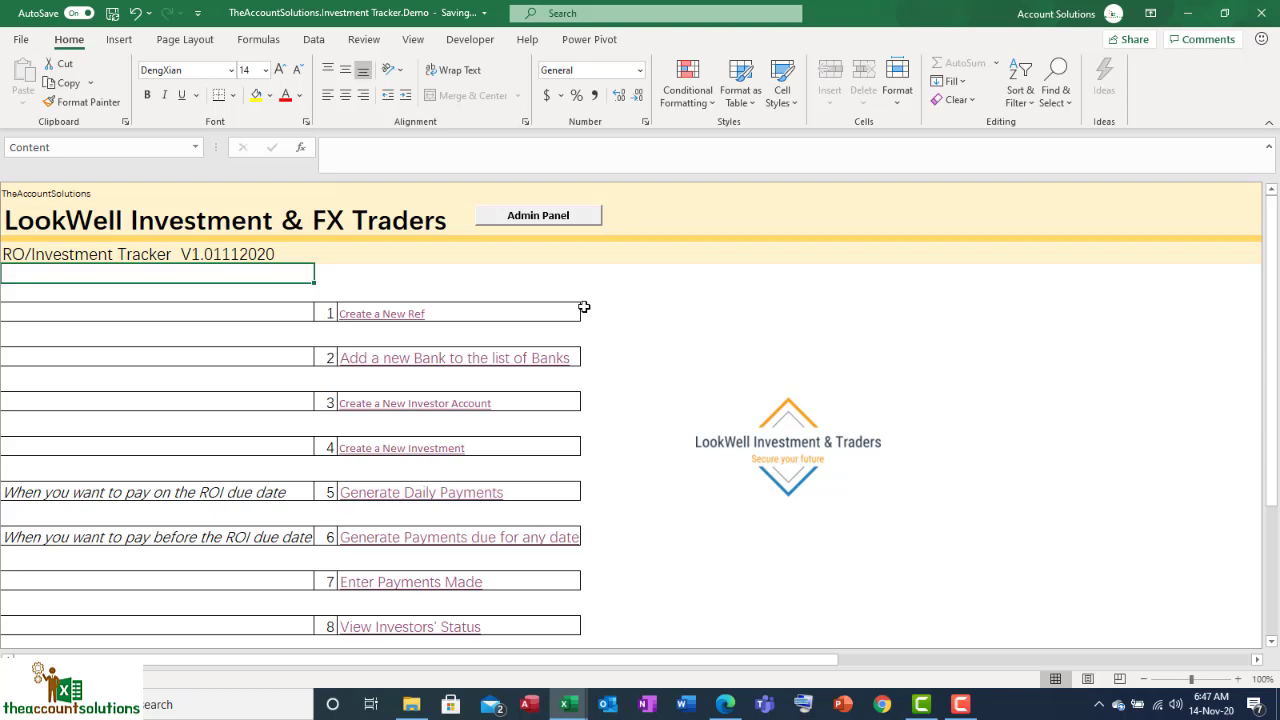
Step: Start a new ref and set its Position to Staff
left_click(404, 318)
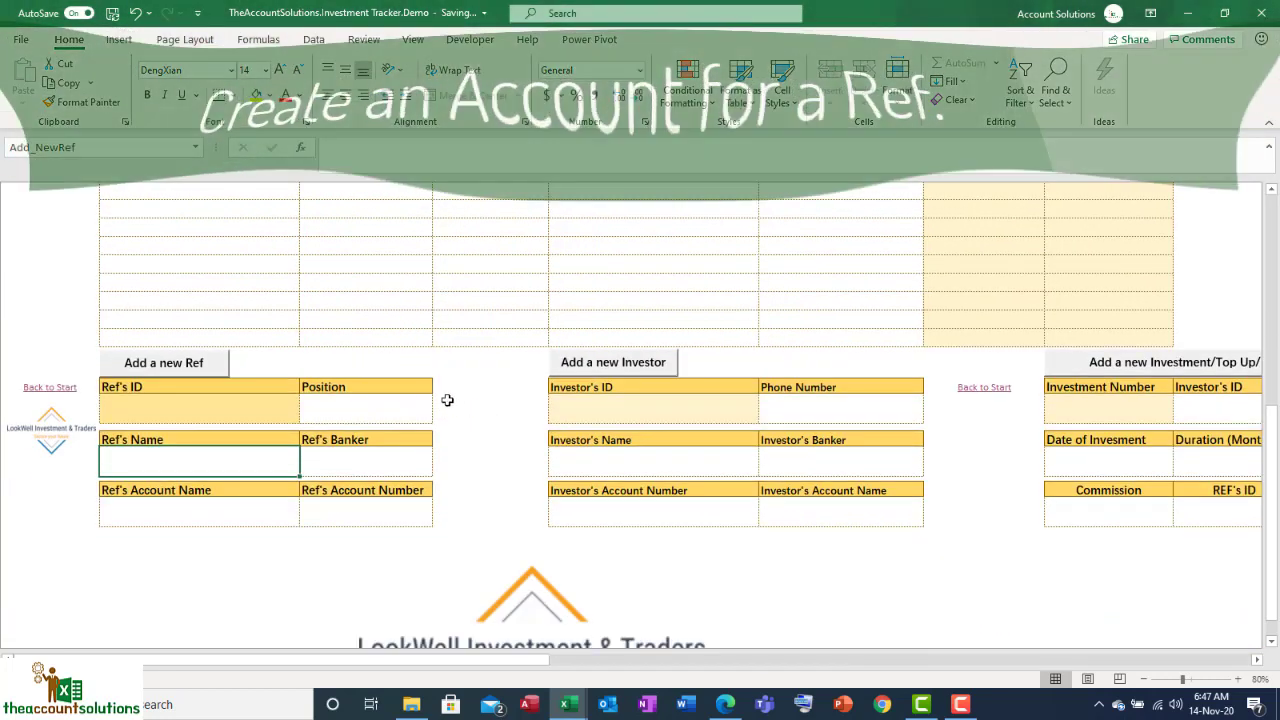
left_click(381, 410)
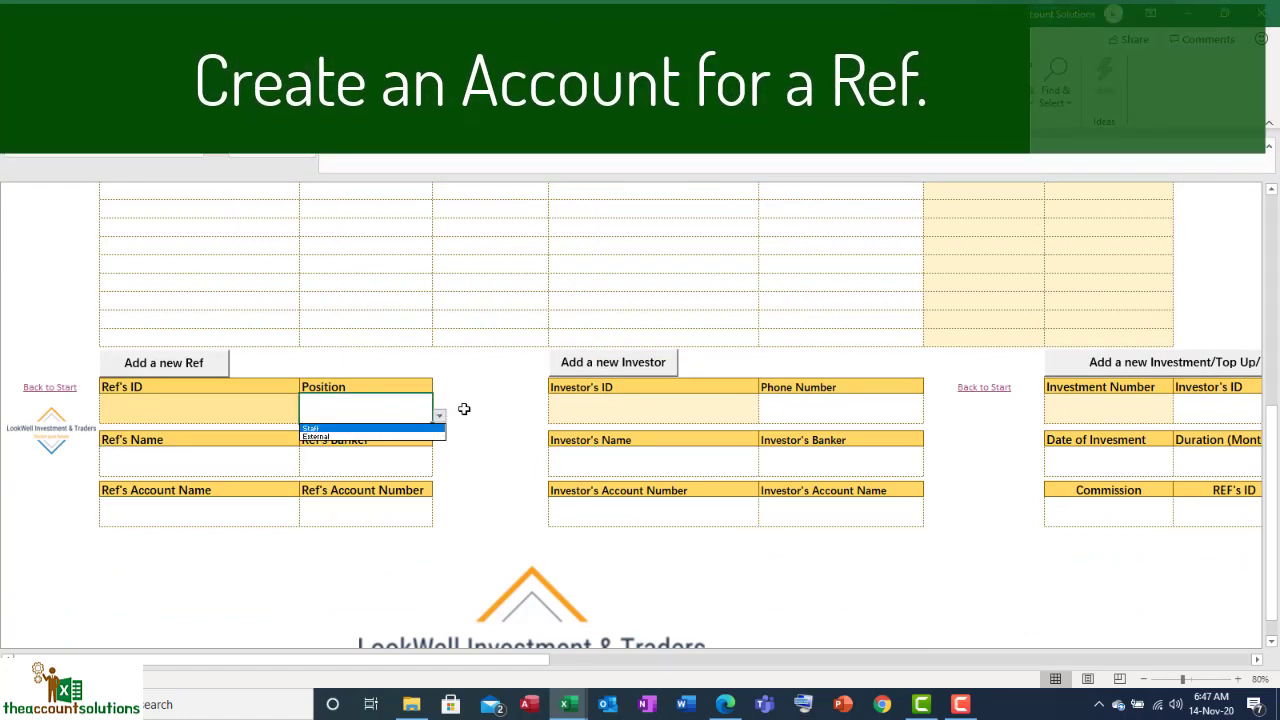
left_click(465, 410)
scroll(1086, 672, "up", 5)
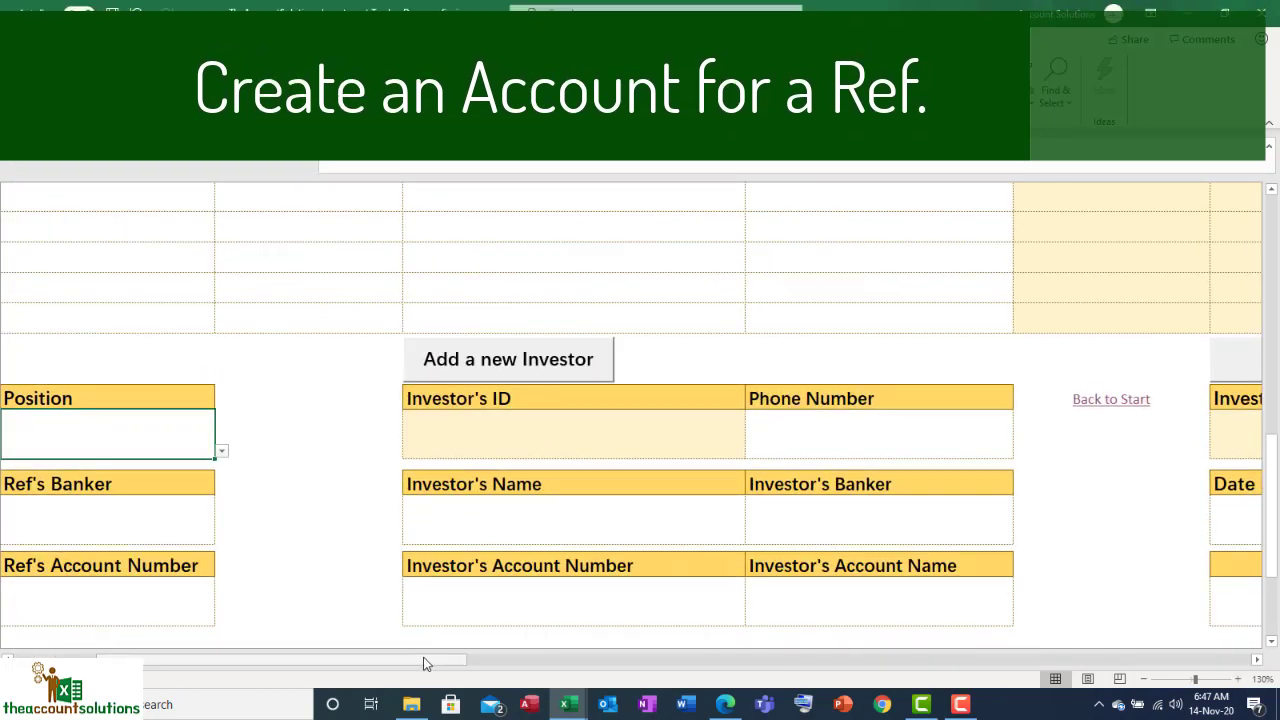
left_click_drag(425, 660, 343, 664)
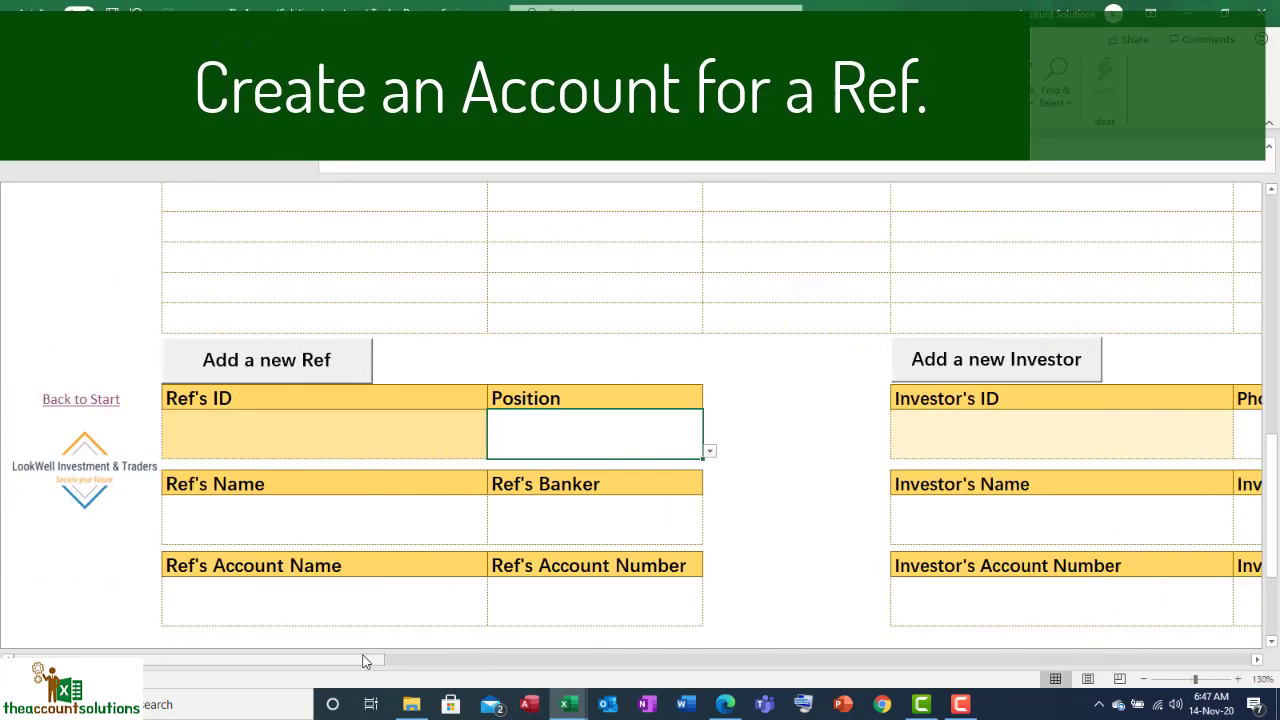
left_click(710, 454)
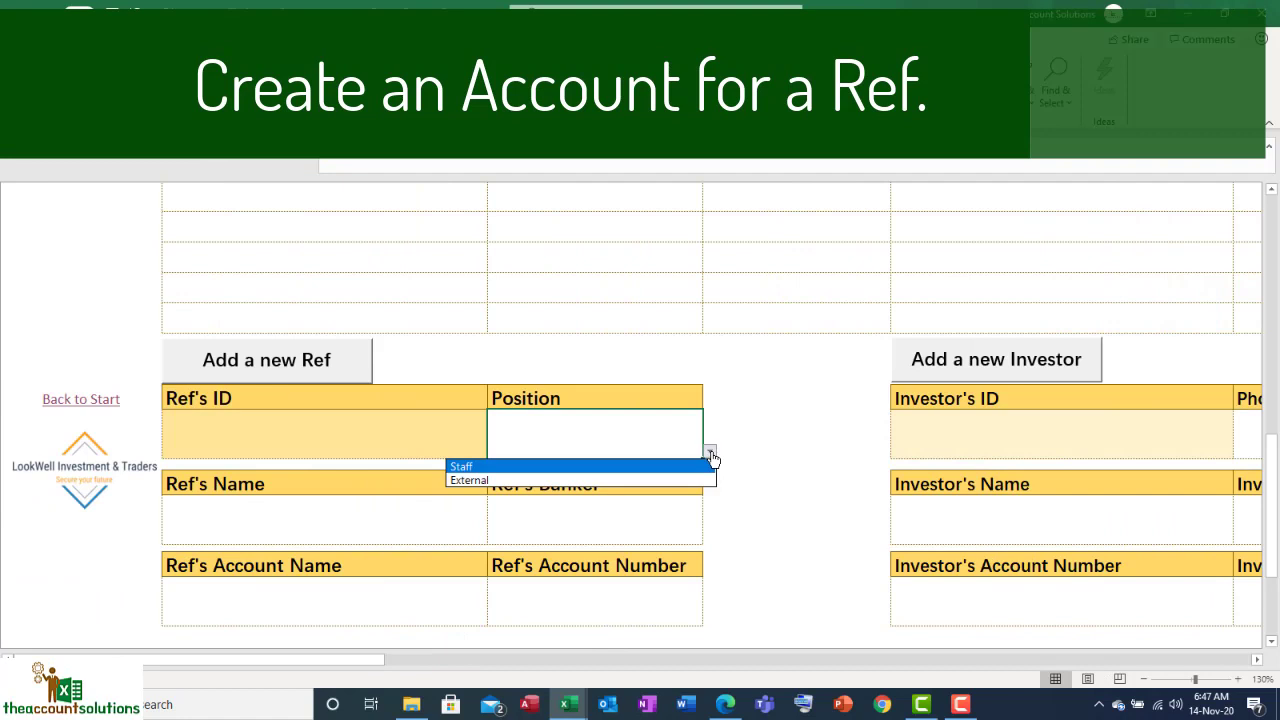
left_click(608, 466)
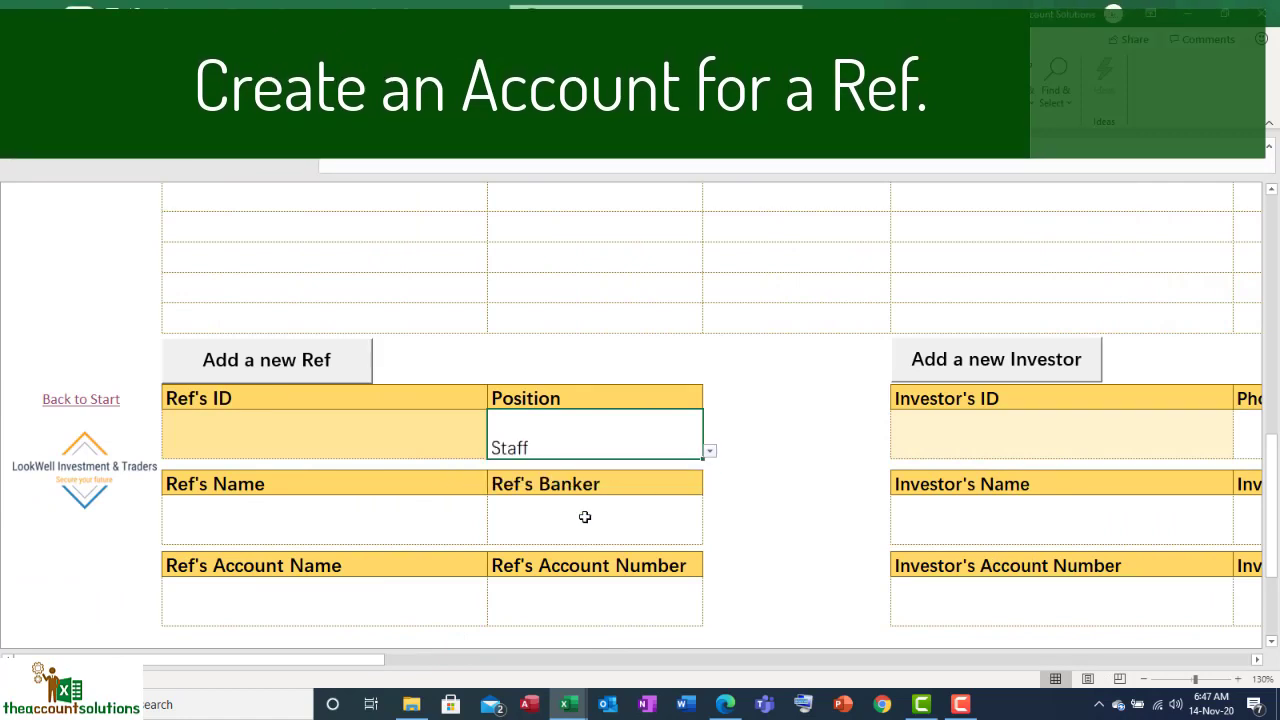
Step: Enter the ref's name and choose Providus Bank Limited as Ref's Banker
left_click(336, 518)
scroll(400, 509, "down", 1)
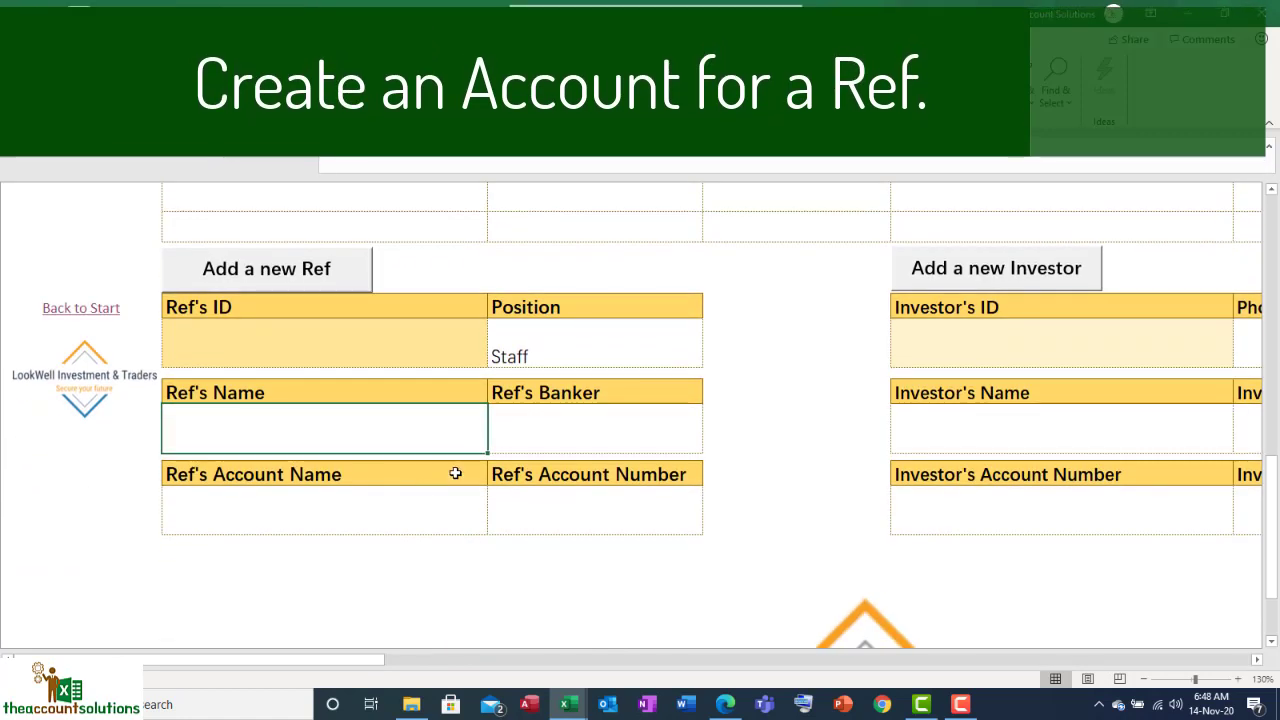
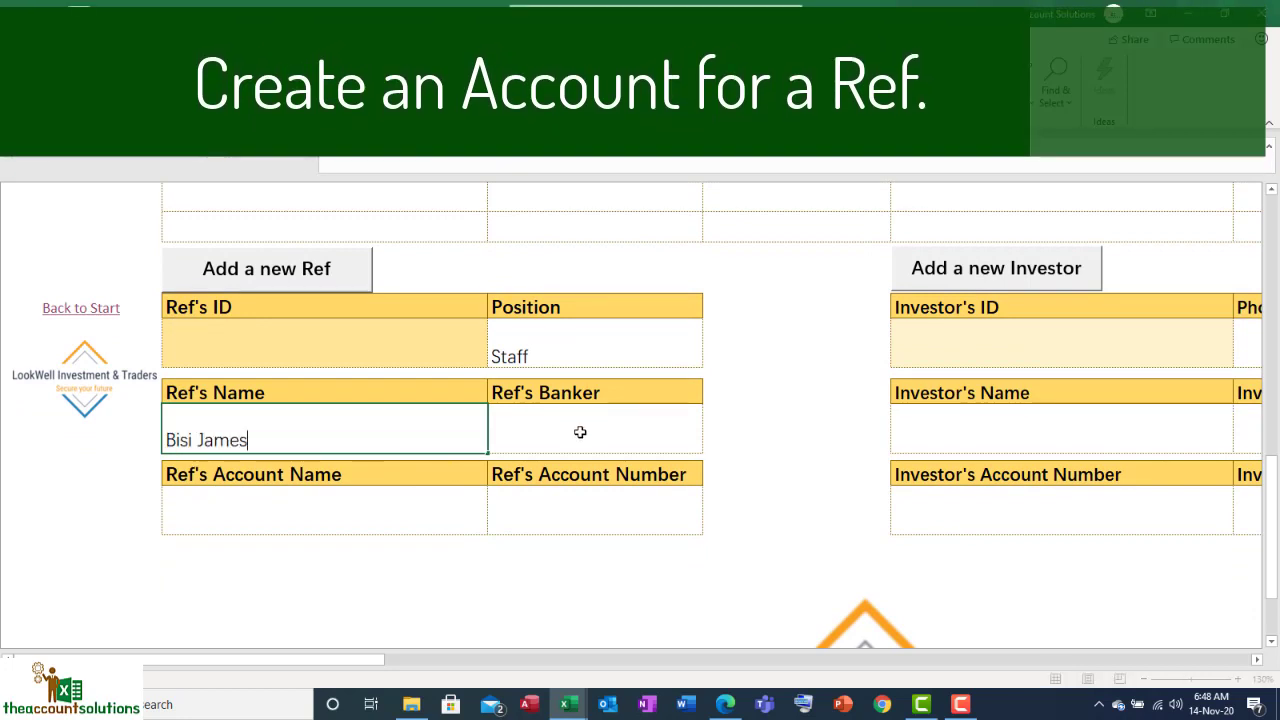
left_click(580, 432)
left_click(709, 445)
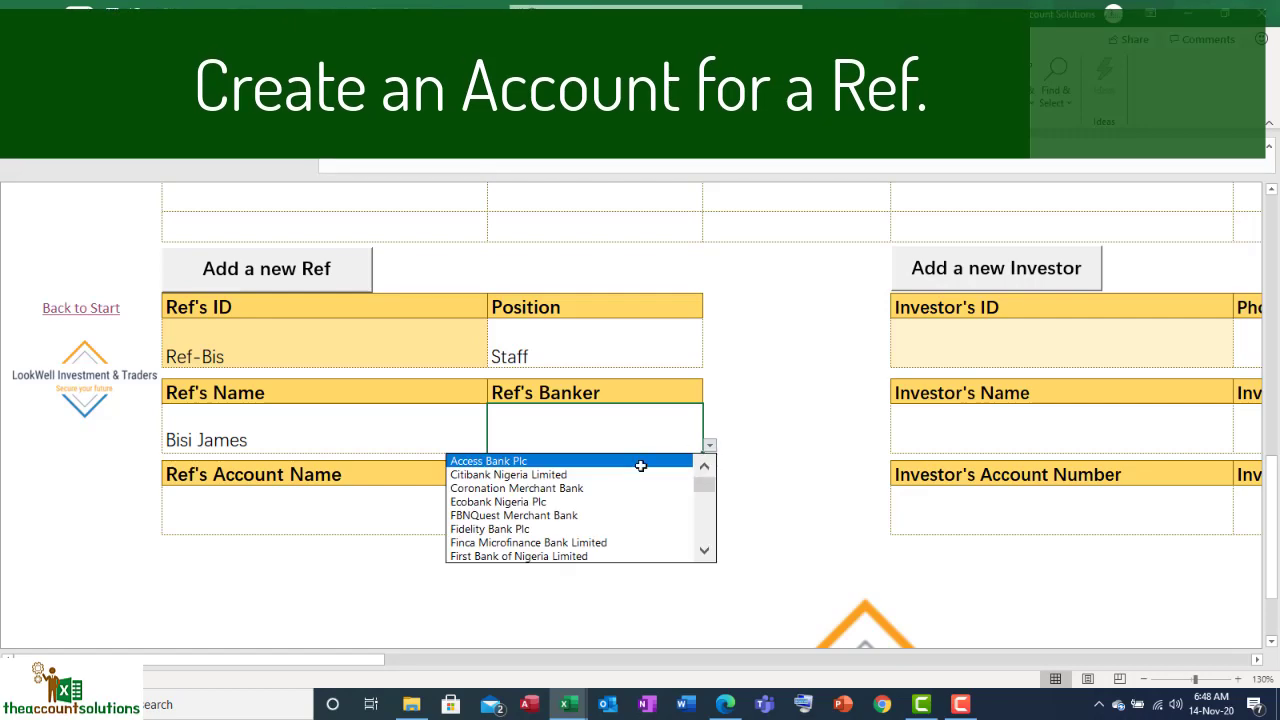
scroll(706, 551, "down", 2)
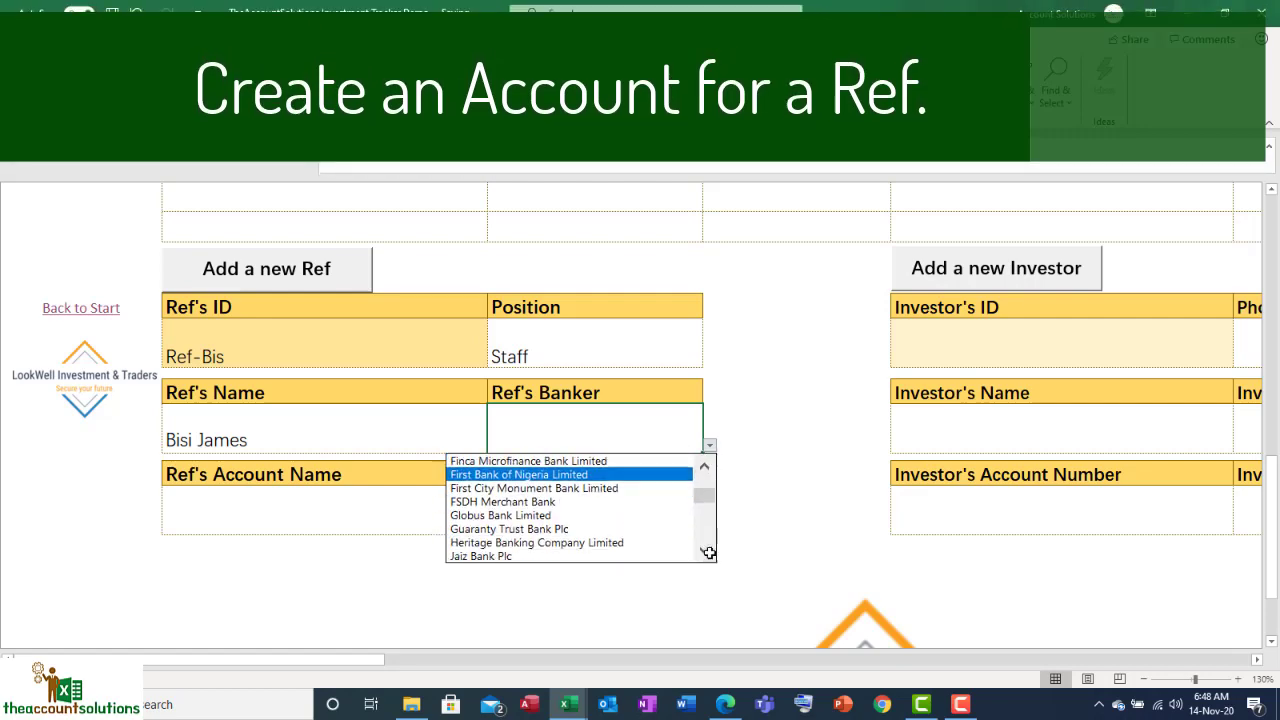
scroll(709, 552, "down", 1)
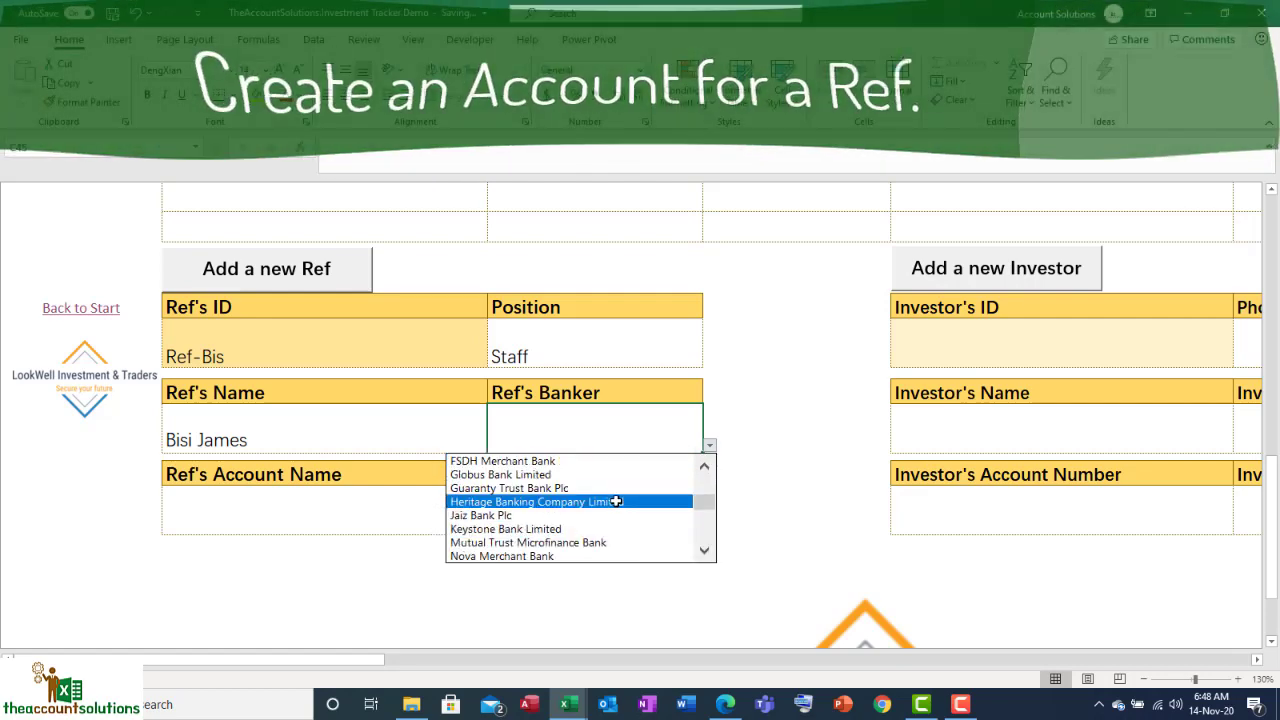
left_click(616, 501)
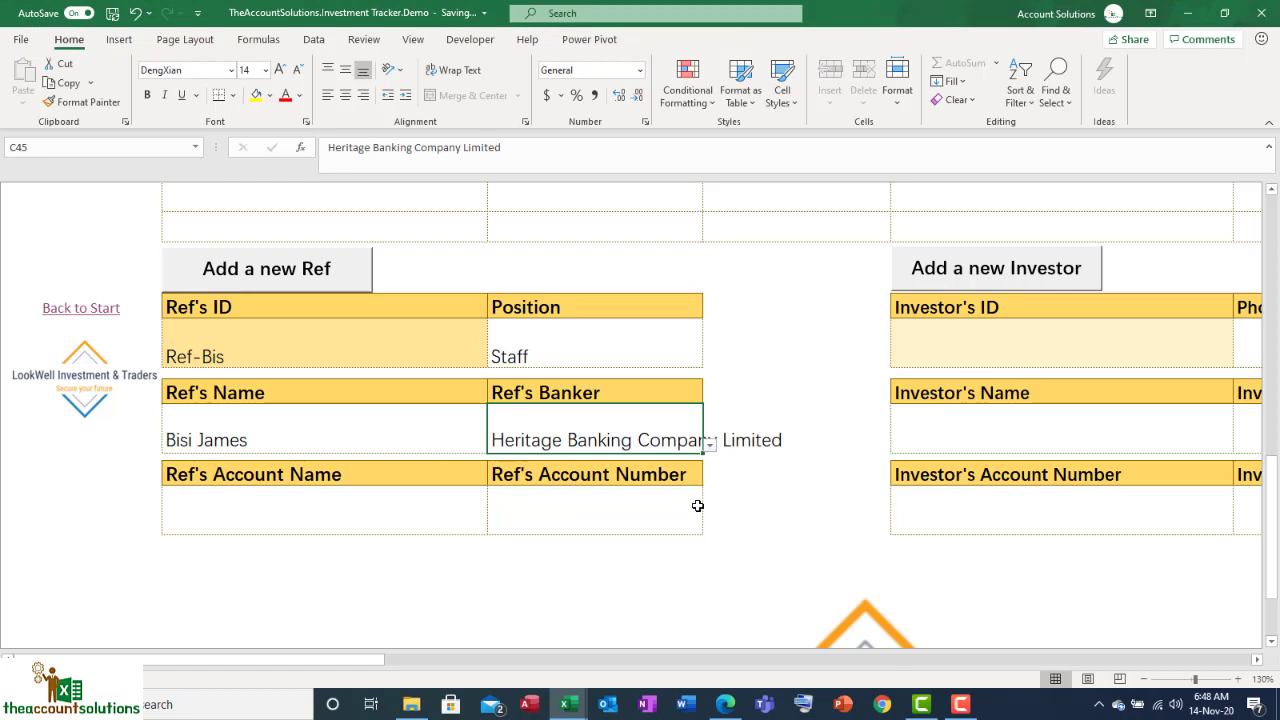
left_click(709, 453)
left_click(686, 537)
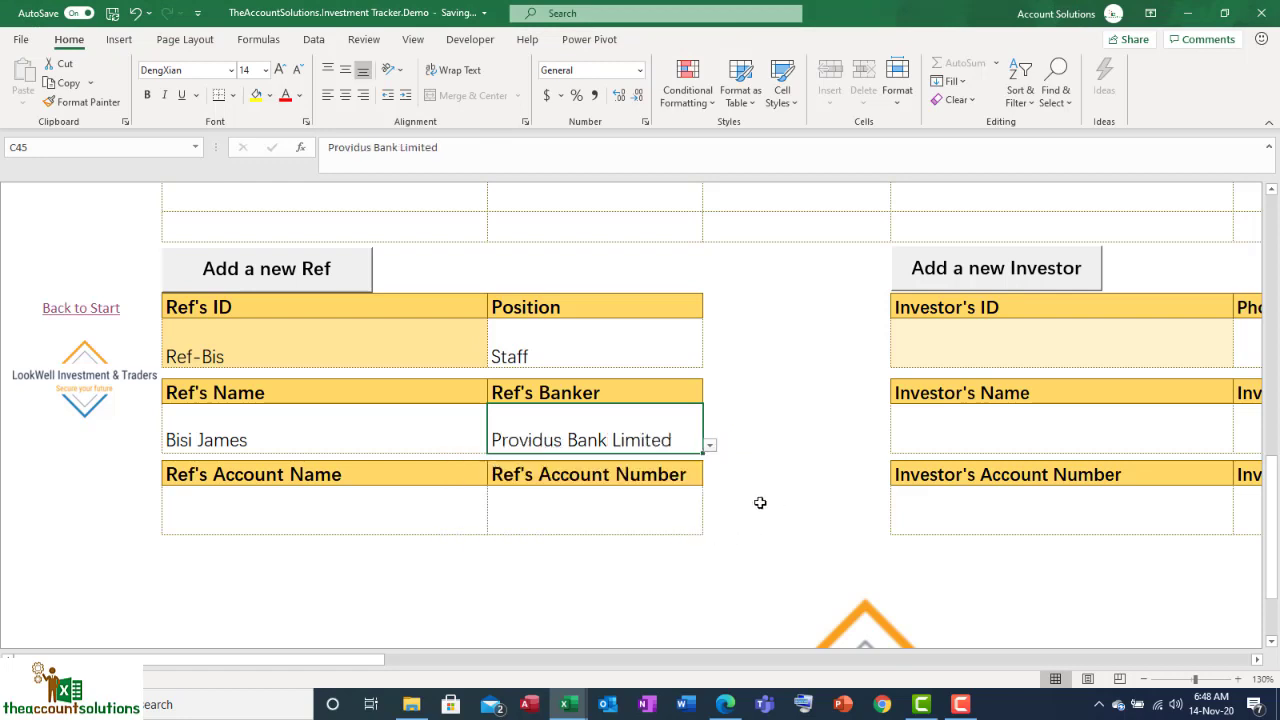
Step: Fill in the ref's account name and account number
left_click(365, 512)
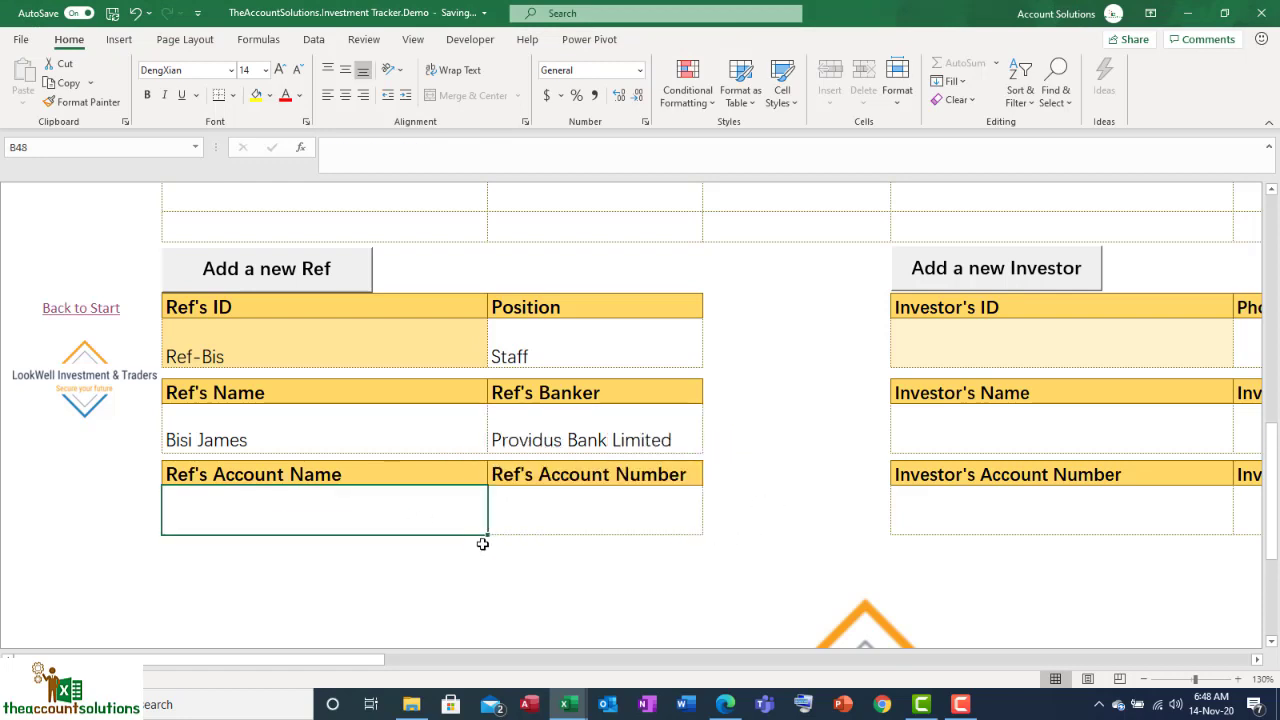
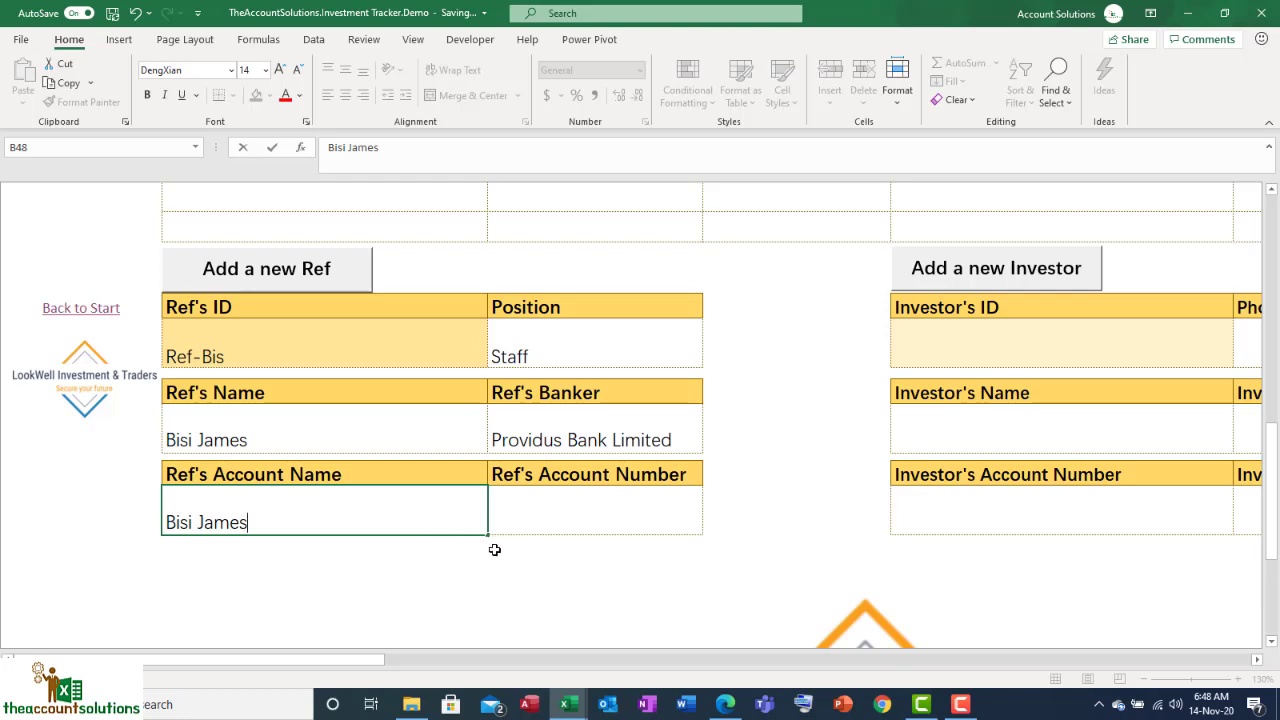
left_click(565, 512)
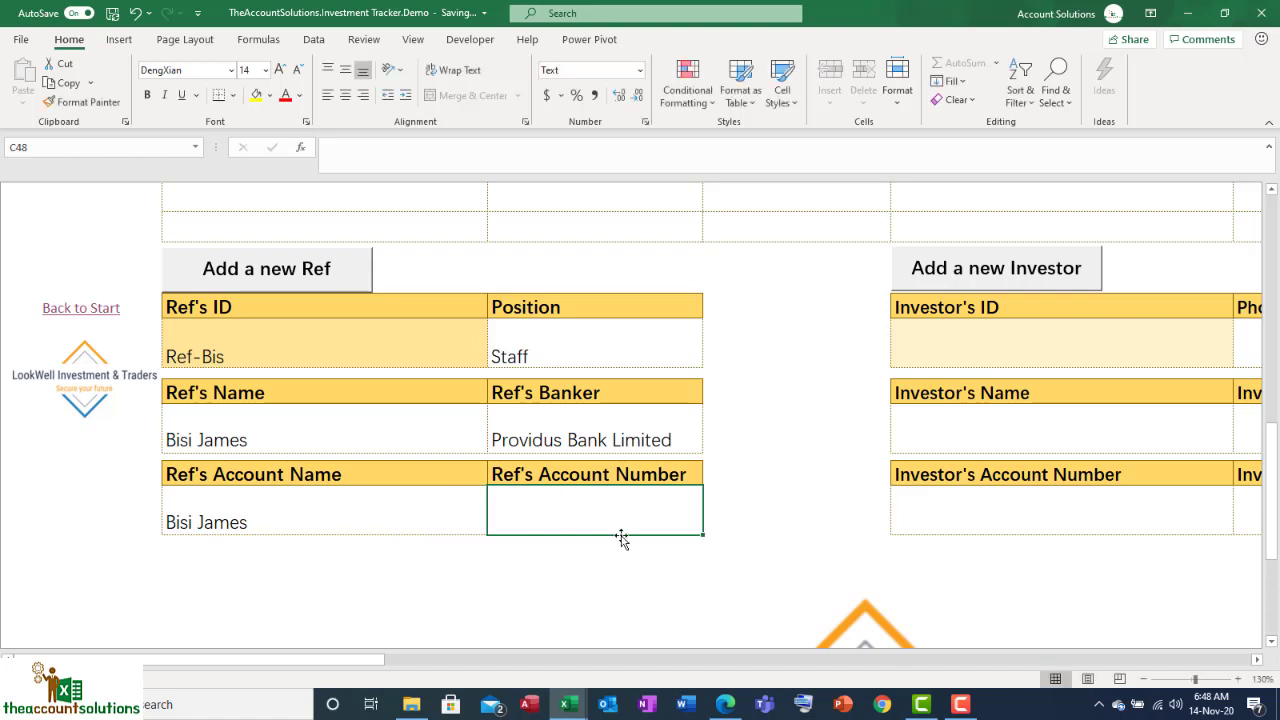
type("000987654")
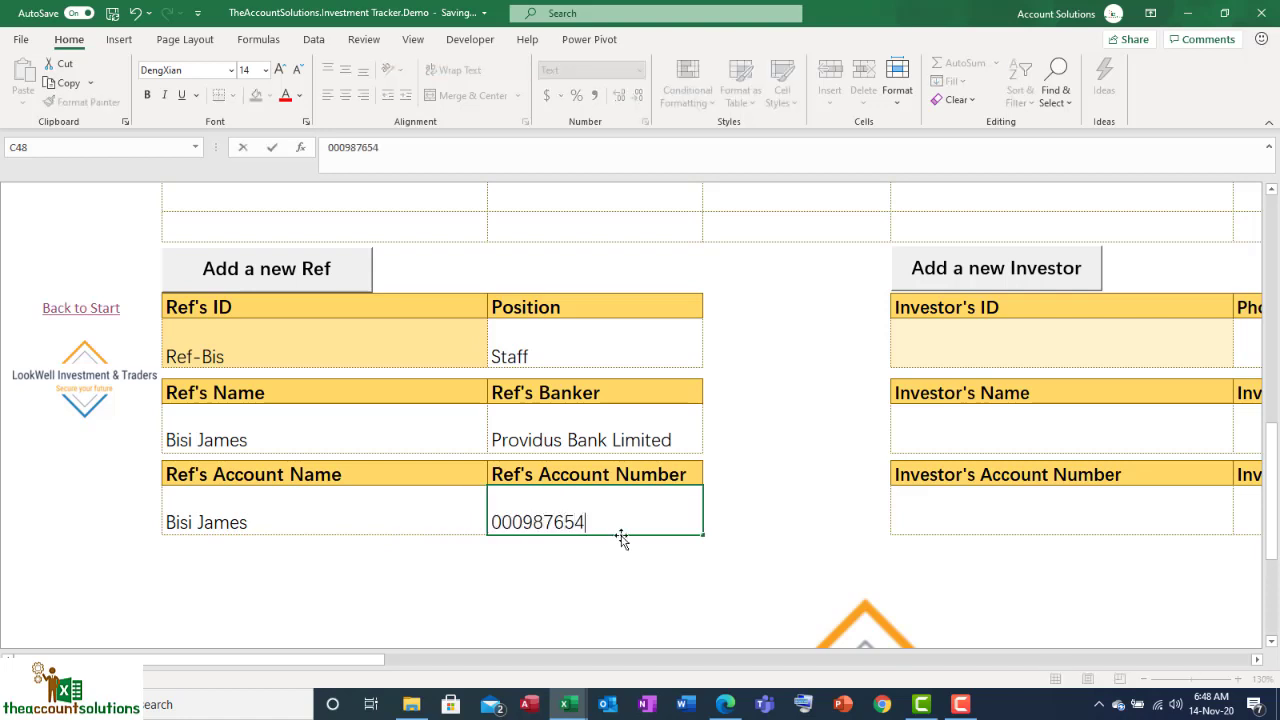
type("3")
key("ctrl+Return")
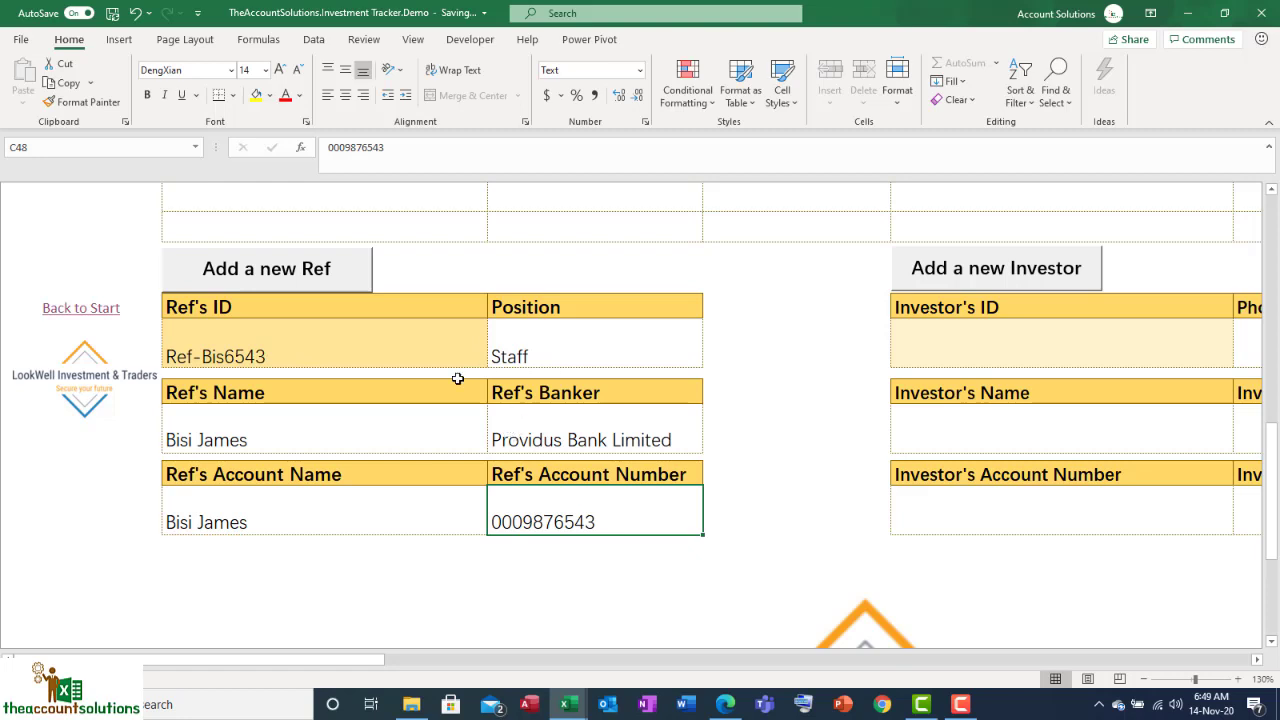
Step: Post the Staff ref with Add a new Ref, confirm Yes, and acknowledge 'Your Entry have been Posted'
left_click(739, 535)
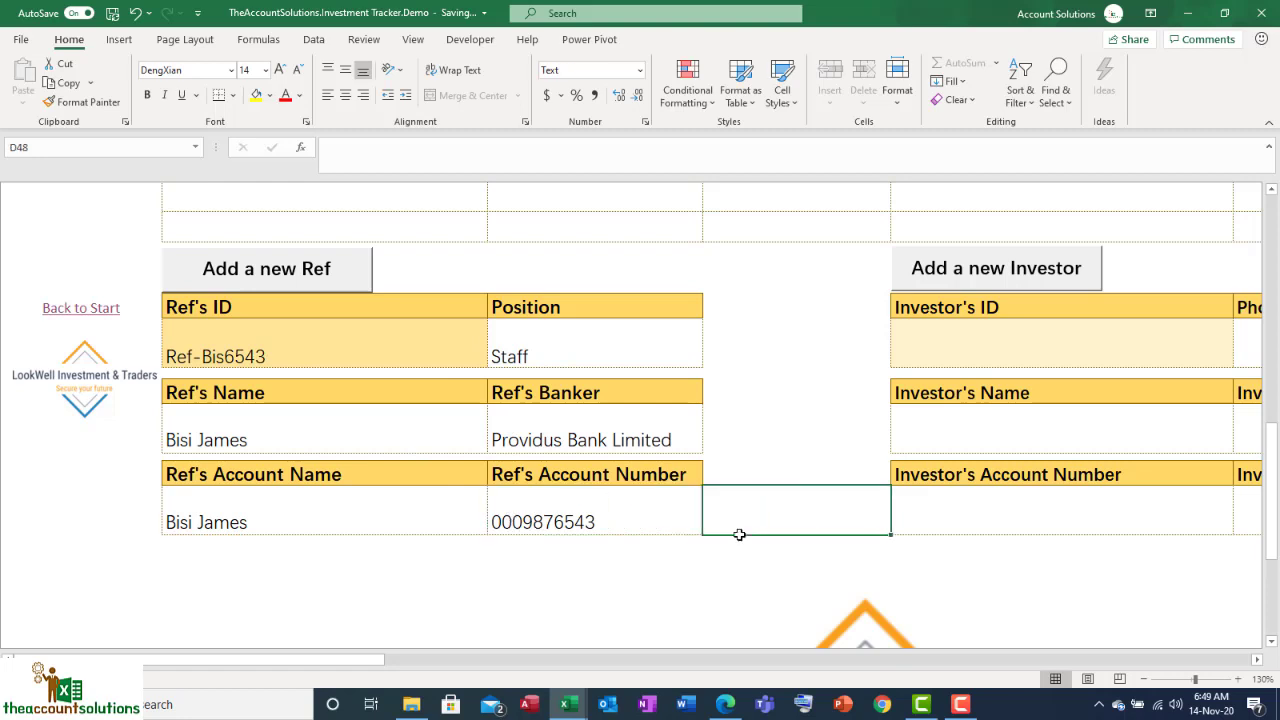
left_click(269, 347)
left_click(308, 274)
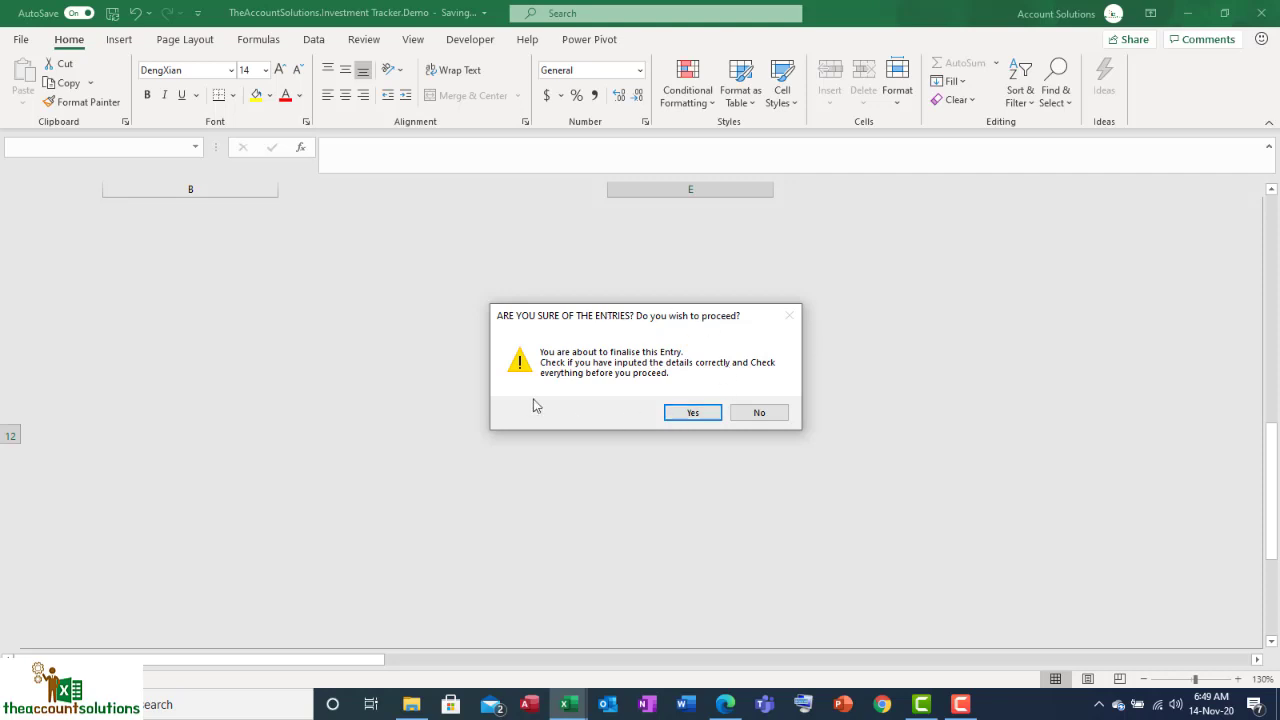
left_click(693, 413)
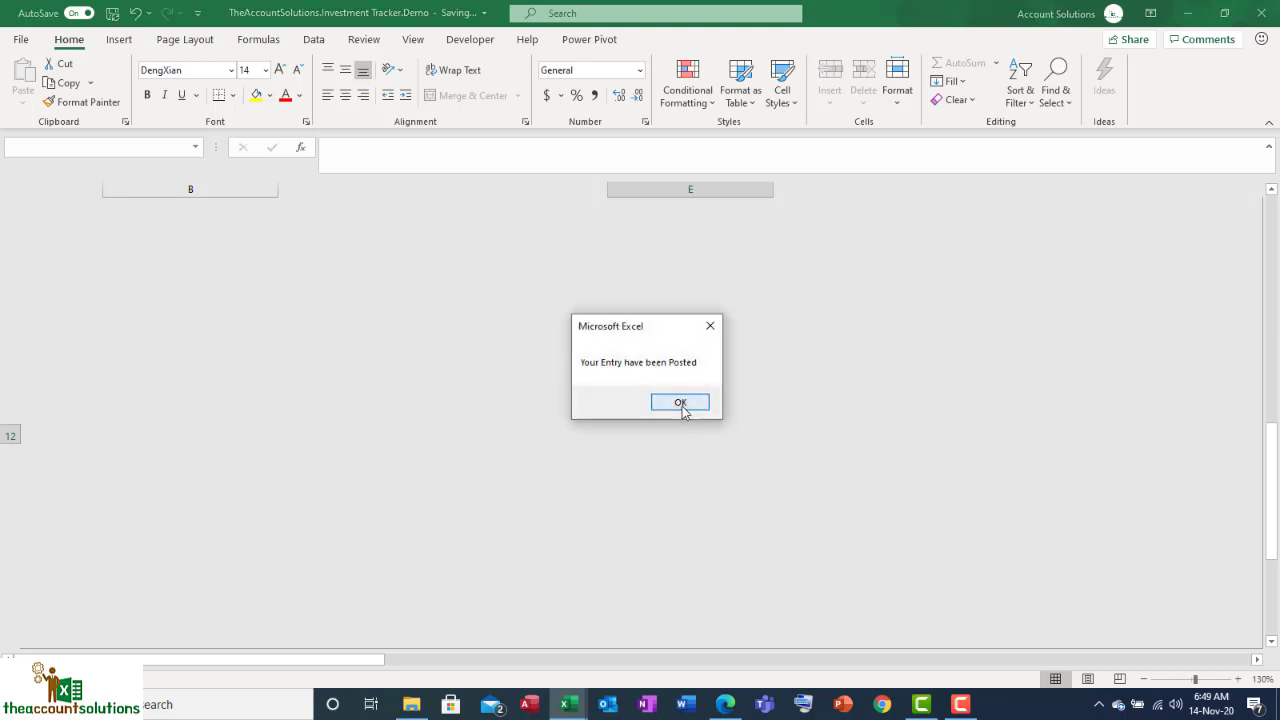
left_click(682, 405)
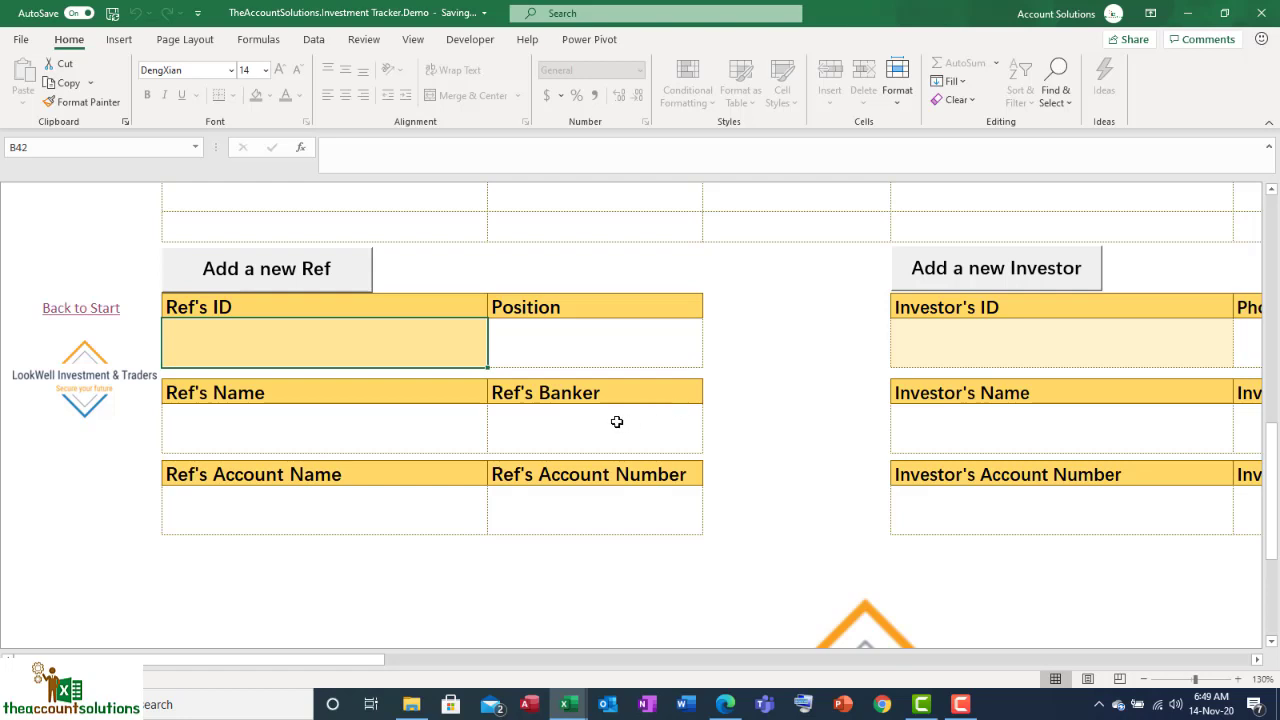
Step: Set the new ref's Position to External, enter the name, and choose Access Bank Plc as banker
left_click(607, 360)
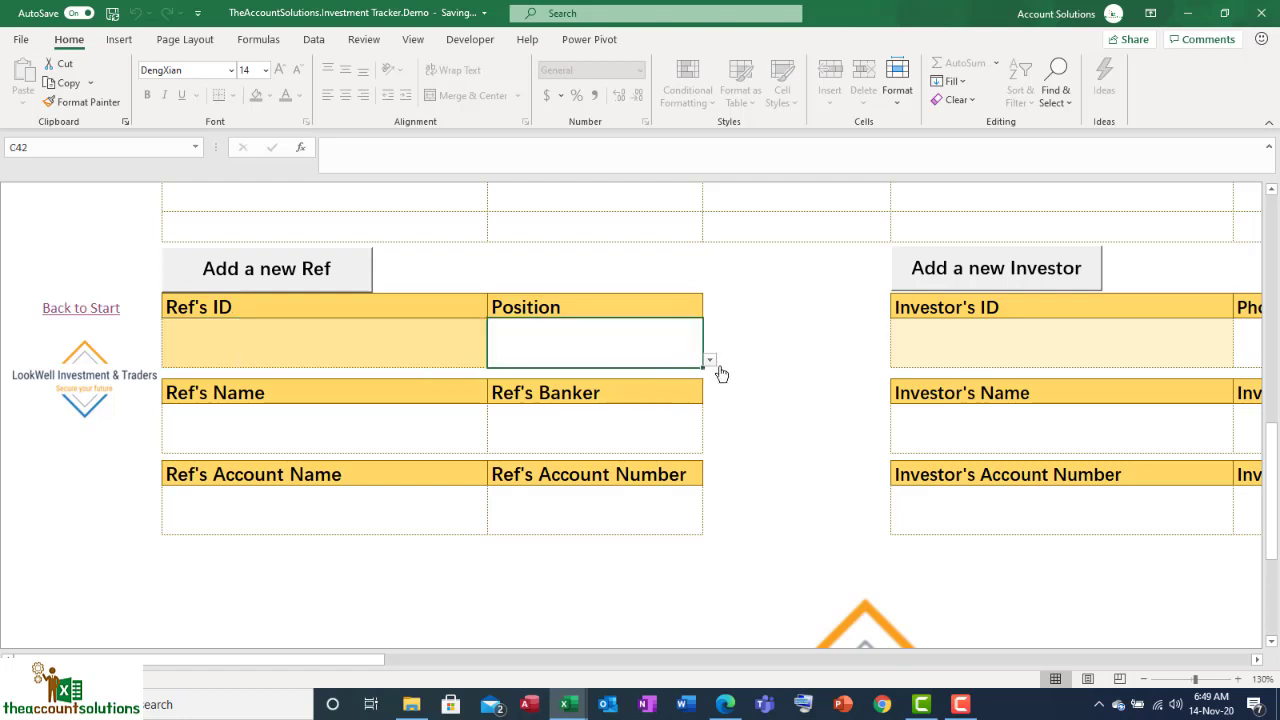
left_click(710, 362)
left_click(647, 388)
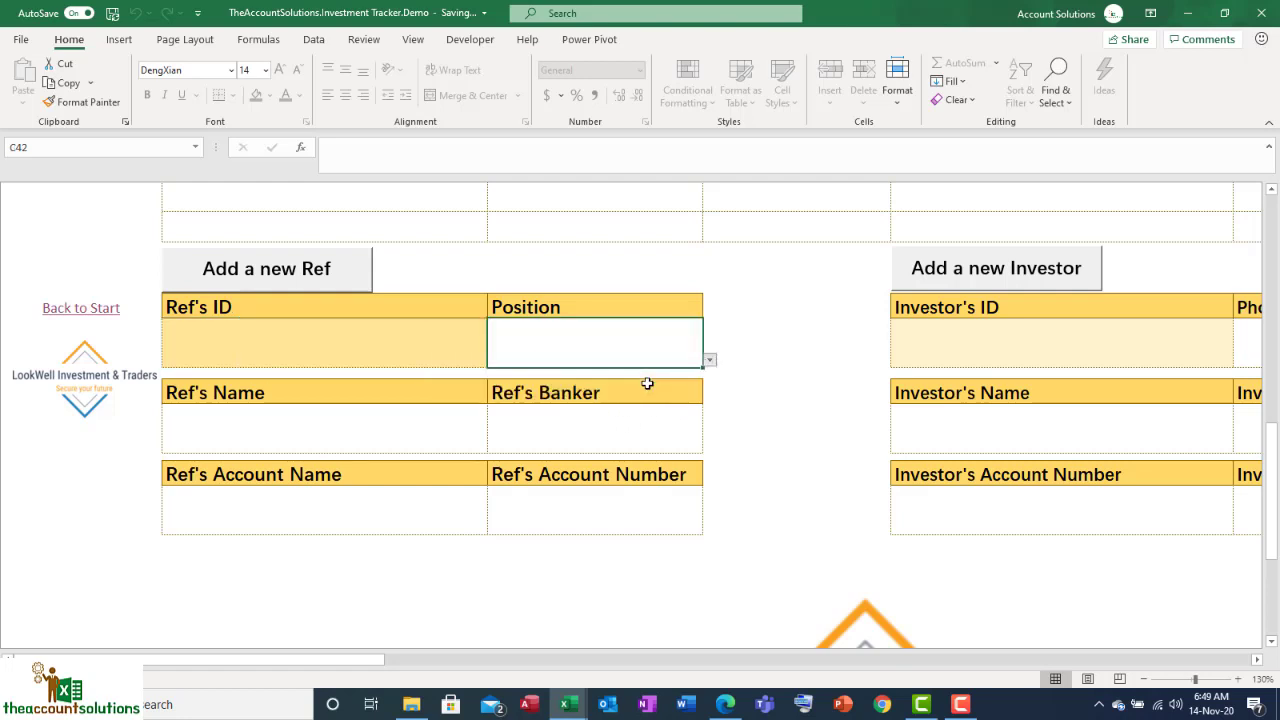
left_click(427, 439)
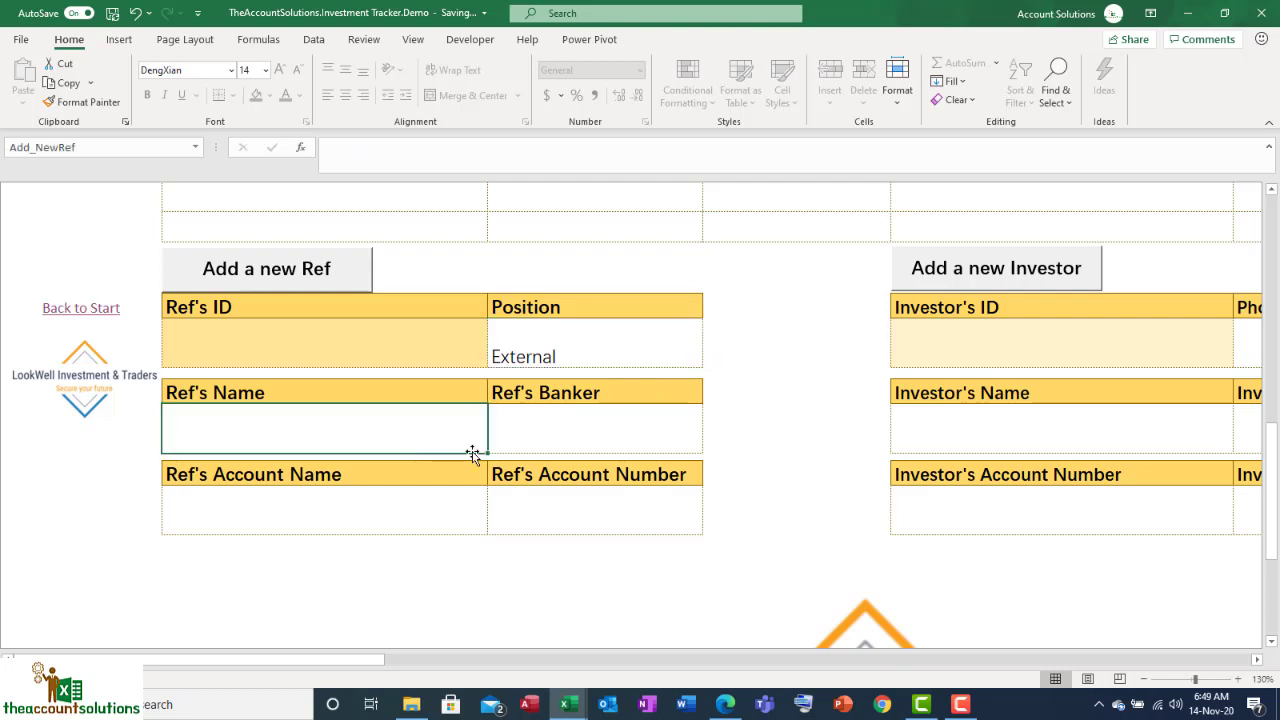
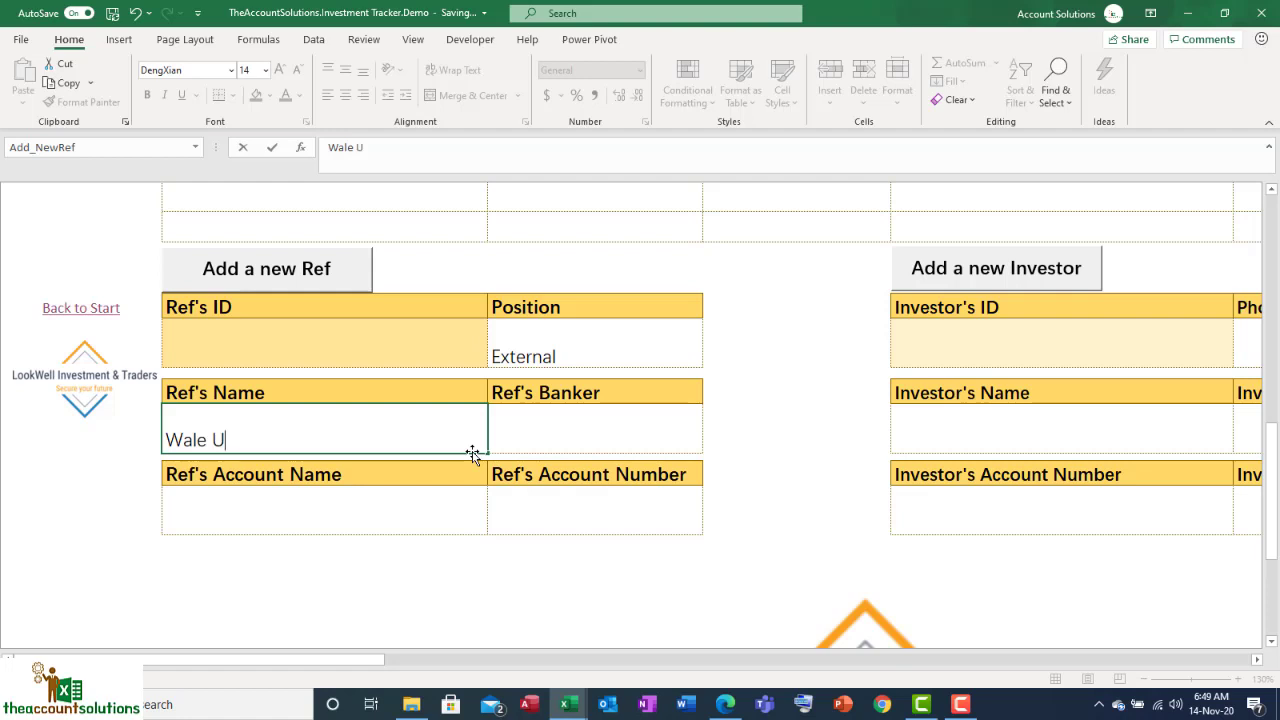
left_click(655, 448)
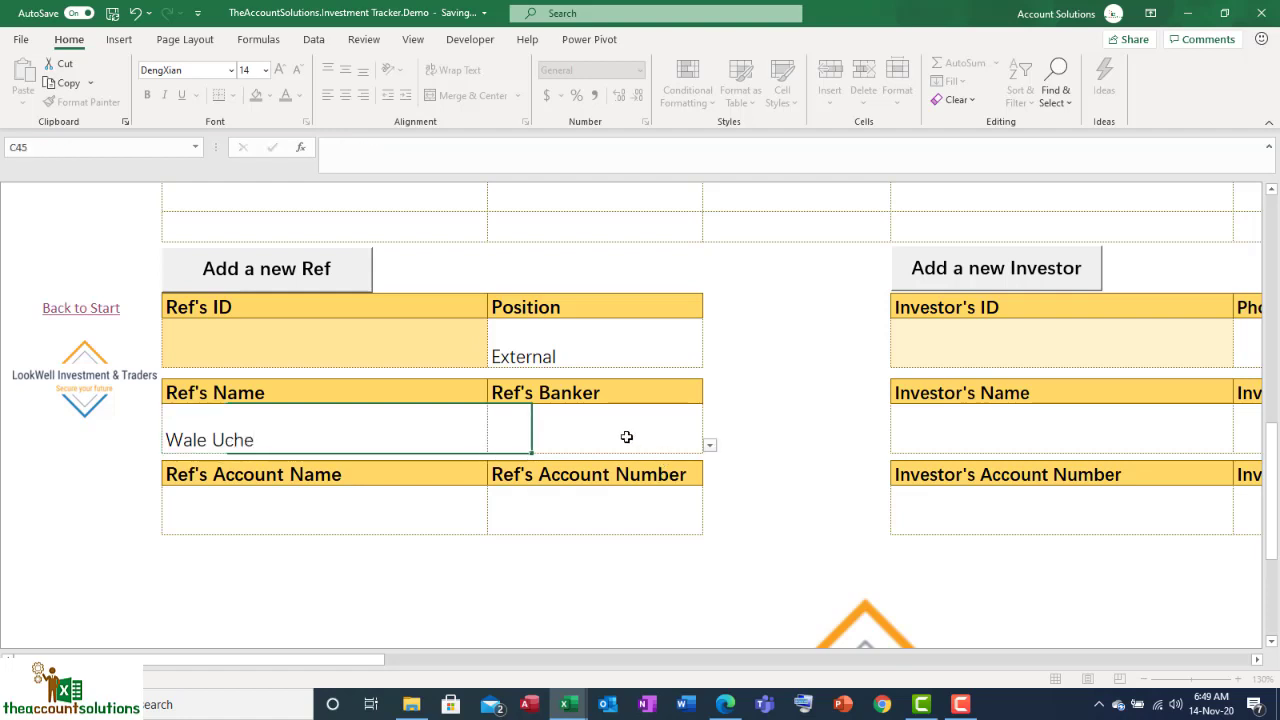
left_click(709, 448)
left_click(676, 459)
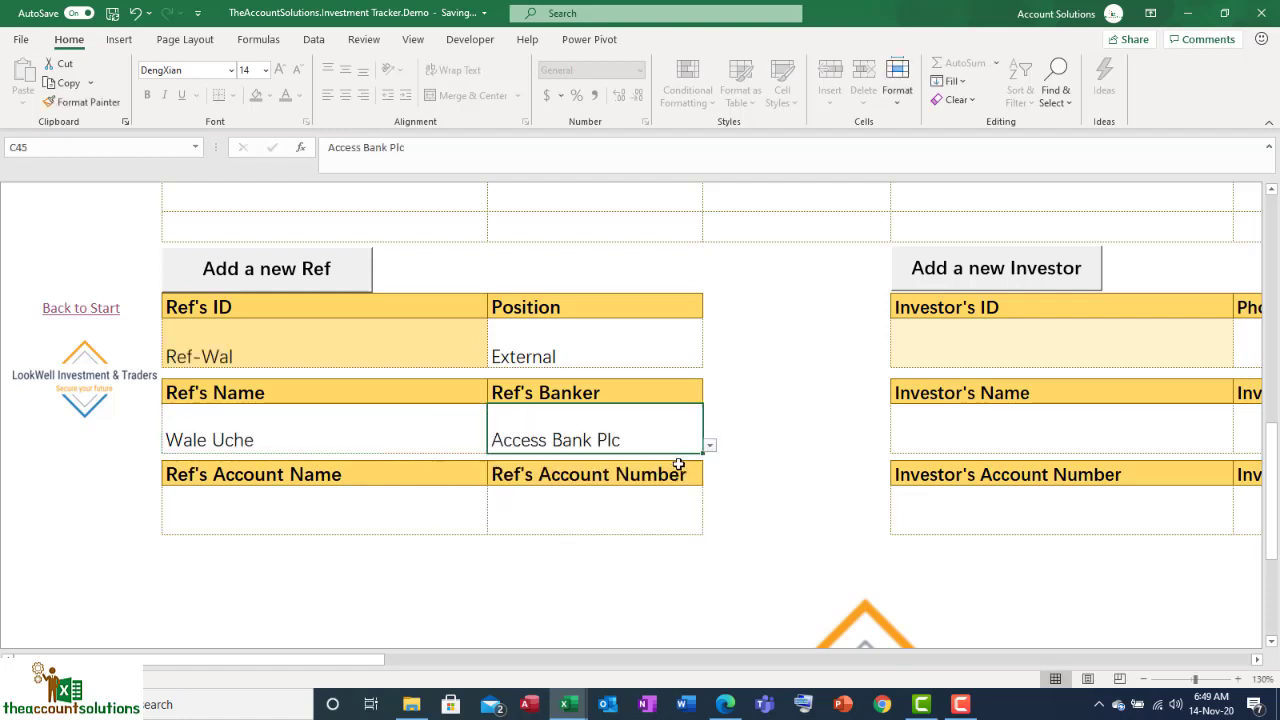
Step: Enter the referrer's account name and number, then post the ref and confirm
left_click(369, 500)
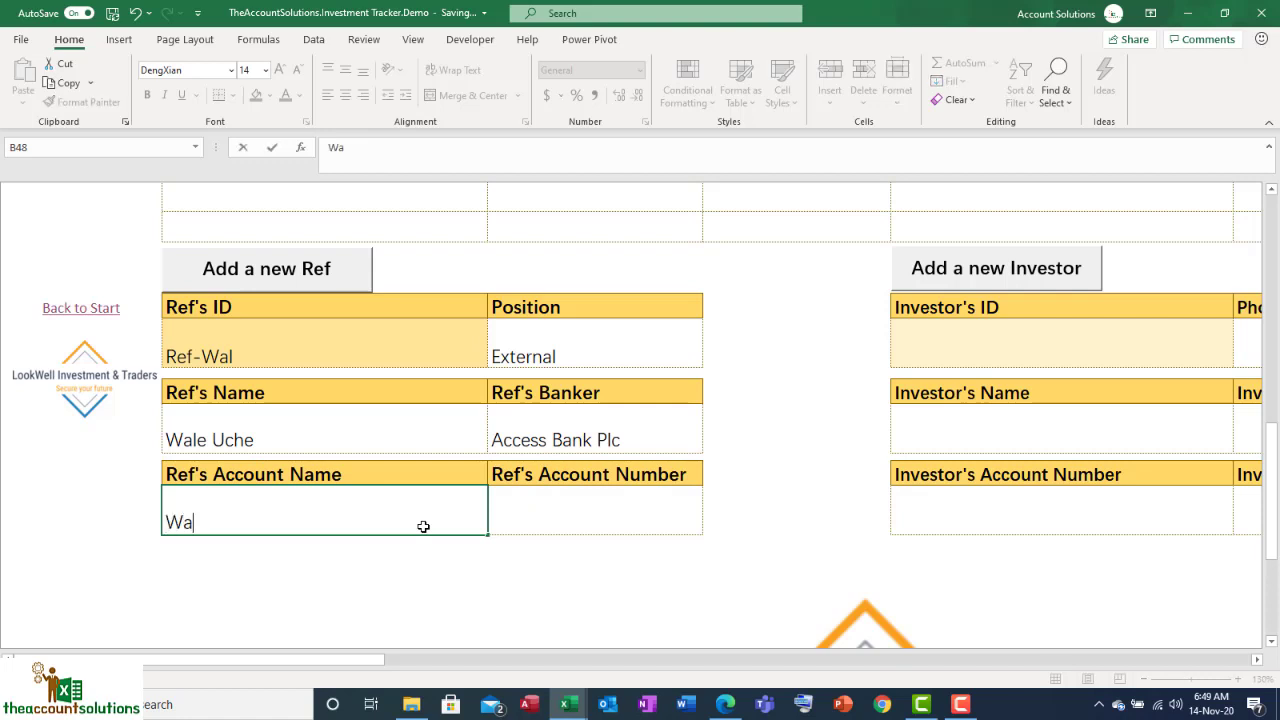
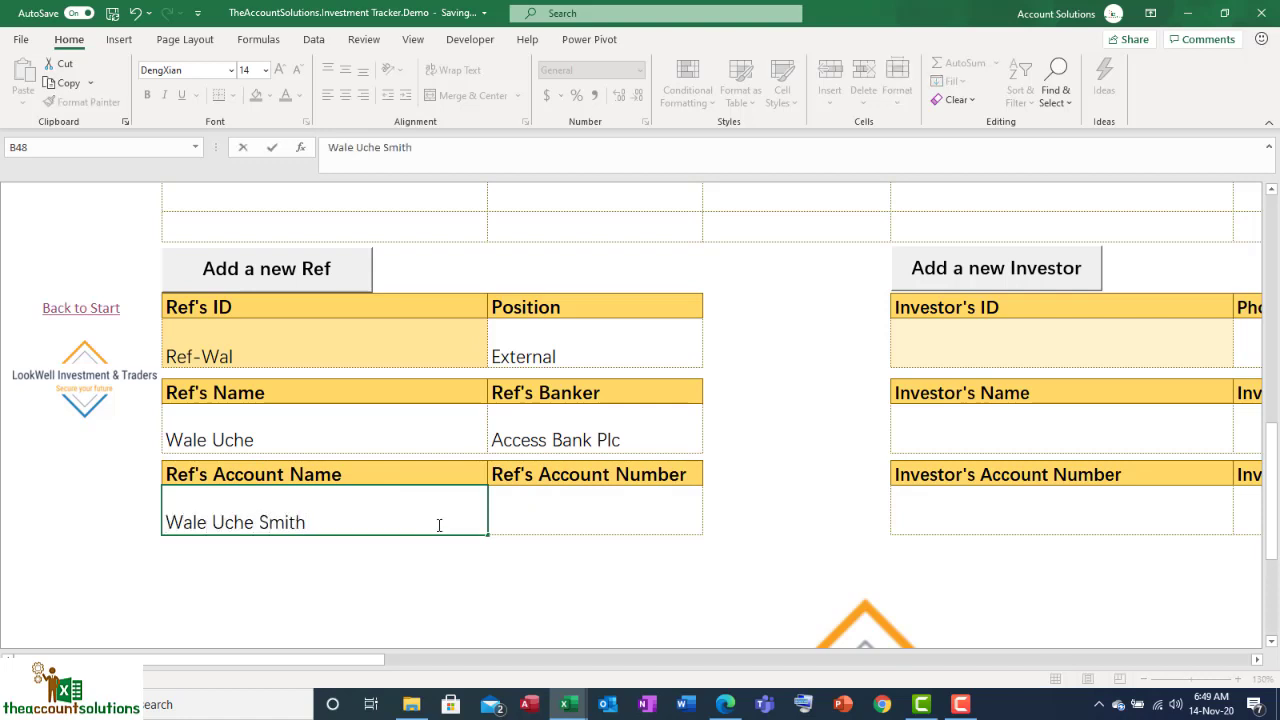
left_click(562, 511)
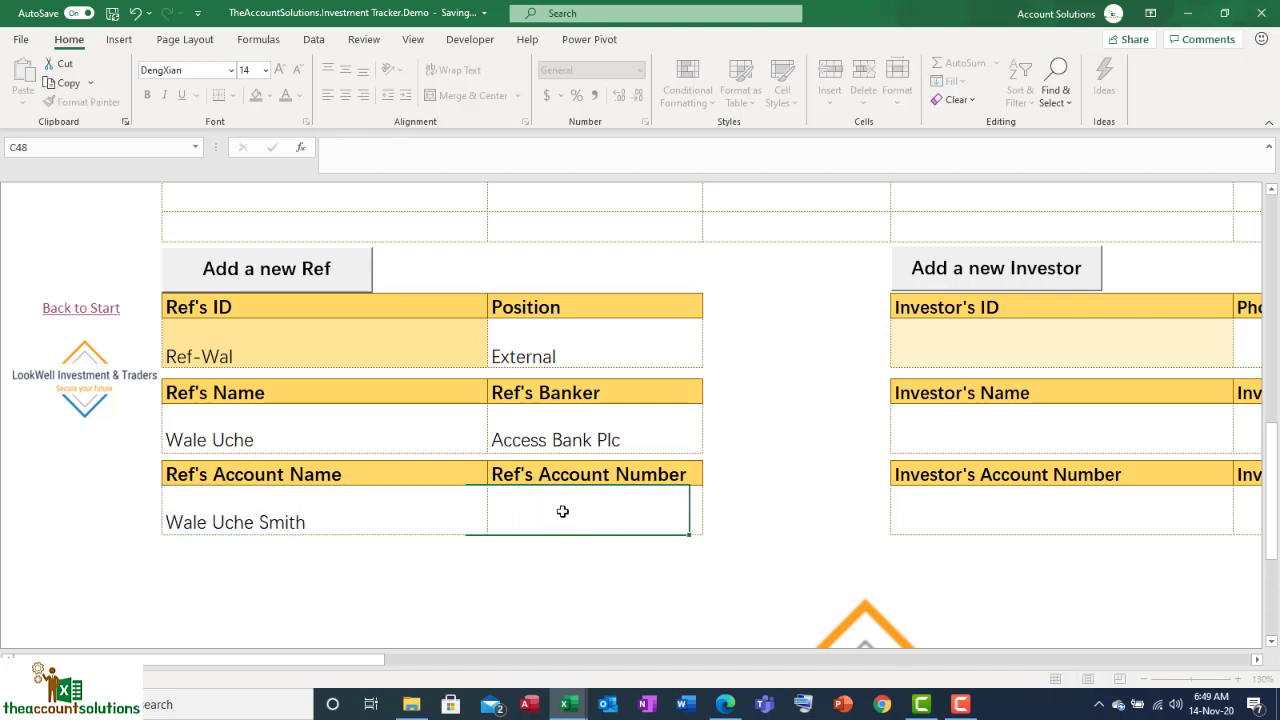
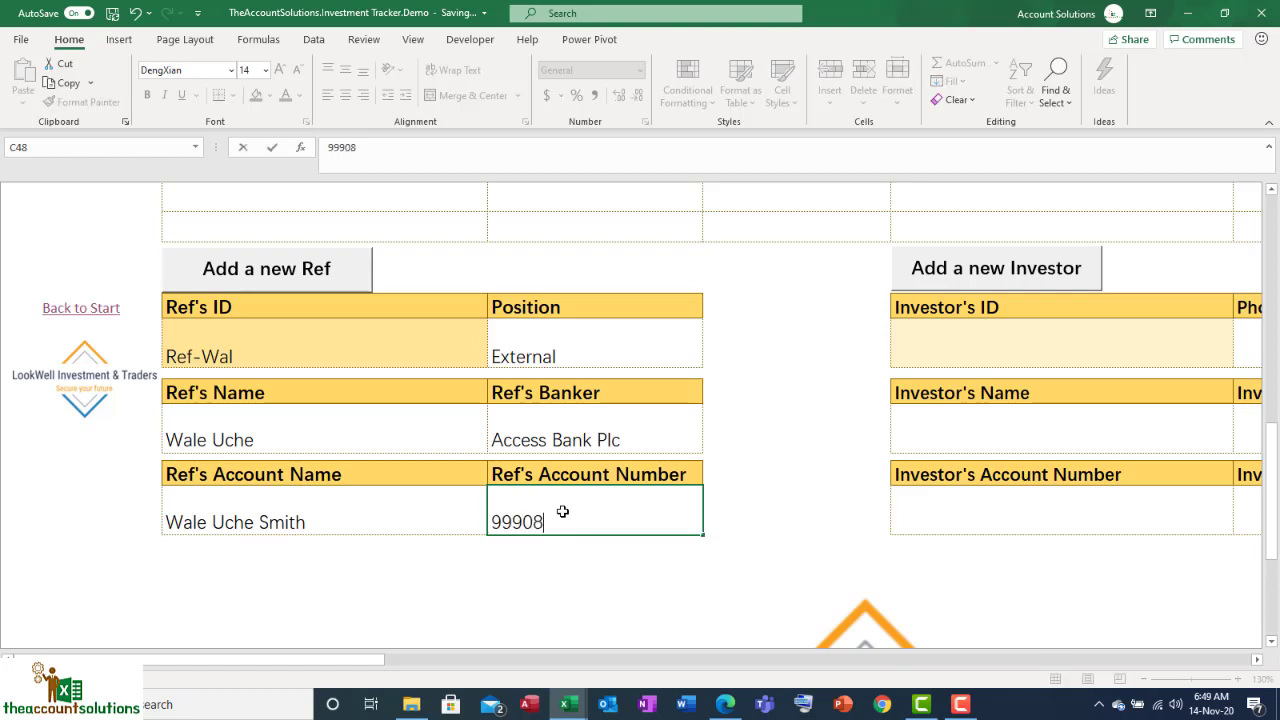
key("ctrl+Return")
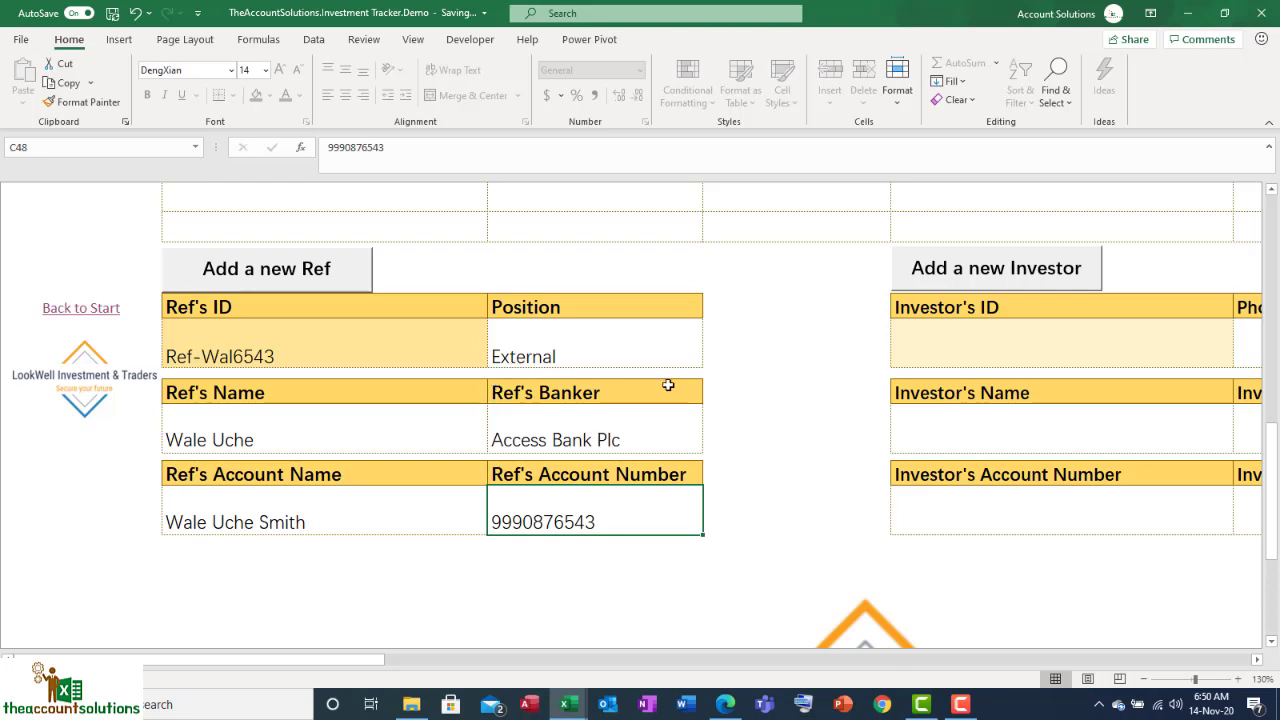
left_click(320, 288)
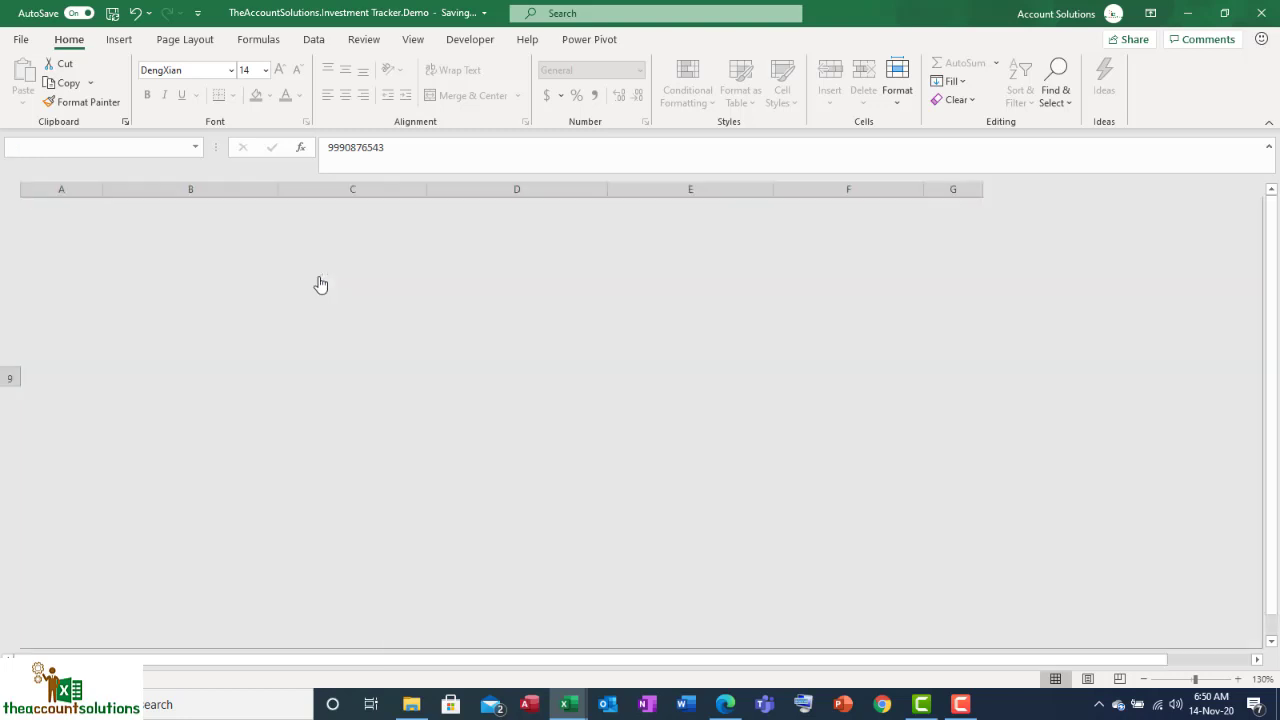
left_click(669, 411)
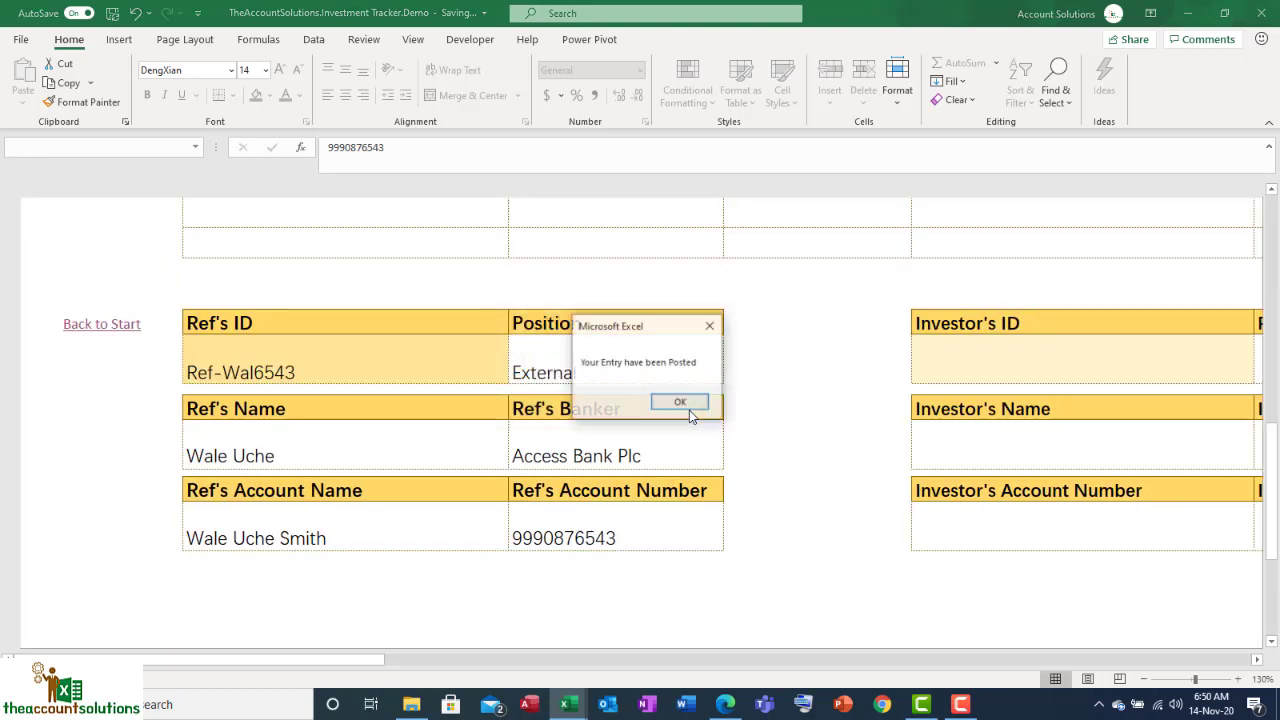
left_click(695, 408)
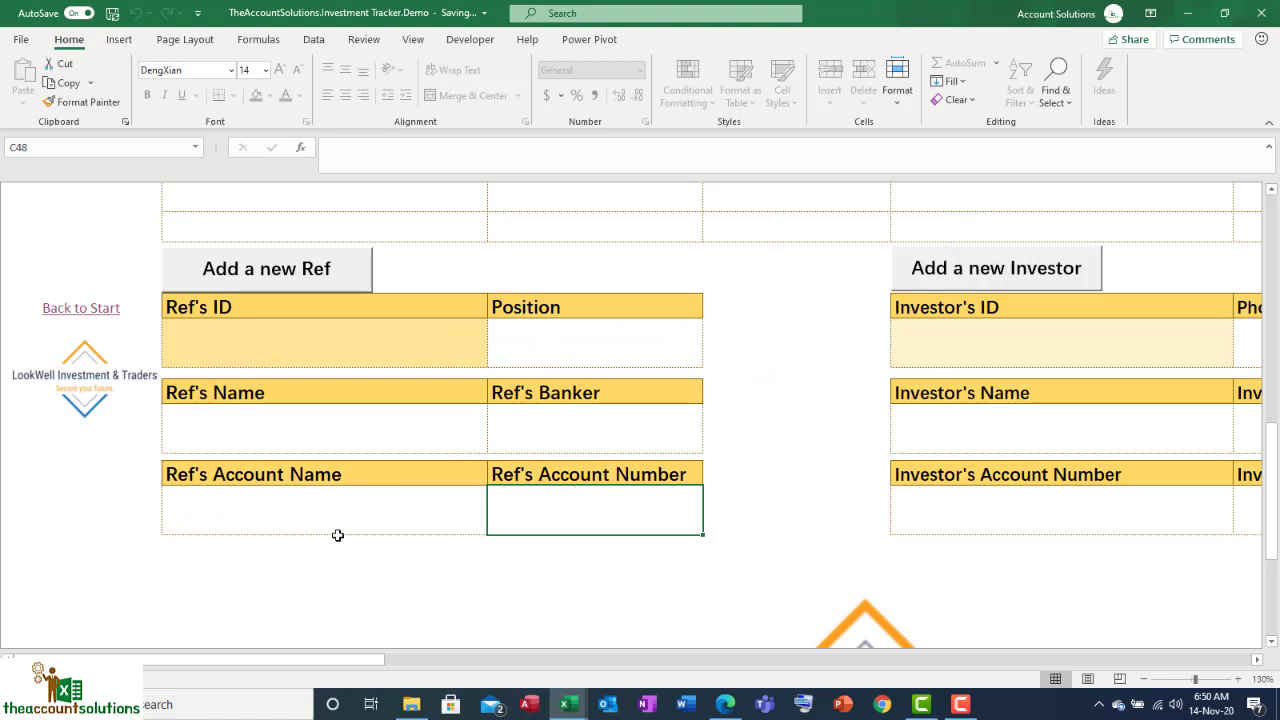
Step: Pick a referrer ID from the REF's ID dropdown in the new-investment form
left_click_drag(305, 660, 527, 660)
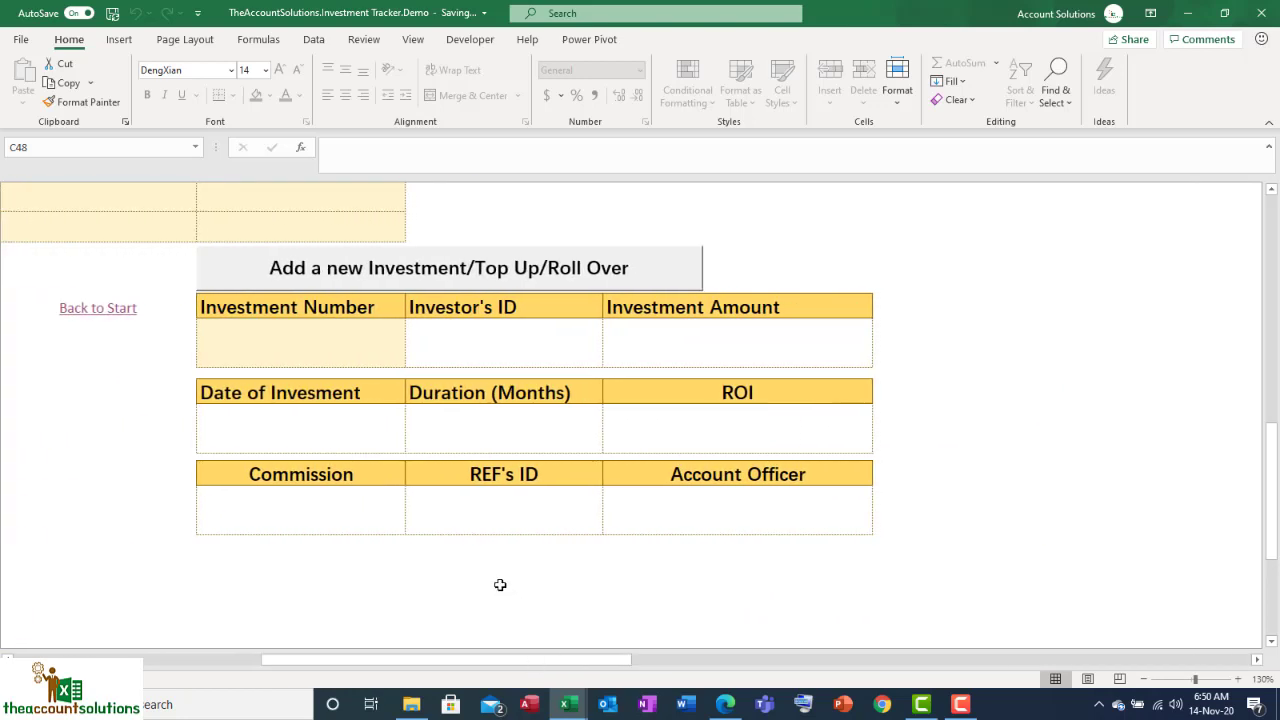
left_click(502, 507)
left_click(609, 527)
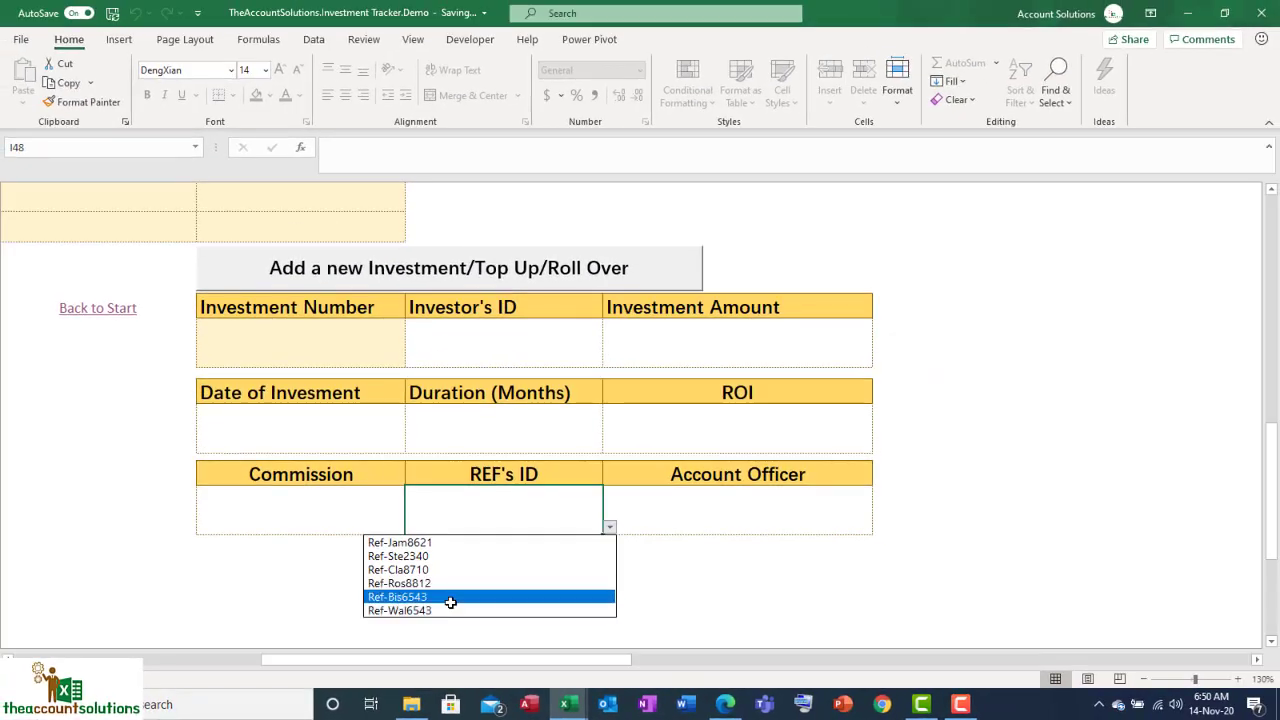
left_click(493, 583)
left_click(675, 571)
left_click_drag(600, 660, 284, 663)
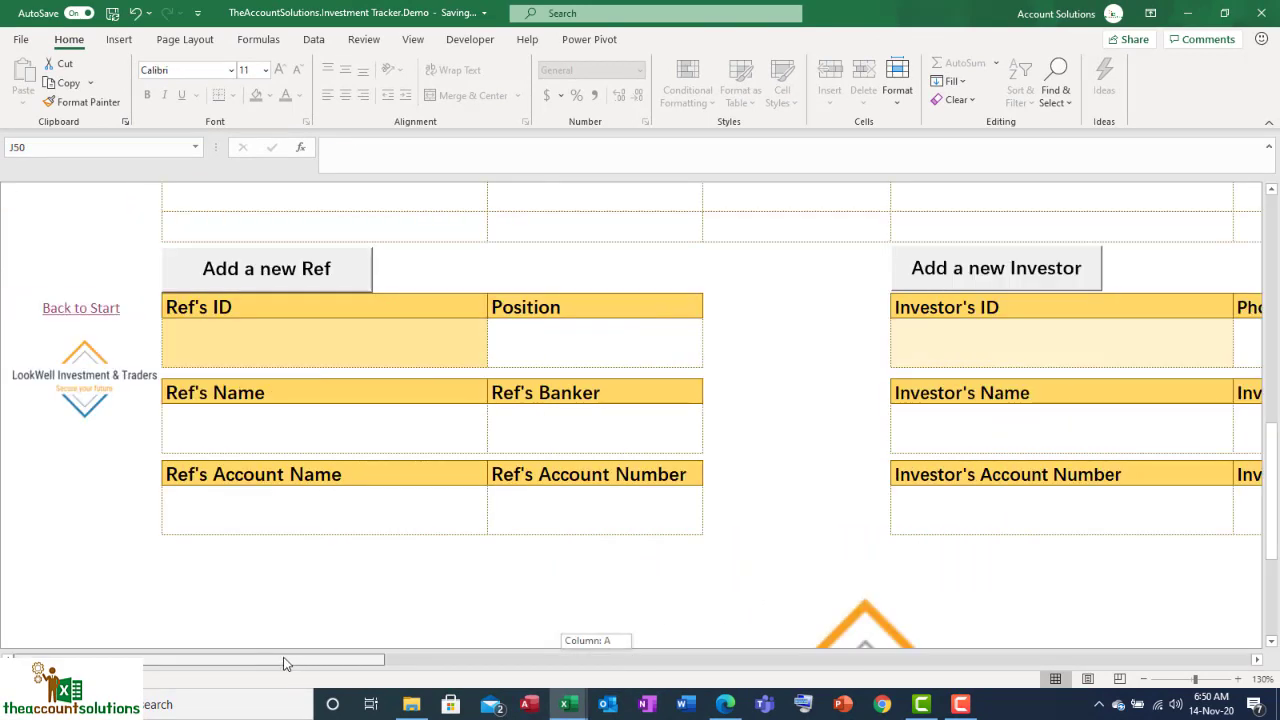
Step: Go from the start page to the bank list and unlock it for editing
left_click(93, 313)
left_click(89, 310)
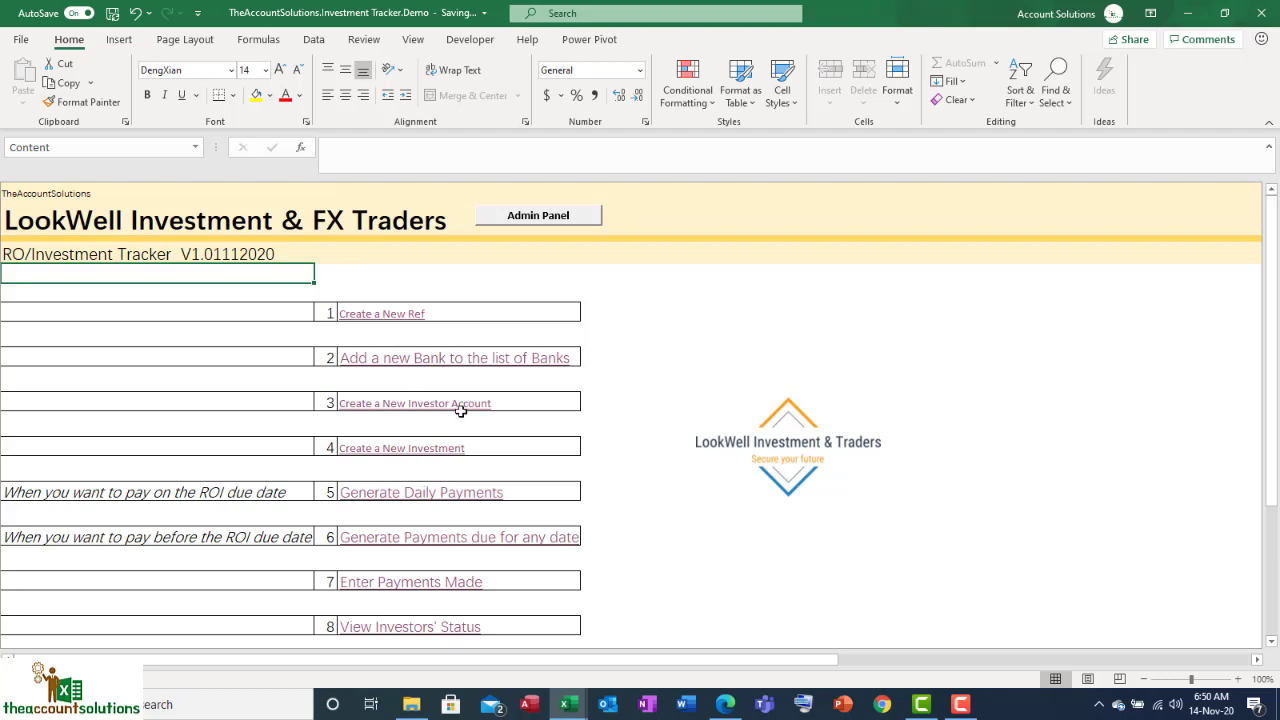
left_click(429, 366)
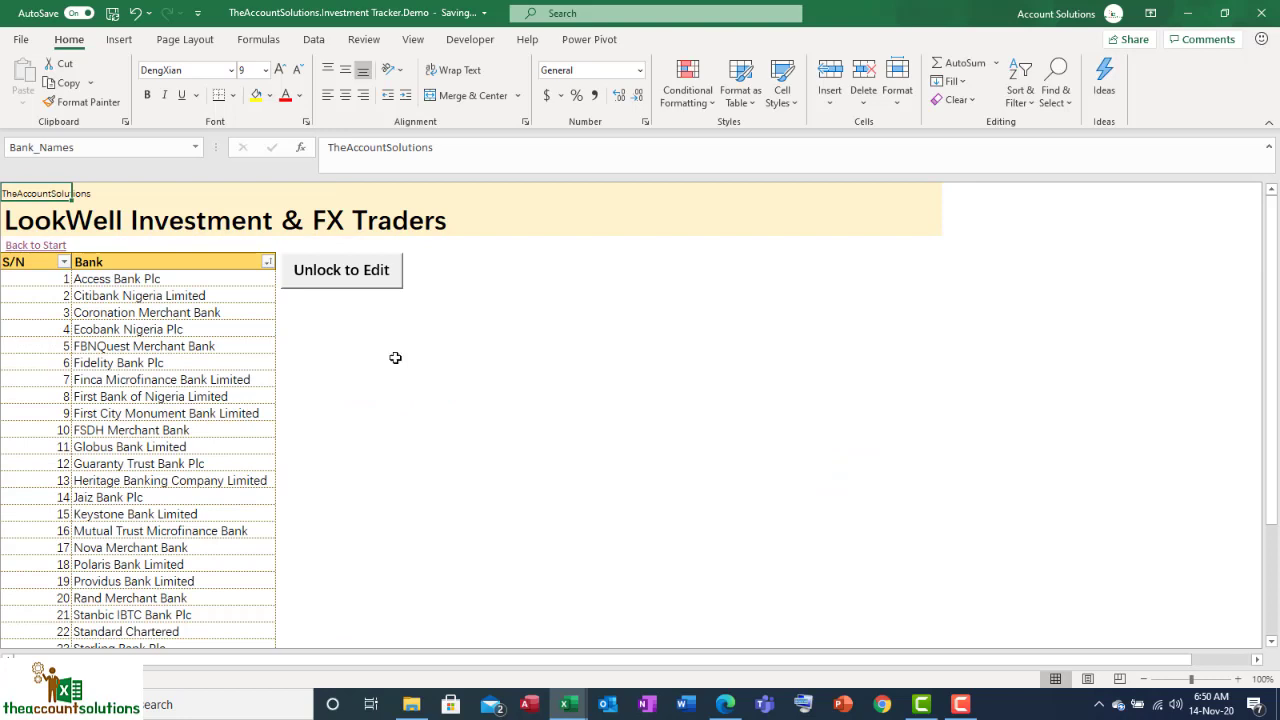
left_click(336, 274)
scroll(160, 446, "down", 8)
Step: Add MyBank Plc below PayCom with serial number 33
left_click(95, 388)
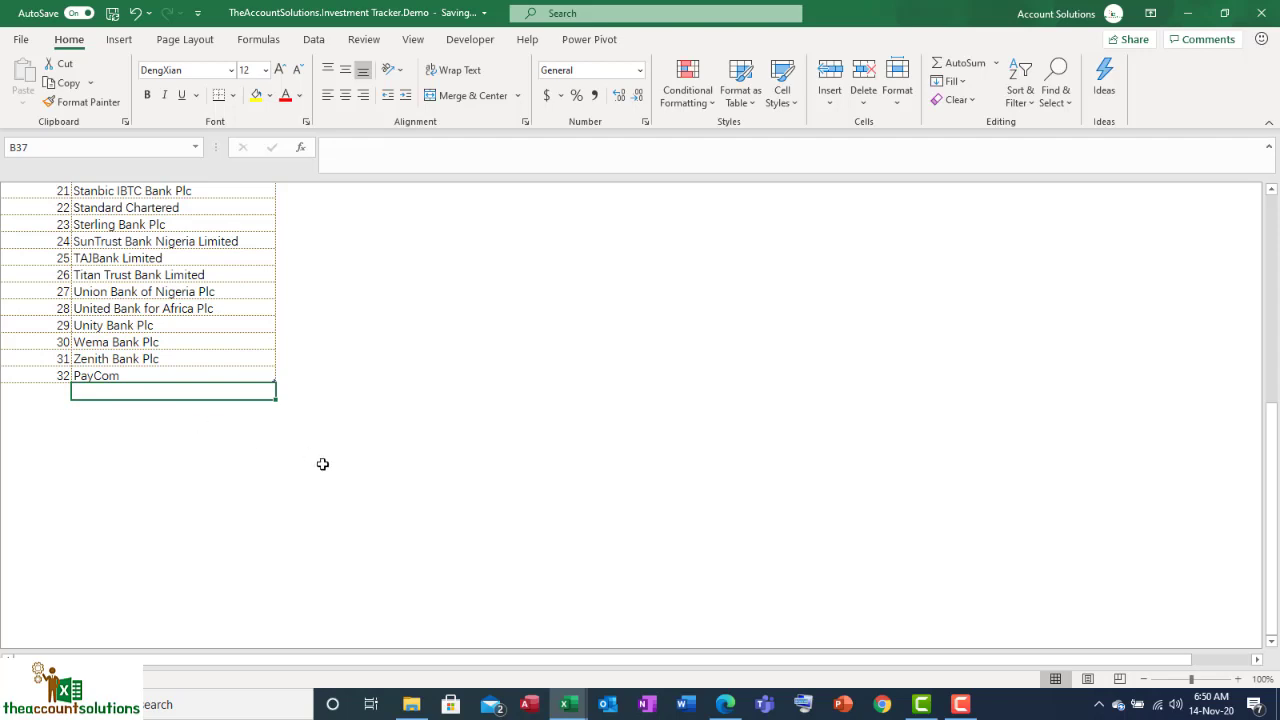
type("MyBank")
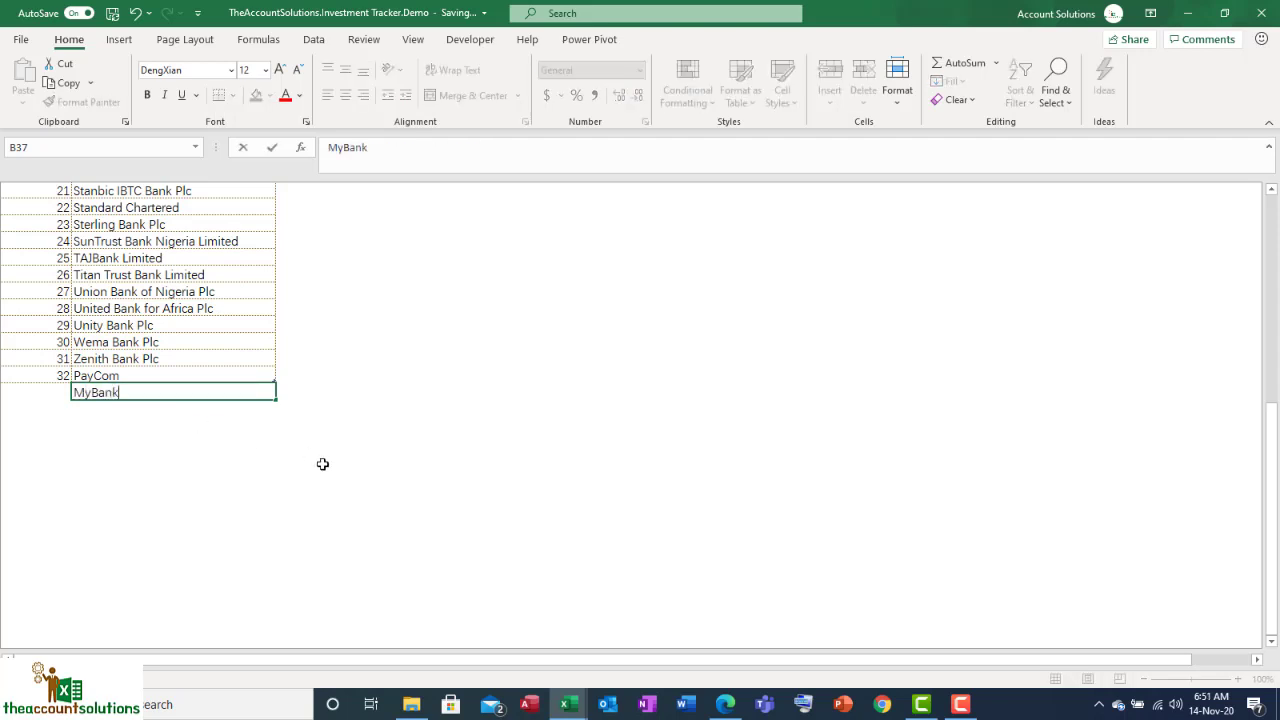
type(" Plc")
left_click(323, 464)
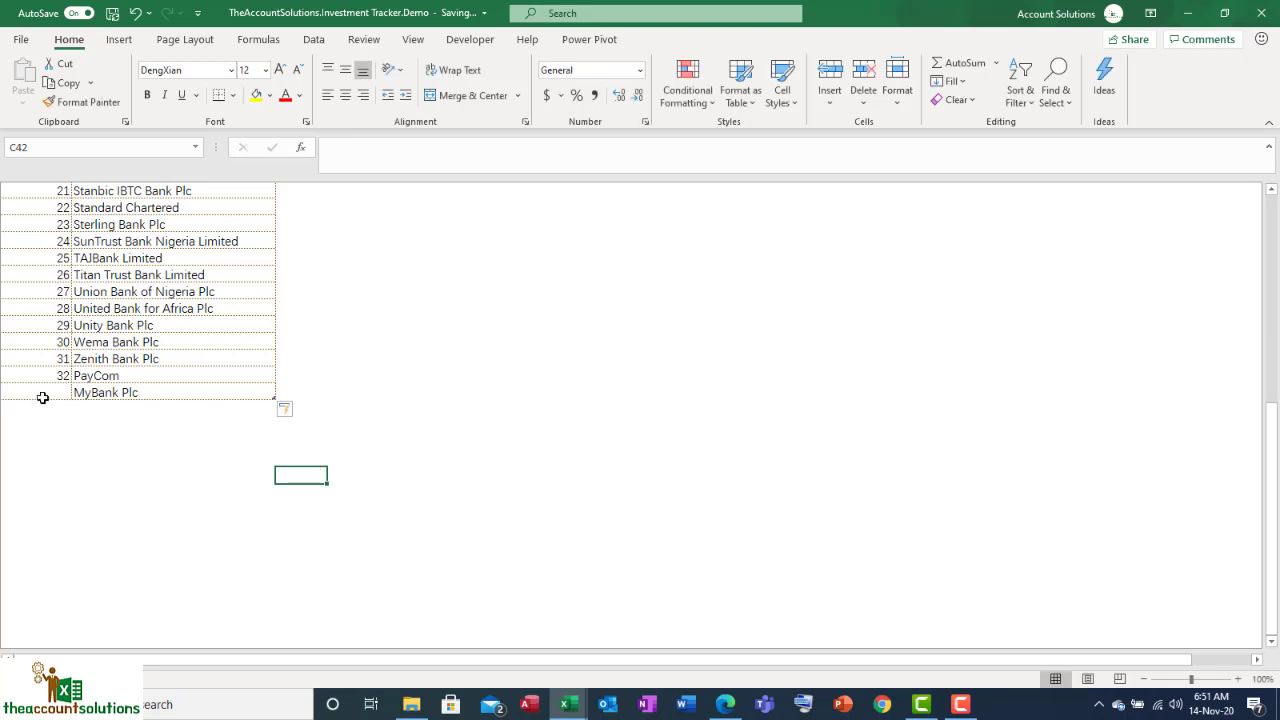
left_click(46, 394)
type("33")
left_click(257, 461)
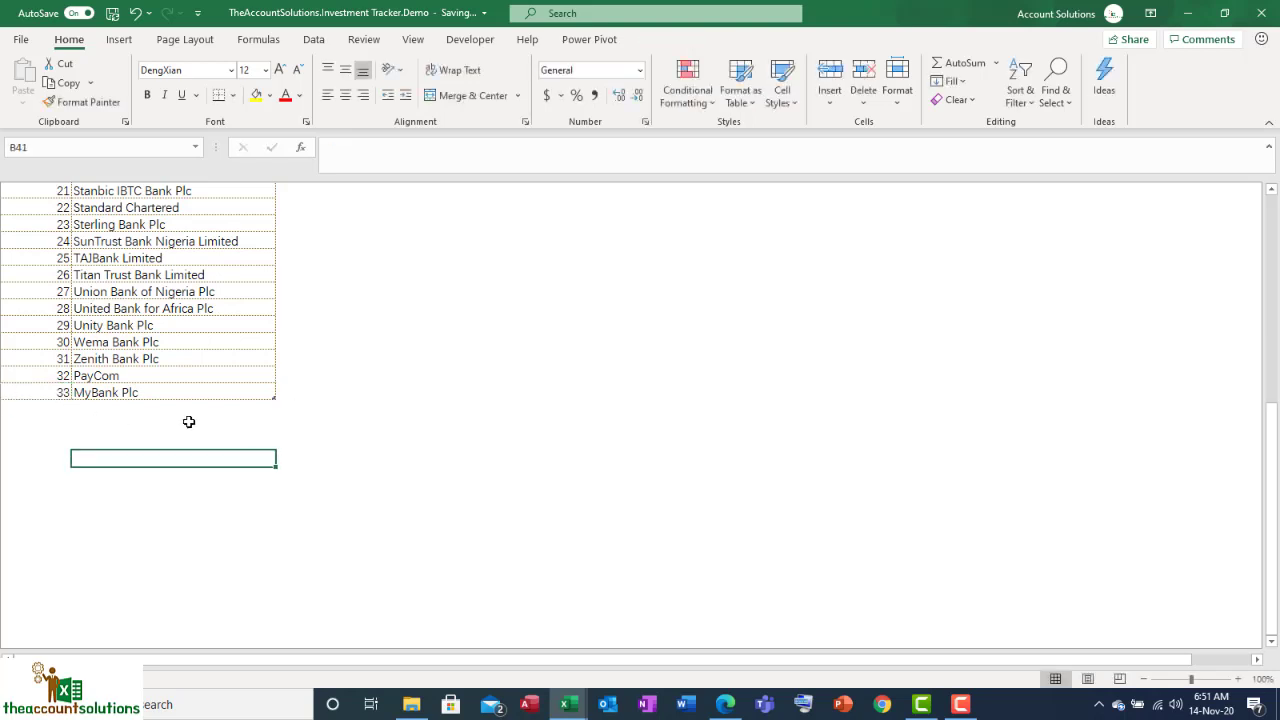
Step: Check the new MyBank Plc entry against the Zenith Bank Plc entry in the bank list
left_click(139, 394)
left_click(158, 355)
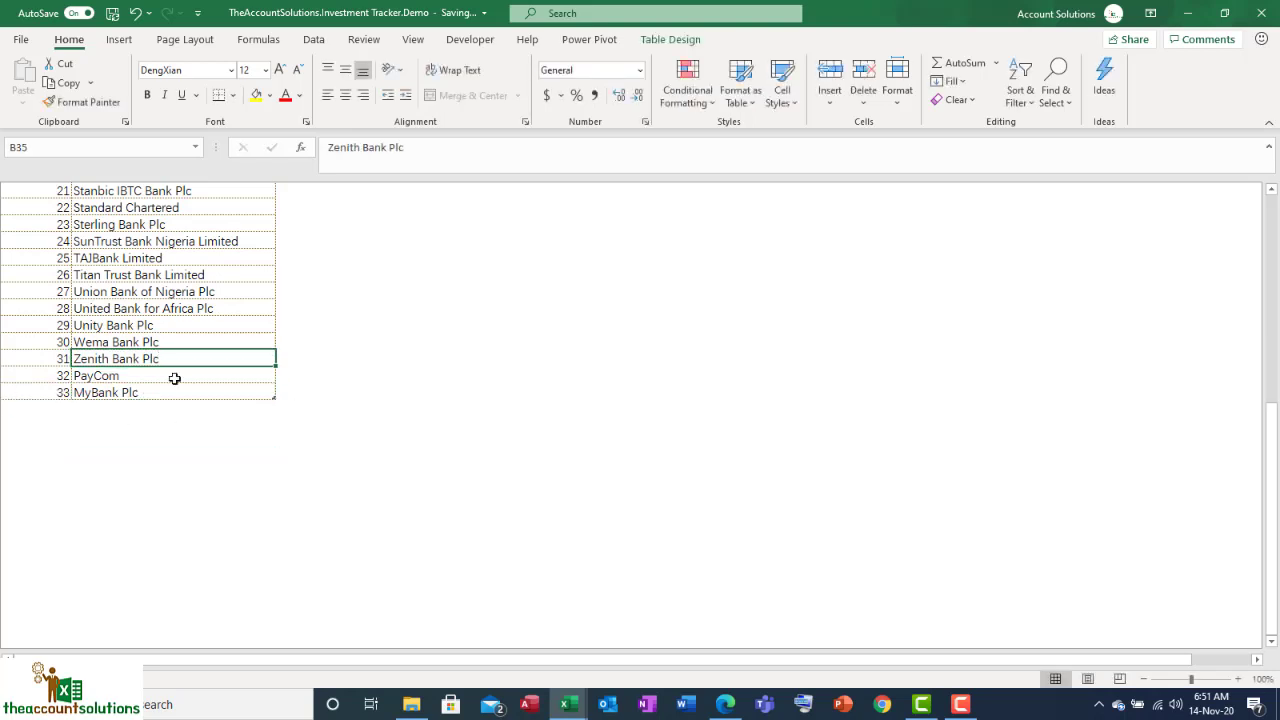
left_click(128, 393)
left_click(403, 458)
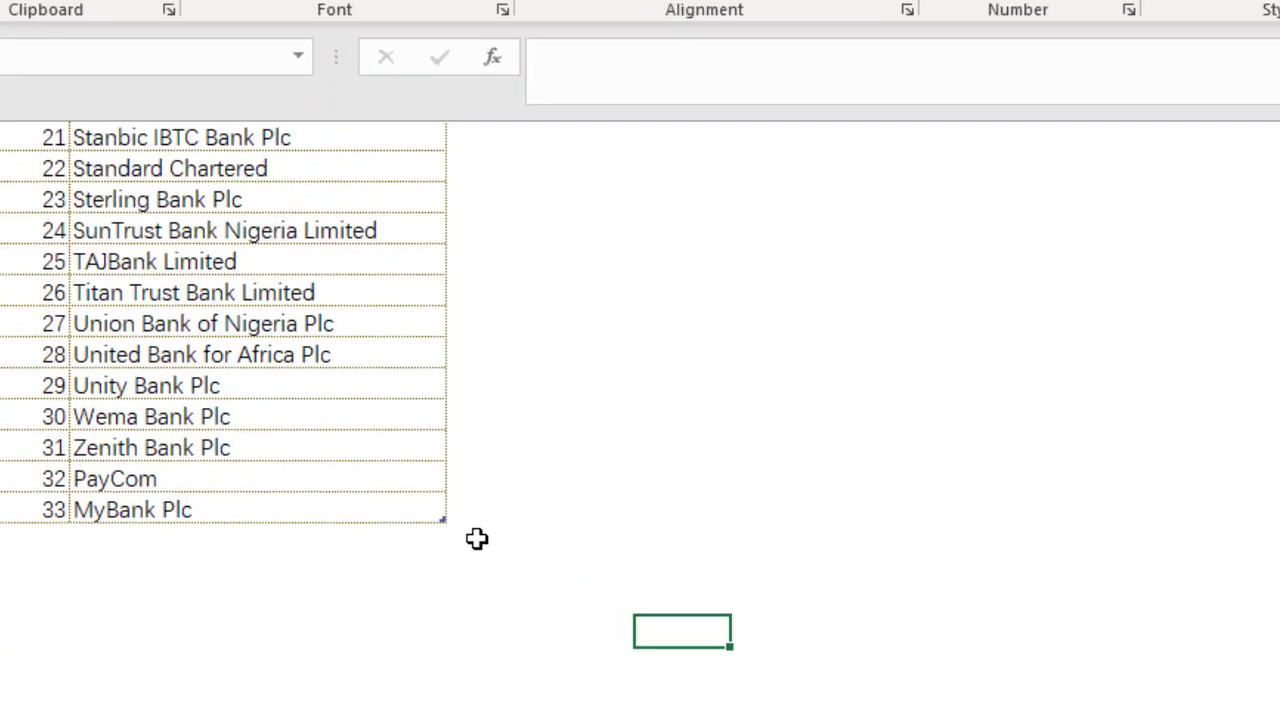
left_click(404, 511)
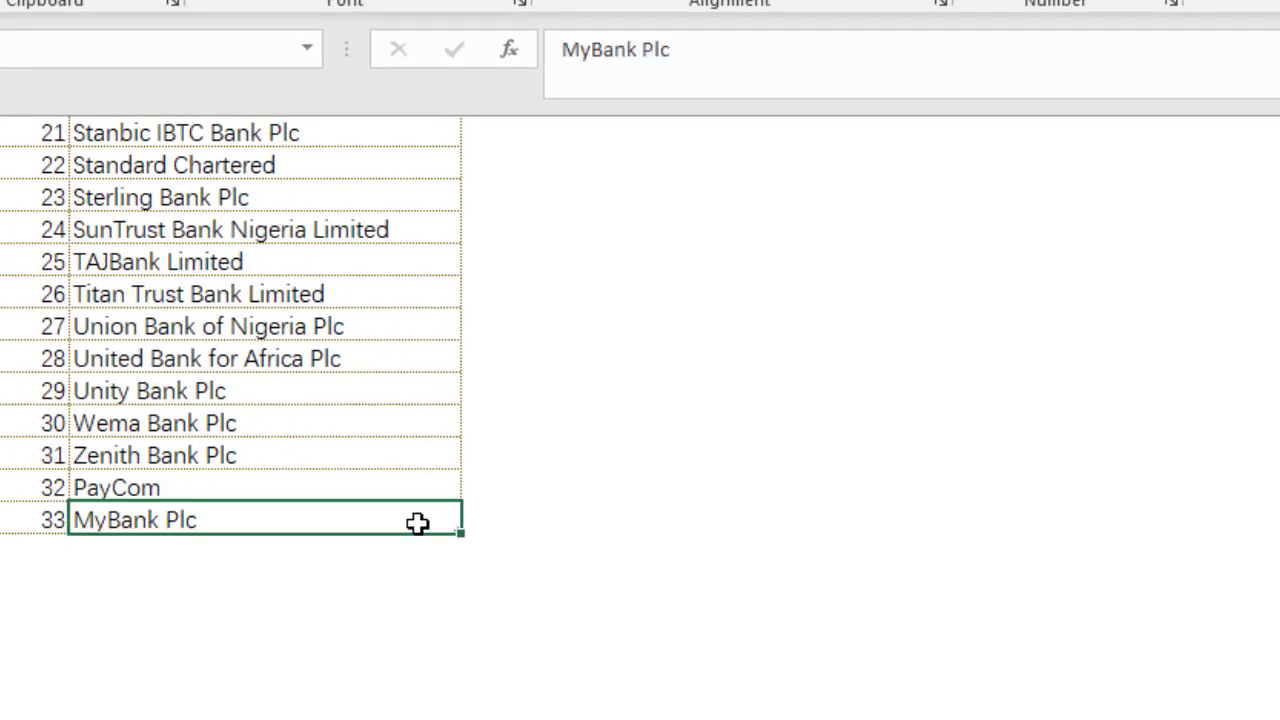
left_click(686, 592)
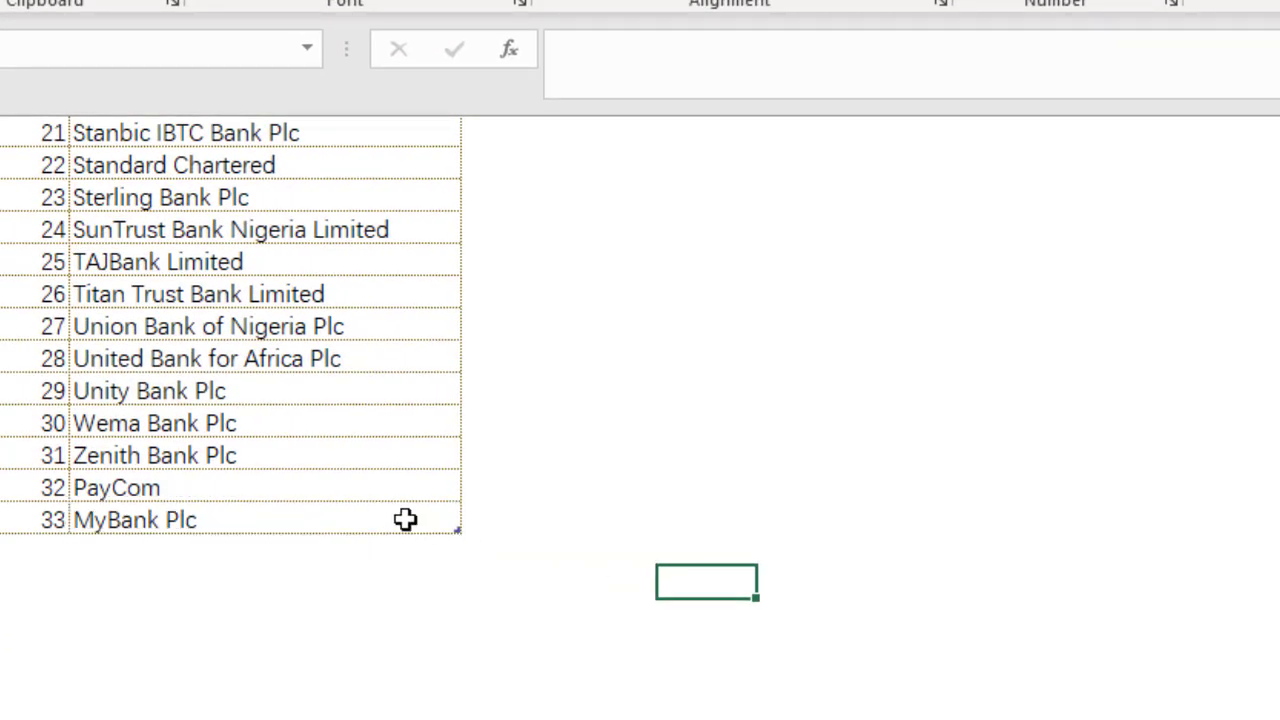
left_click(360, 440)
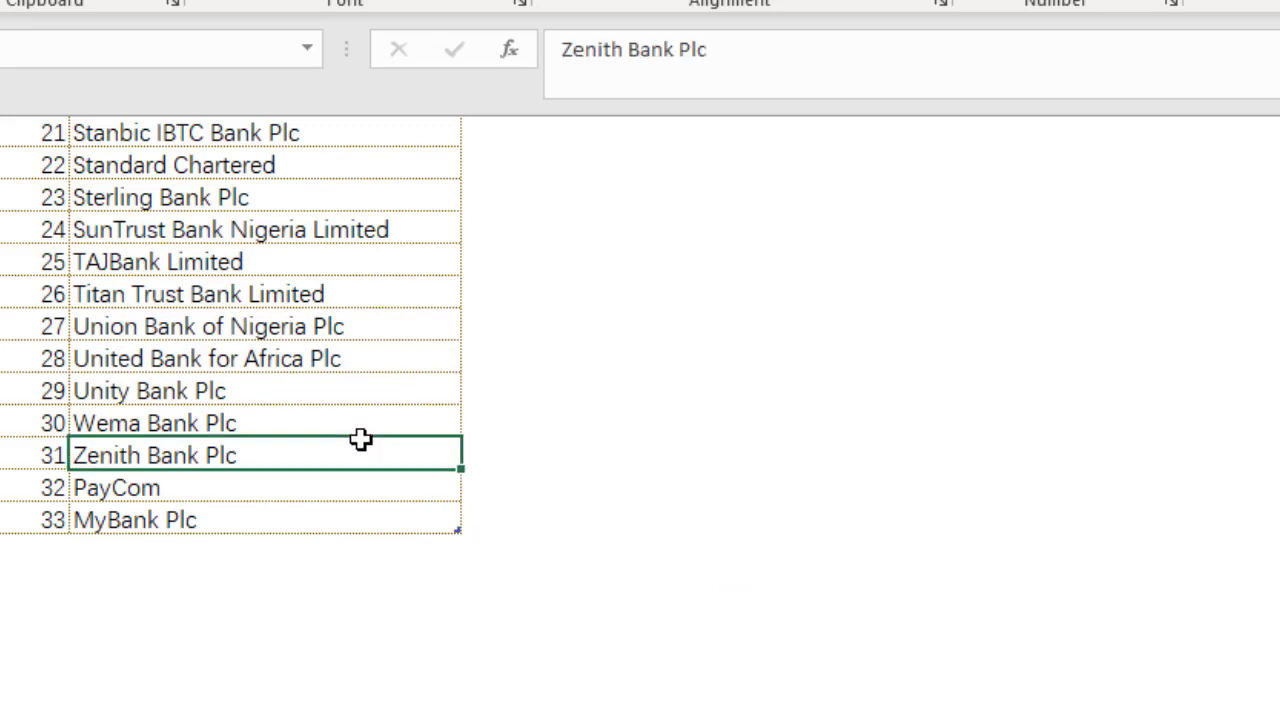
left_click(166, 523)
left_click(166, 553)
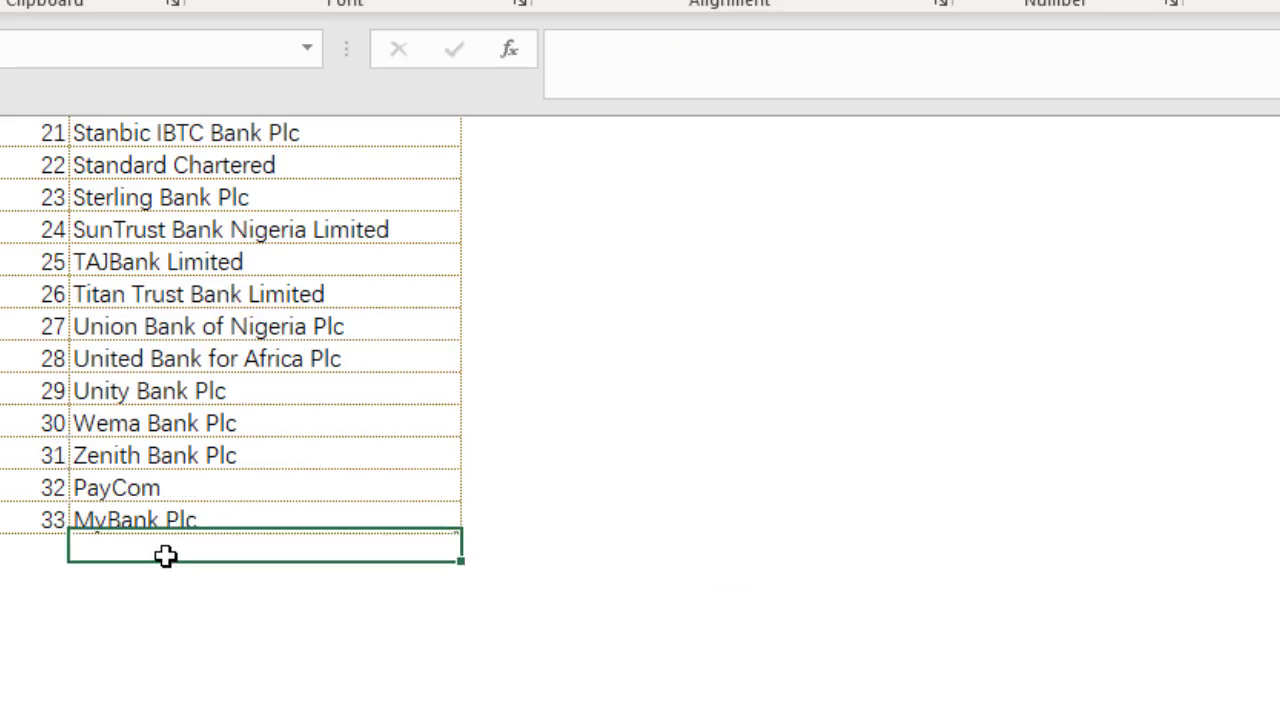
left_click(150, 514)
left_click(253, 460)
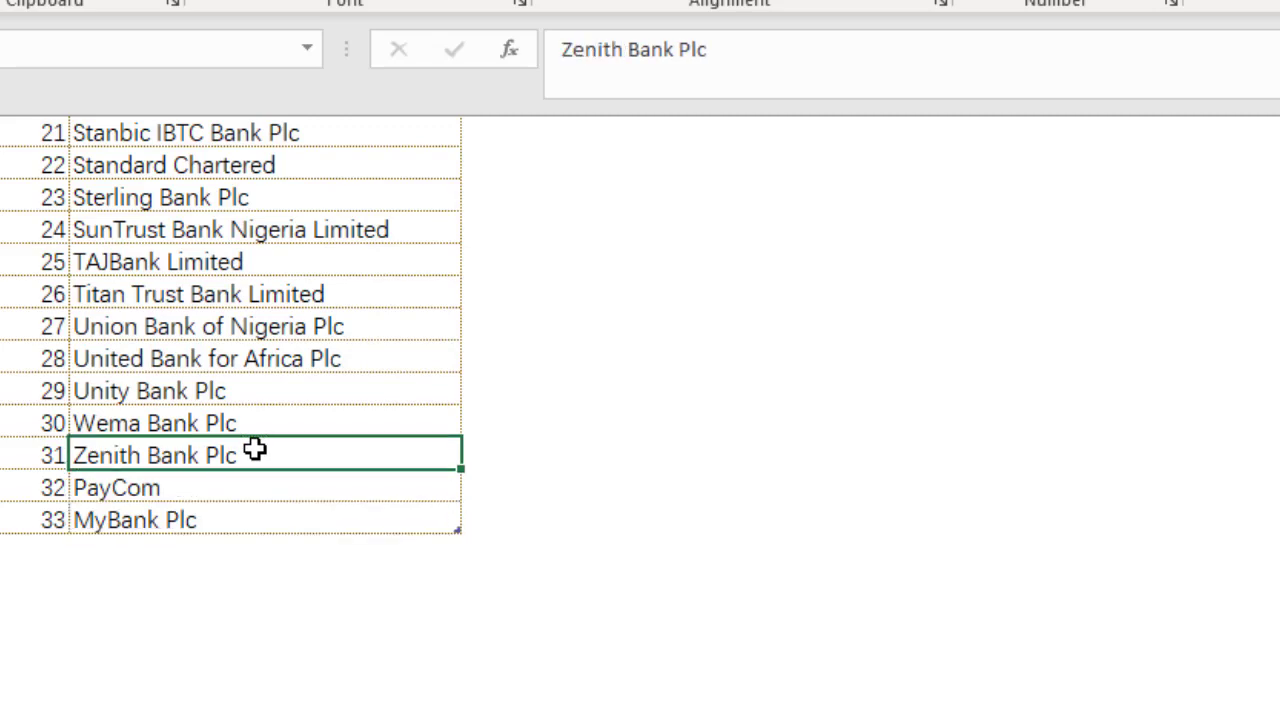
left_click(187, 553)
left_click(228, 455)
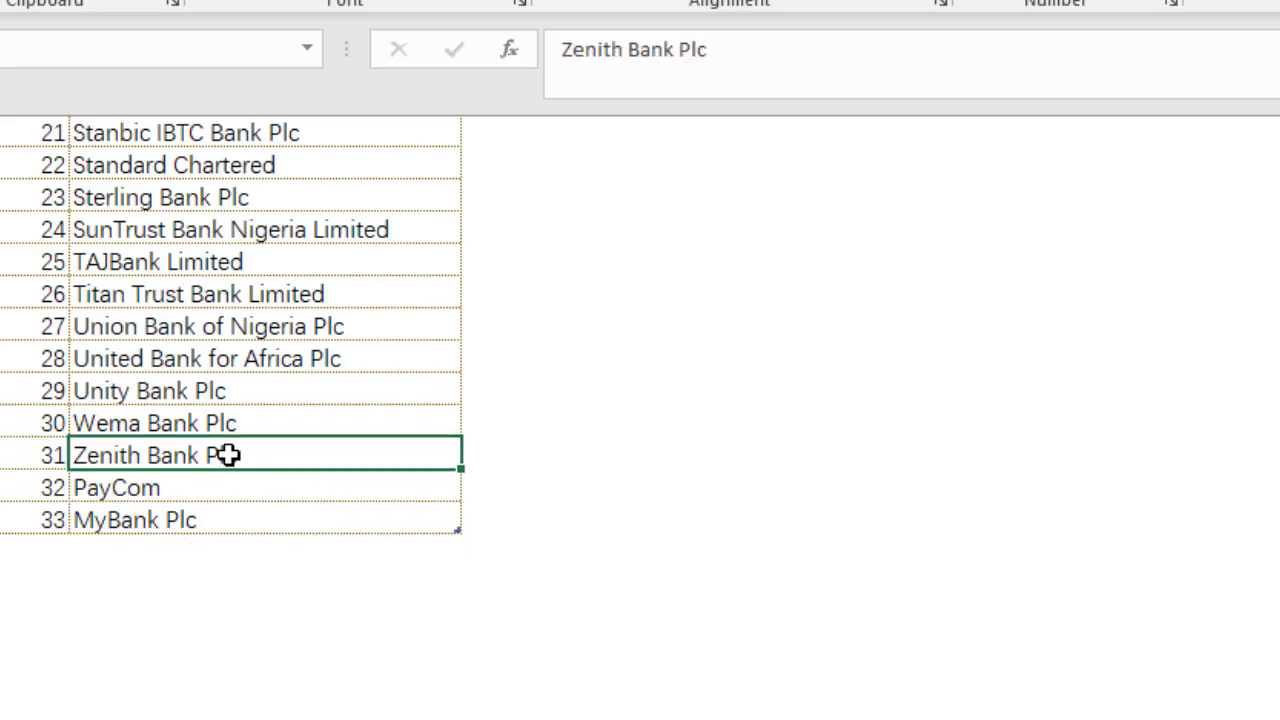
scroll(184, 361, "up", 6)
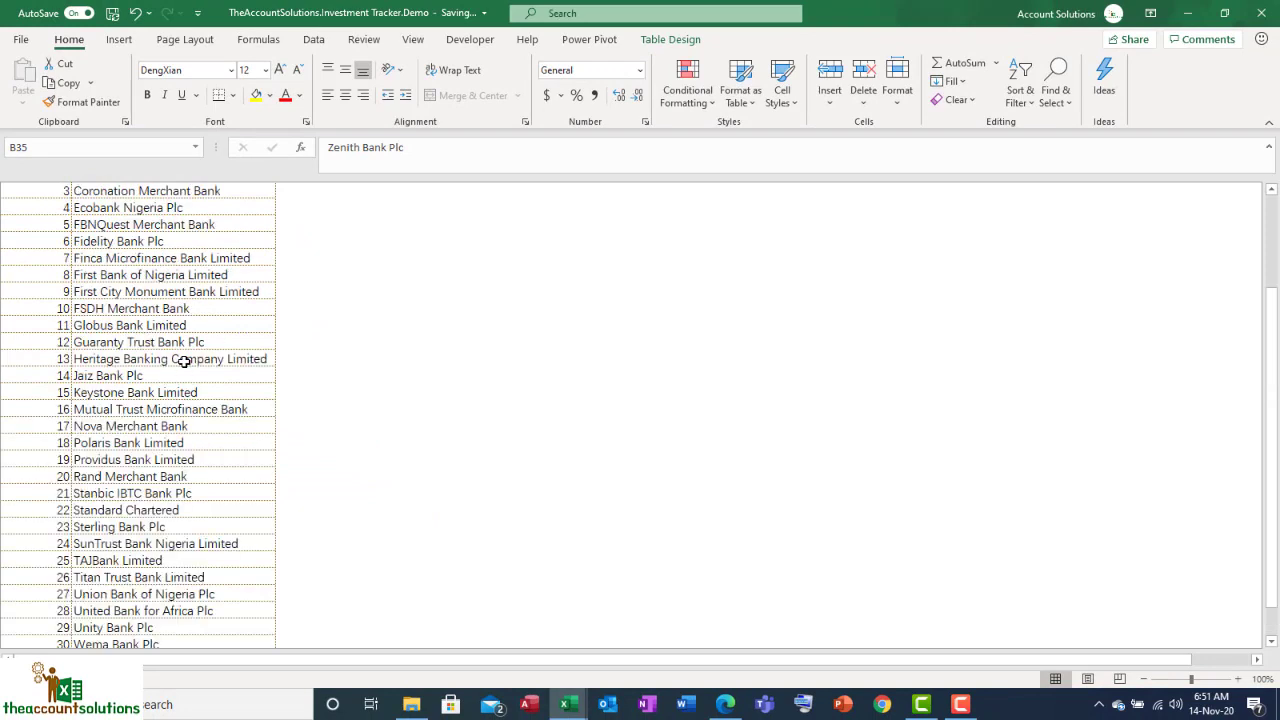
scroll(184, 361, "up", 2)
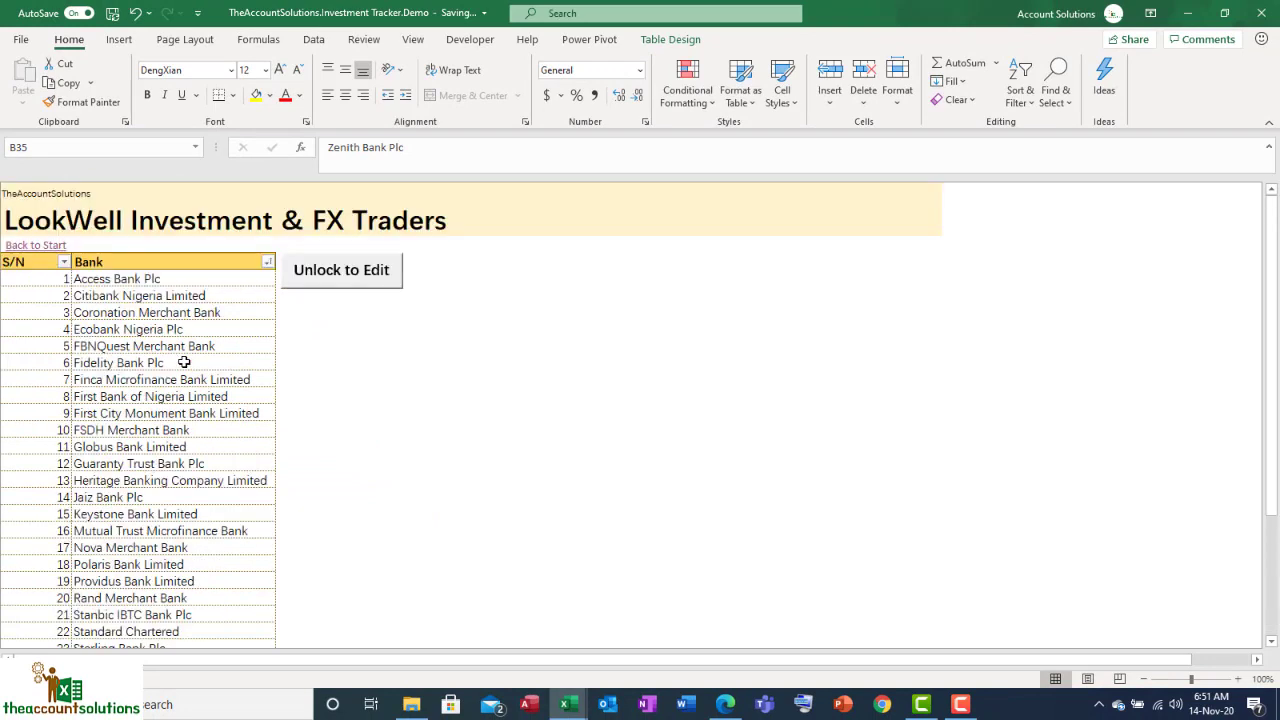
Step: Go back to the start menu, preview the new-investor form twice, and return to the start menu
left_click(37, 246)
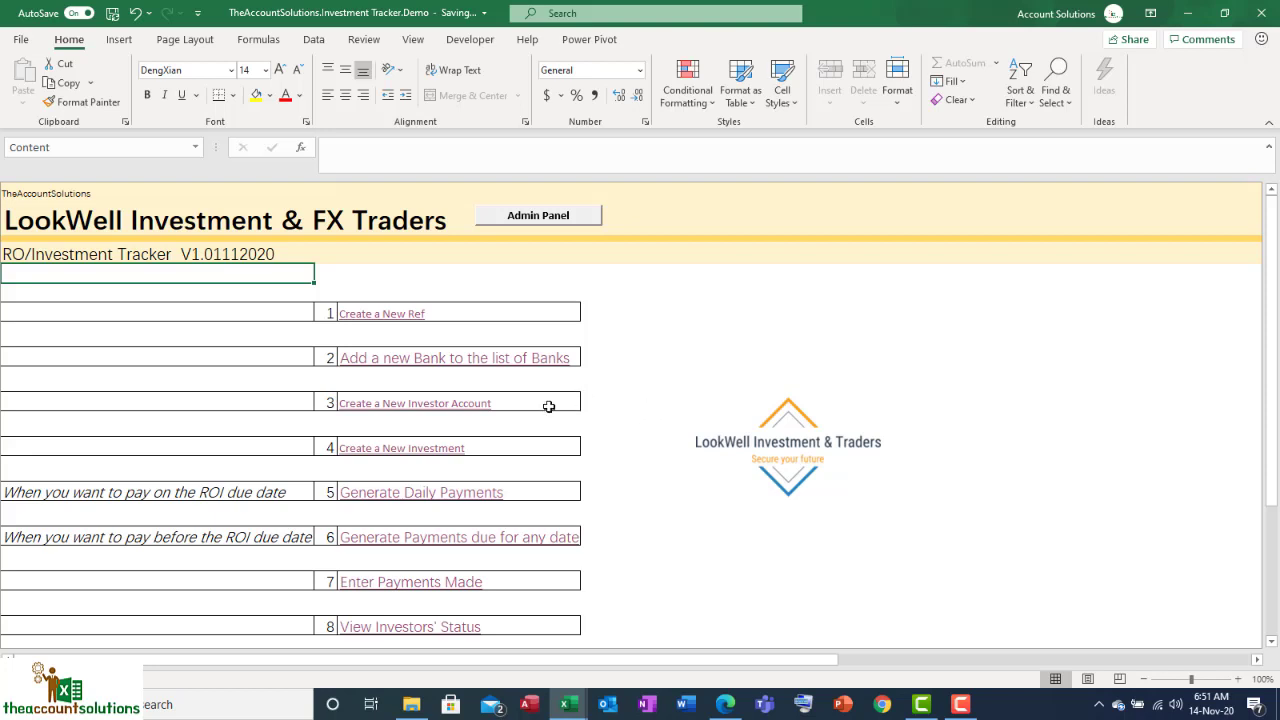
left_click(450, 405)
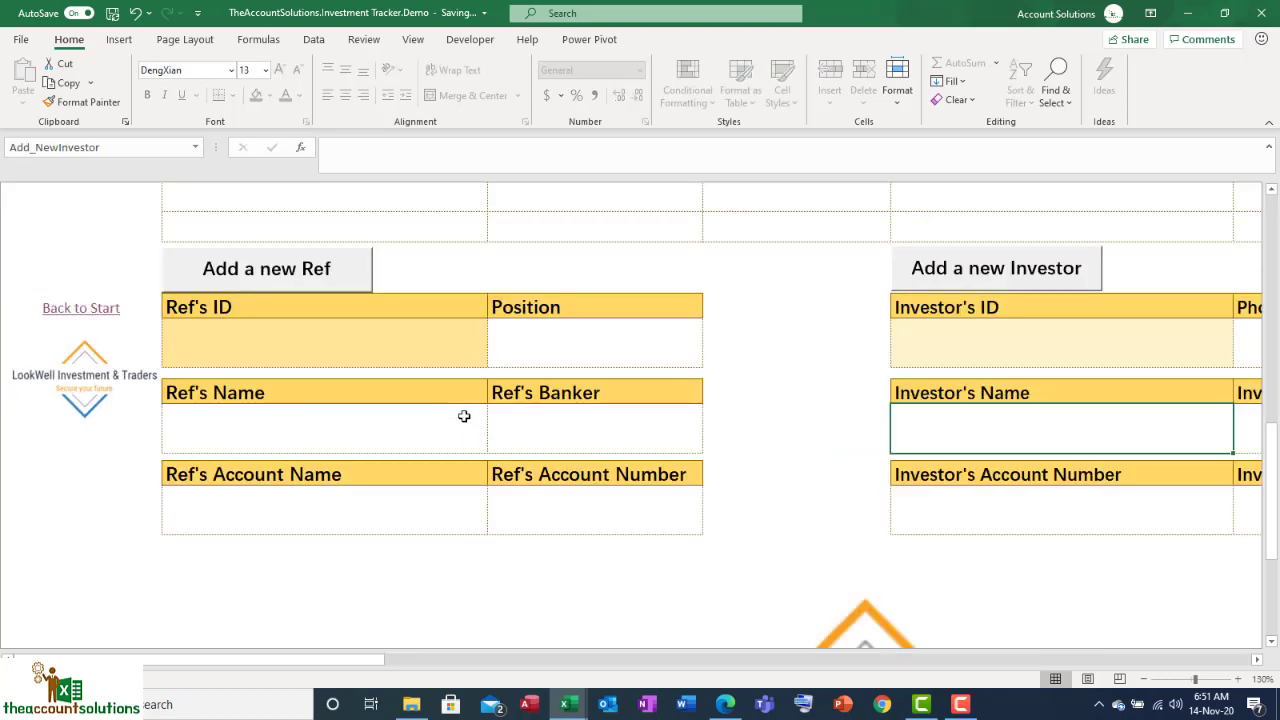
left_click(78, 311)
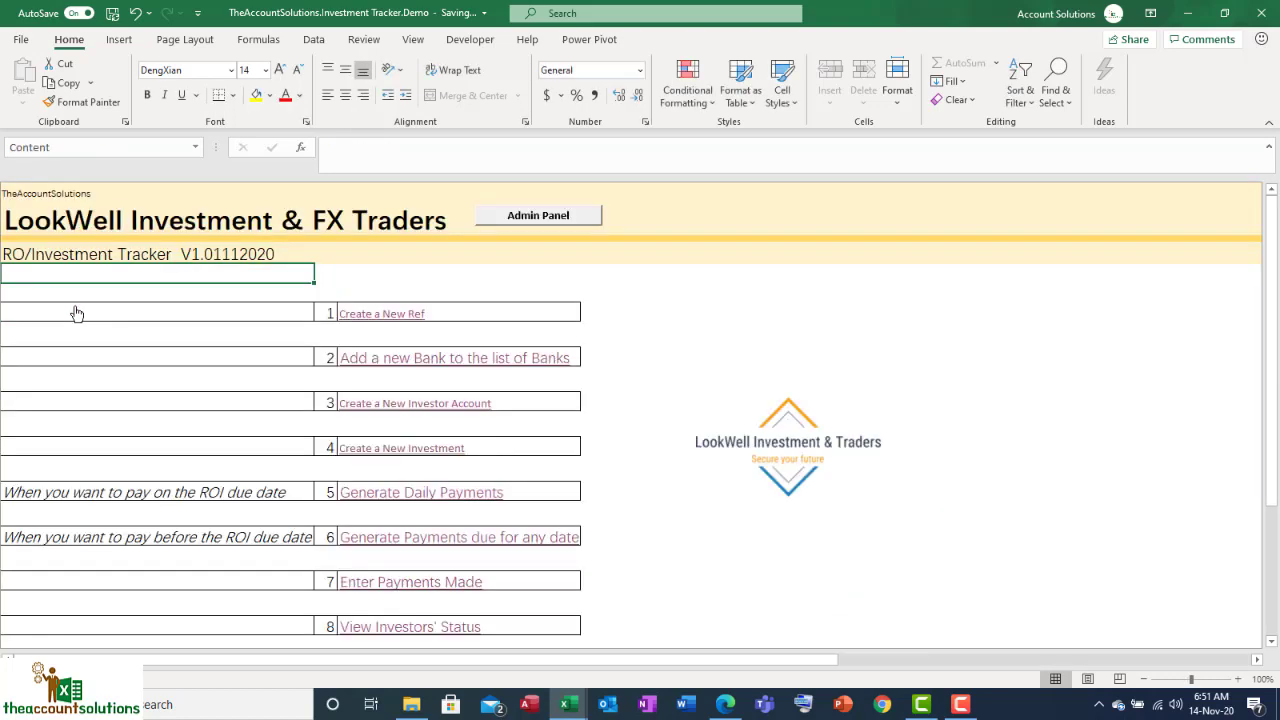
left_click(448, 408)
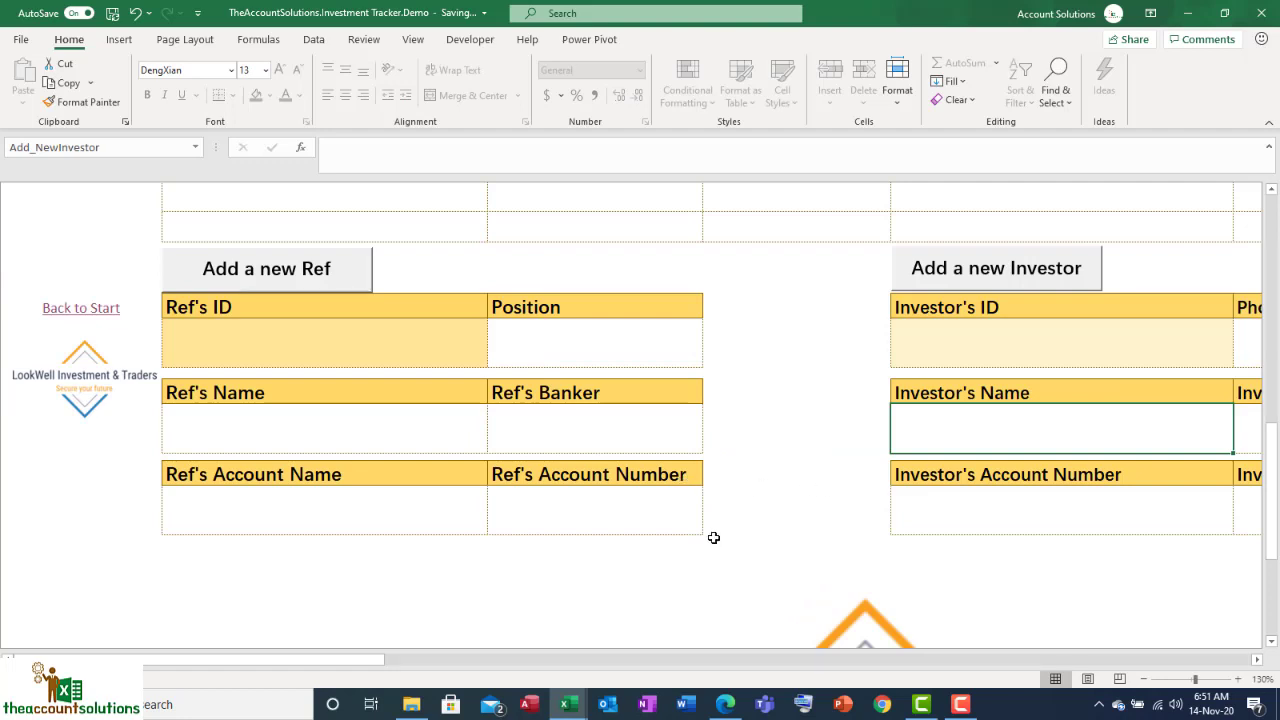
left_click(106, 311)
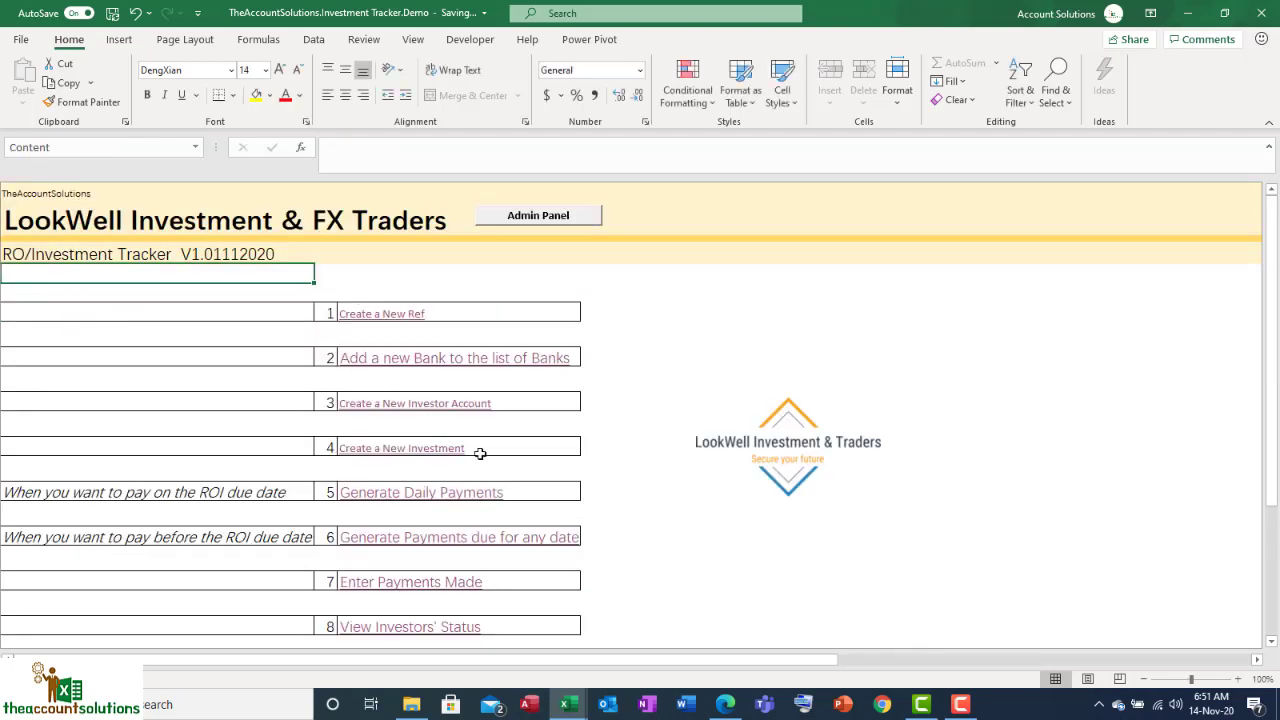
scroll(474, 523, "down", 2)
left_click(443, 597)
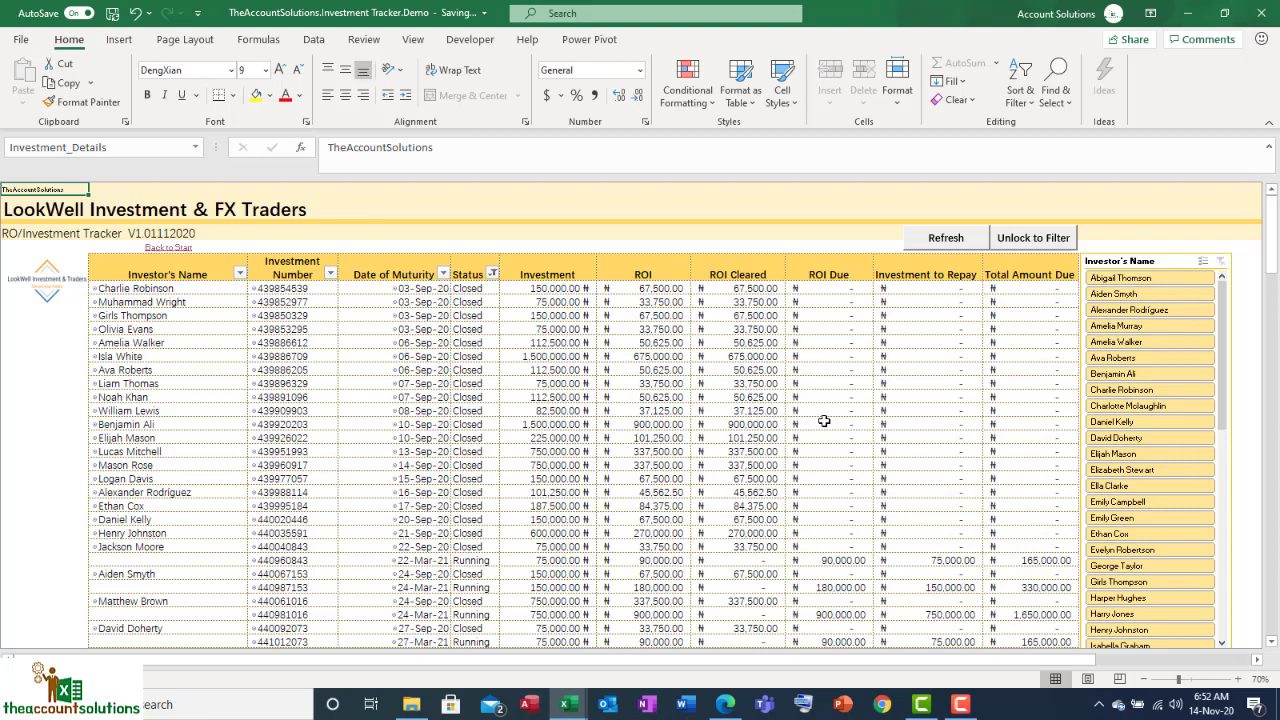
left_click(206, 290)
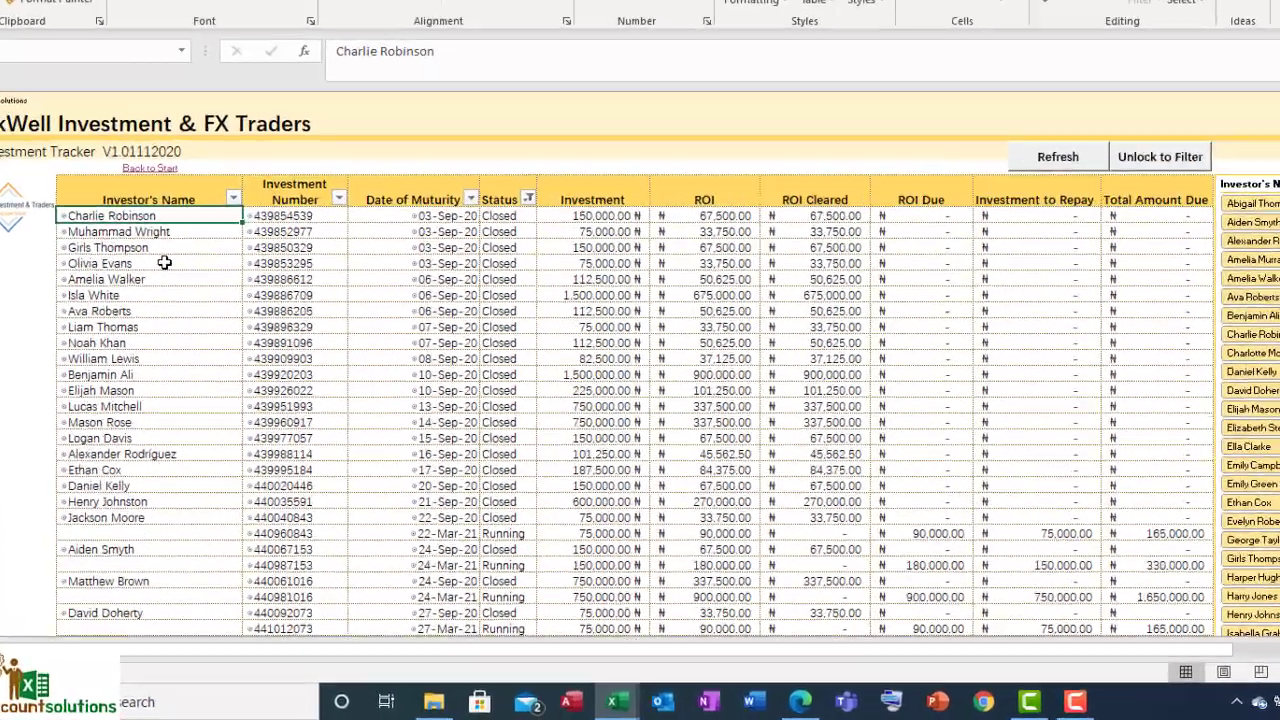
key("Right")
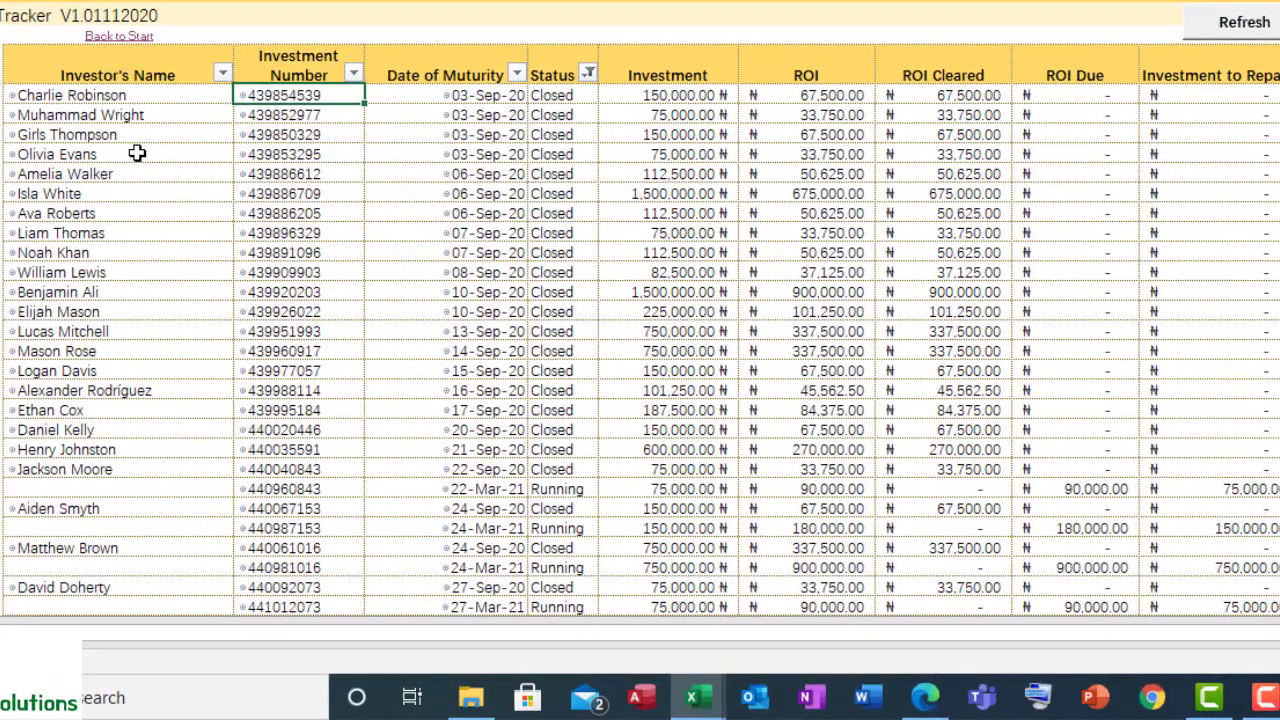
key("Right")
key("Right")
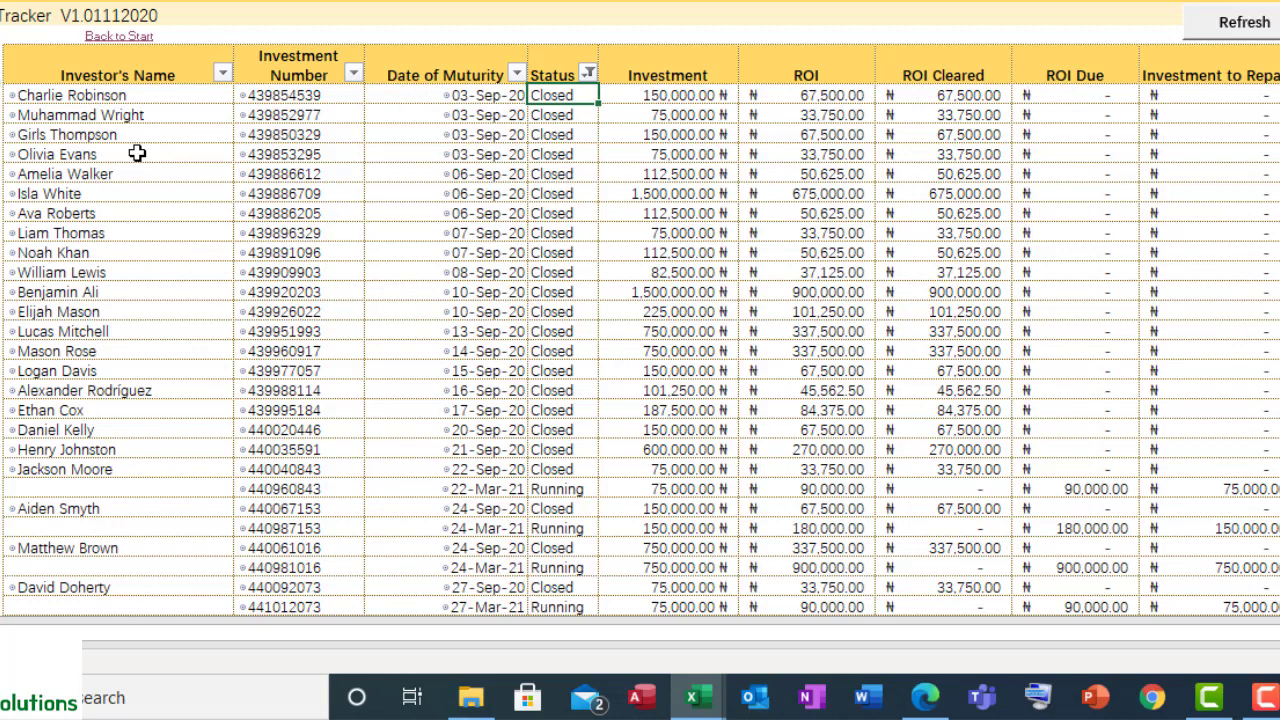
key("Right")
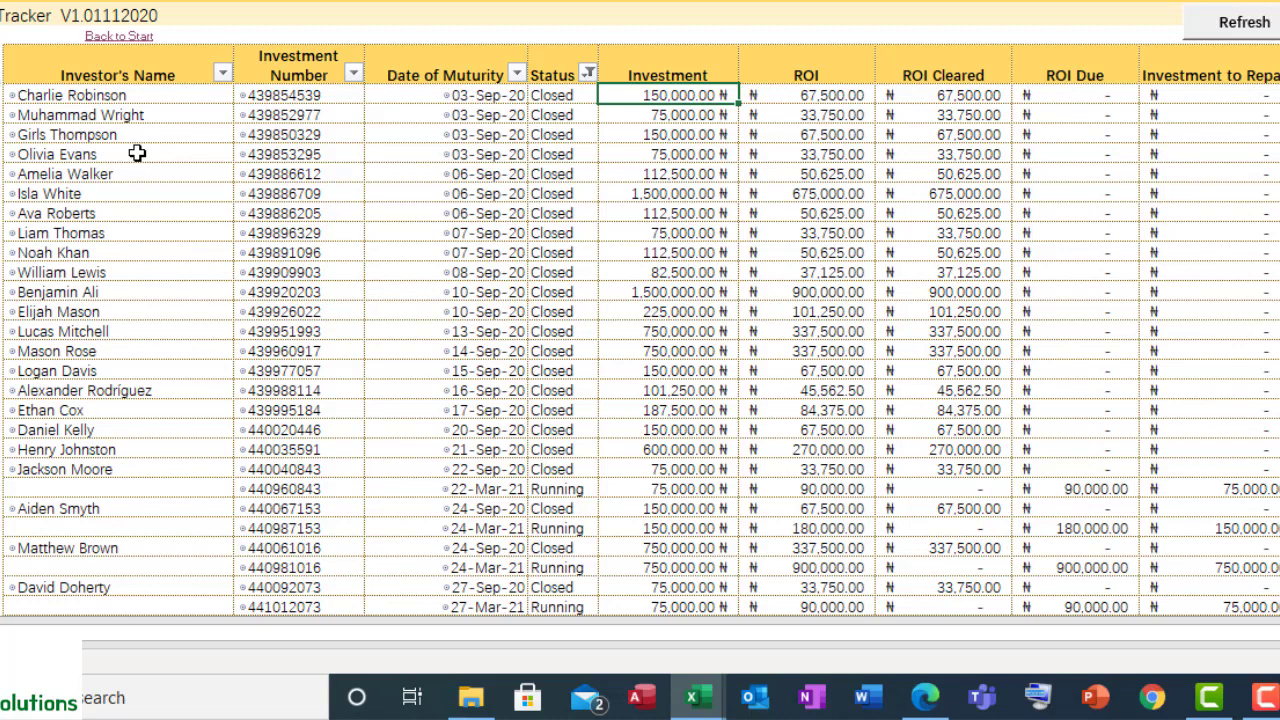
key("Right")
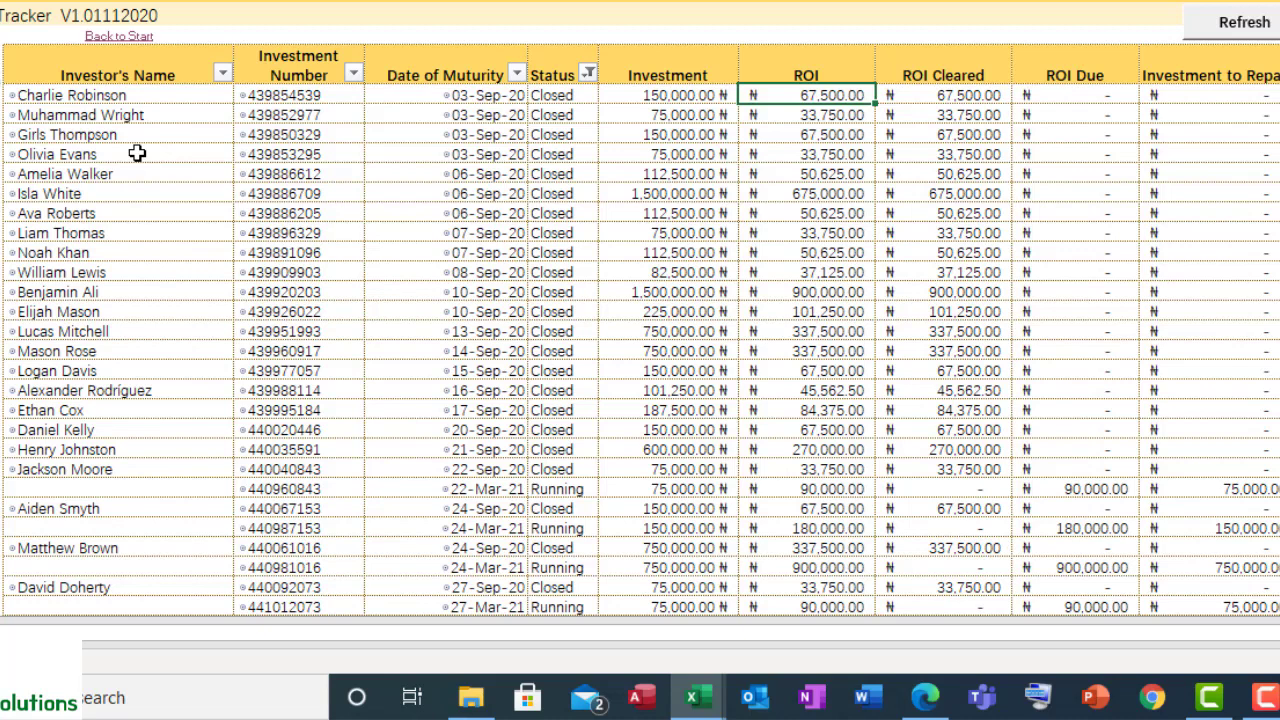
key("Right")
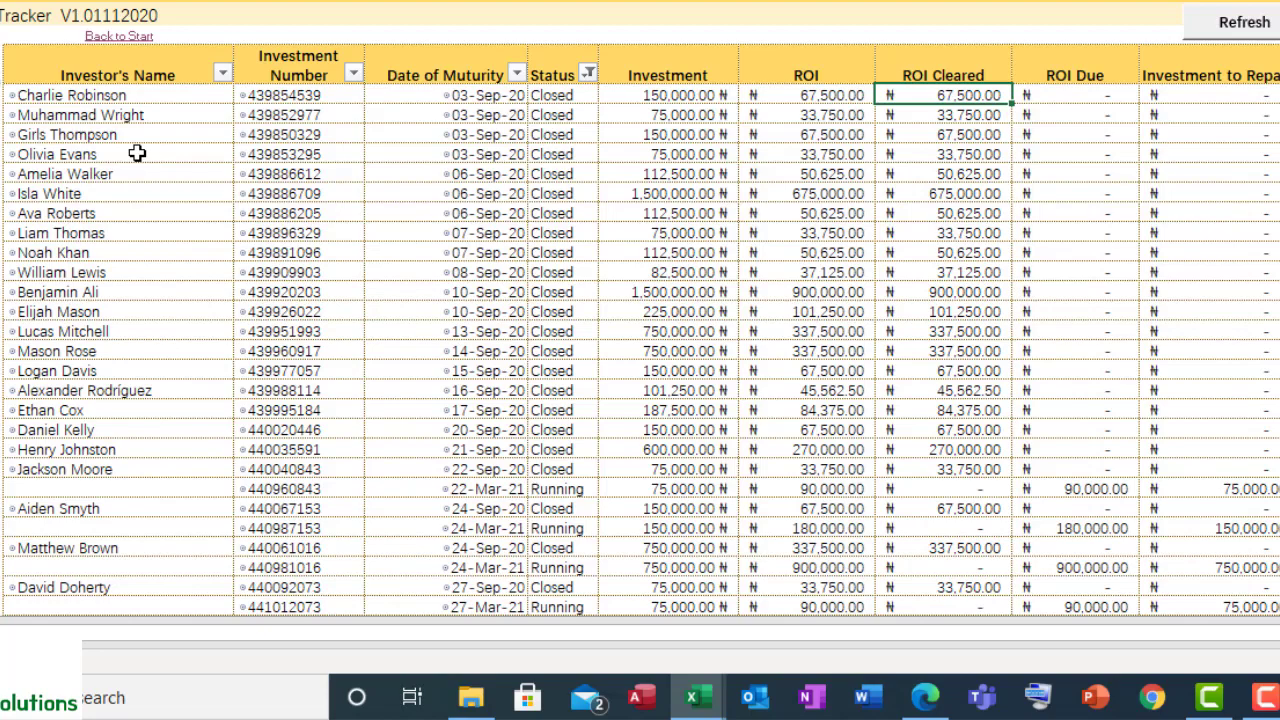
key("Right")
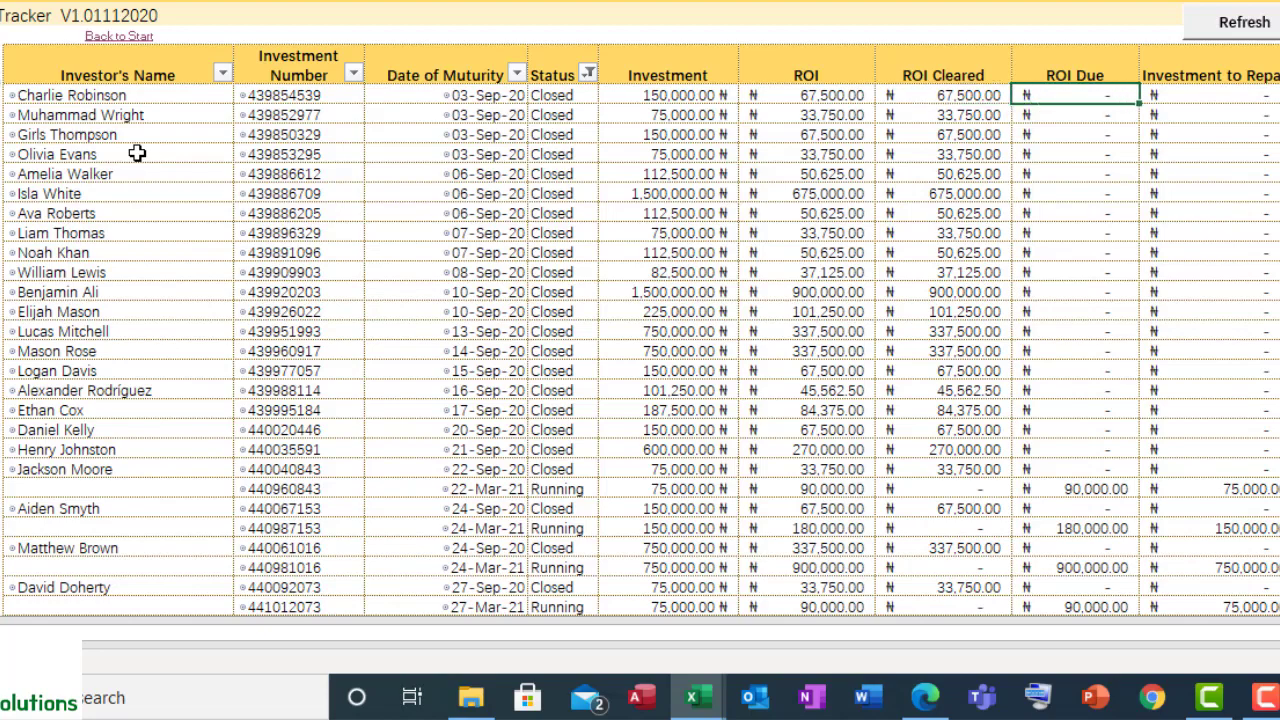
scroll(137, 153, "right", 3)
key("Right")
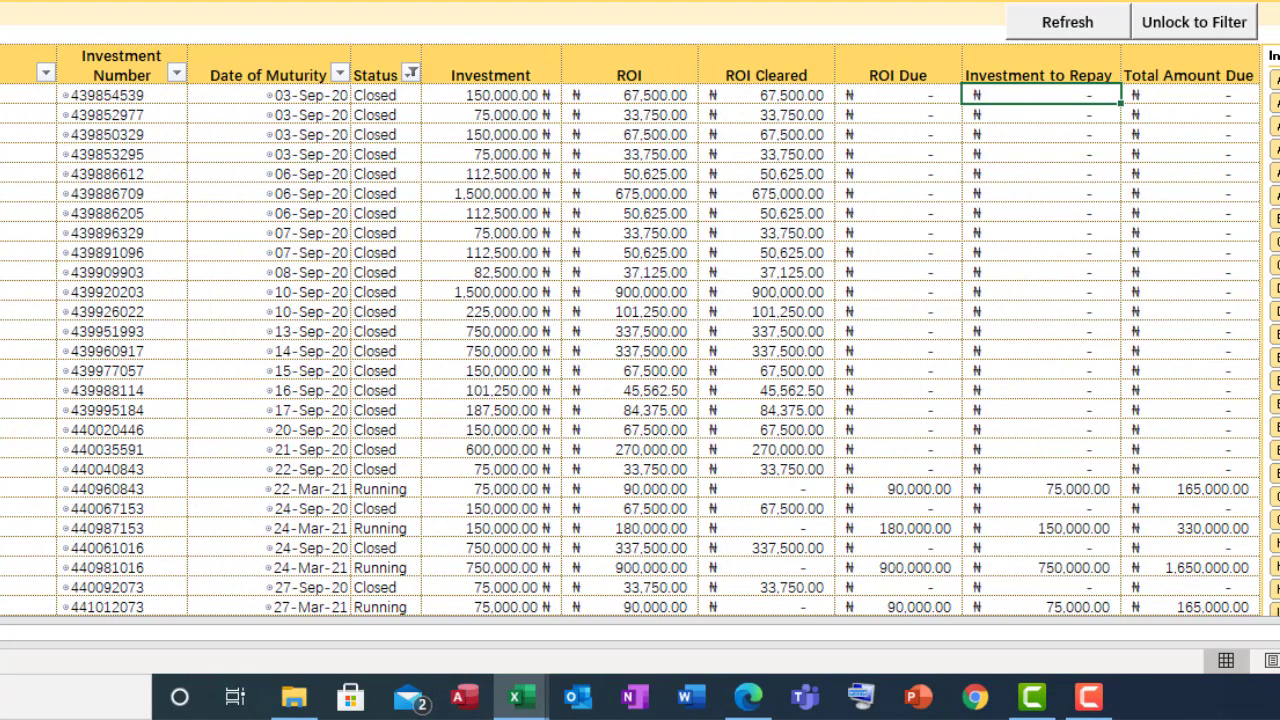
key("Right")
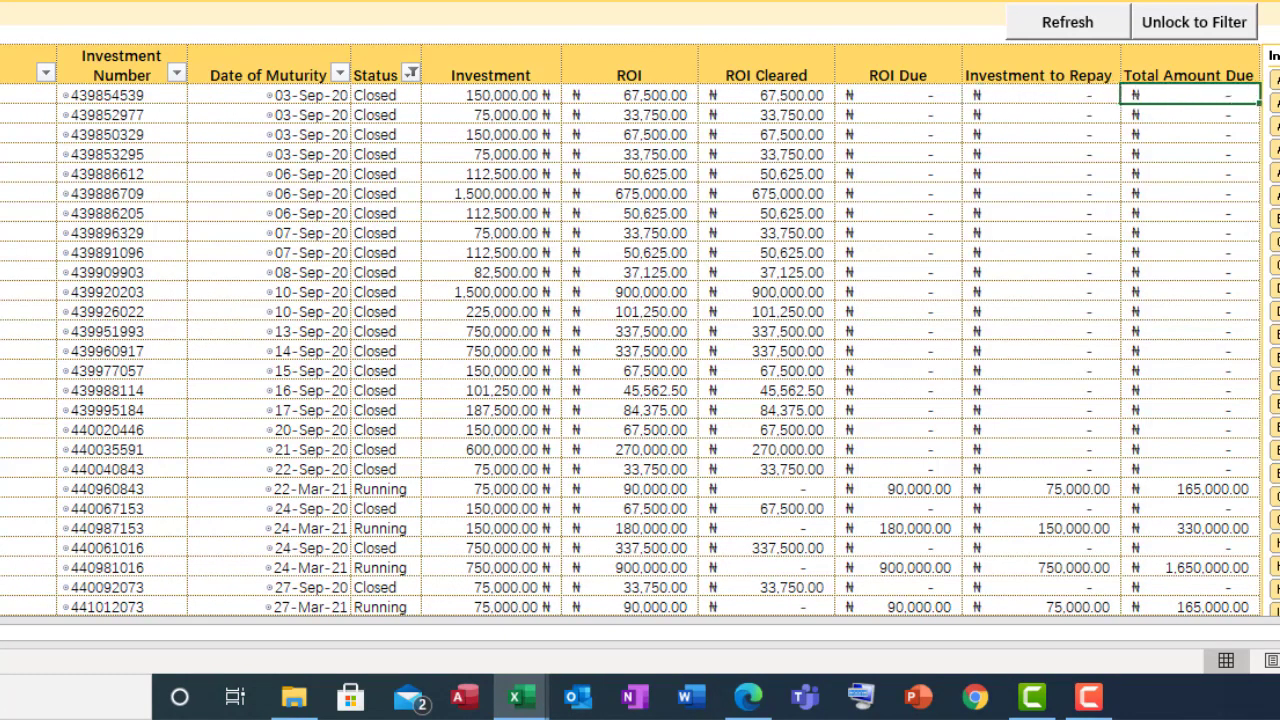
key("Left")
key("Left")
key("Left")
key("Left")
key("Left")
key("Left")
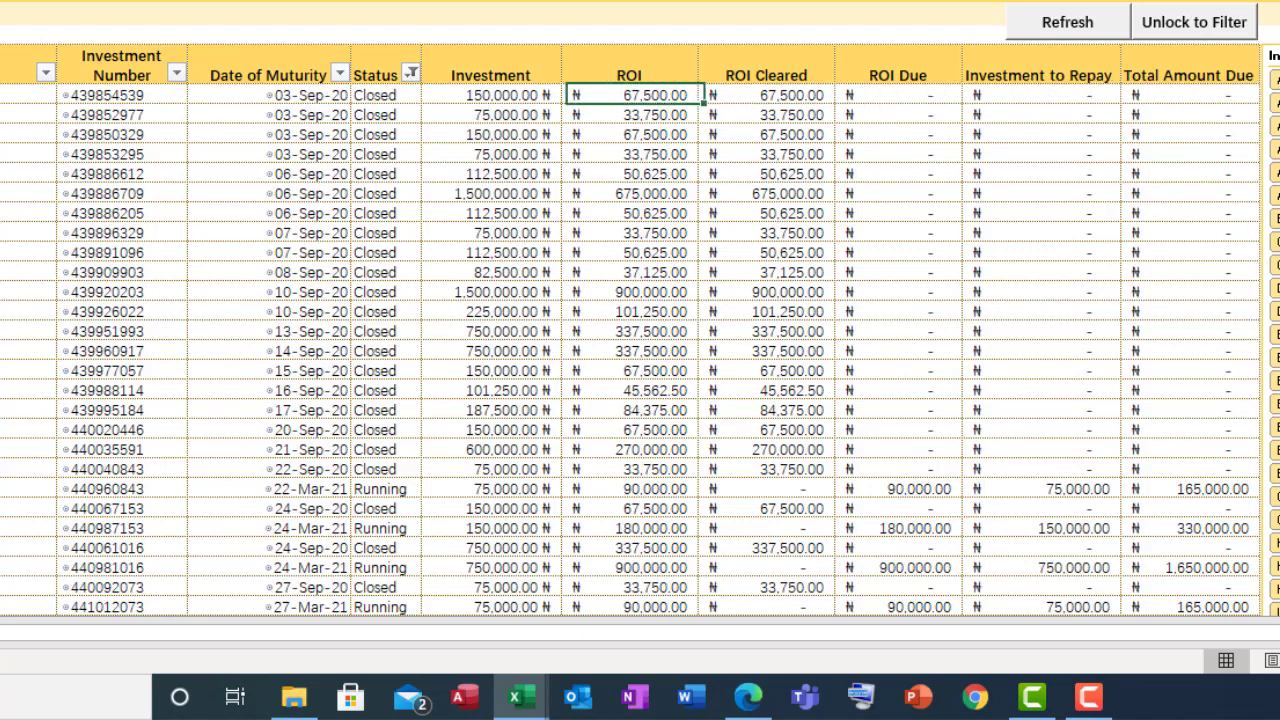
key("Left")
key("Right")
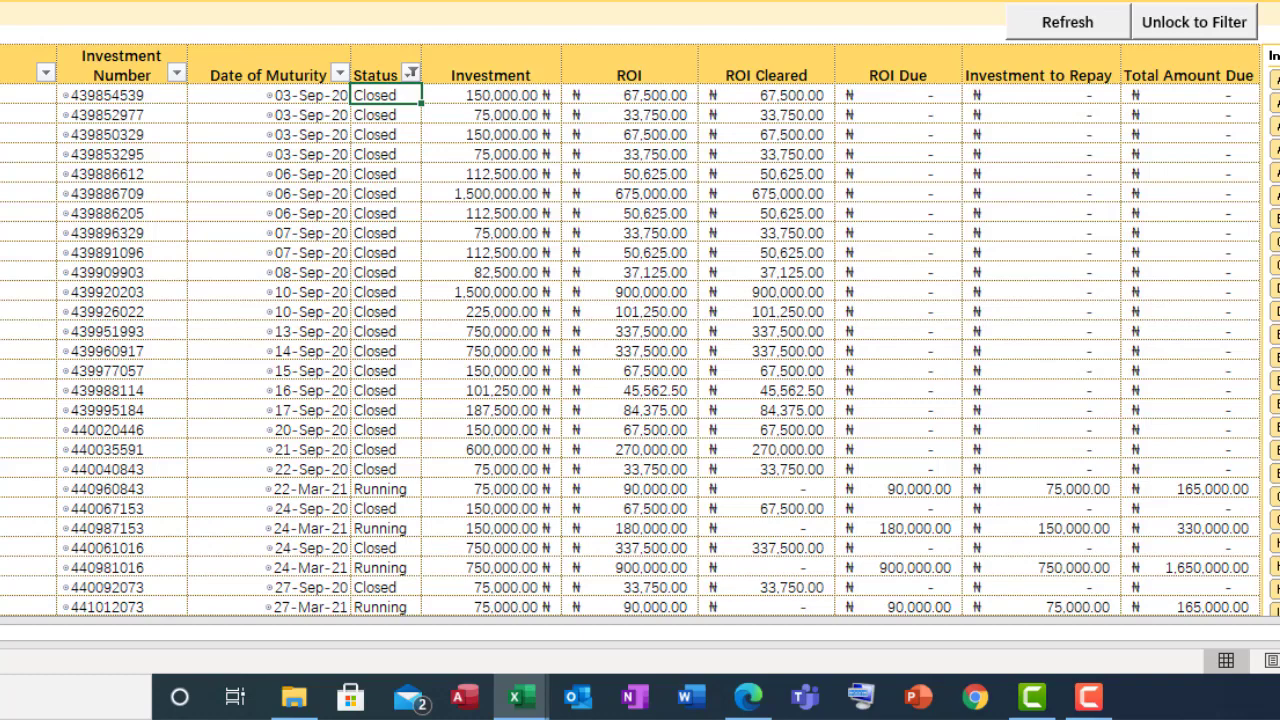
key("Down")
key("Down")
key("Down")
key("Down")
key("Down")
key("Down")
key("Down")
key("Down")
key("Down")
key("Down")
key("Down")
key("Down")
key("Down")
key("Down")
key("Down")
key("Down")
key("Down")
key("Down")
key("Down")
key("Down")
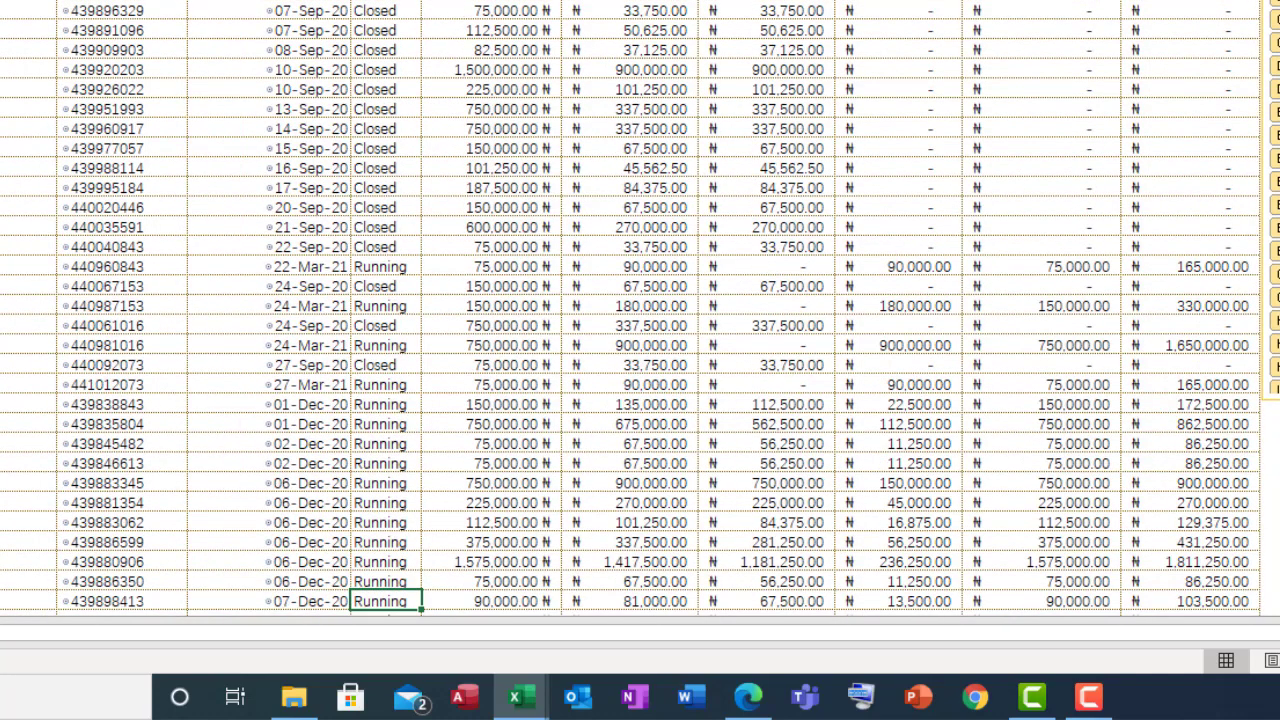
key("Up")
key("Up")
key("Up")
key("Up")
key("Up")
key("Up")
key("Up")
key("Up")
key("Up")
key("Up")
key("Up")
key("Up")
key("Up")
key("Up")
key("Up")
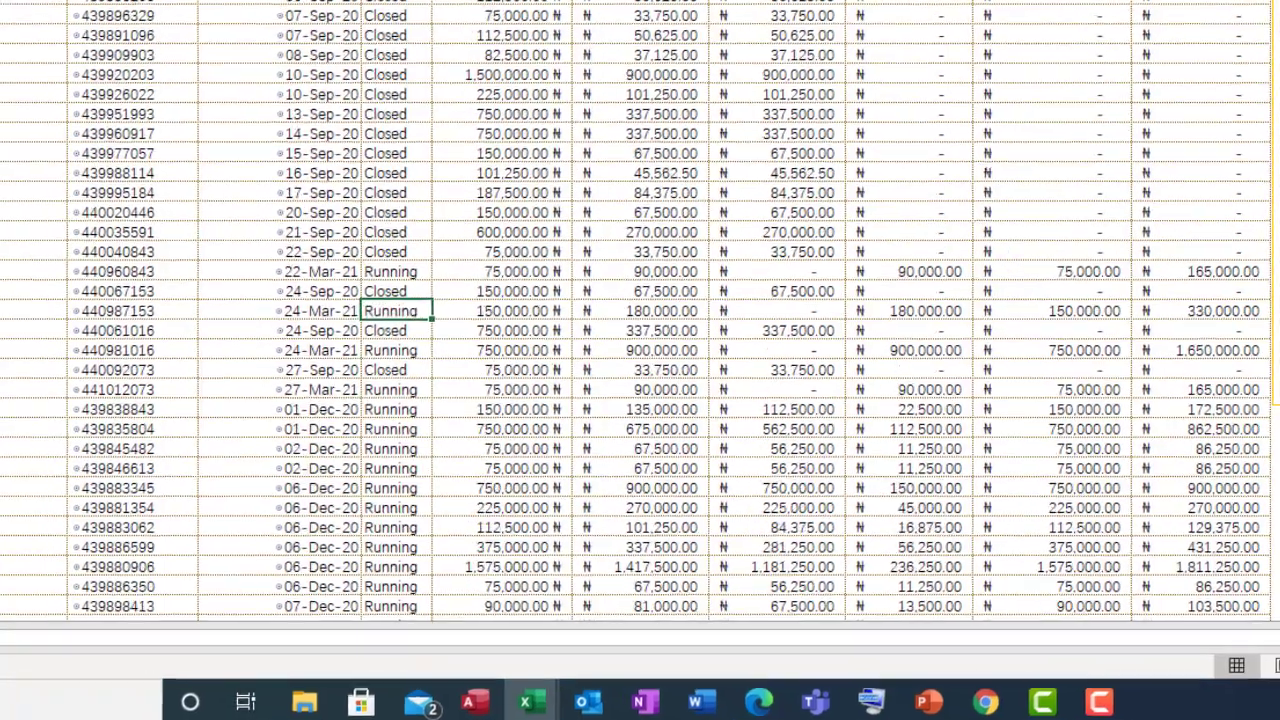
key("Up")
key("Up")
key("Left")
key("Left")
key("Left")
key("Up")
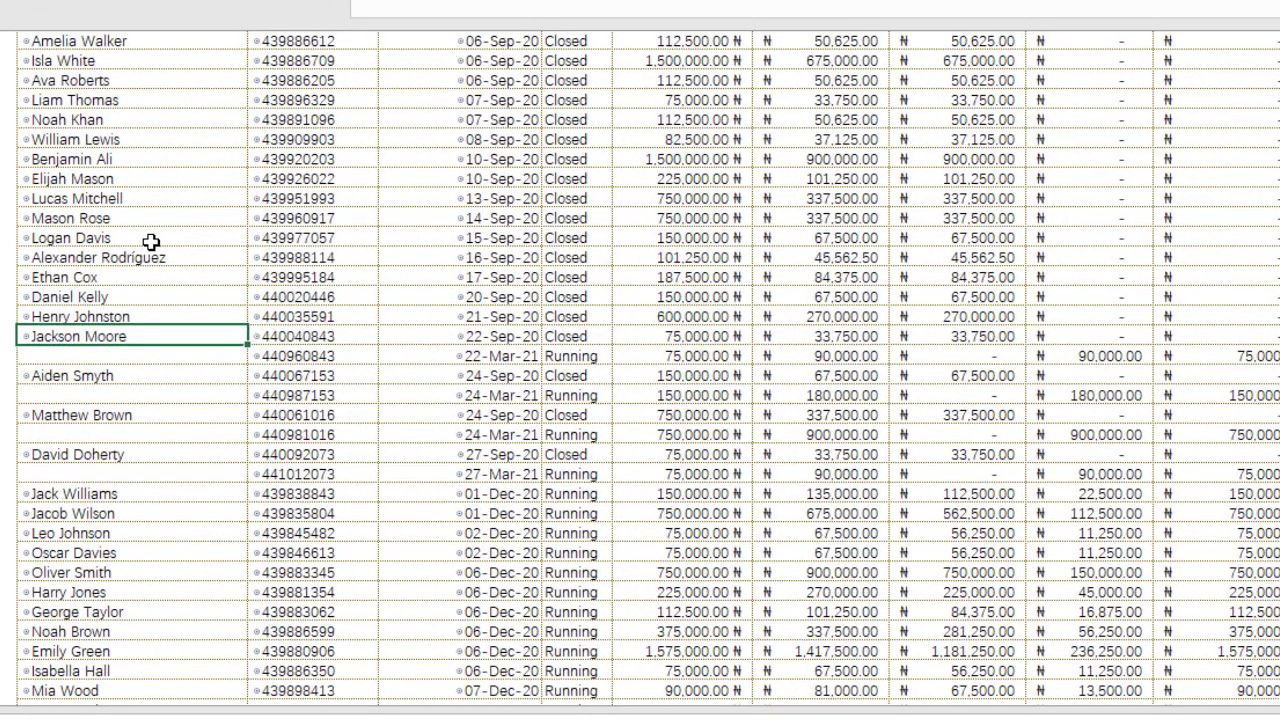
key("Right")
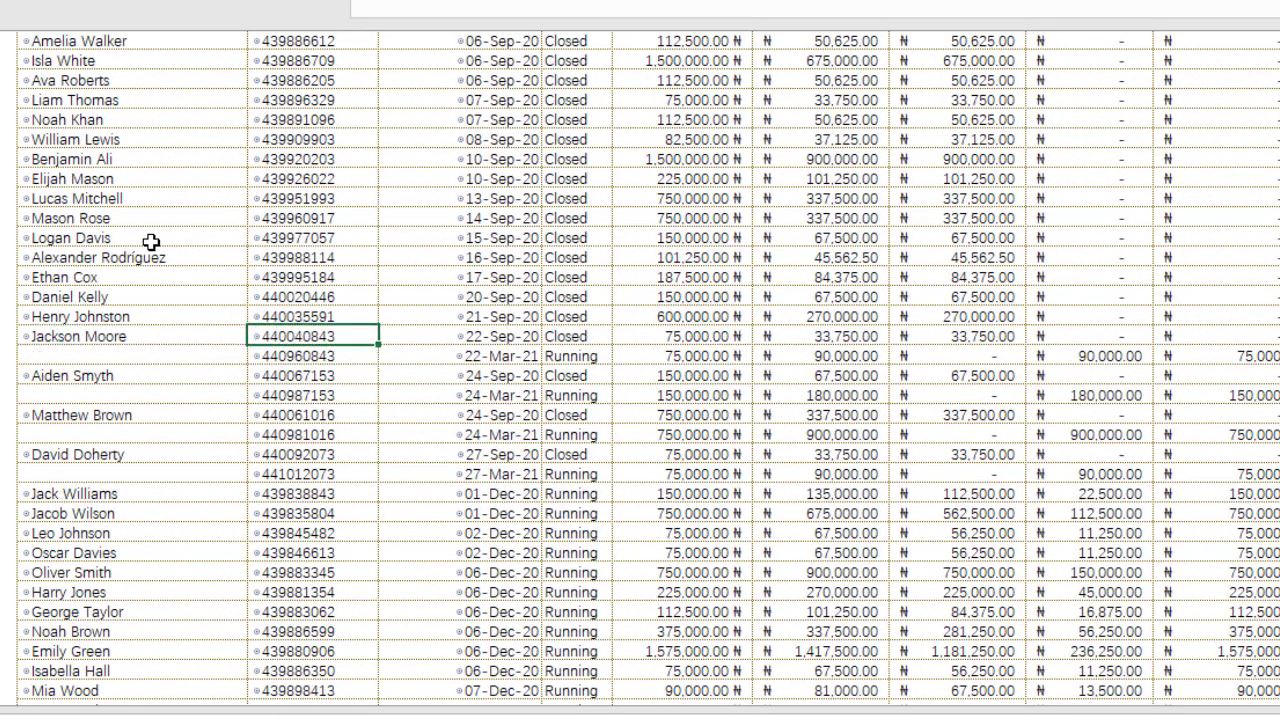
key("Right")
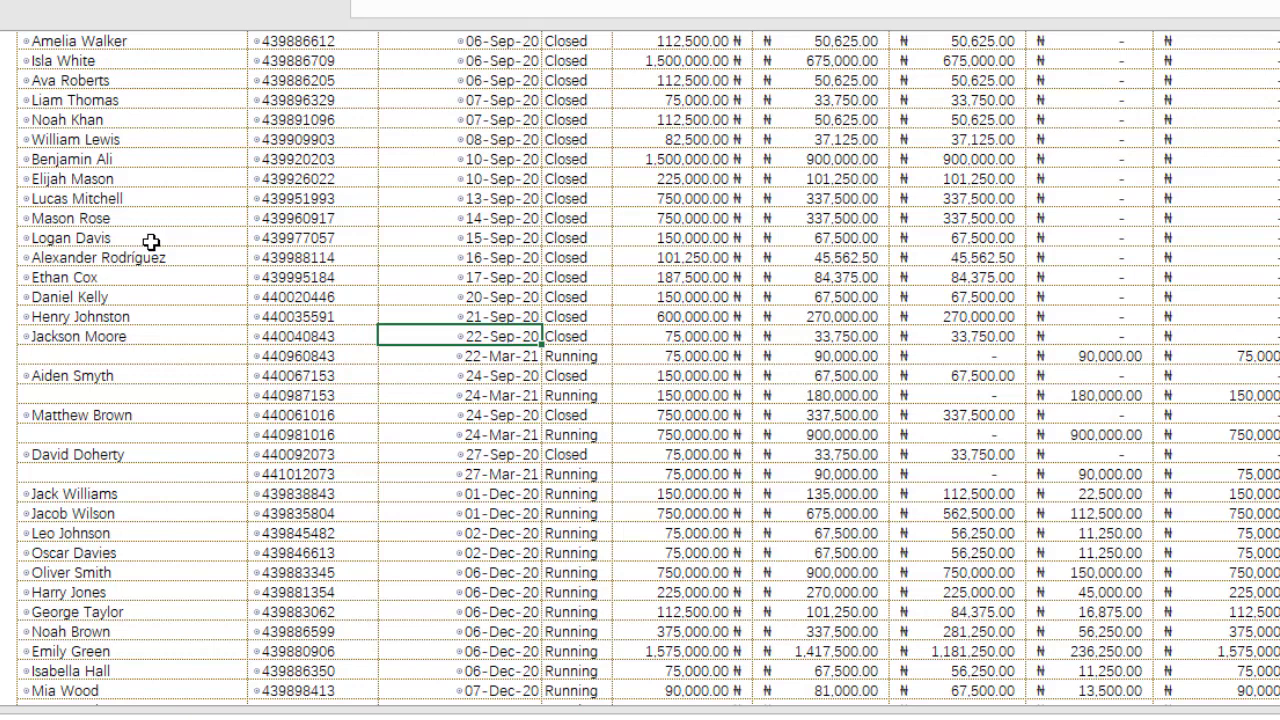
key("Right")
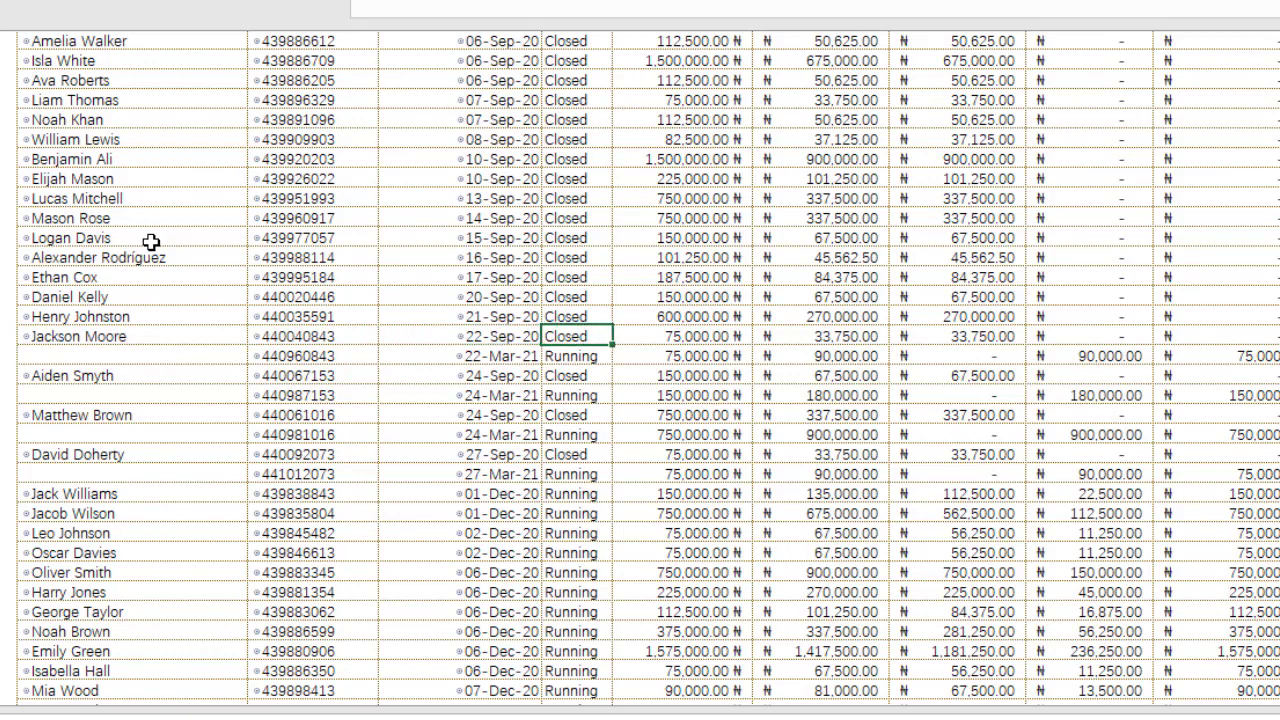
key("Left")
key("Down")
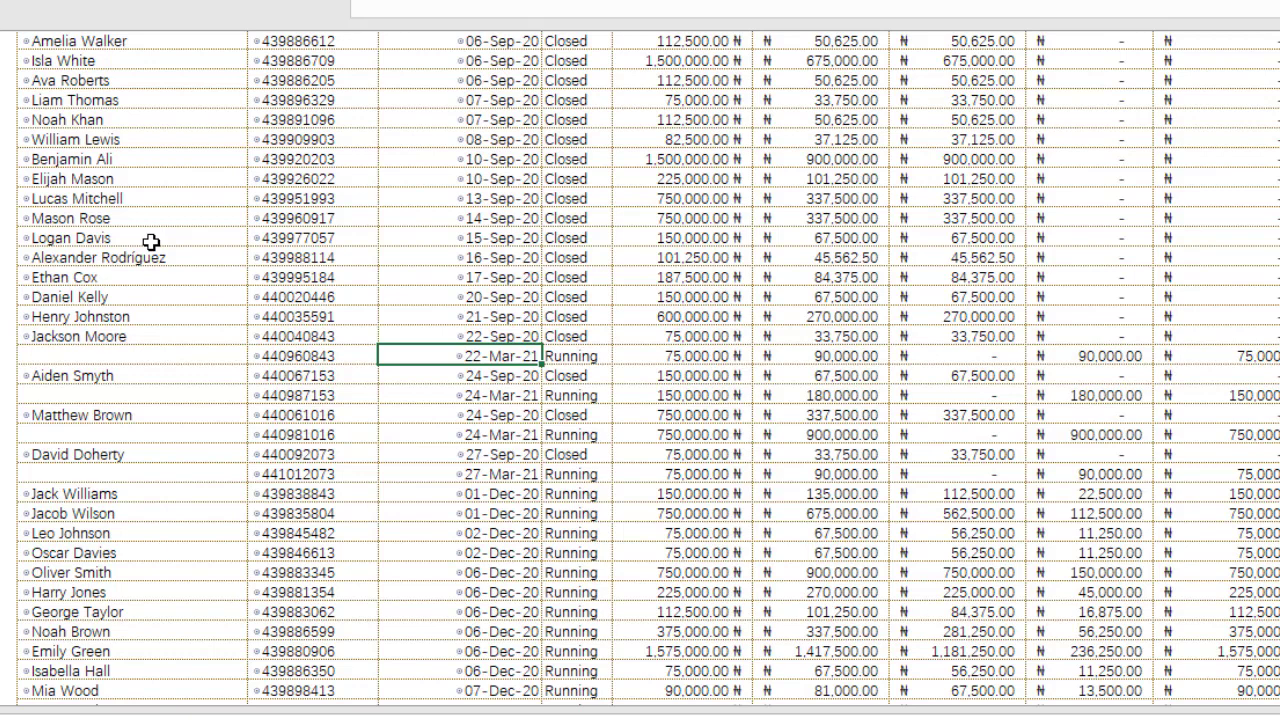
key("Right")
key("Up")
key("Right")
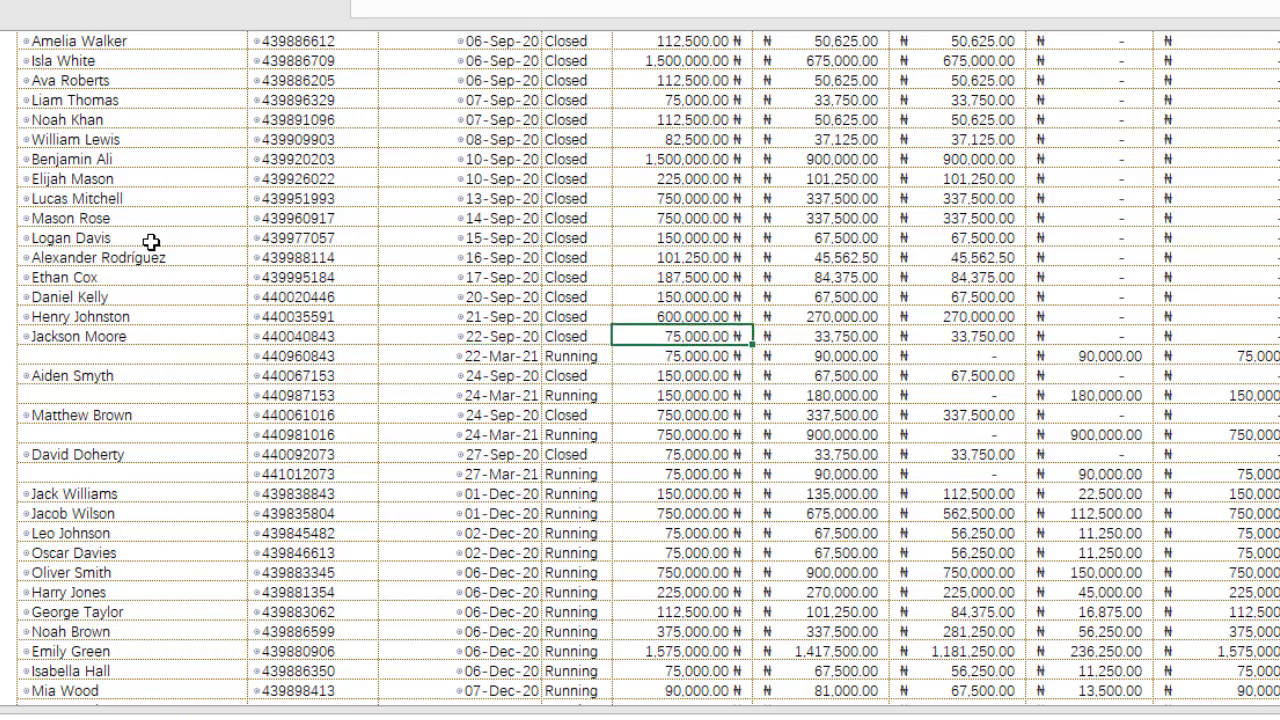
key("Right")
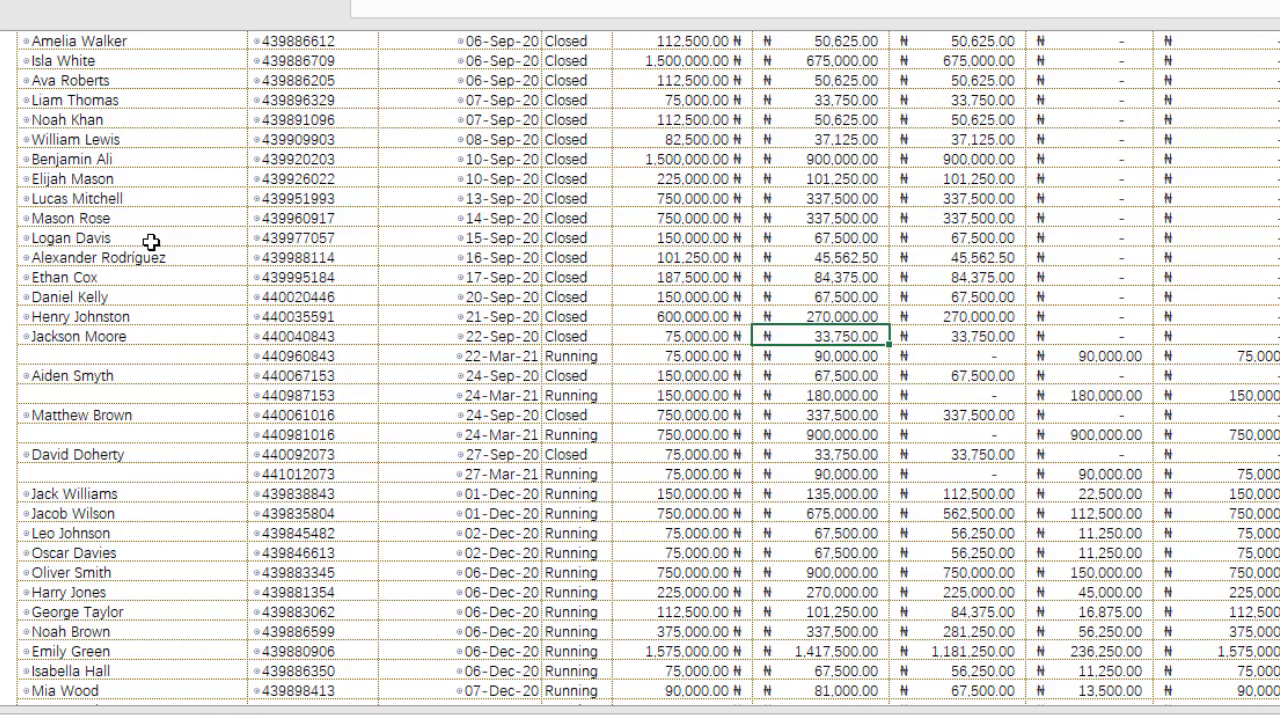
key("Down")
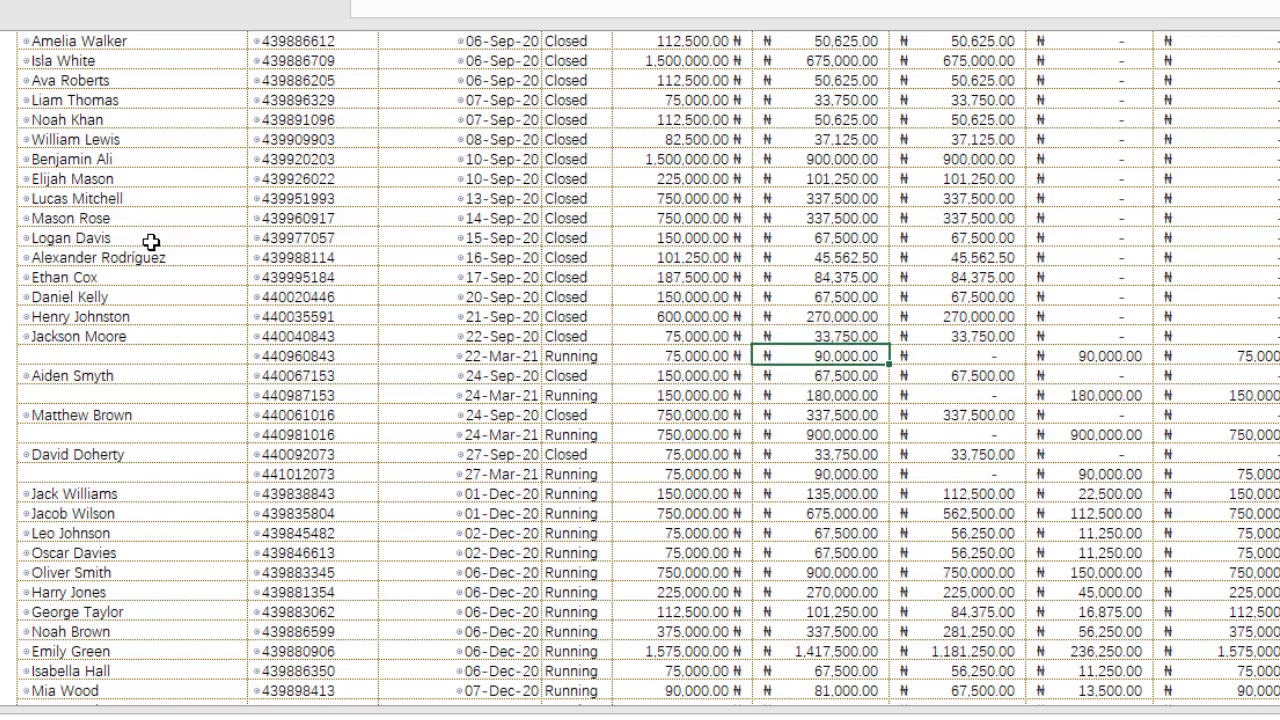
key("Up")
key("Right")
key("Right")
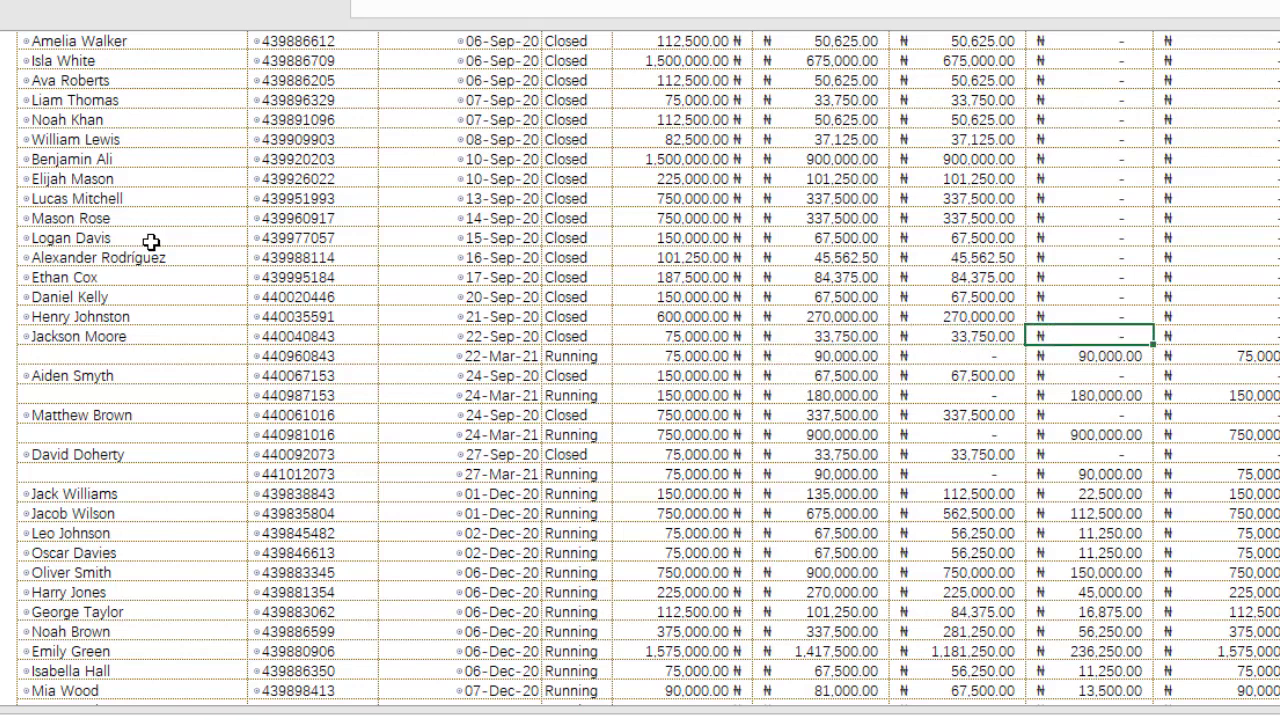
key("Right")
key("Left")
key("Left")
key("Down")
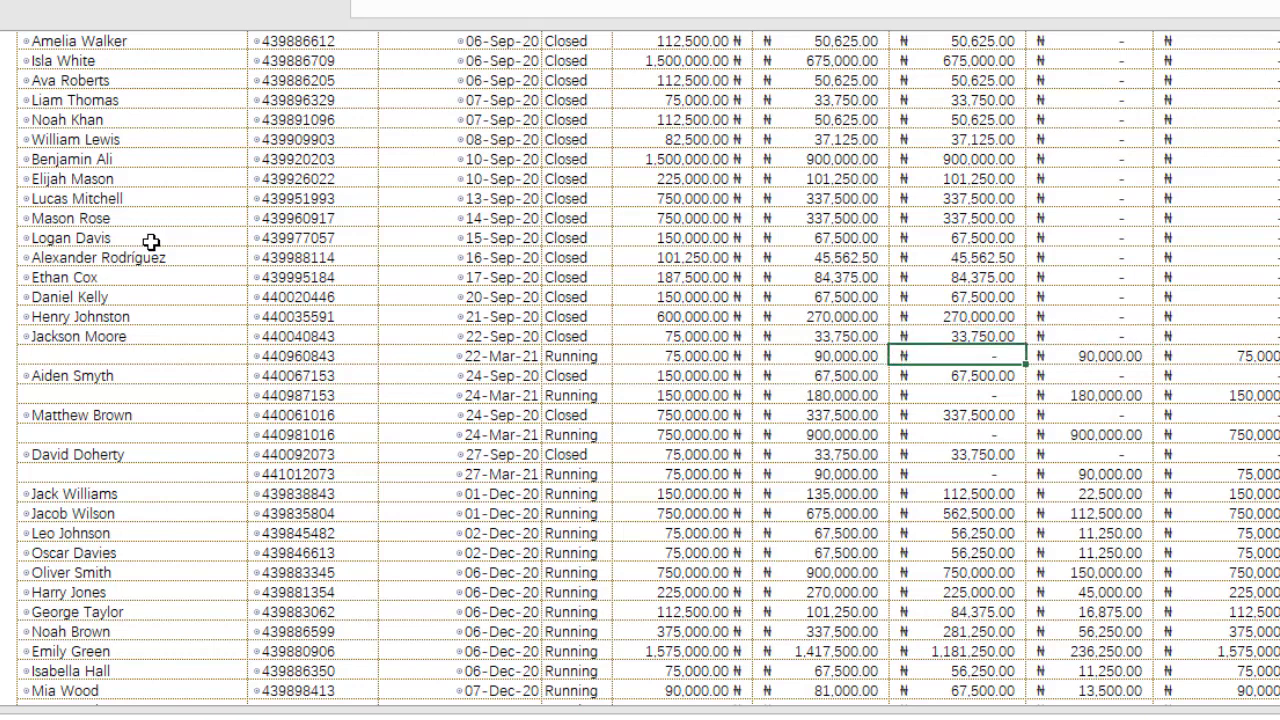
key("Left")
key("Left")
key("Left")
key("Left")
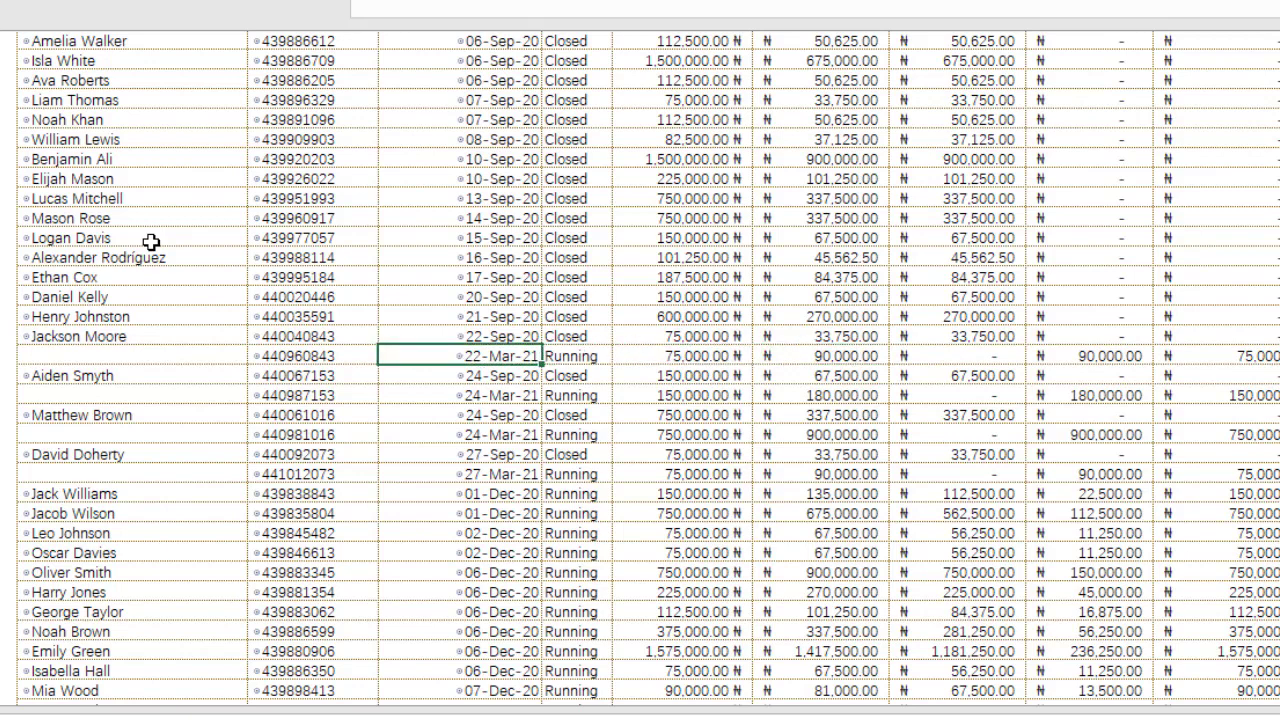
key("Right")
key("Right")
key("Right")
key("Right")
key("Right")
key("Right")
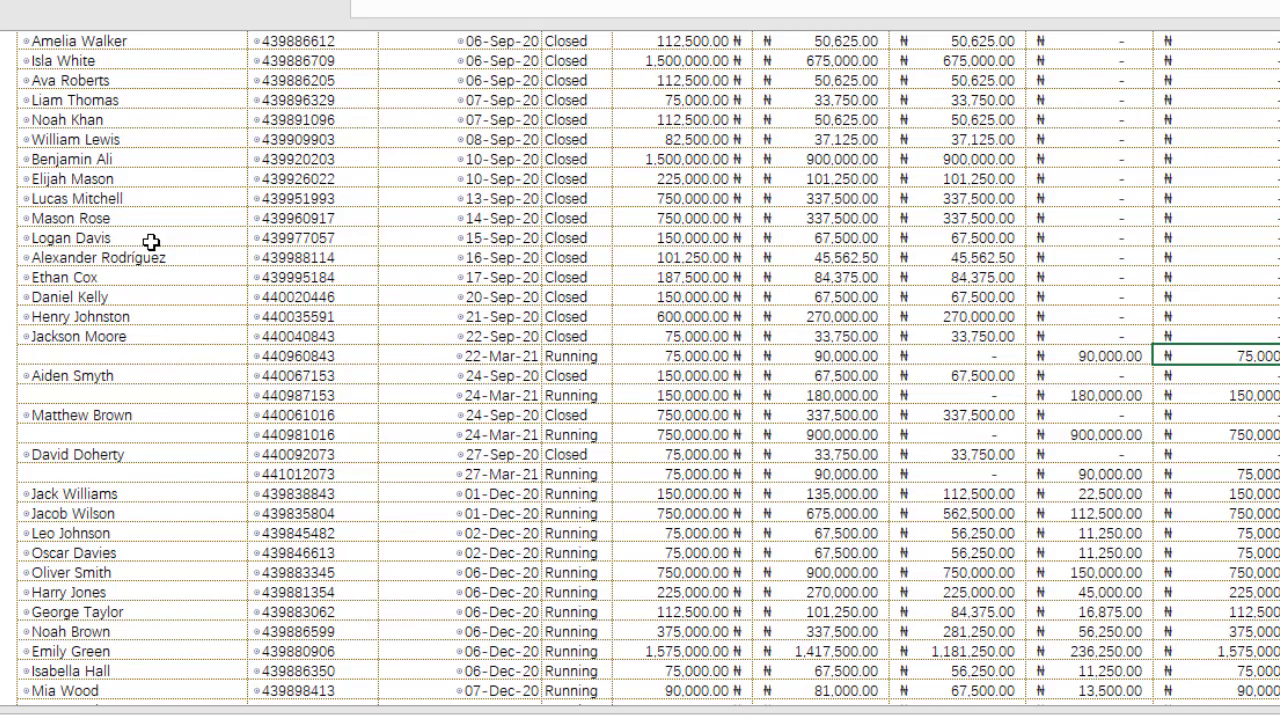
Step: Review the investment table, noting the 17,156,625.00 grand total and the 14-Sep-20 row's 337,500.00 ROI
scroll(162, 395, "up", 3)
scroll(162, 395, "right", 2)
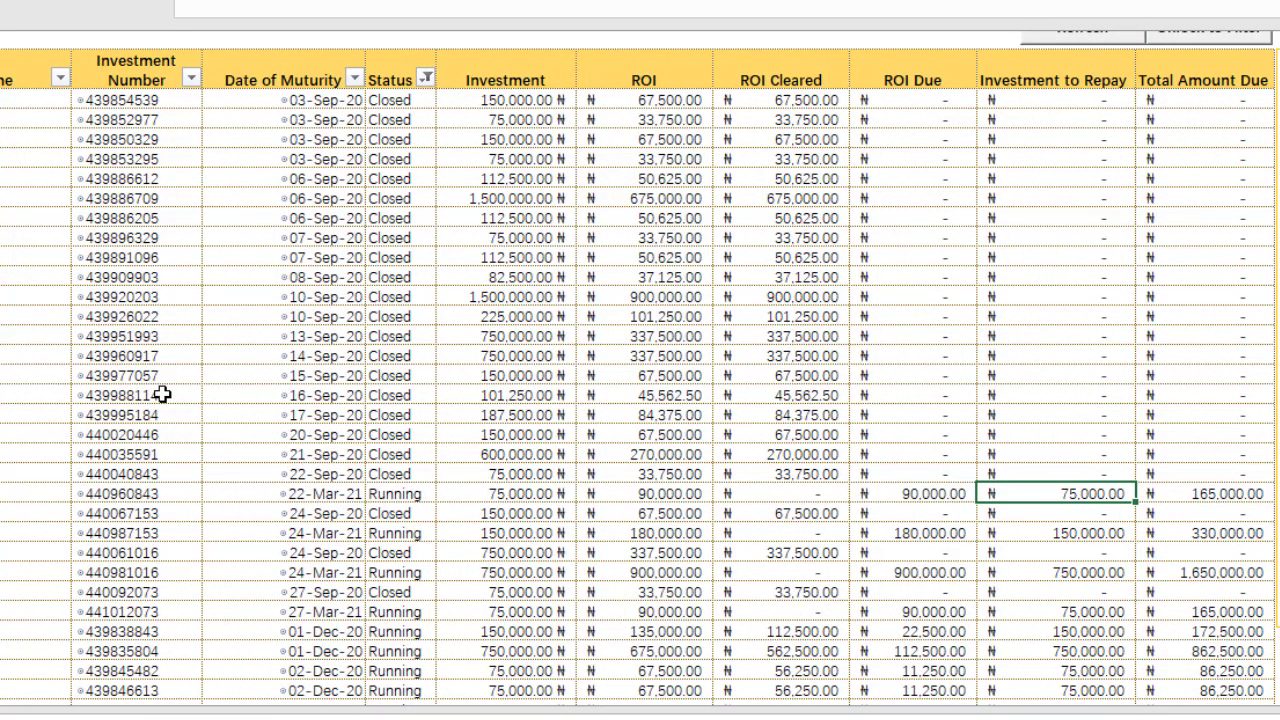
key("Right")
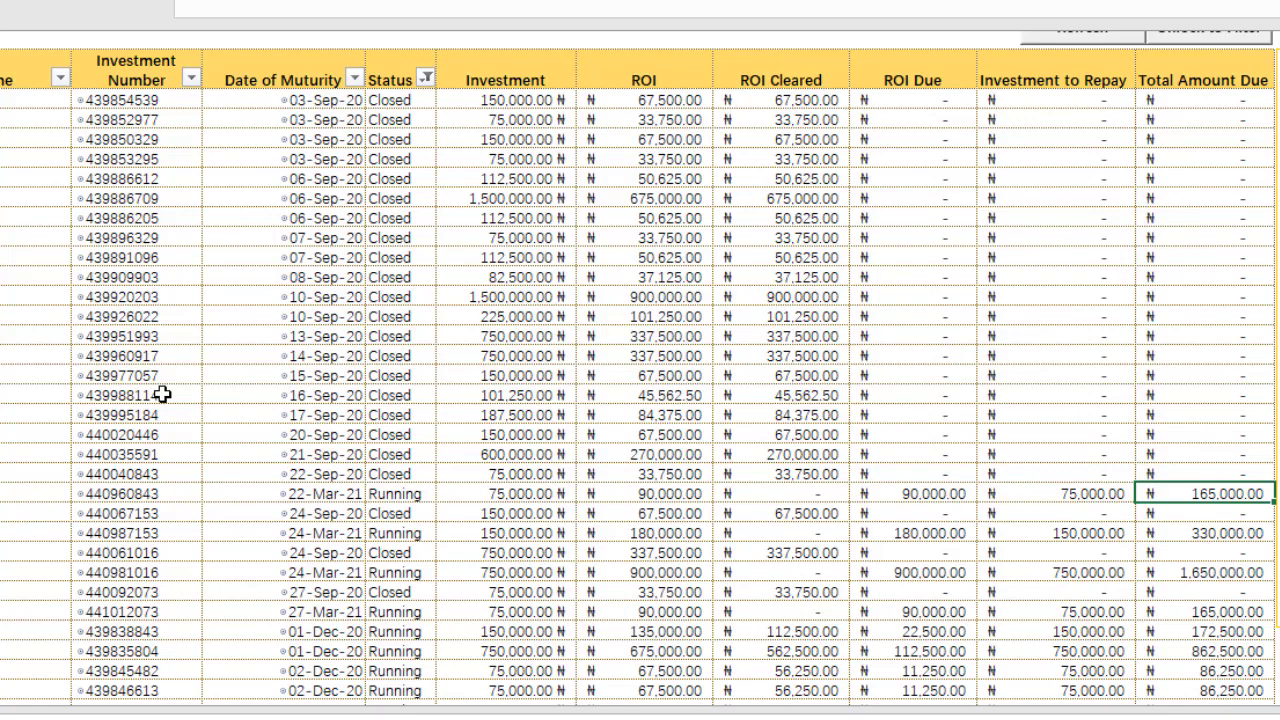
scroll(263, 425, "down", 11)
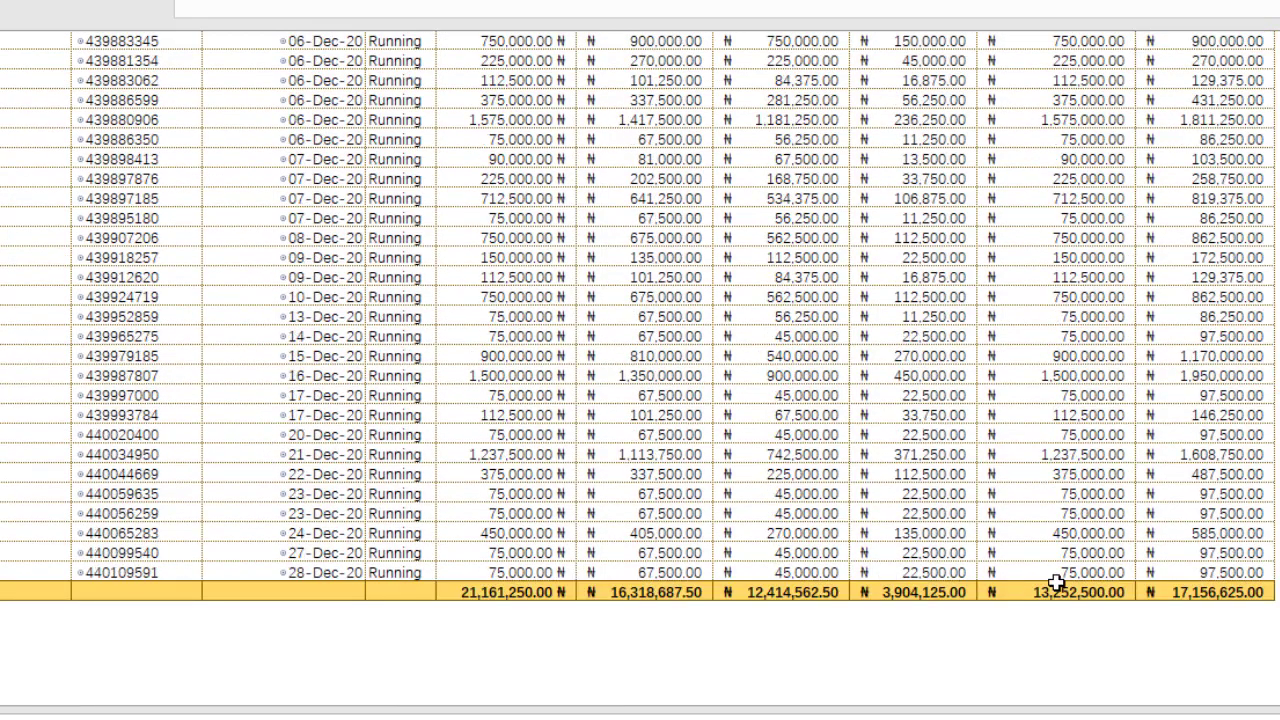
left_click(1224, 591)
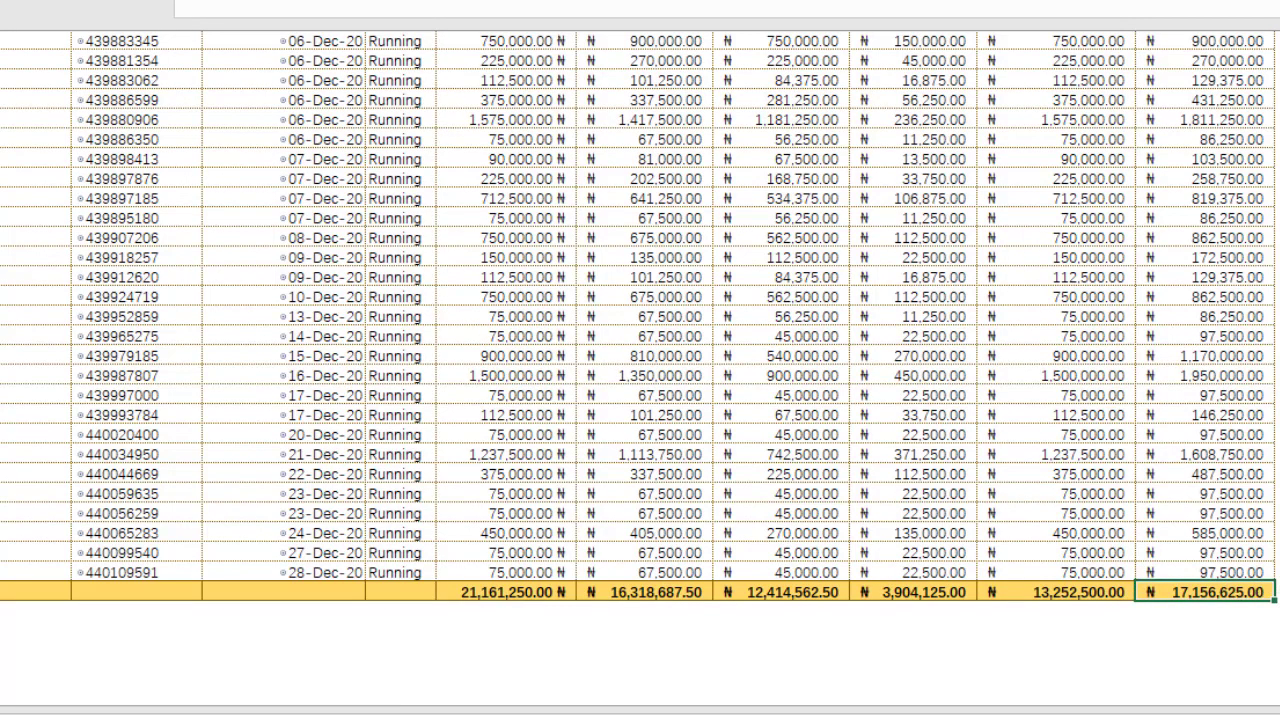
scroll(1128, 440, "up", 10)
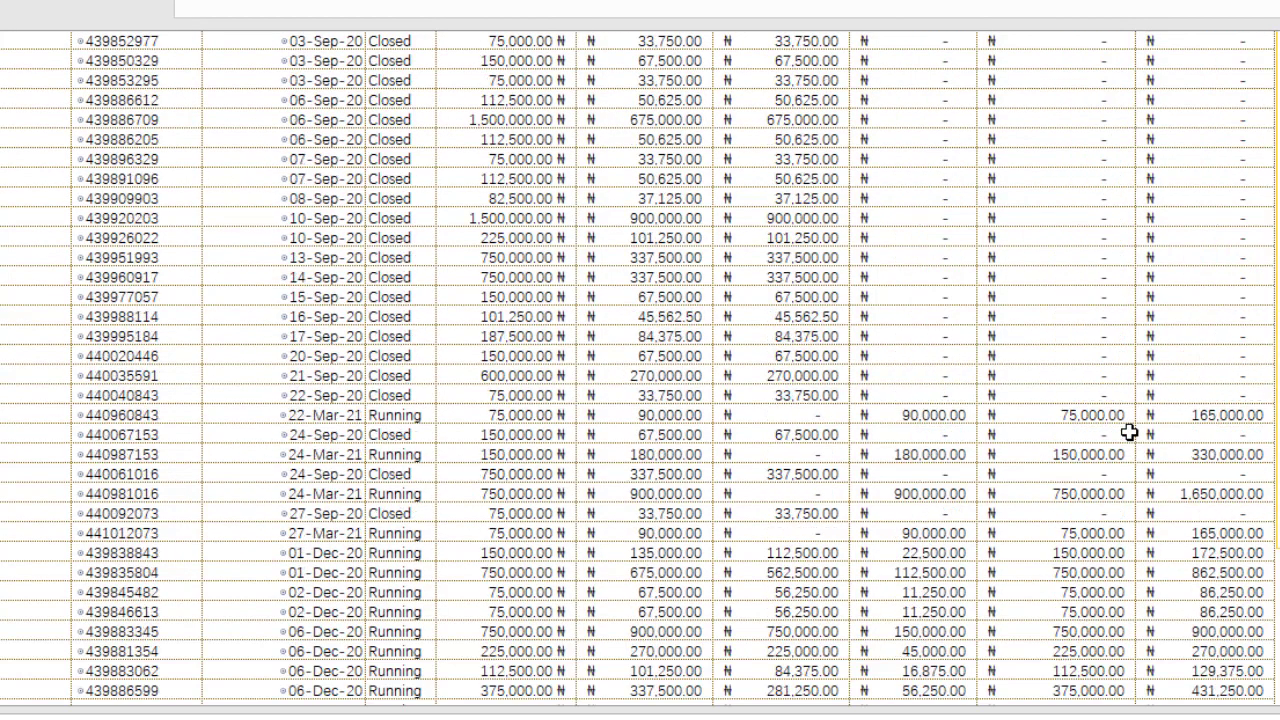
scroll(1130, 436, "down", 4)
scroll(1130, 436, "up", 6)
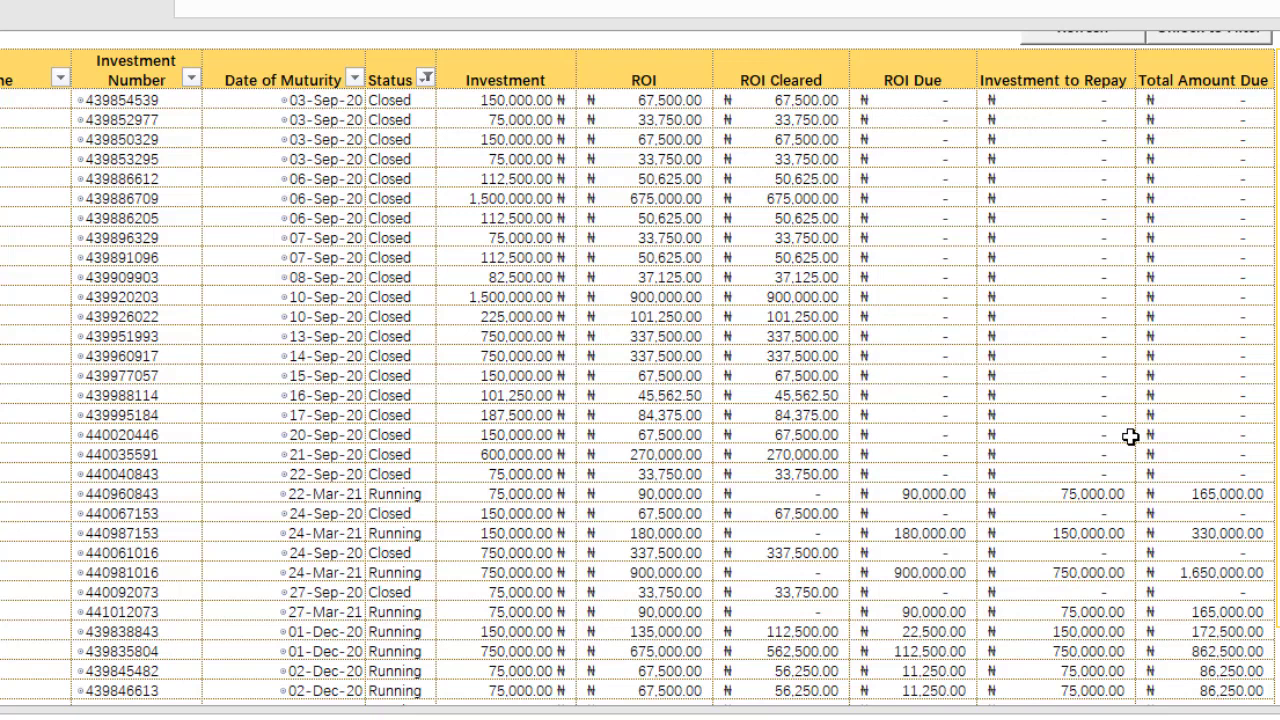
left_click(585, 352)
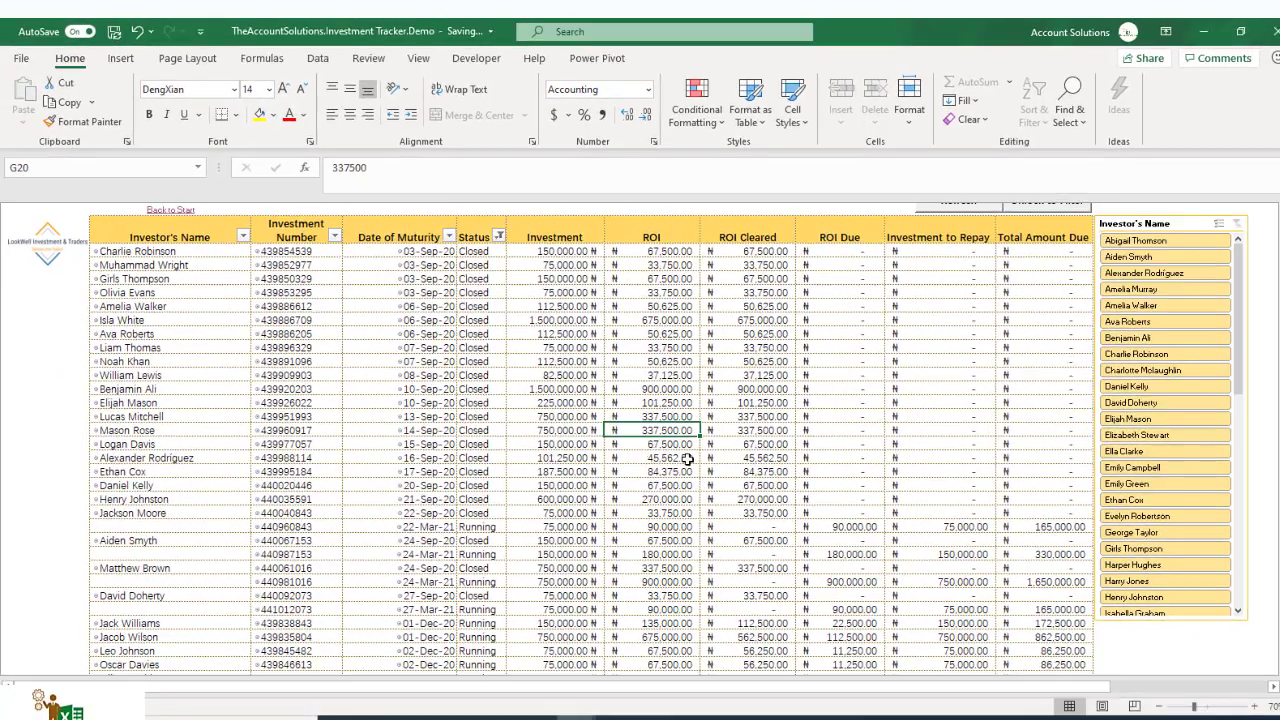
scroll(1040, 353, "up", 1)
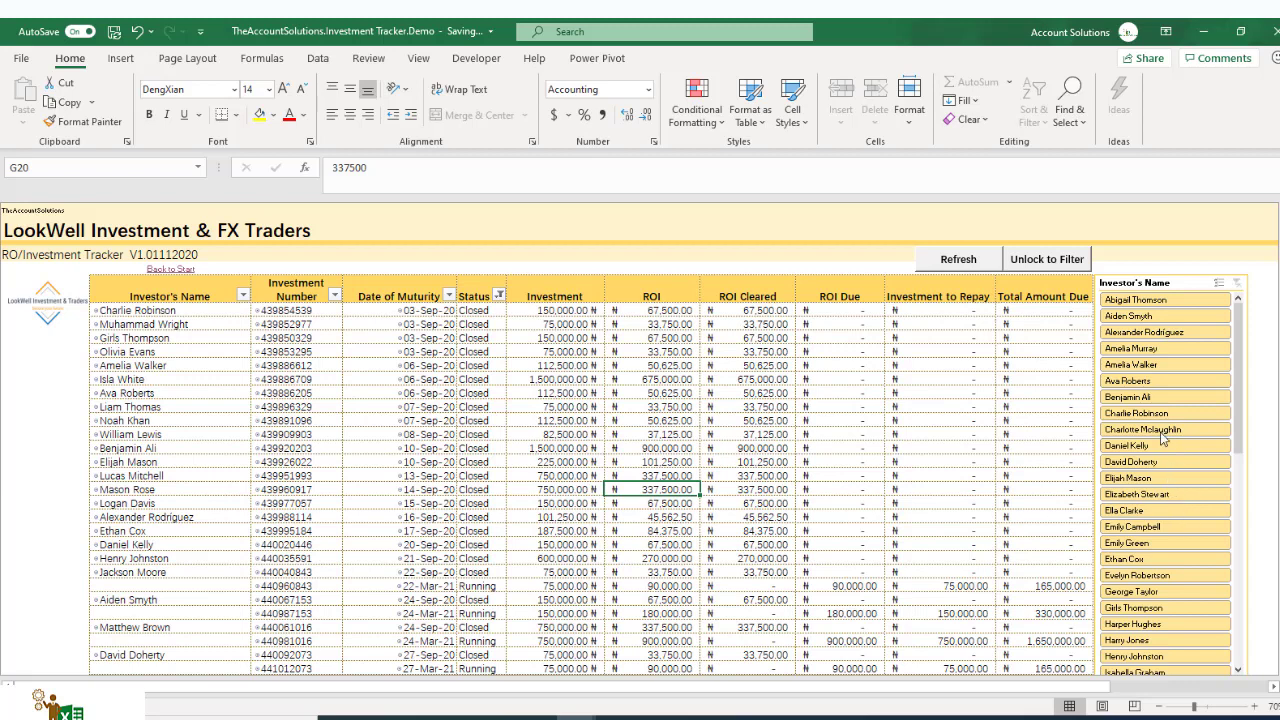
Step: Unlock the tracker for filtering and browse the Investor's Name slicer list
left_click(1042, 260)
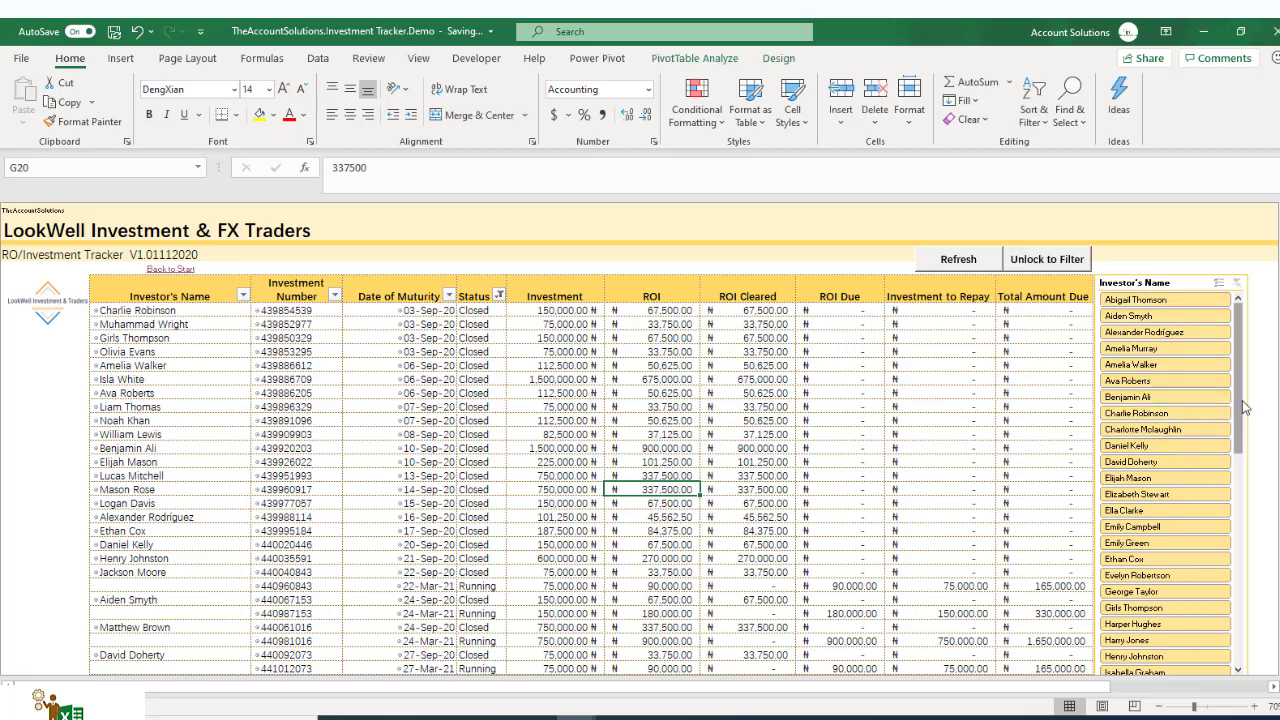
scroll(1224, 415, "down", 8)
scroll(1221, 591, "down", 2)
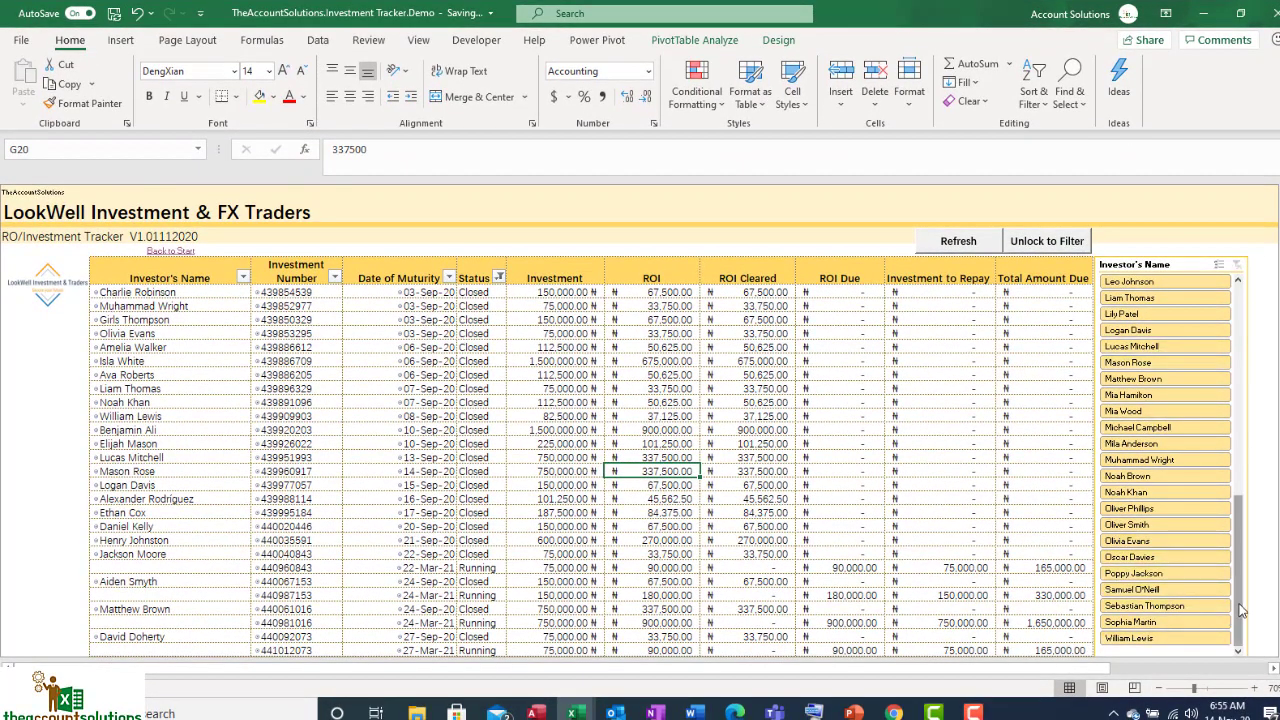
left_click_drag(1238, 610, 1238, 290)
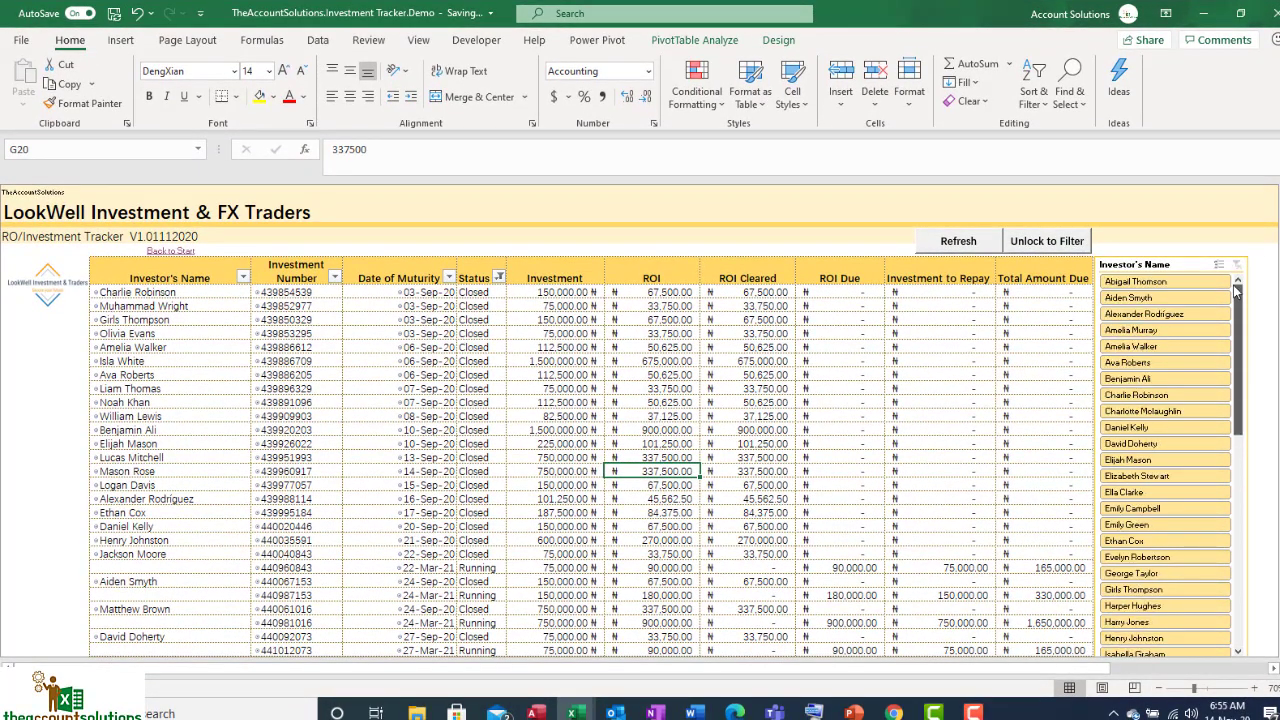
left_click(242, 277)
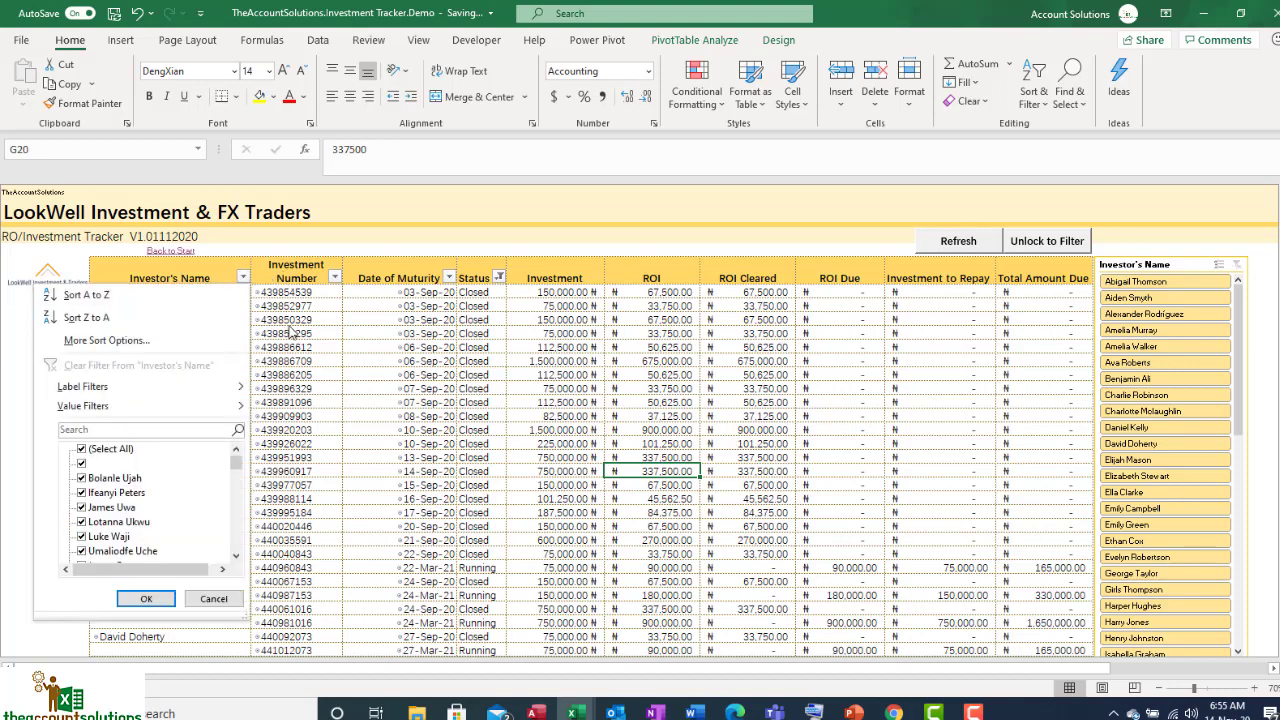
left_click(133, 428)
type("jack")
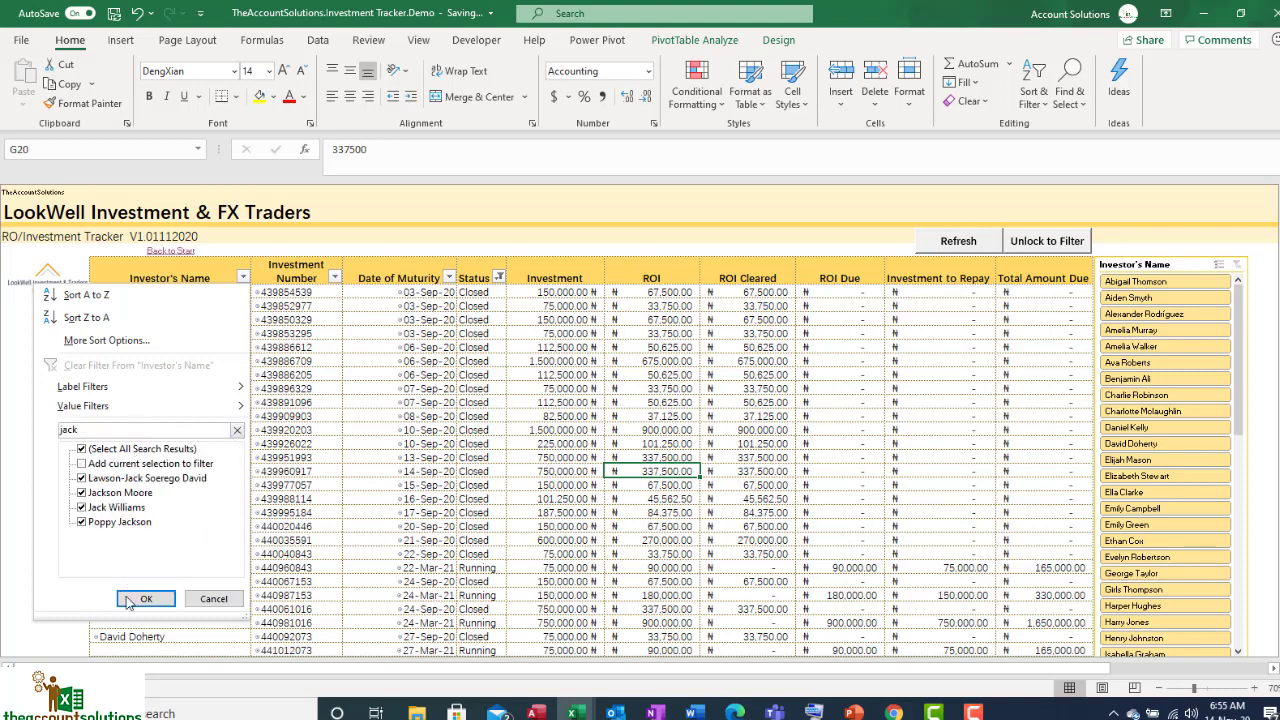
left_click(130, 599)
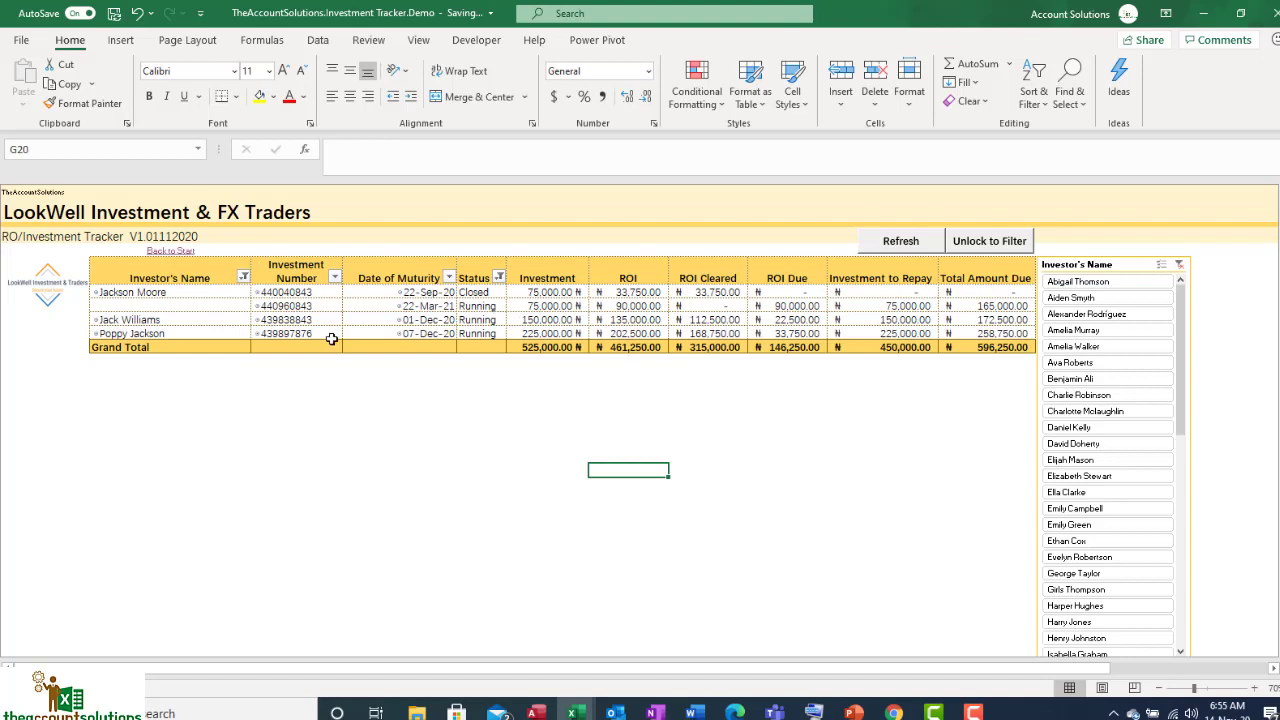
left_click(165, 322)
left_click(316, 320)
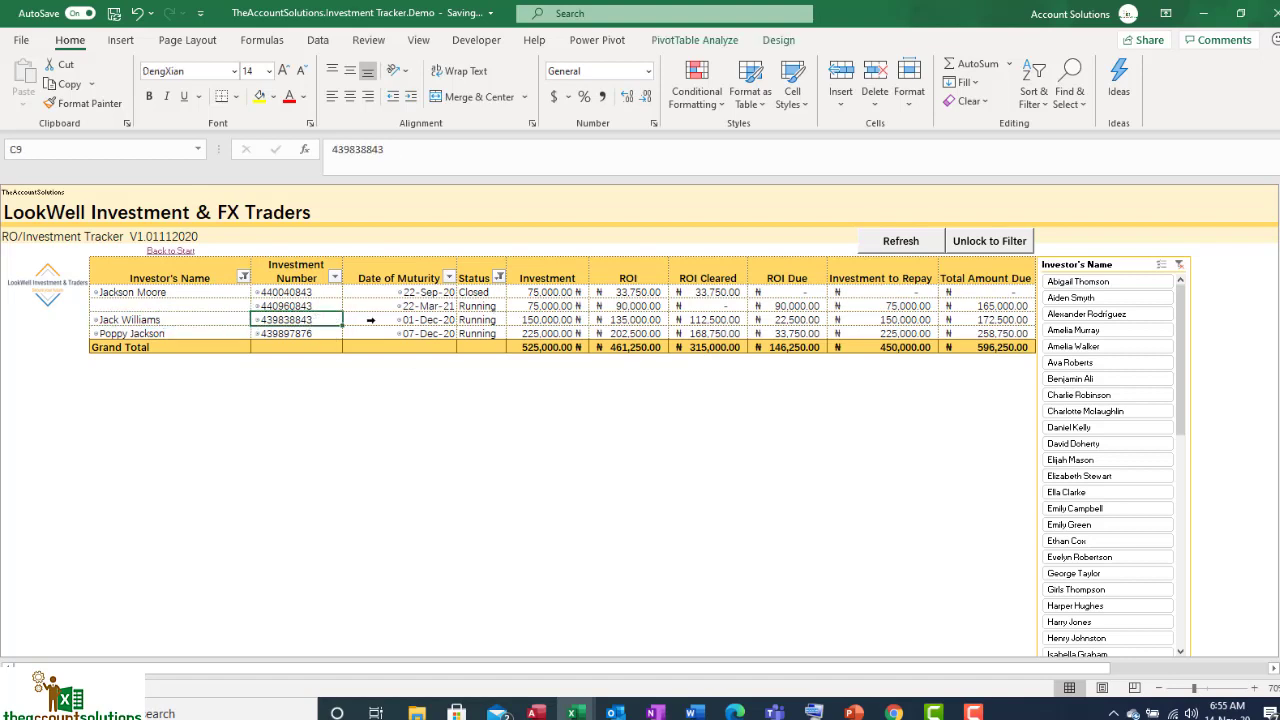
left_click(420, 321)
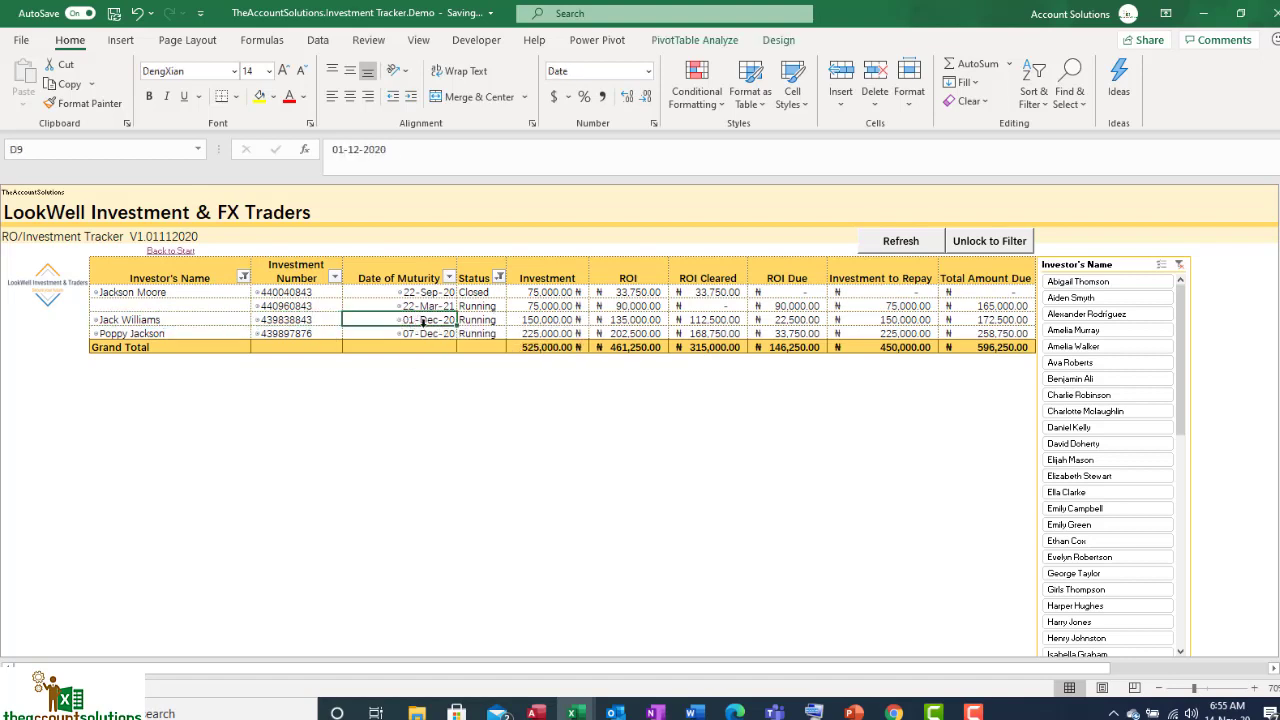
left_click(686, 320)
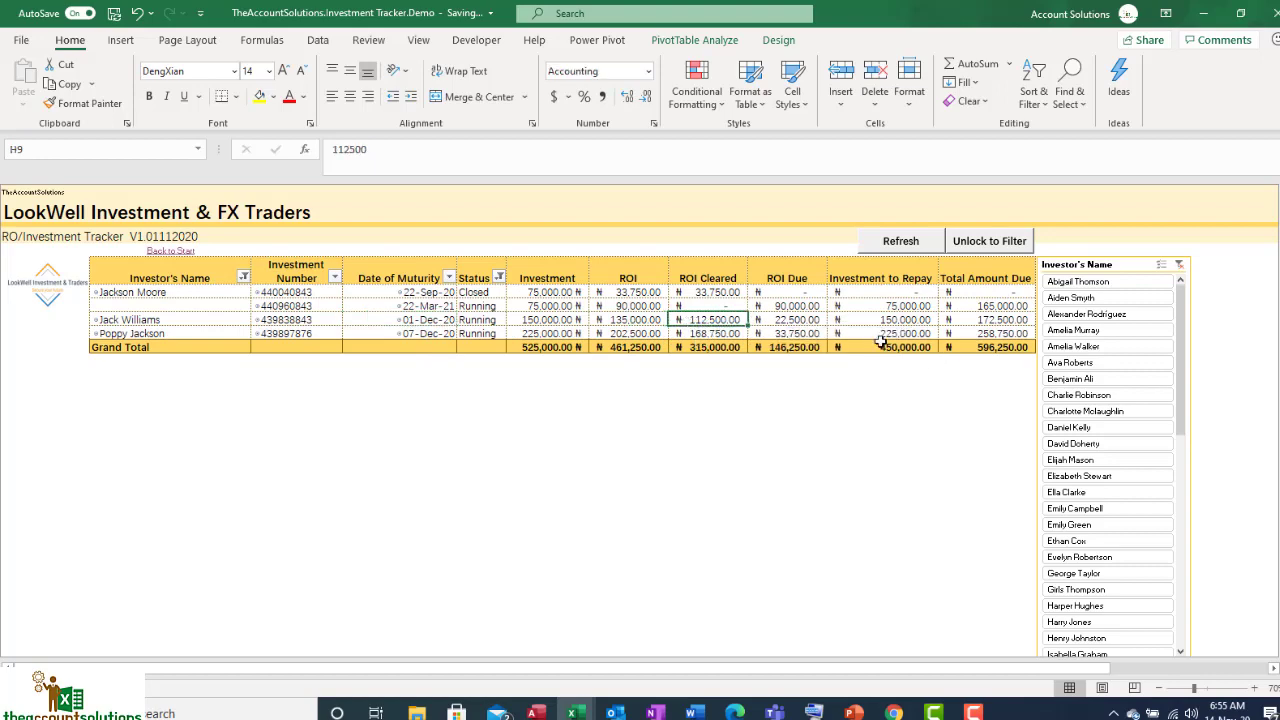
left_click(785, 321)
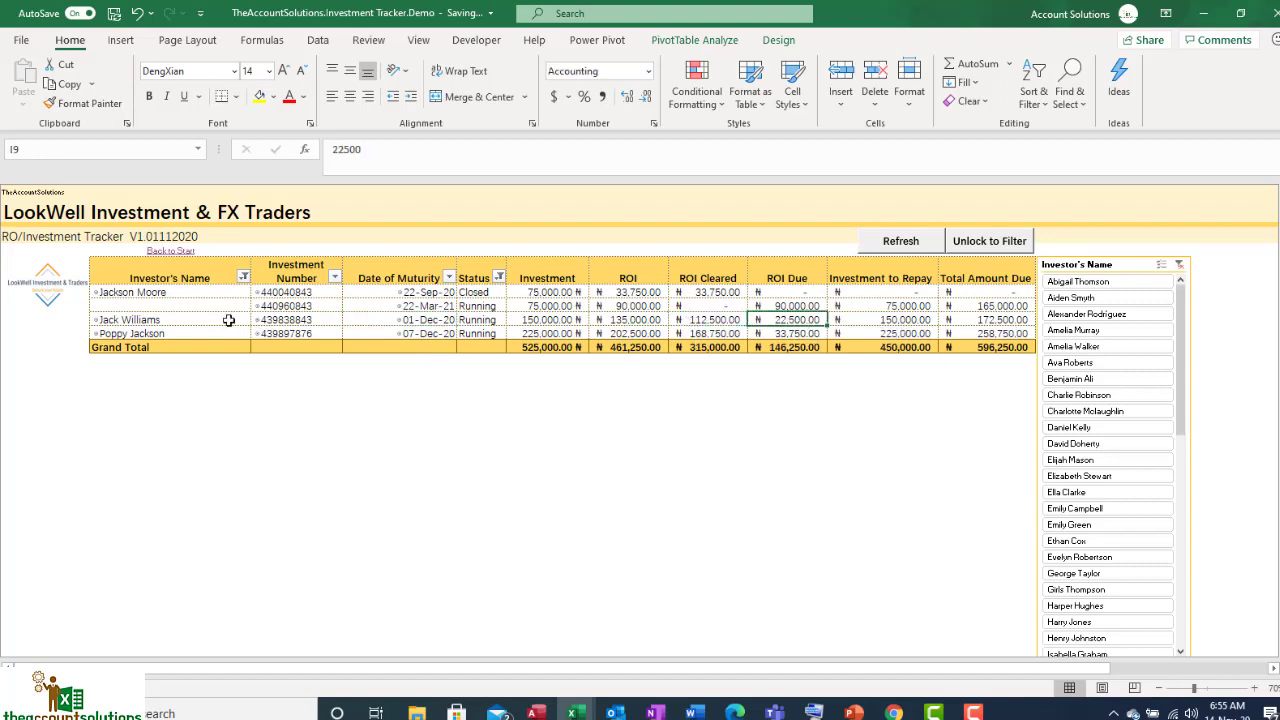
left_click(486, 325)
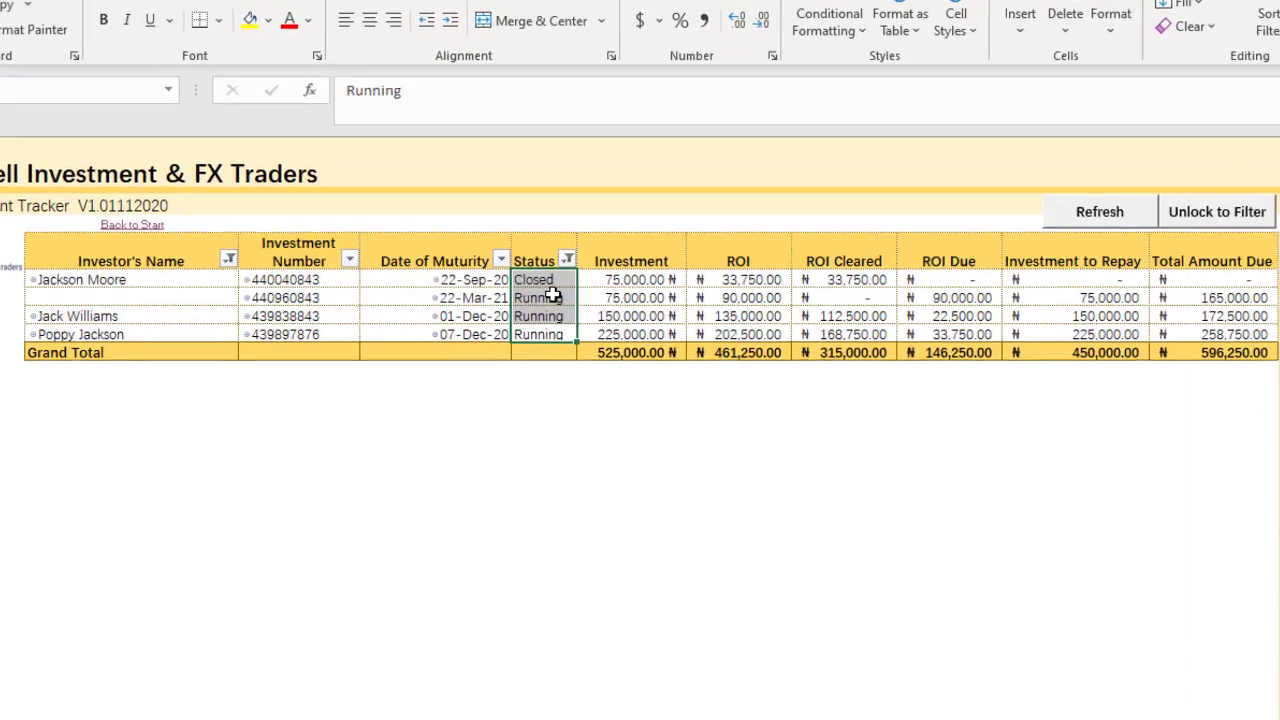
left_click(486, 306)
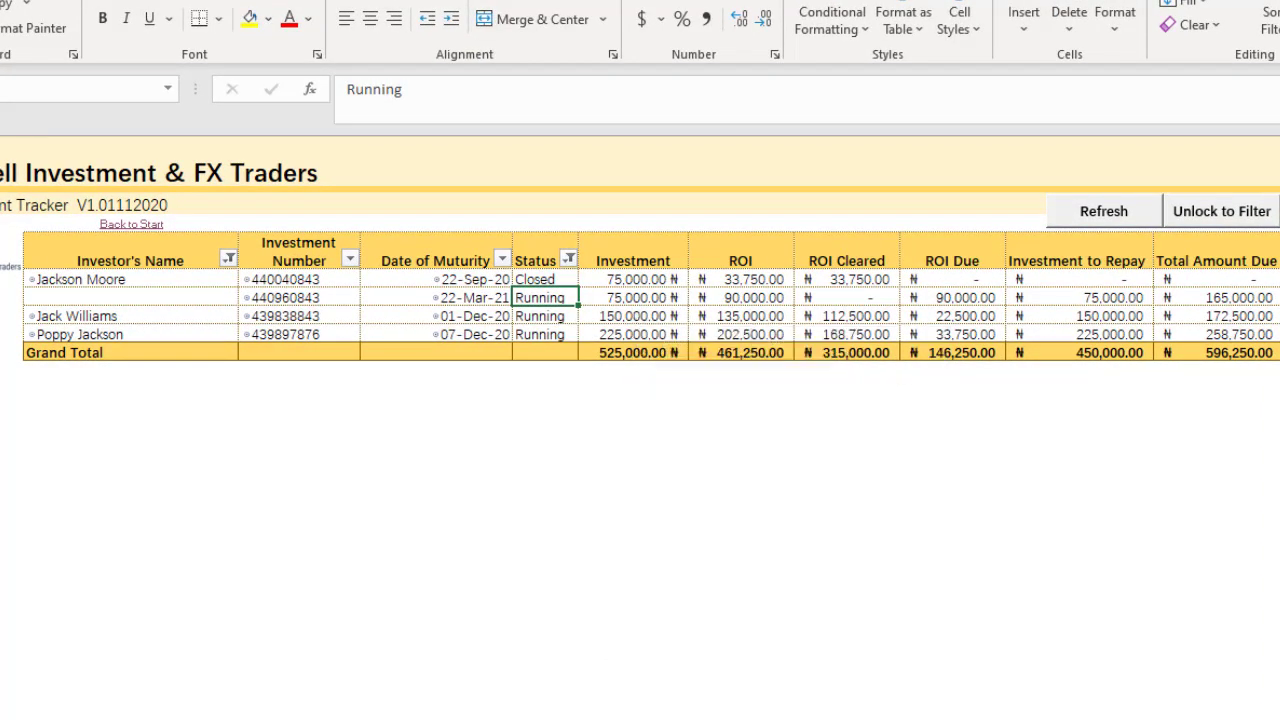
left_click(1219, 261)
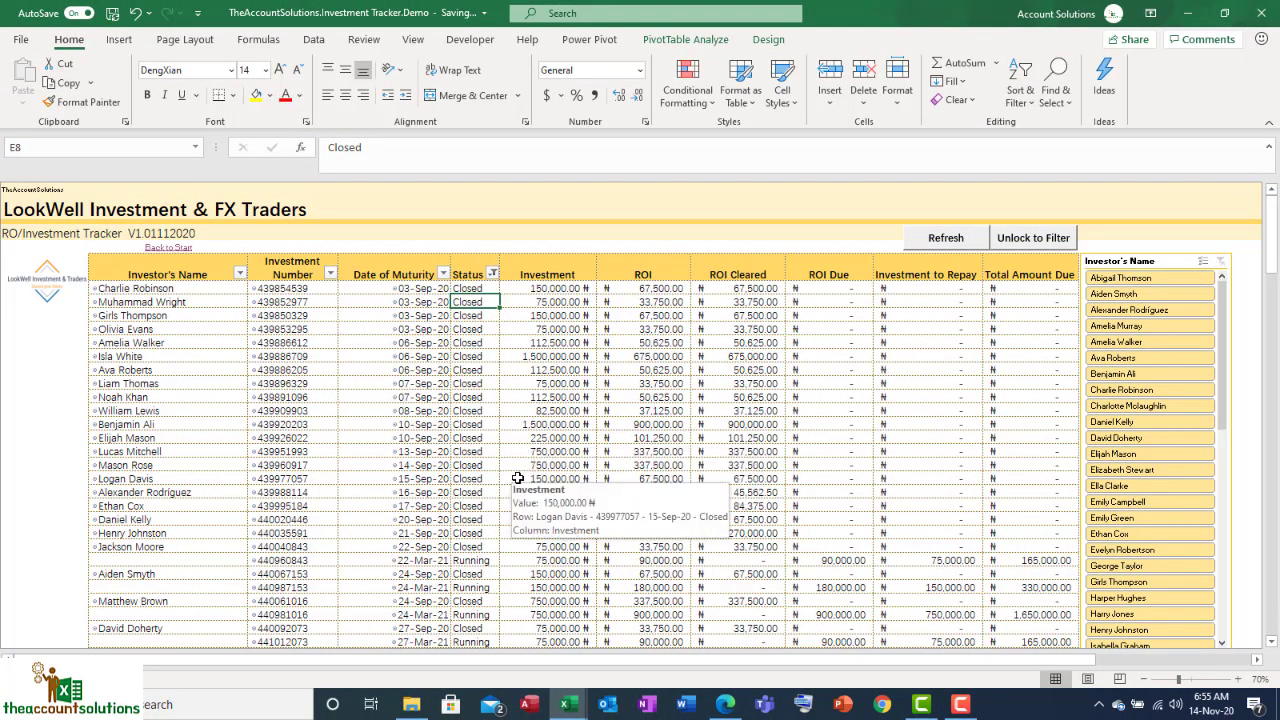
Step: Go from the start menu to the Investors' Status overview
scroll(518, 485, "down", 2)
scroll(529, 501, "up", 2)
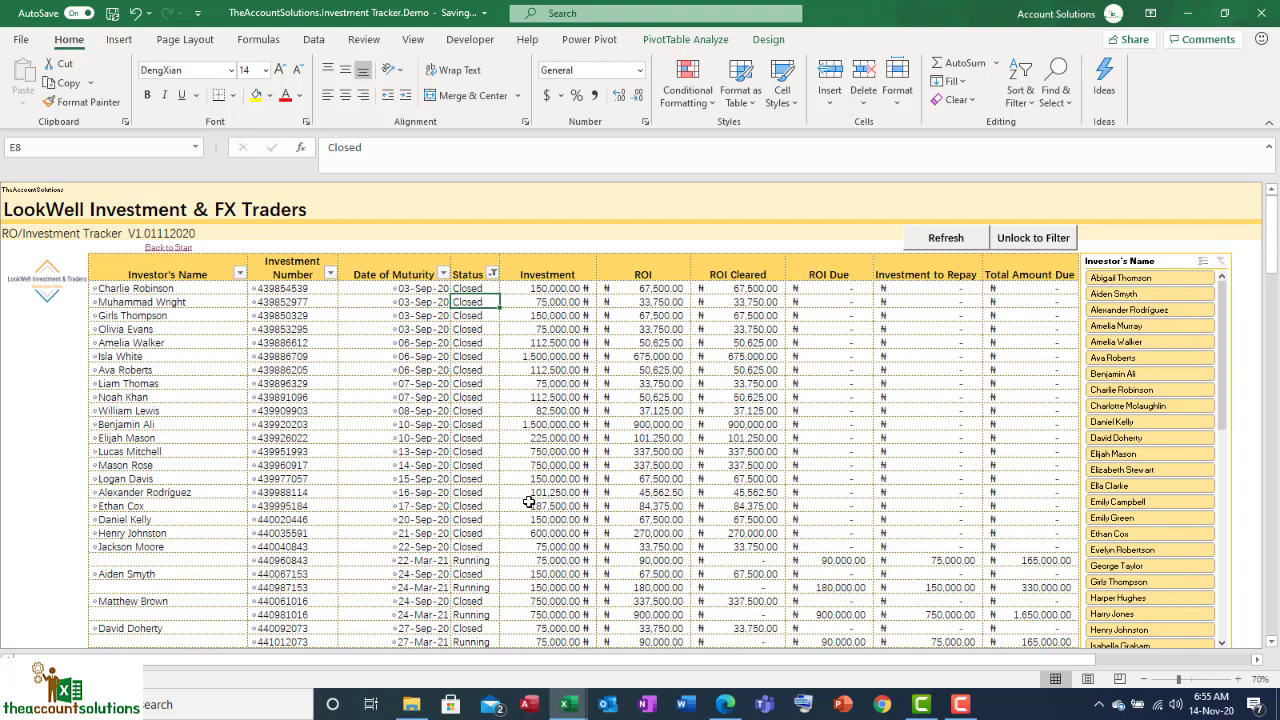
left_click(178, 250)
left_click(180, 254)
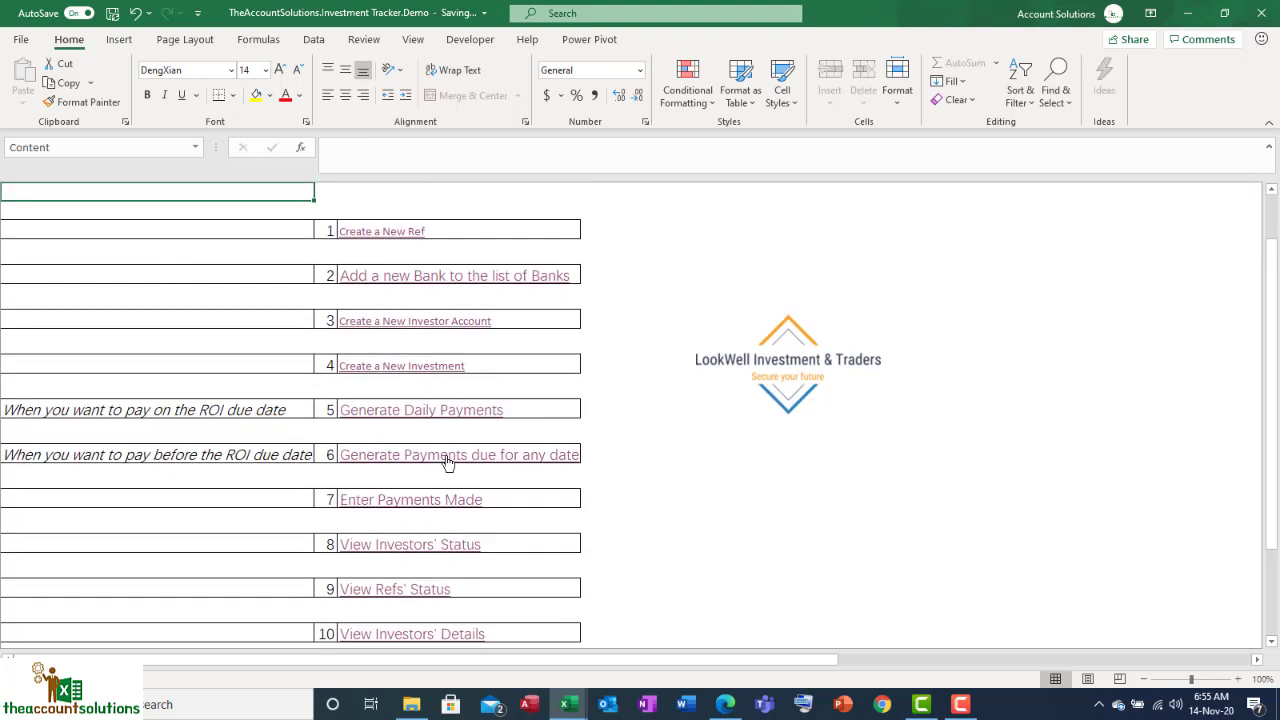
left_click(445, 544)
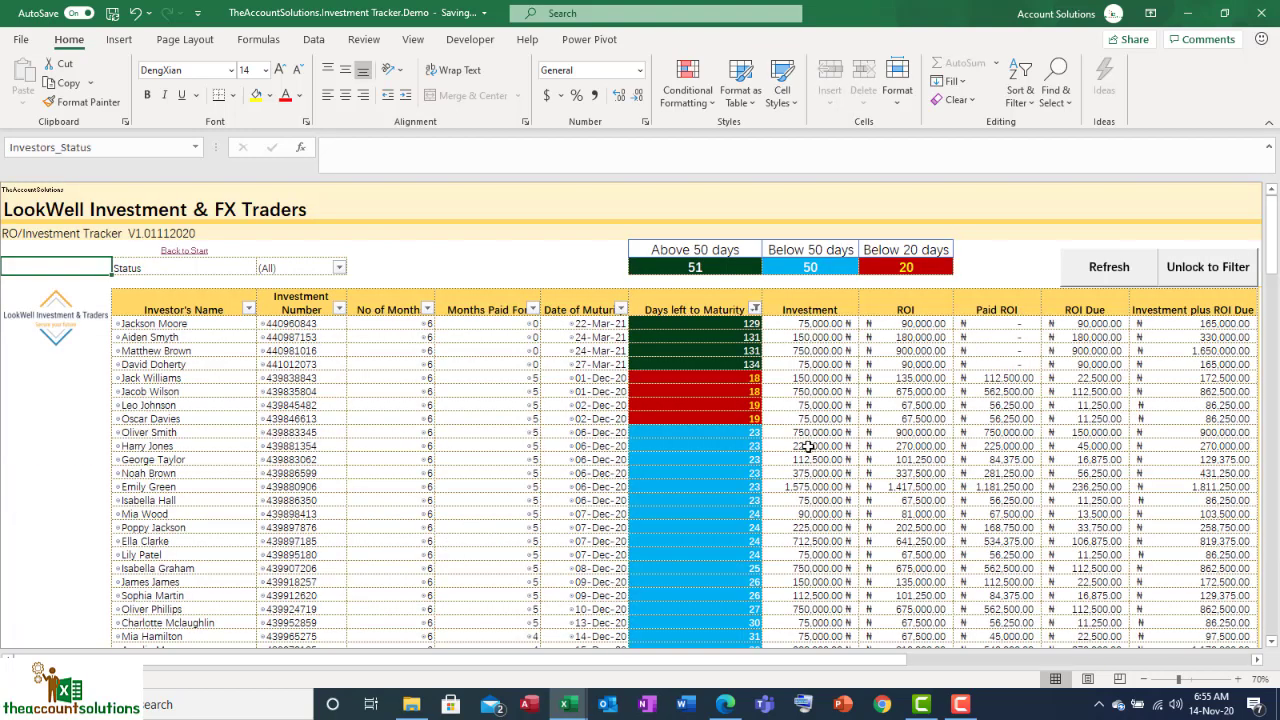
left_click_drag(816, 663, 820, 663)
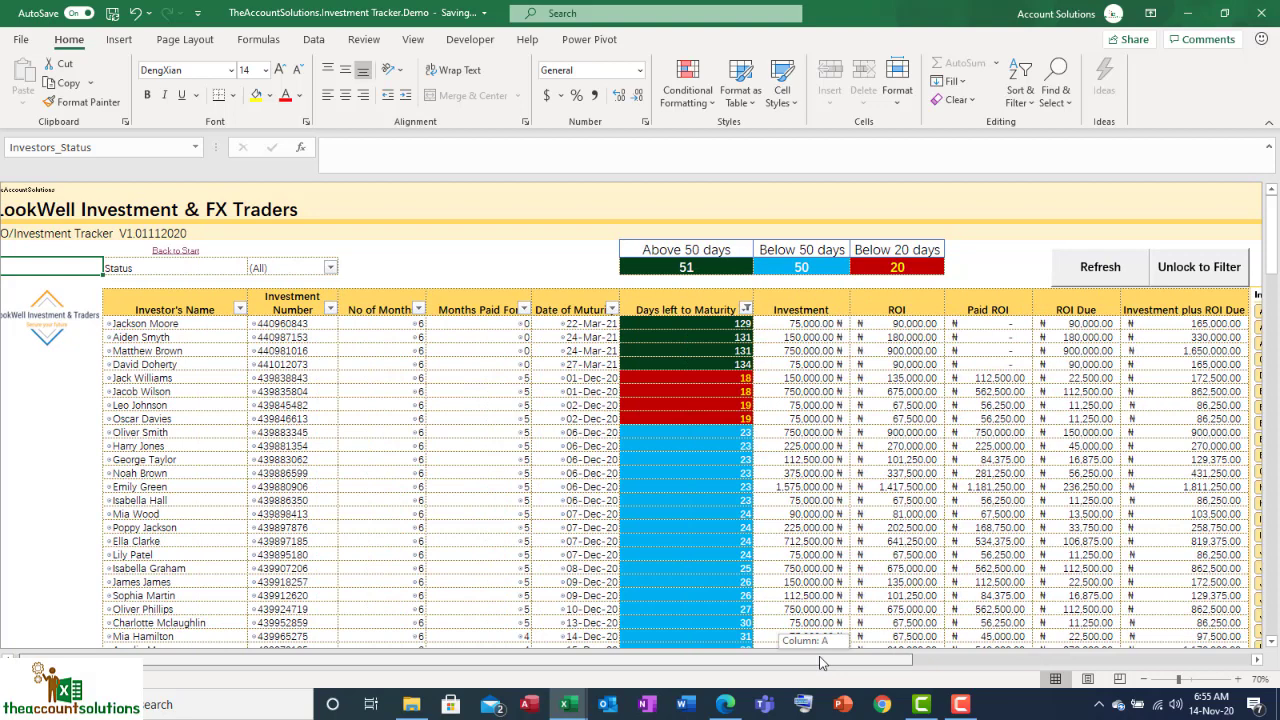
left_click_drag(820, 663, 814, 663)
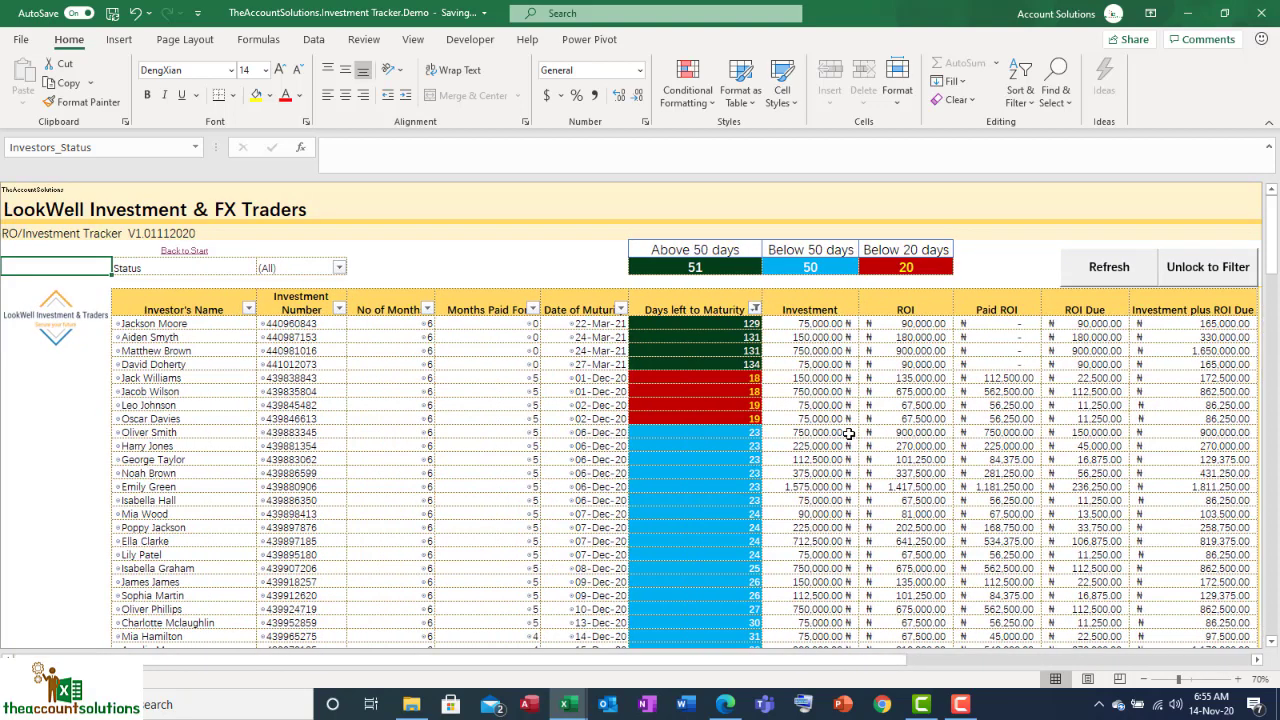
Step: Check the counts above 50, below 50 and below 20 days, some maturity rows, then return to start
left_click(678, 268)
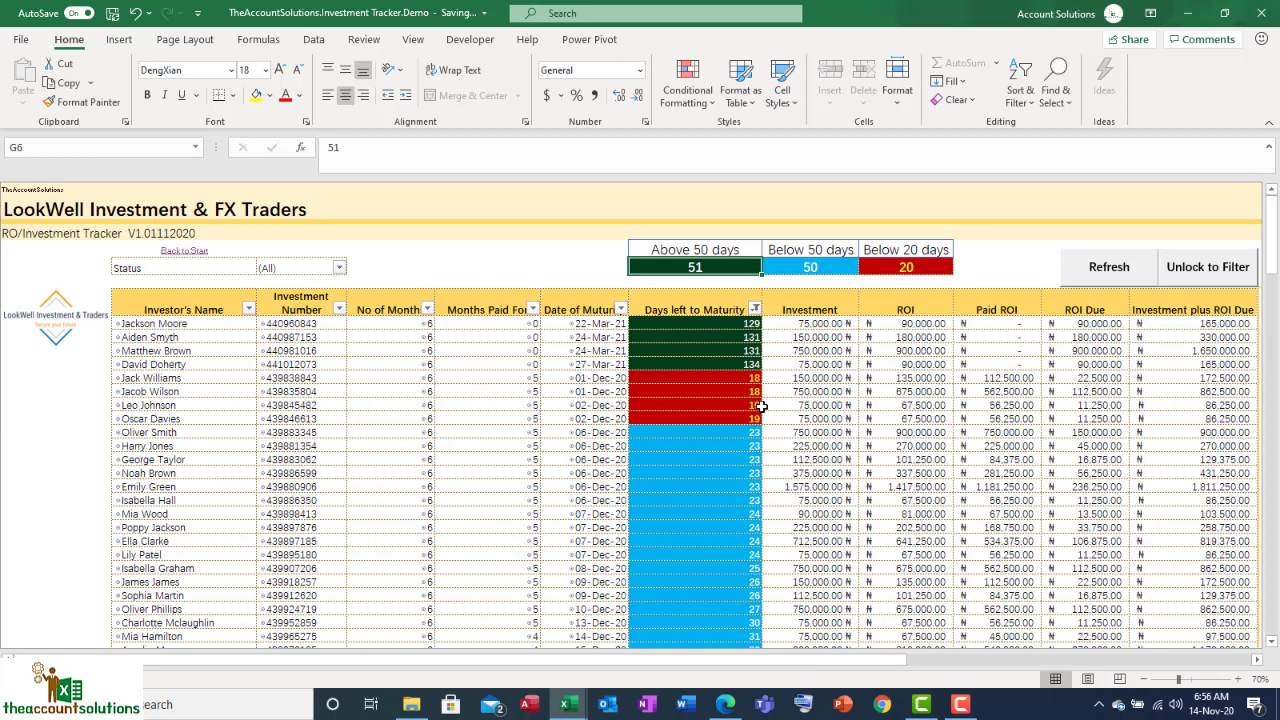
left_click(821, 268)
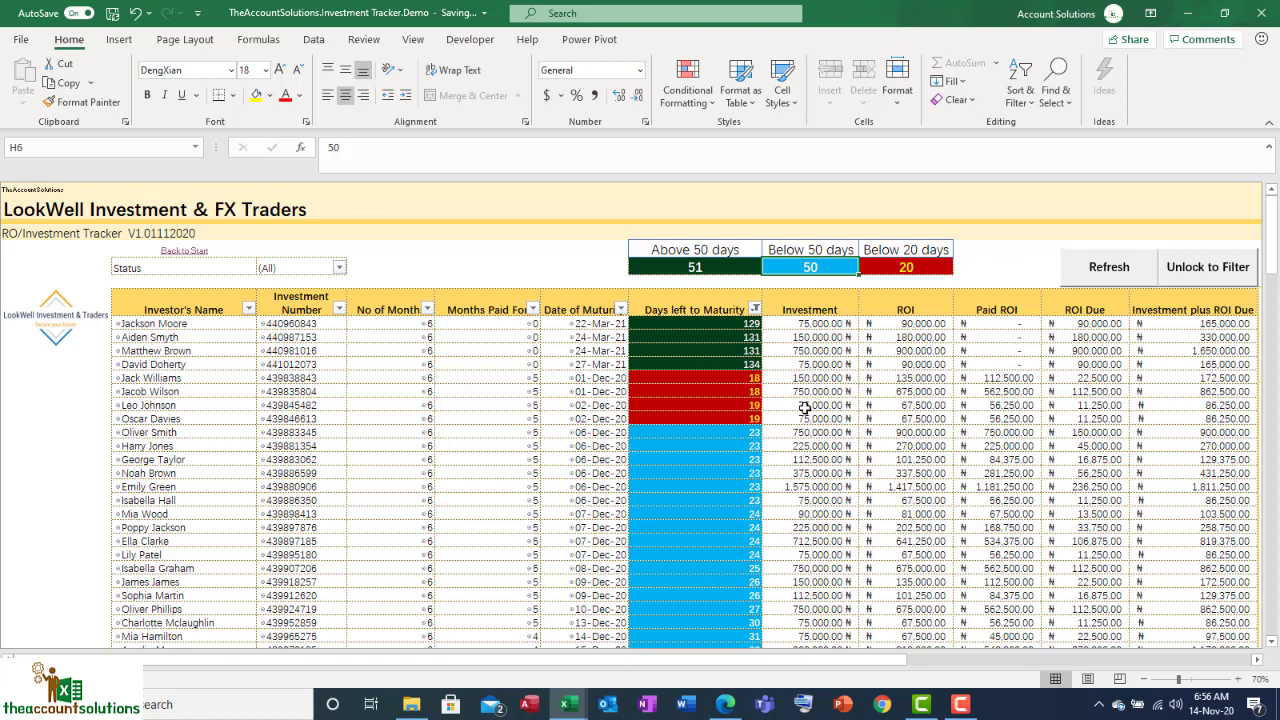
left_click(915, 267)
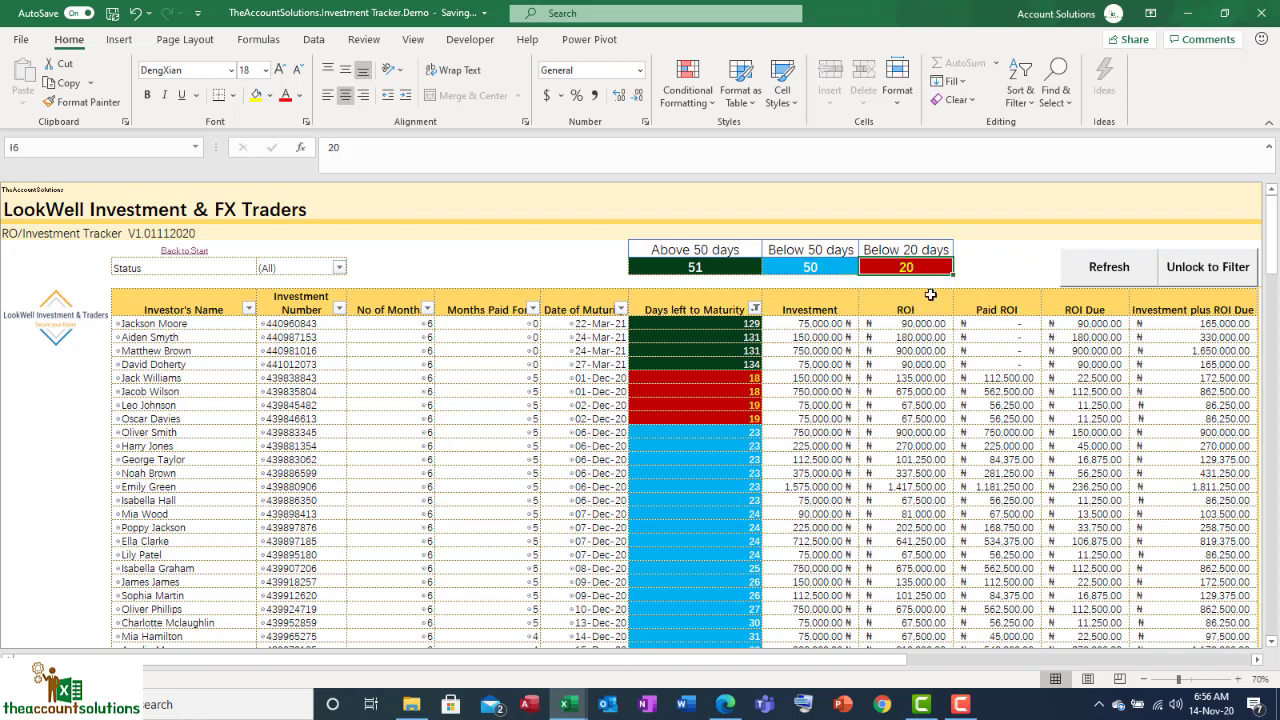
left_click(720, 400)
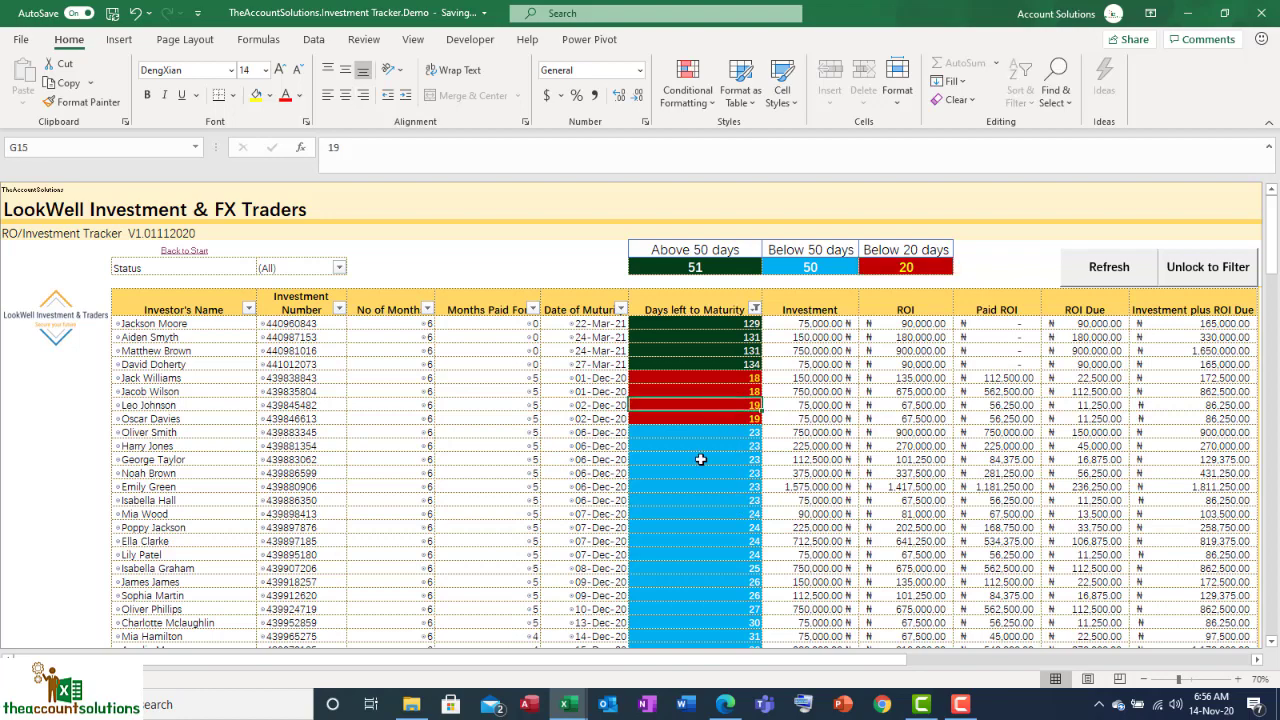
scroll(700, 459, "down", 8)
scroll(705, 470, "up", 8)
left_click(619, 456)
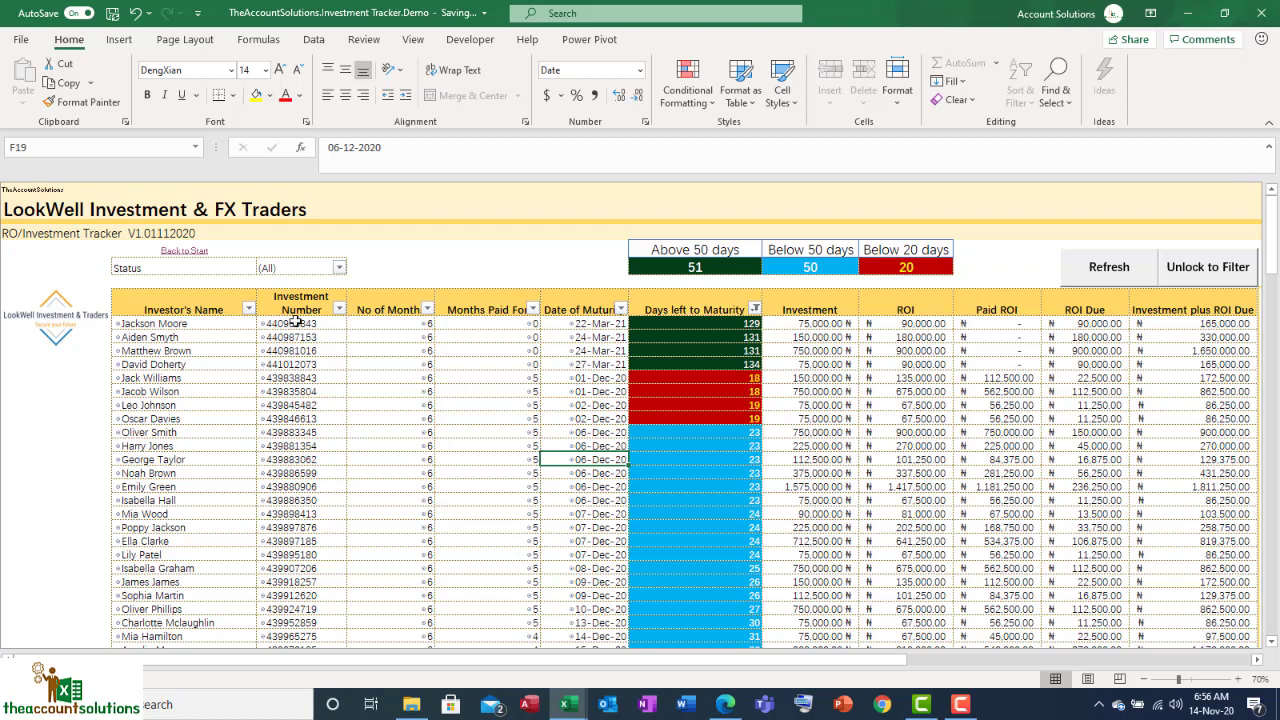
left_click(193, 252)
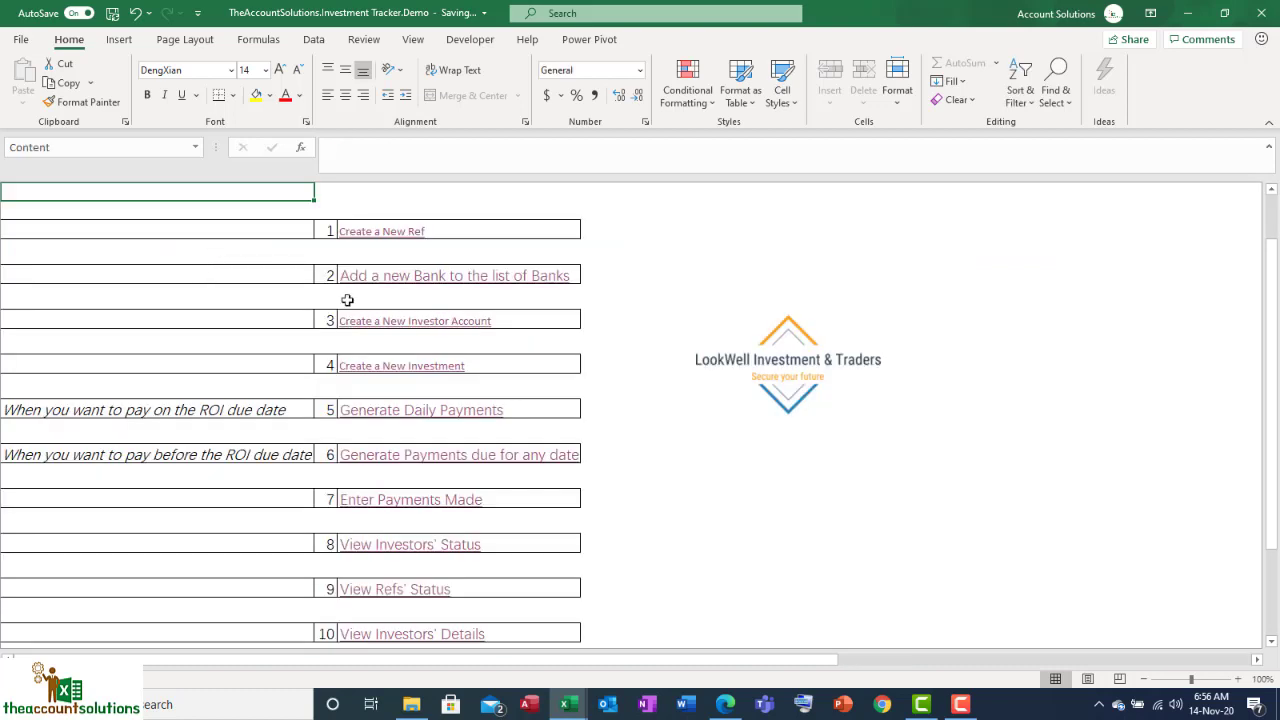
Step: Open the Create a New Investor Account form, scroll to it, and select the Phone Number cell
left_click(409, 328)
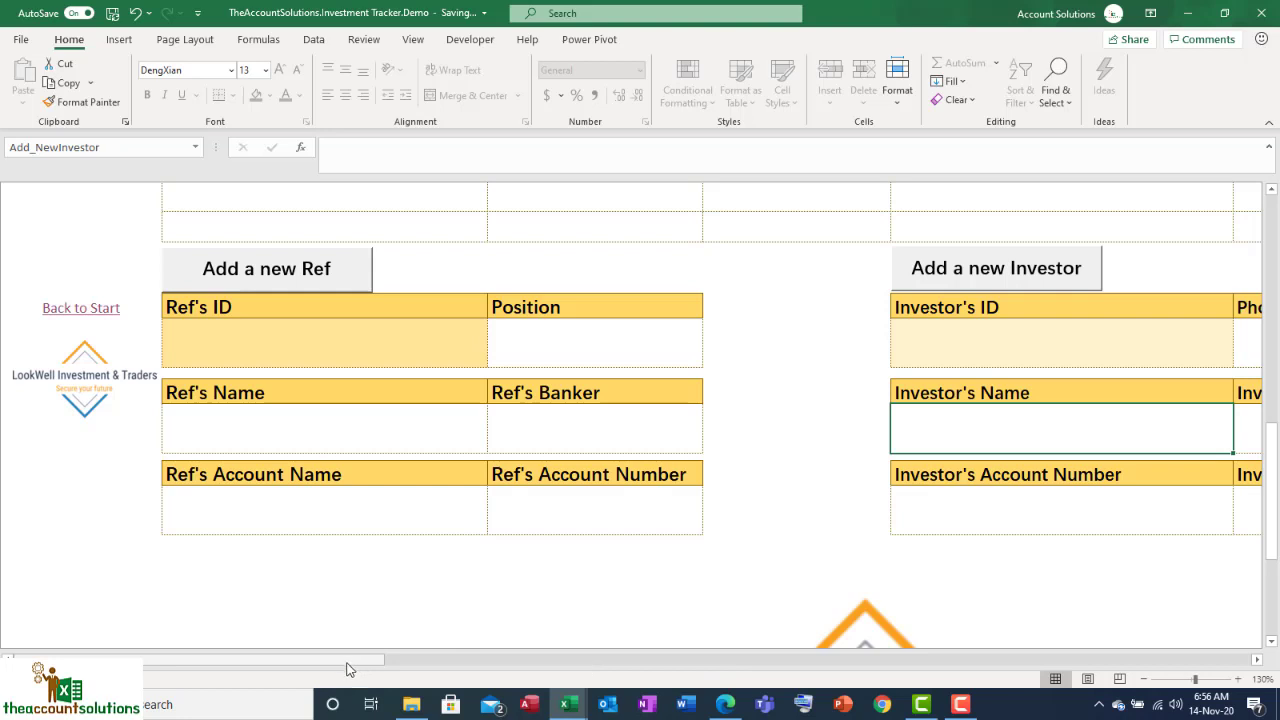
left_click_drag(351, 668, 440, 668)
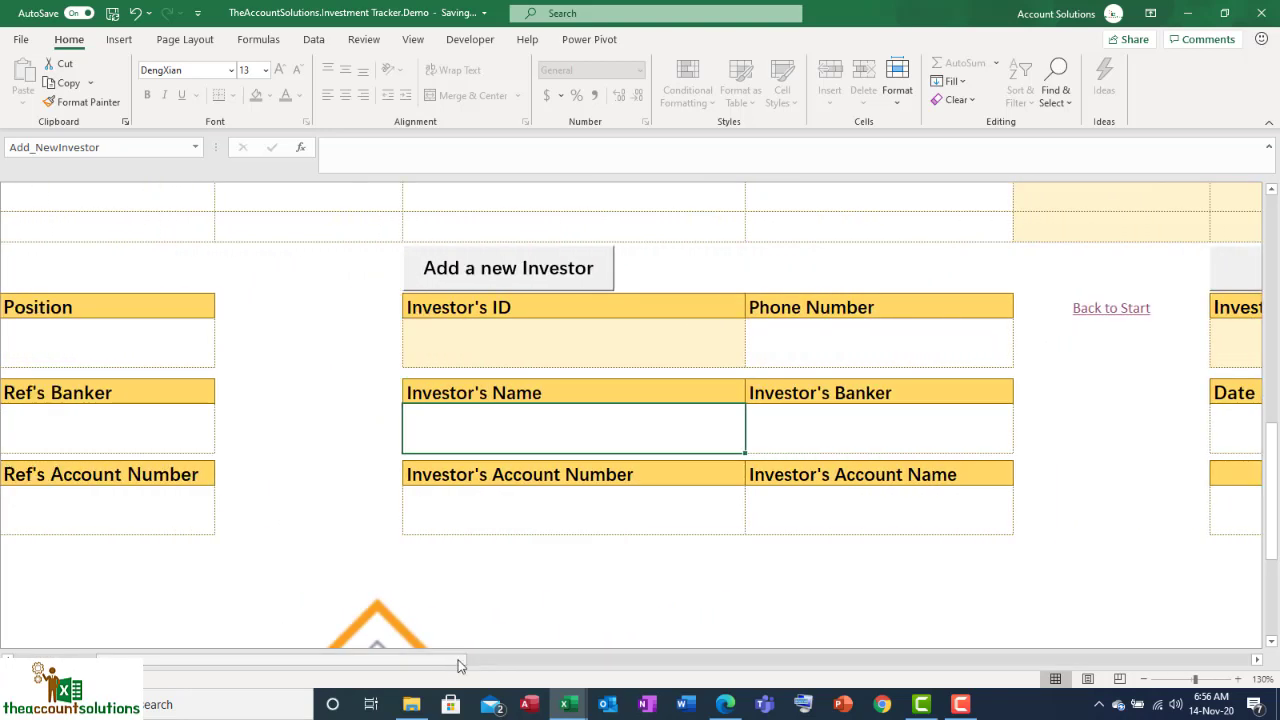
left_click(878, 358)
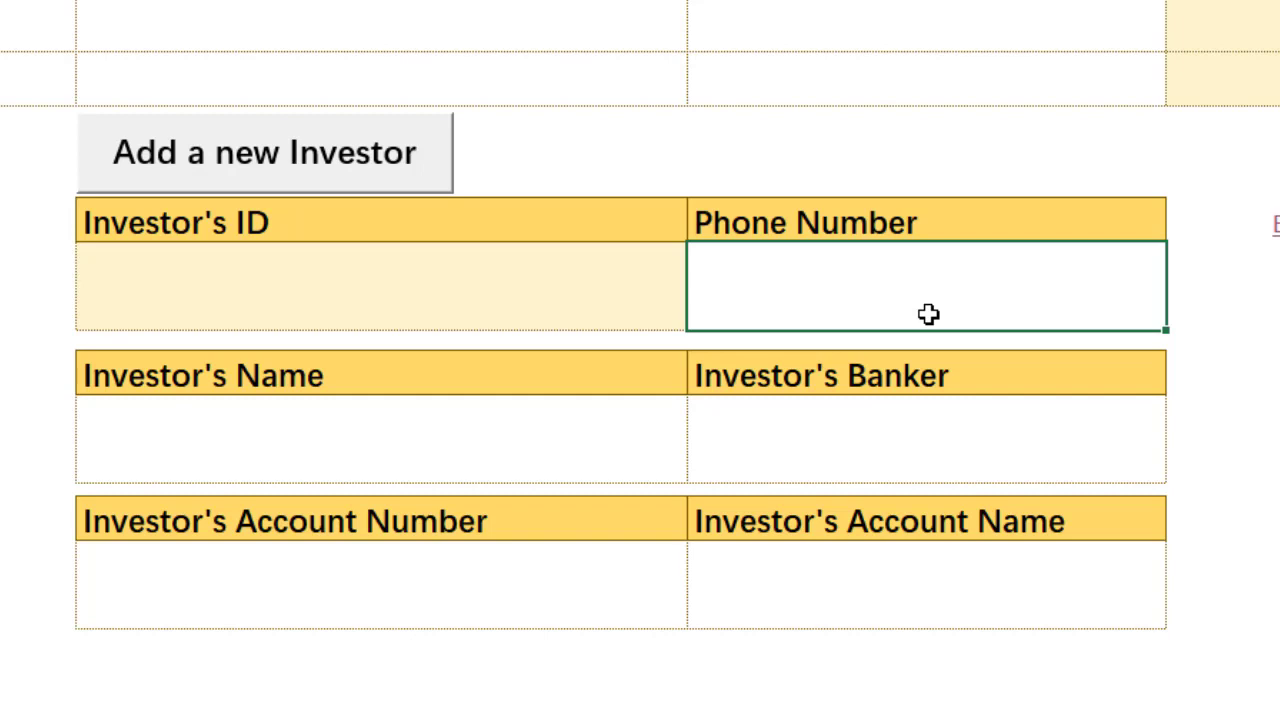
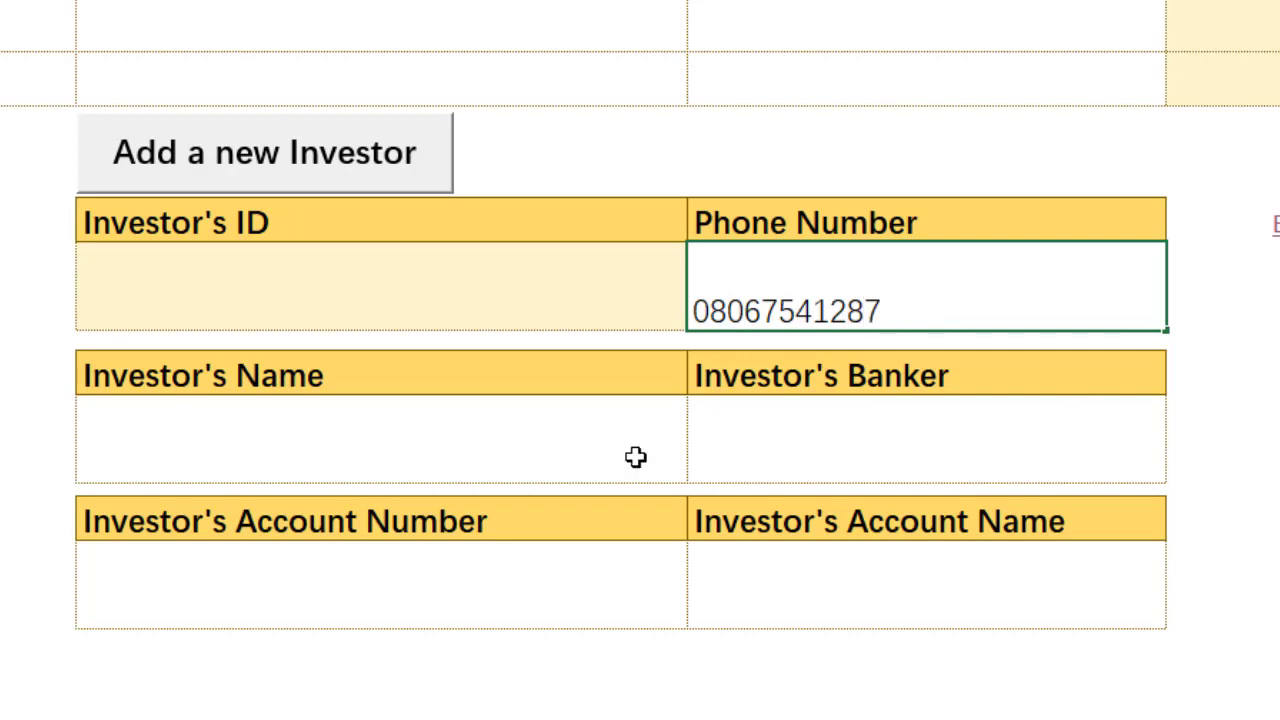
Step: Enter the investor's phone number and corrected name, and choose Ecobank Nigeria Plc as banker
left_click(578, 457)
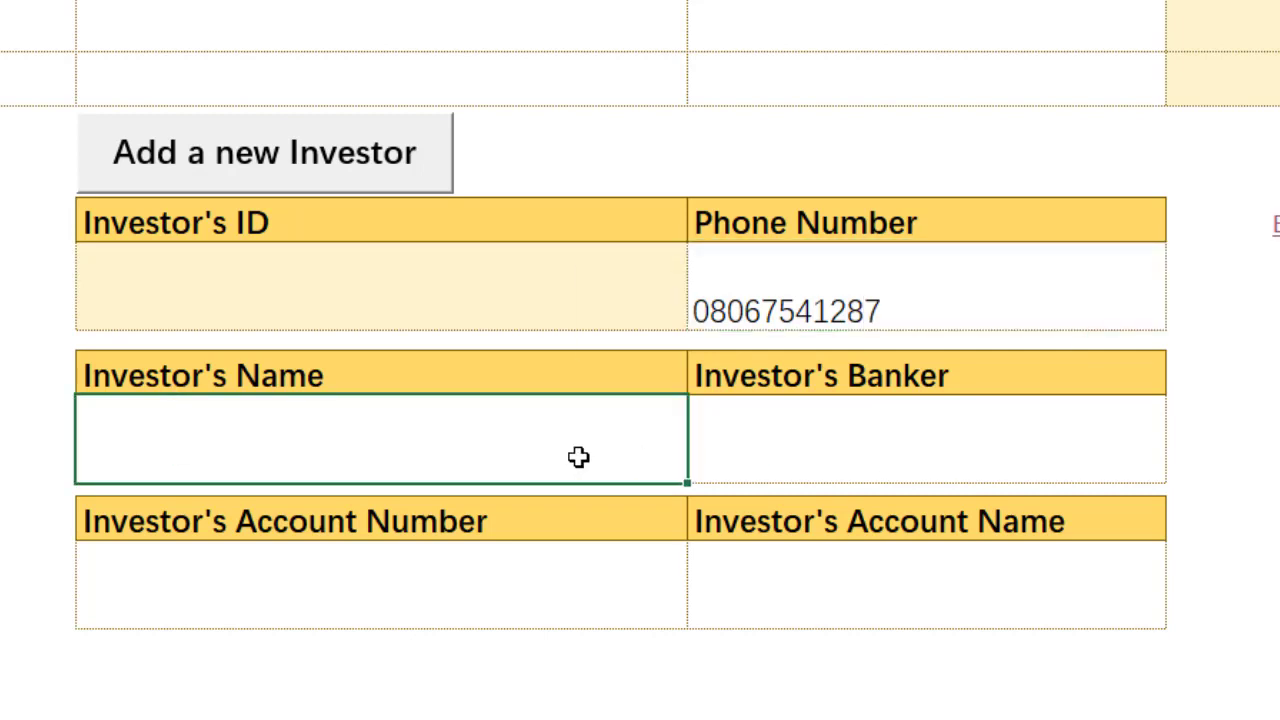
type("Wakak")
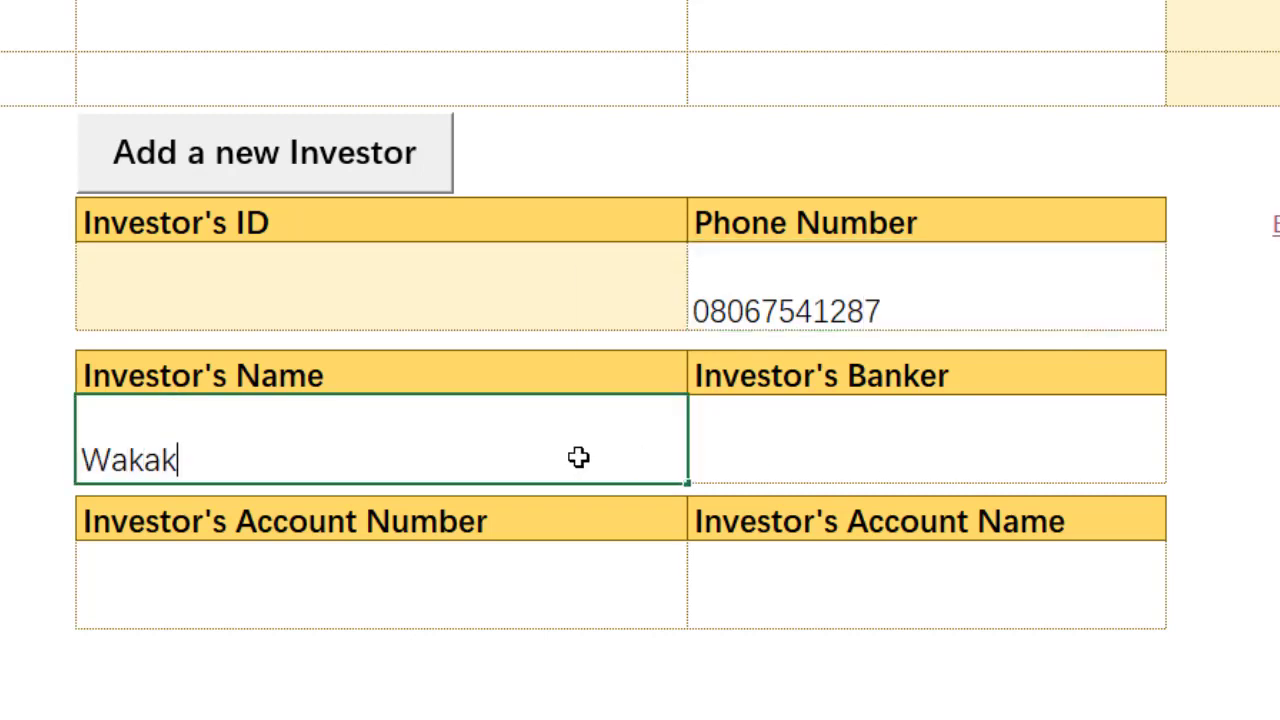
key("BackSpace")
type("waka")
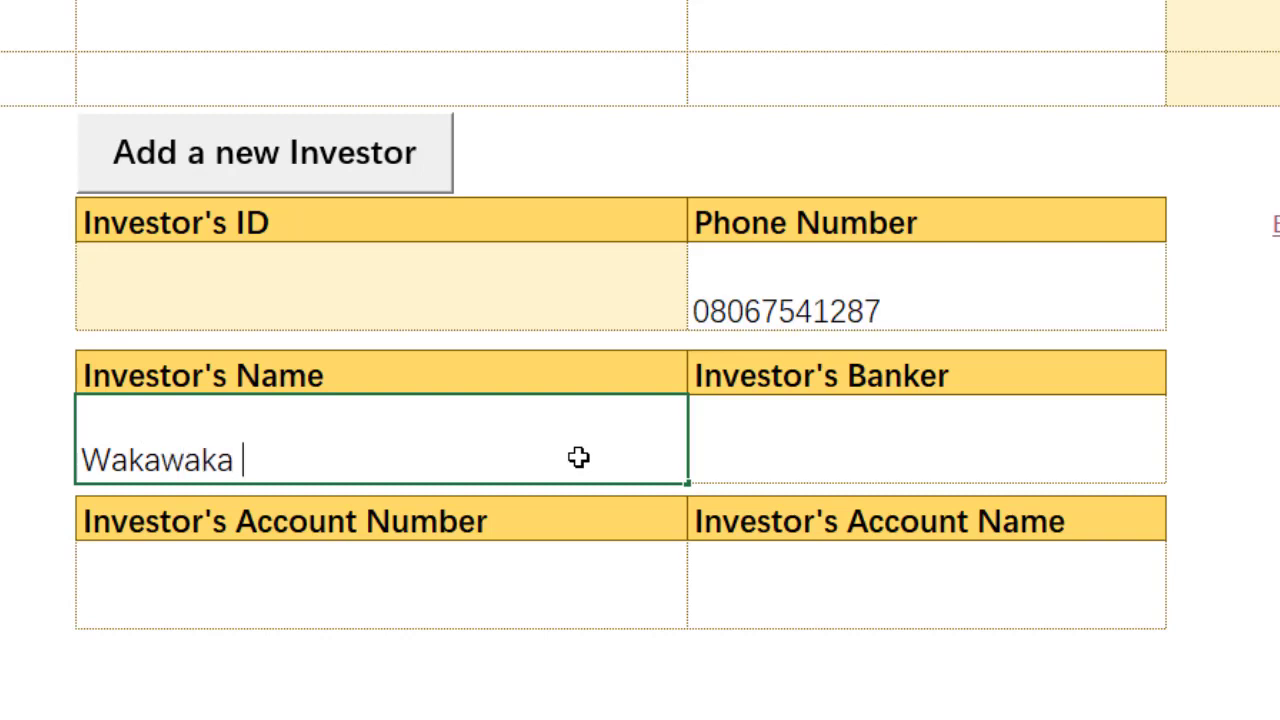
type(" Com")
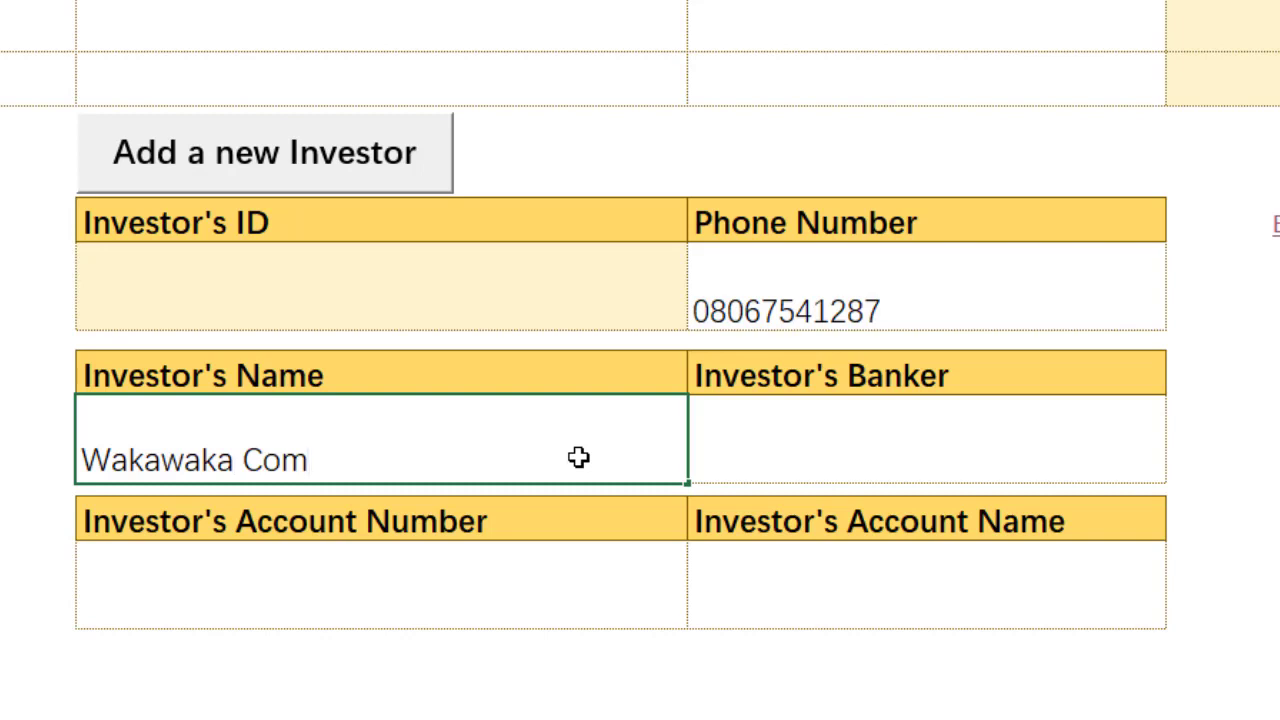
type("eback")
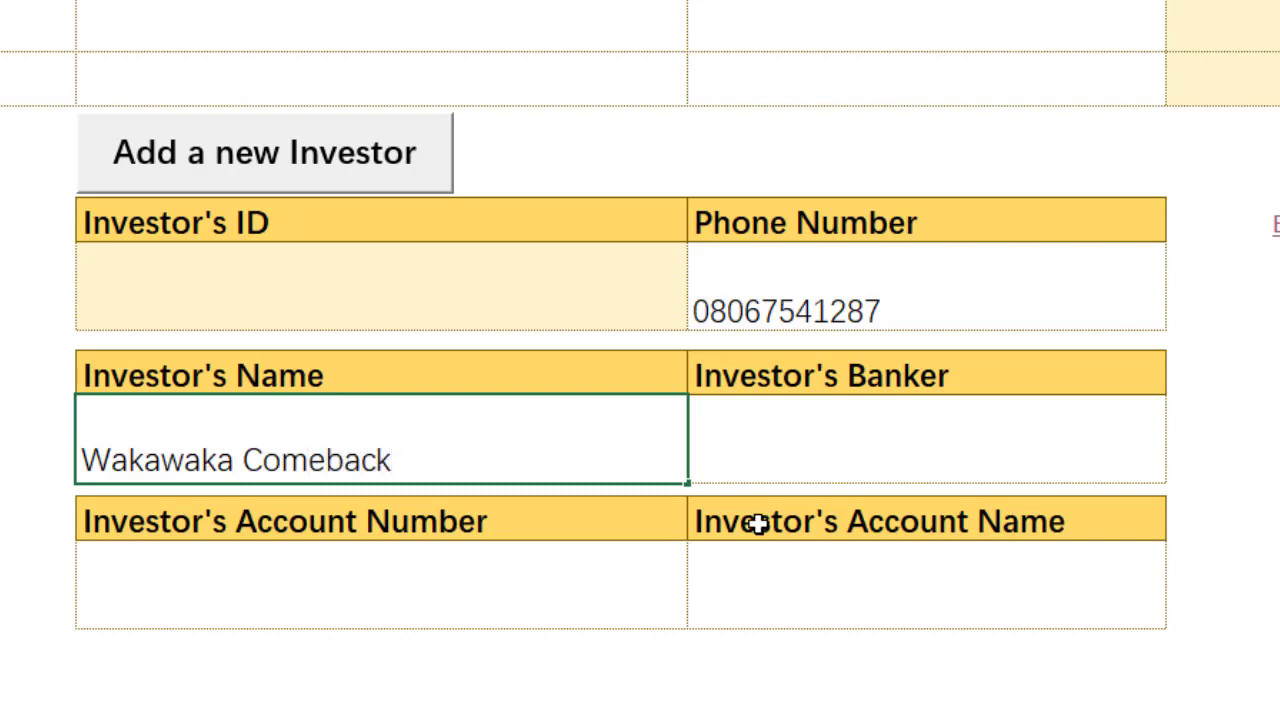
left_click(966, 442)
left_click(1178, 468)
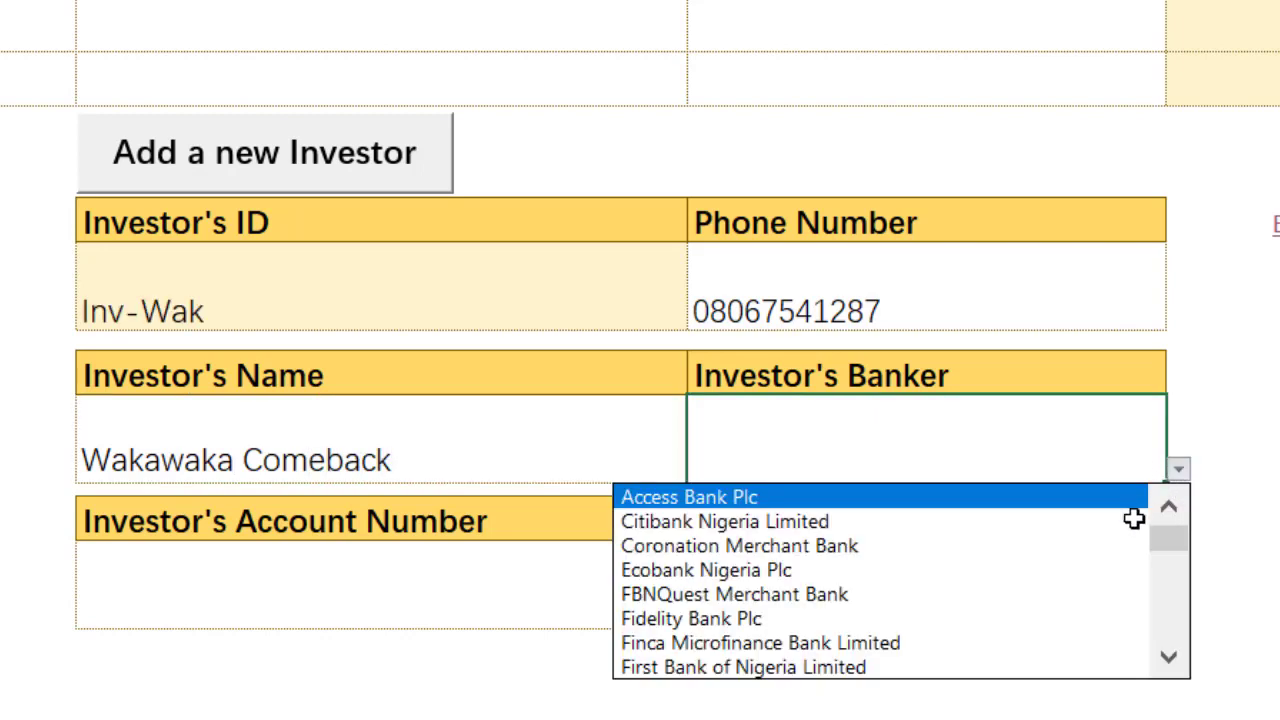
left_click(1089, 572)
Step: Enter the account number and paste the investor's name as a value into Account Name
left_click(392, 584)
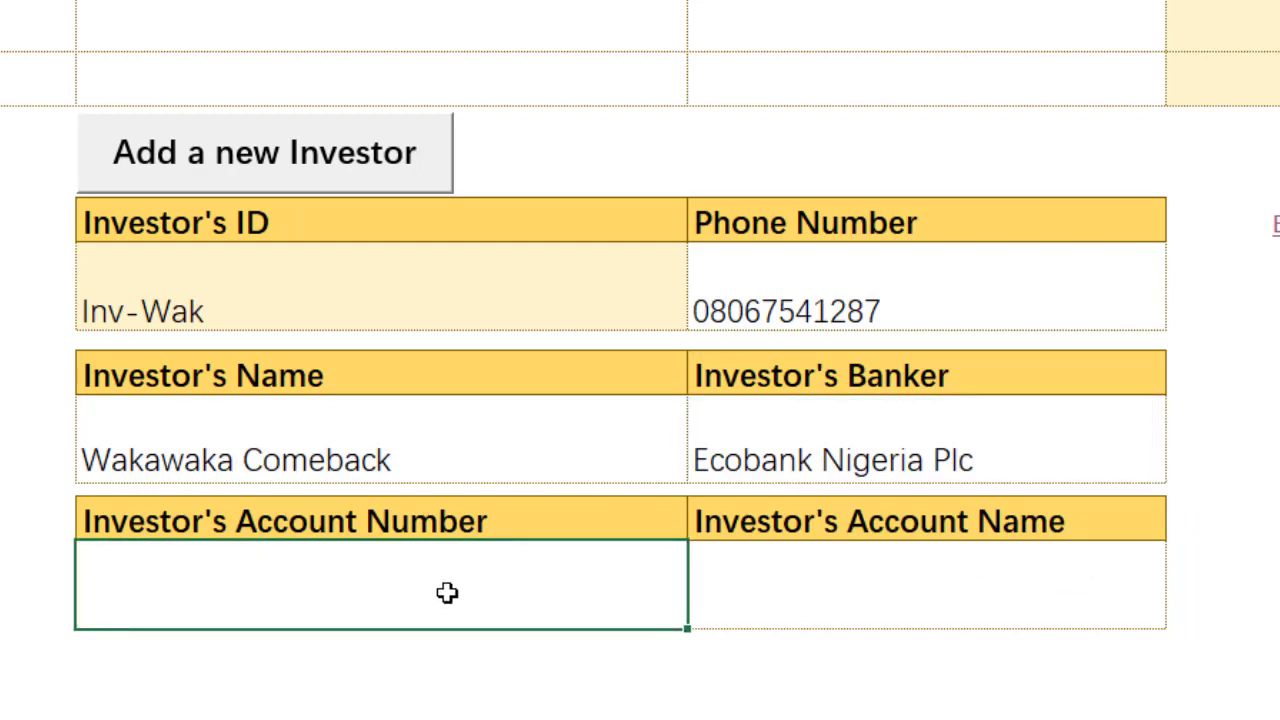
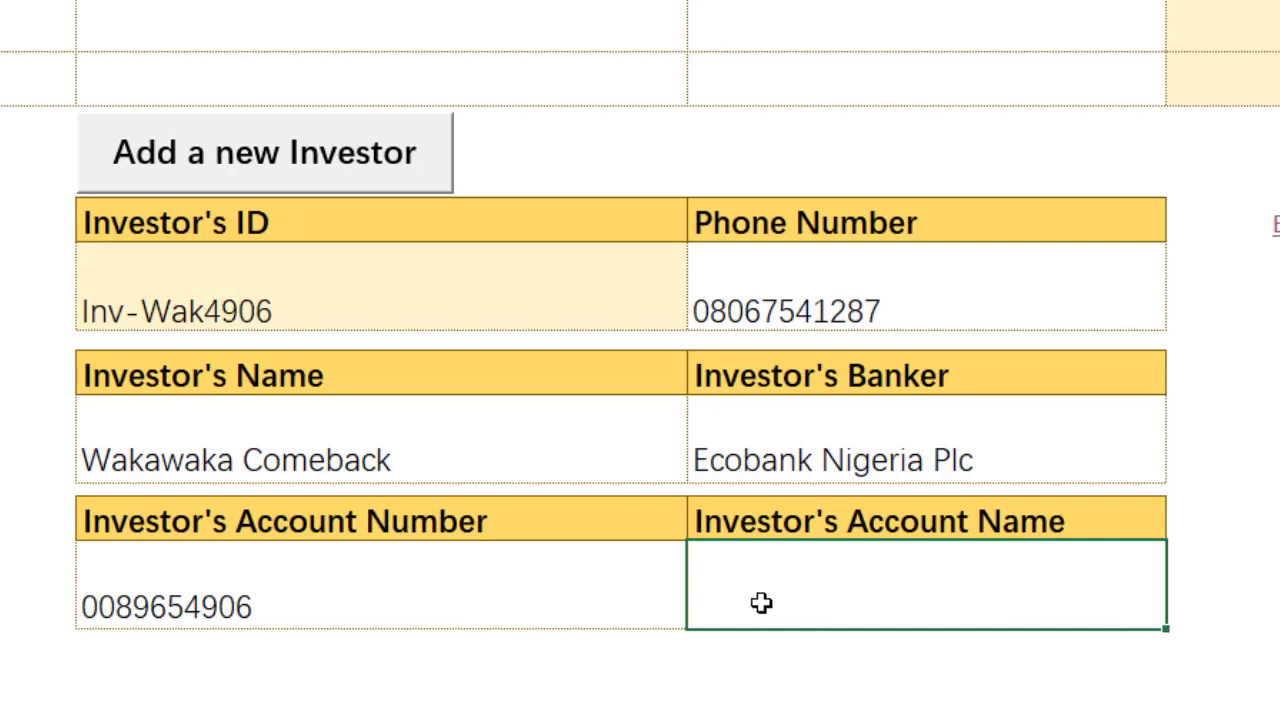
left_click(300, 451)
left_click(820, 560)
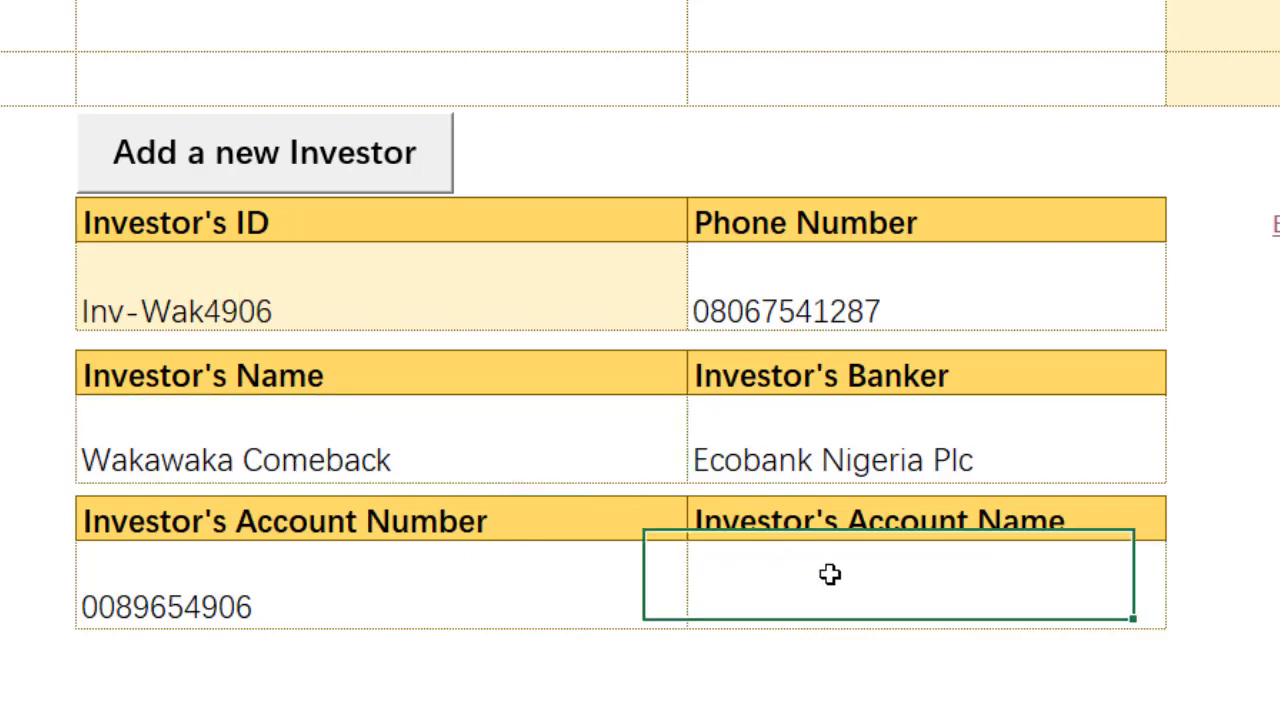
left_click(405, 412)
key("ctrl+c")
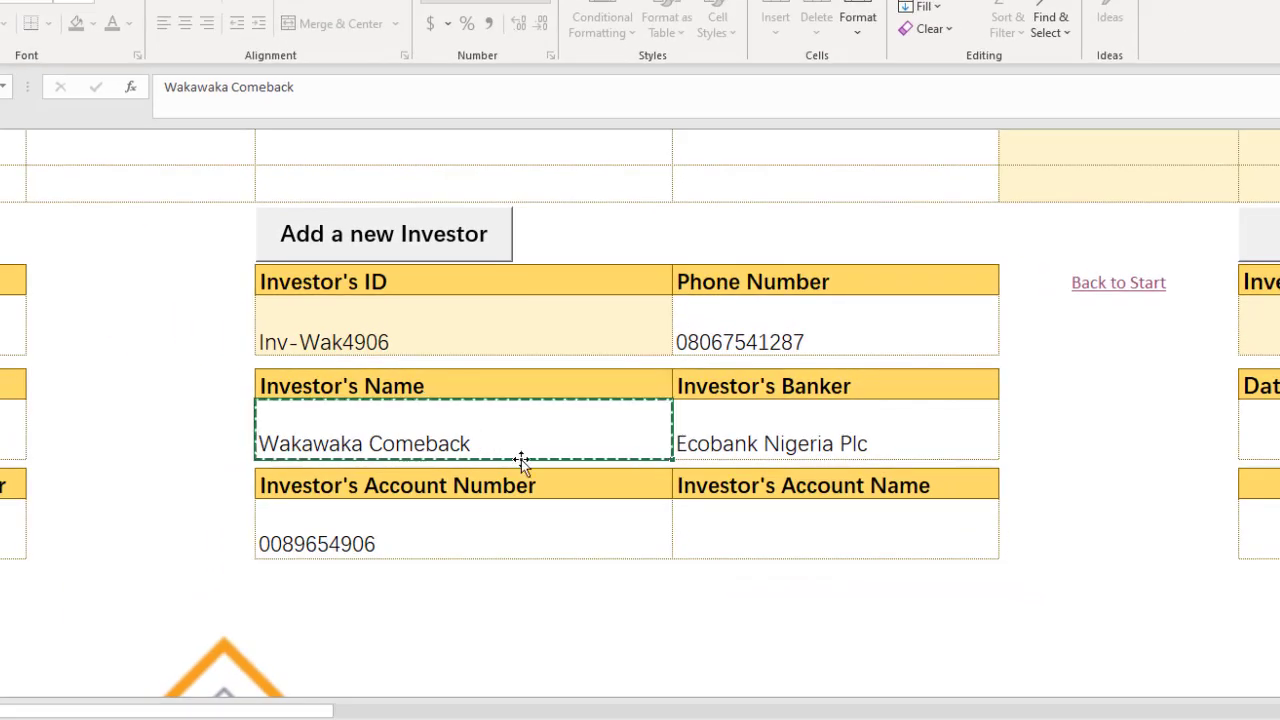
right_click(760, 530)
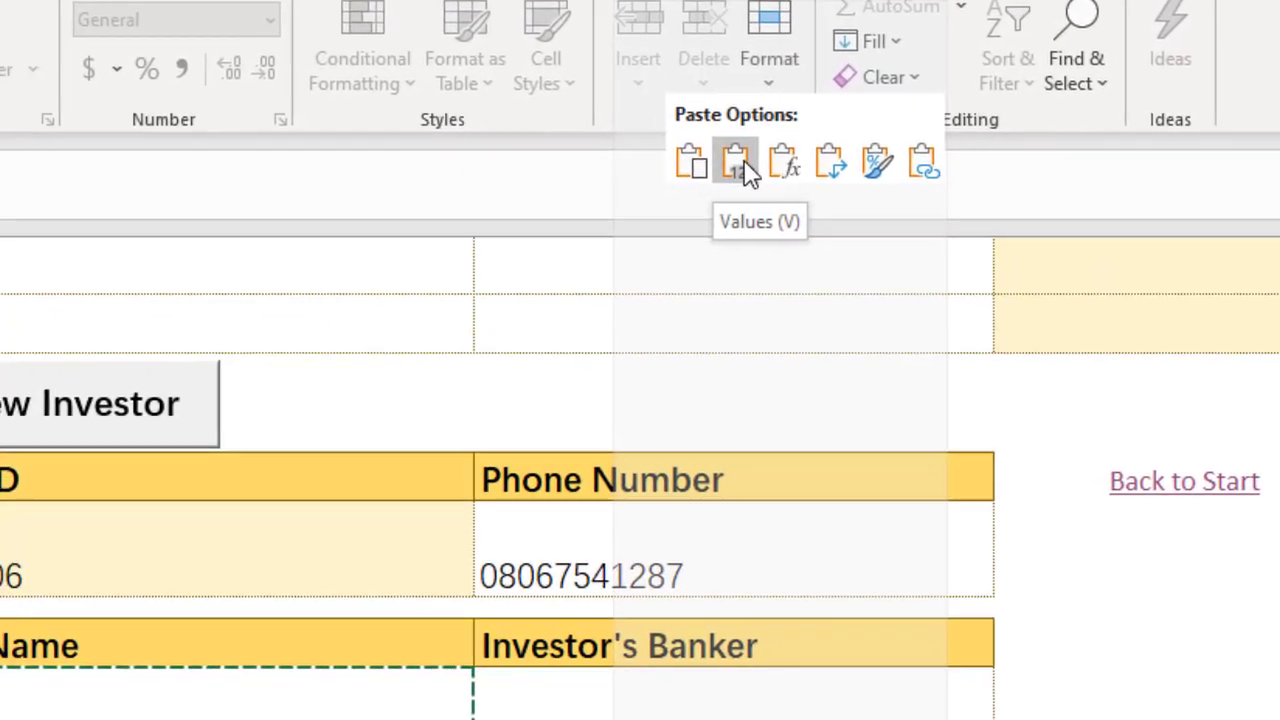
left_click(806, 108)
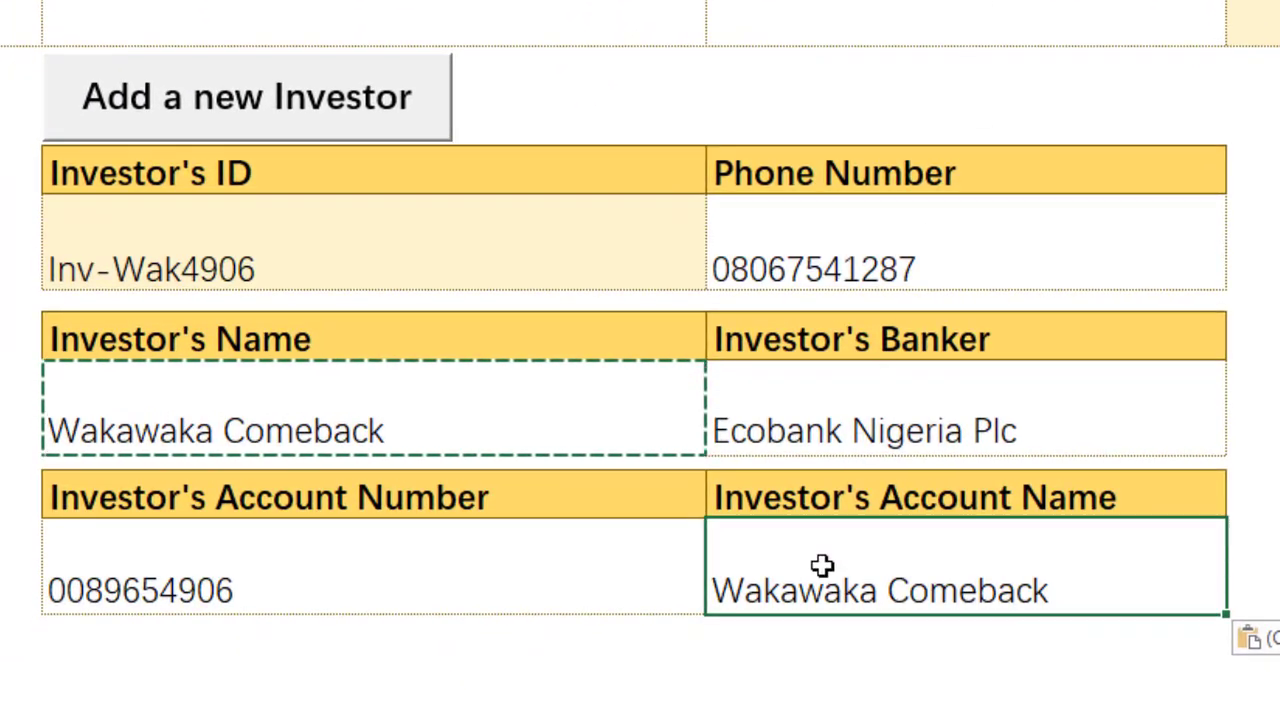
key("Escape")
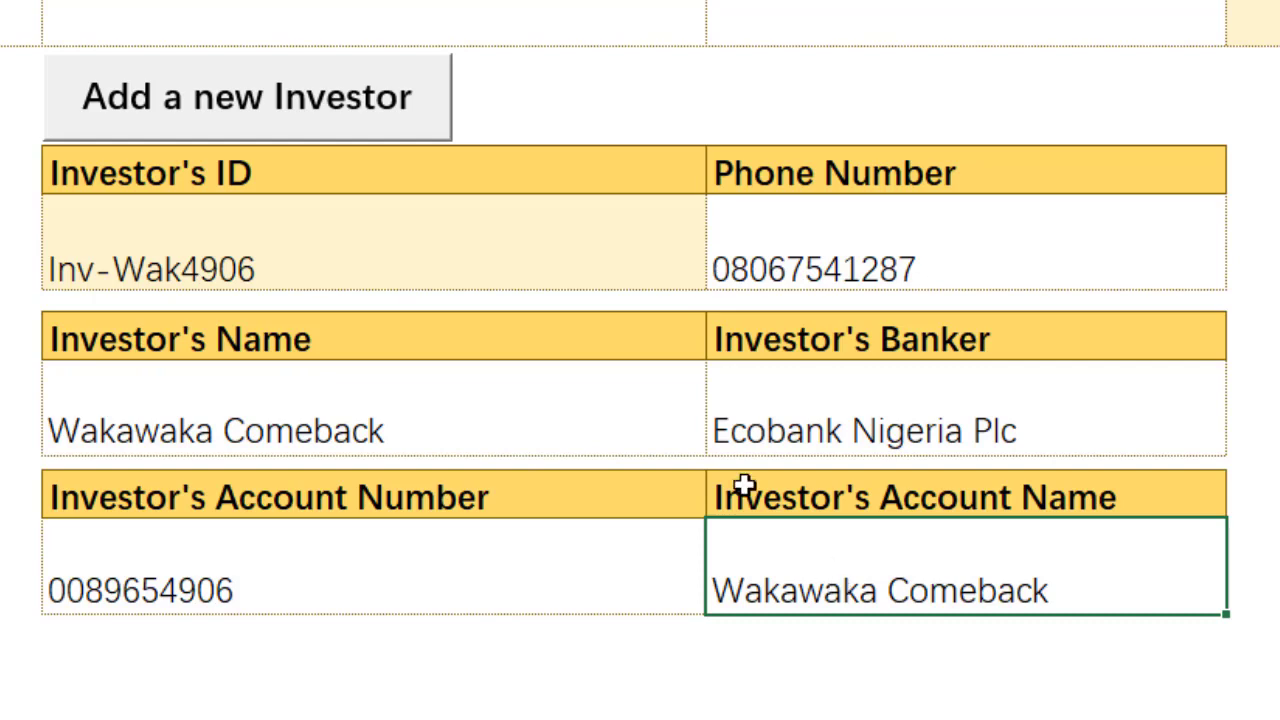
Step: Post the entry with Add a new Investor, declining once, then confirming Yes and OK
left_click(336, 114)
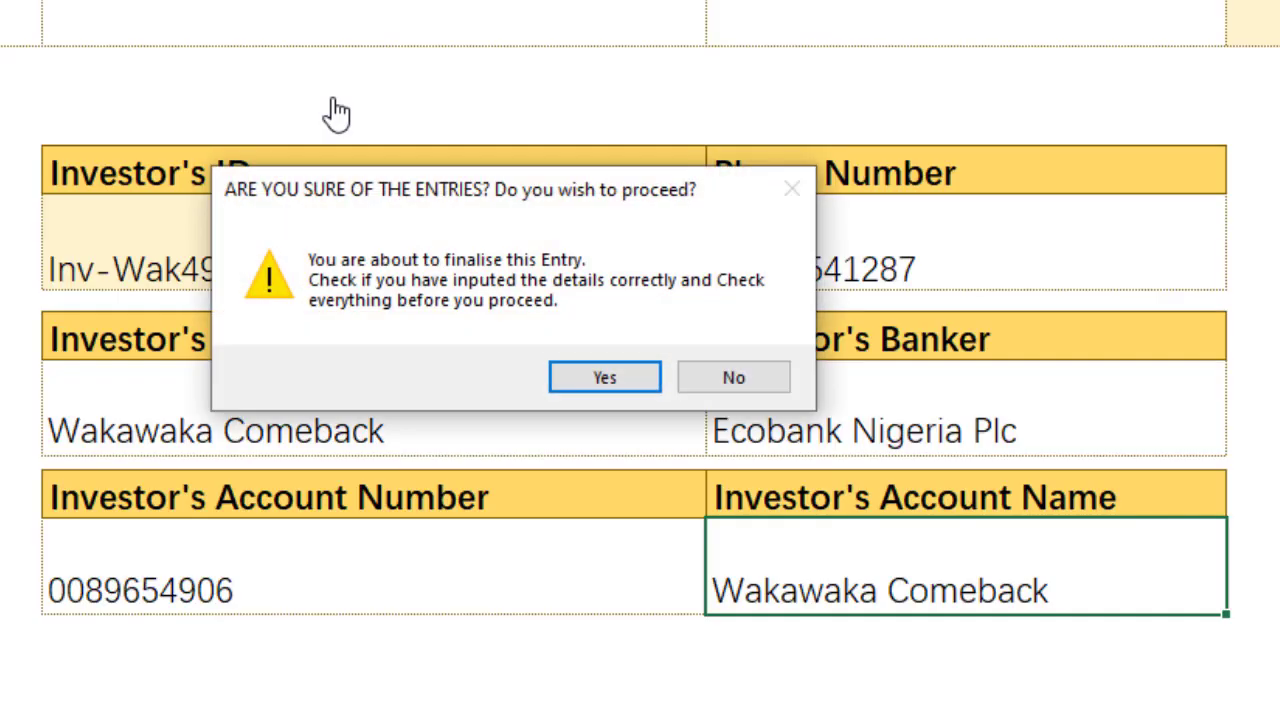
left_click(733, 378)
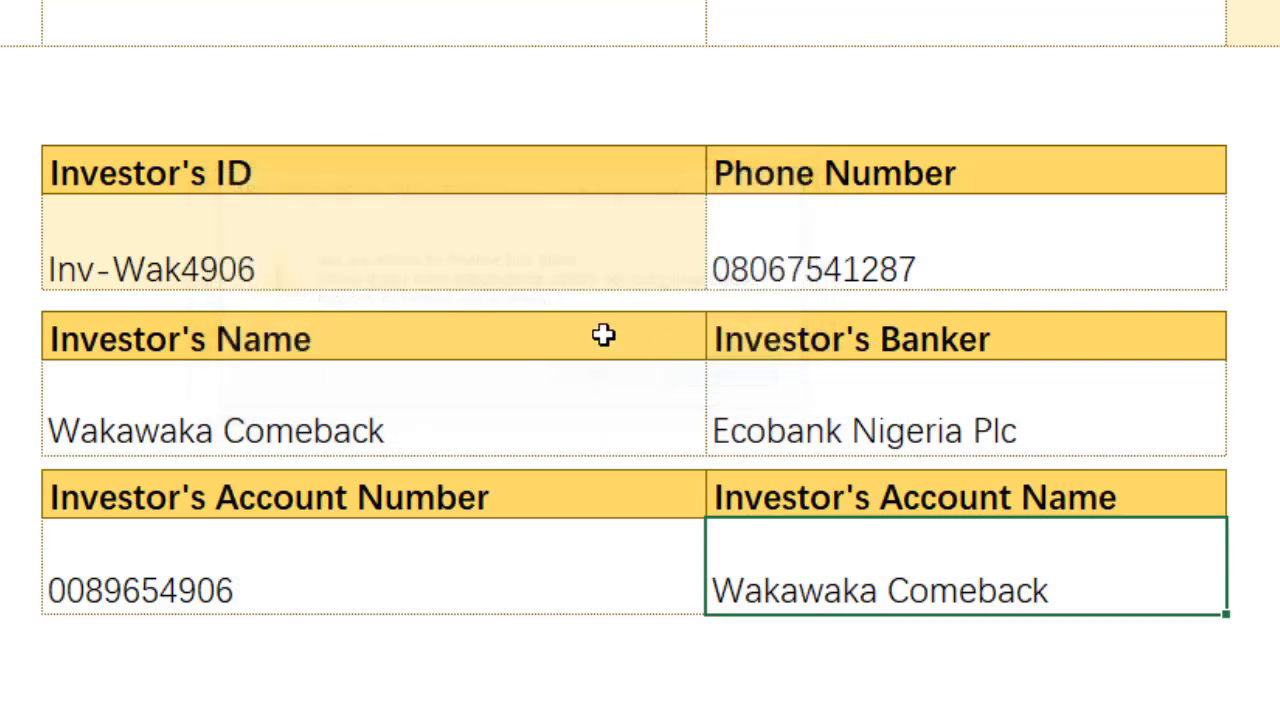
left_click(218, 255)
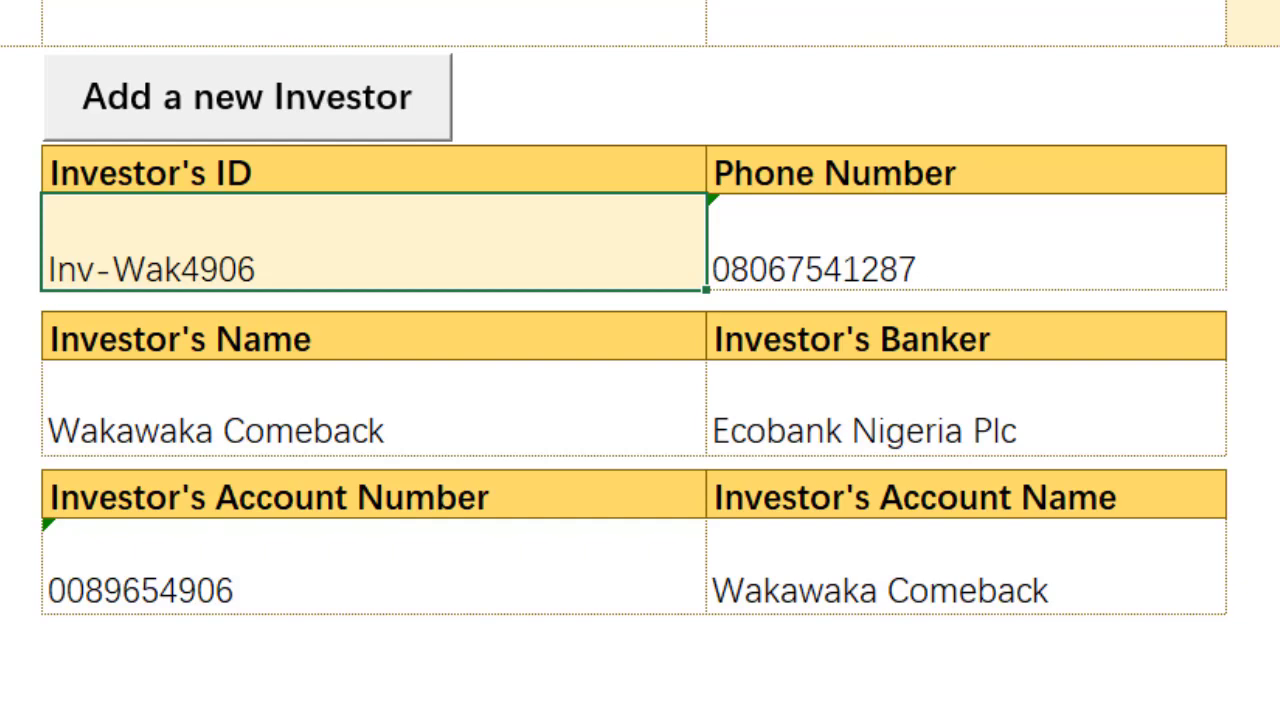
left_click(337, 106)
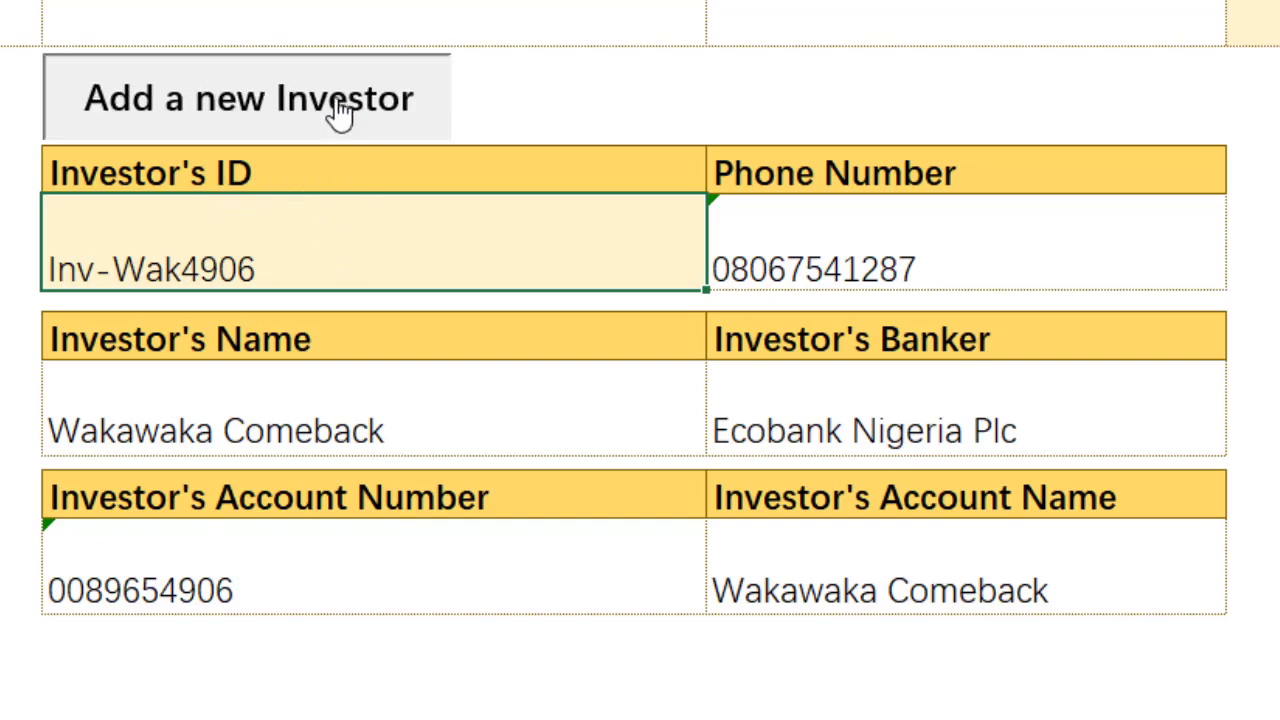
left_click(566, 370)
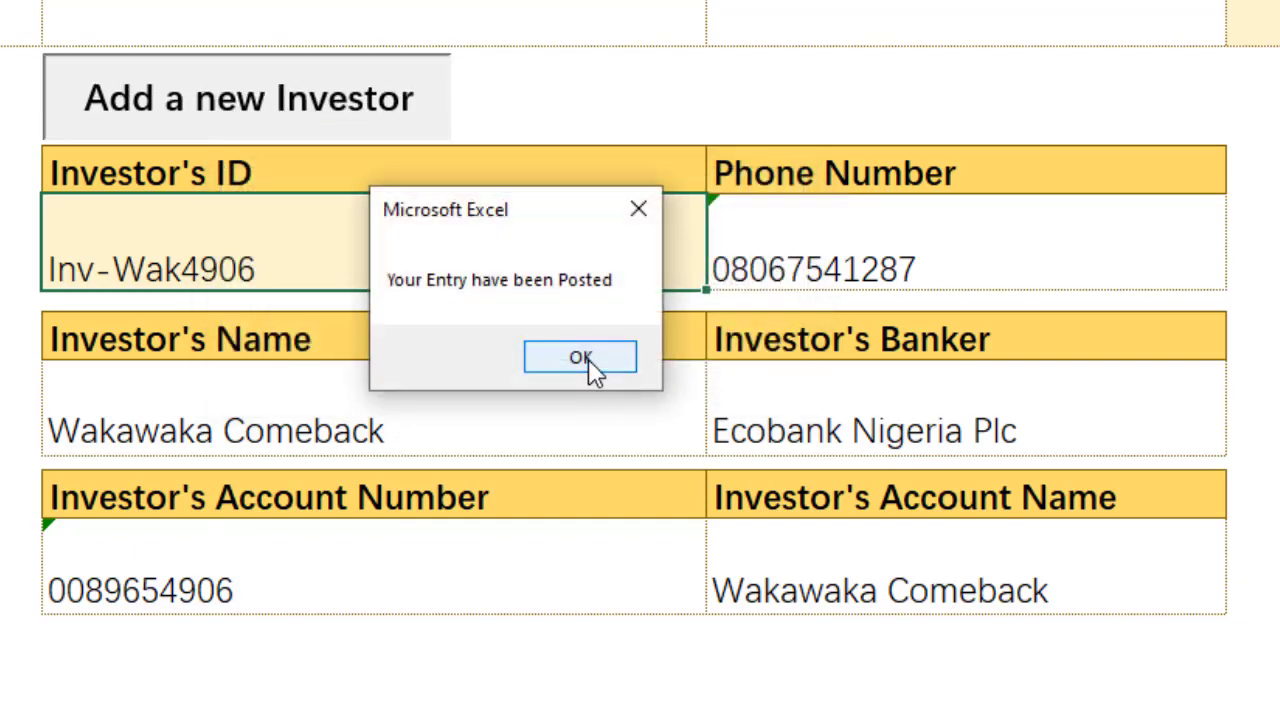
left_click(589, 362)
left_click(869, 252)
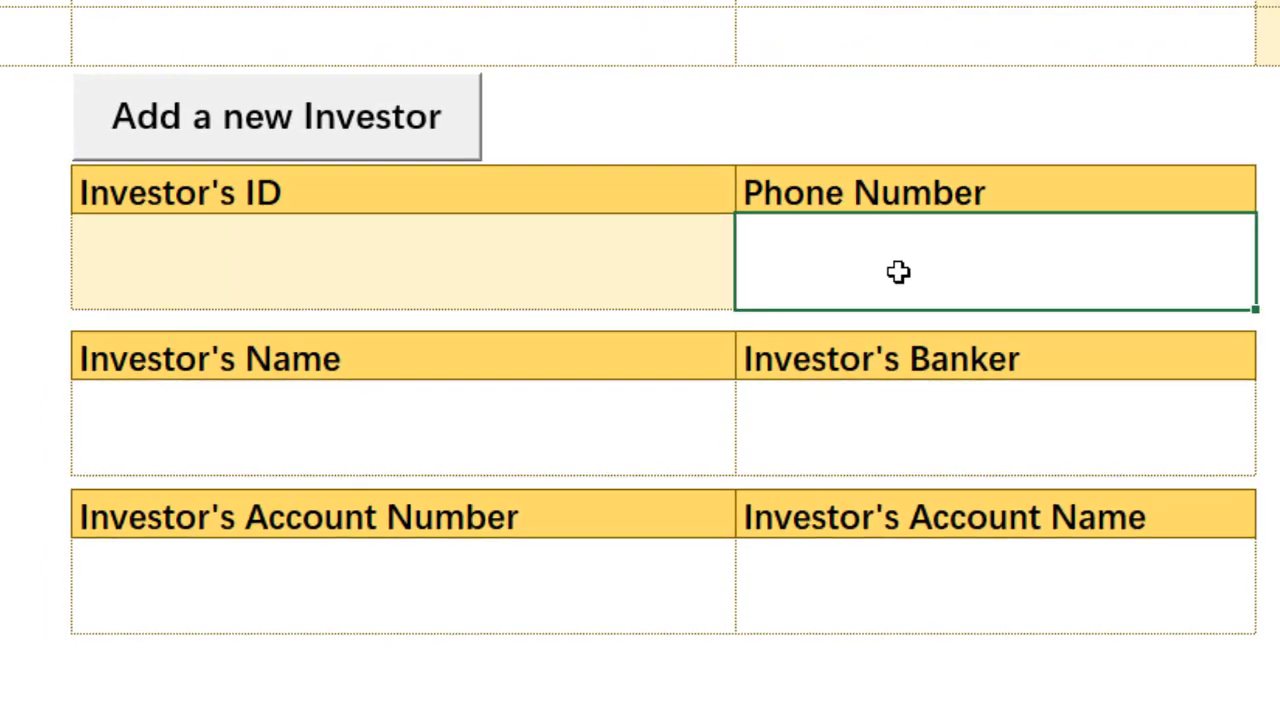
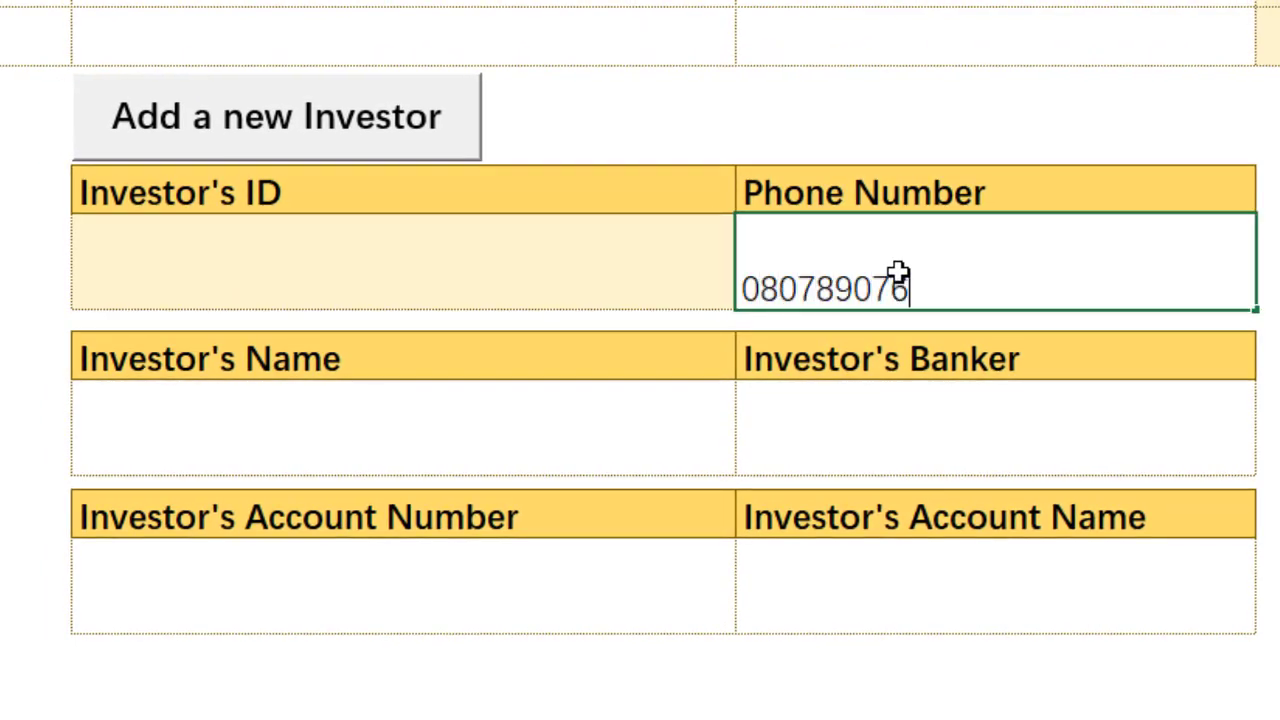
Step: Enter the next investor's phone number and name, and choose Fidelity Bank Plc as banker
left_click(591, 450)
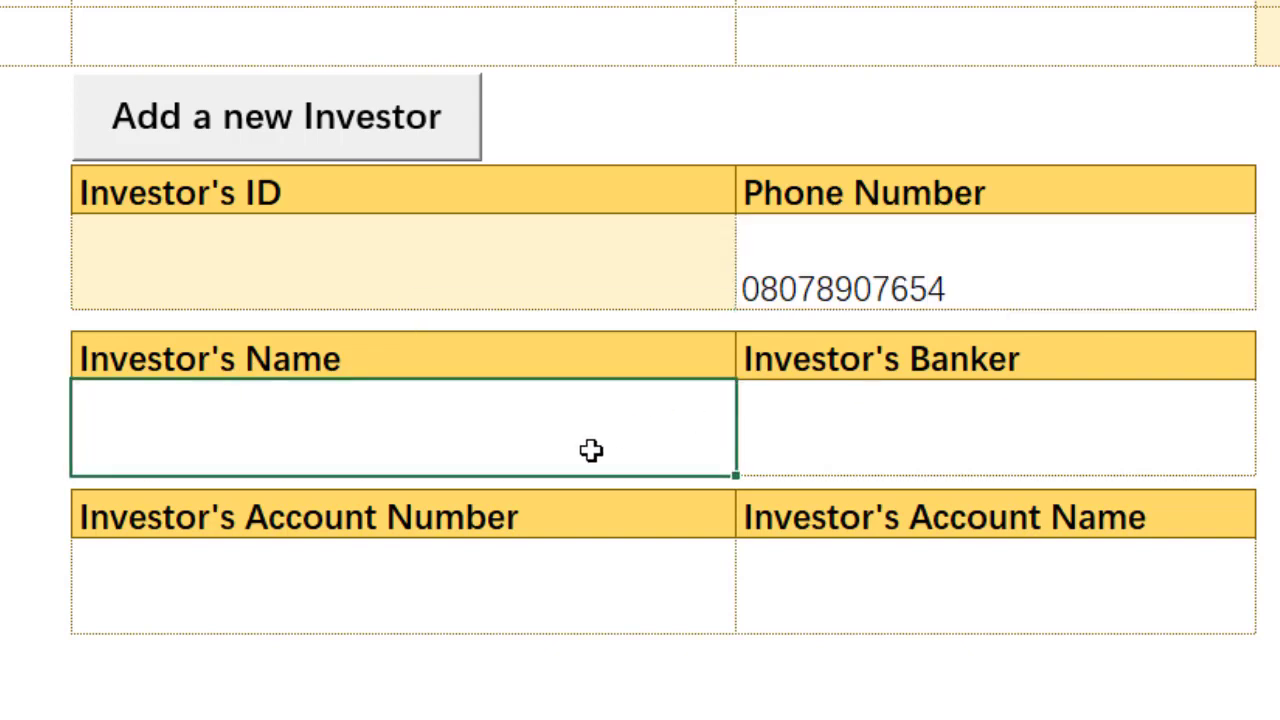
type("Idon")
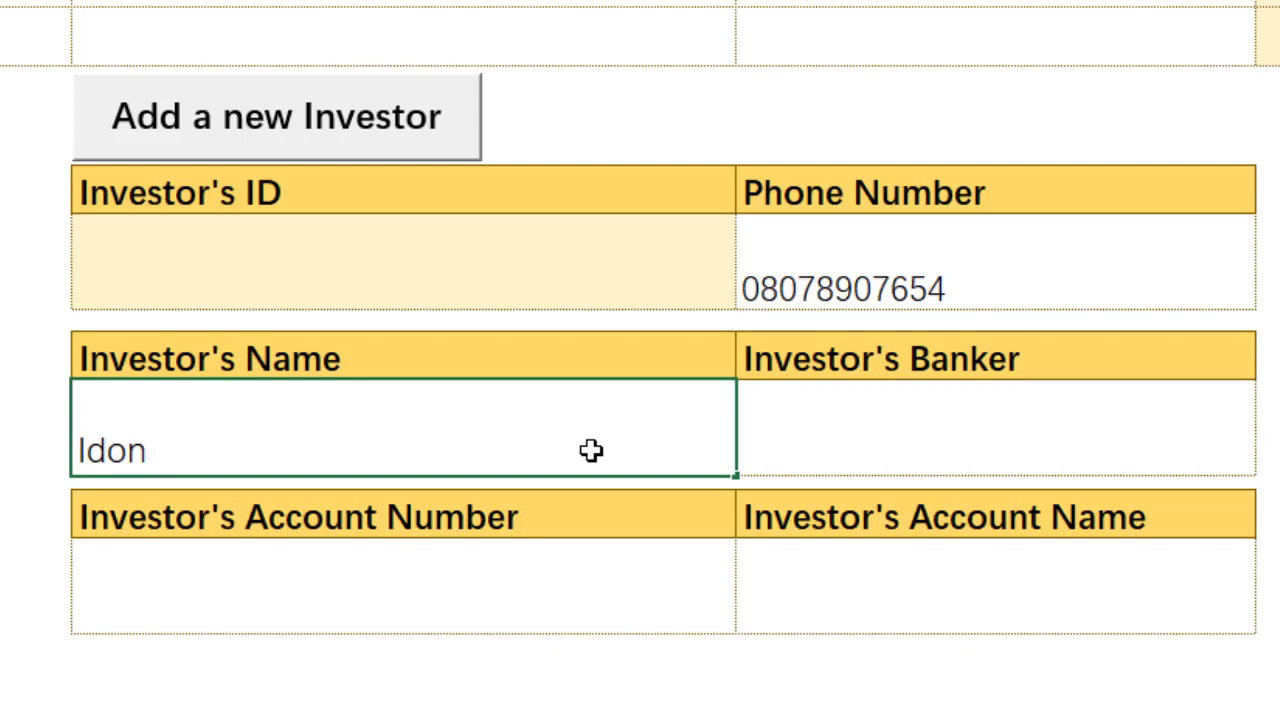
type("getit ")
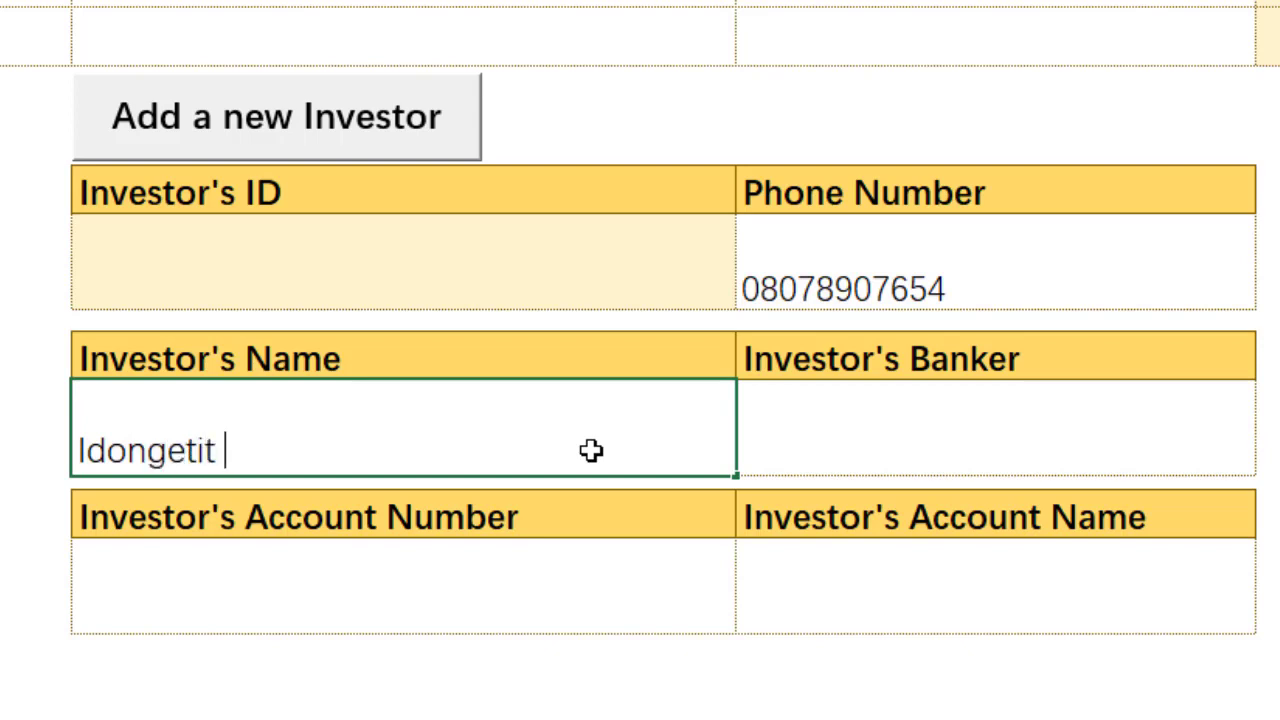
type("whate")
key("BackSpace")
type("ver")
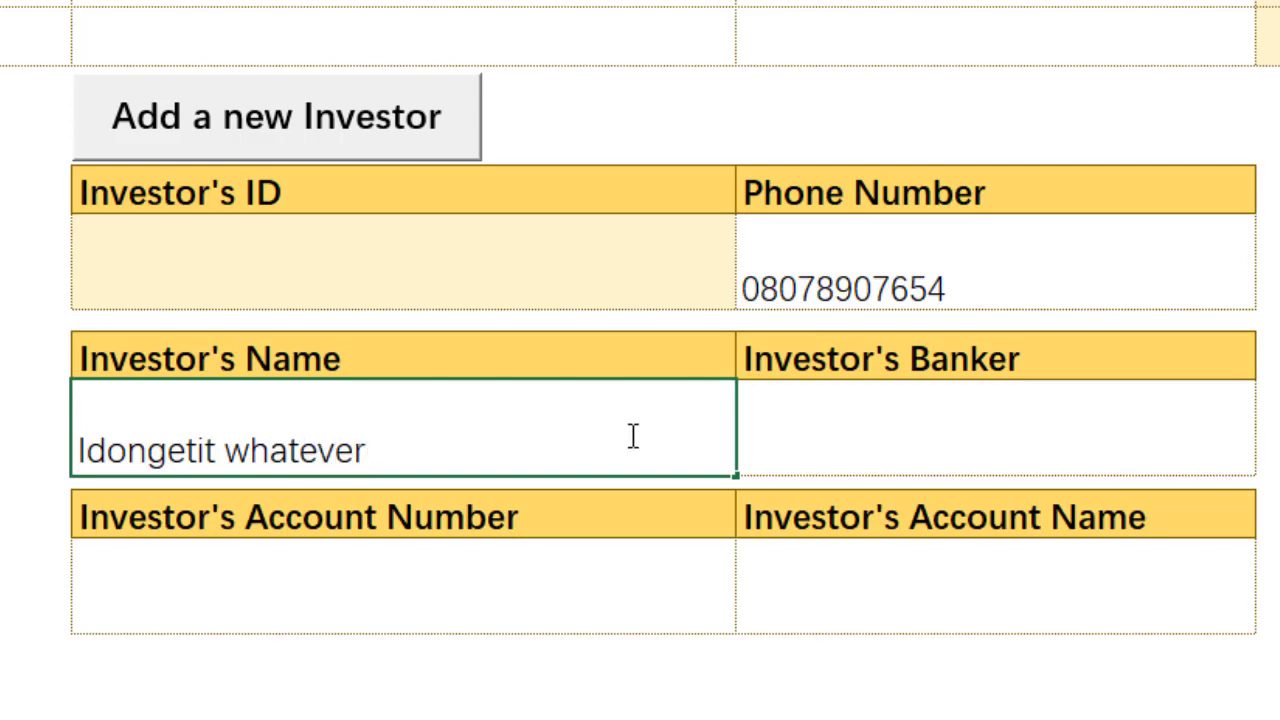
left_click(930, 440)
left_click(1268, 462)
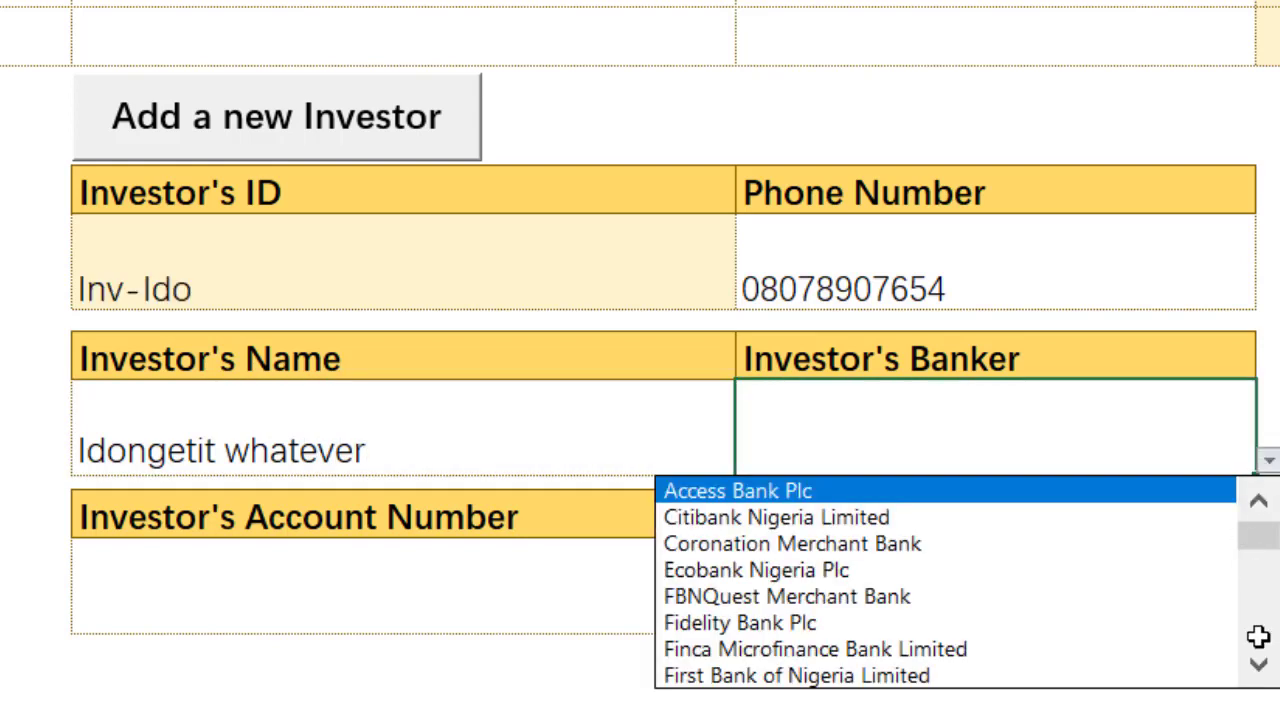
left_click(1100, 629)
Step: Enter the account number and paste the investor's name as a value into Account Name
left_click(560, 602)
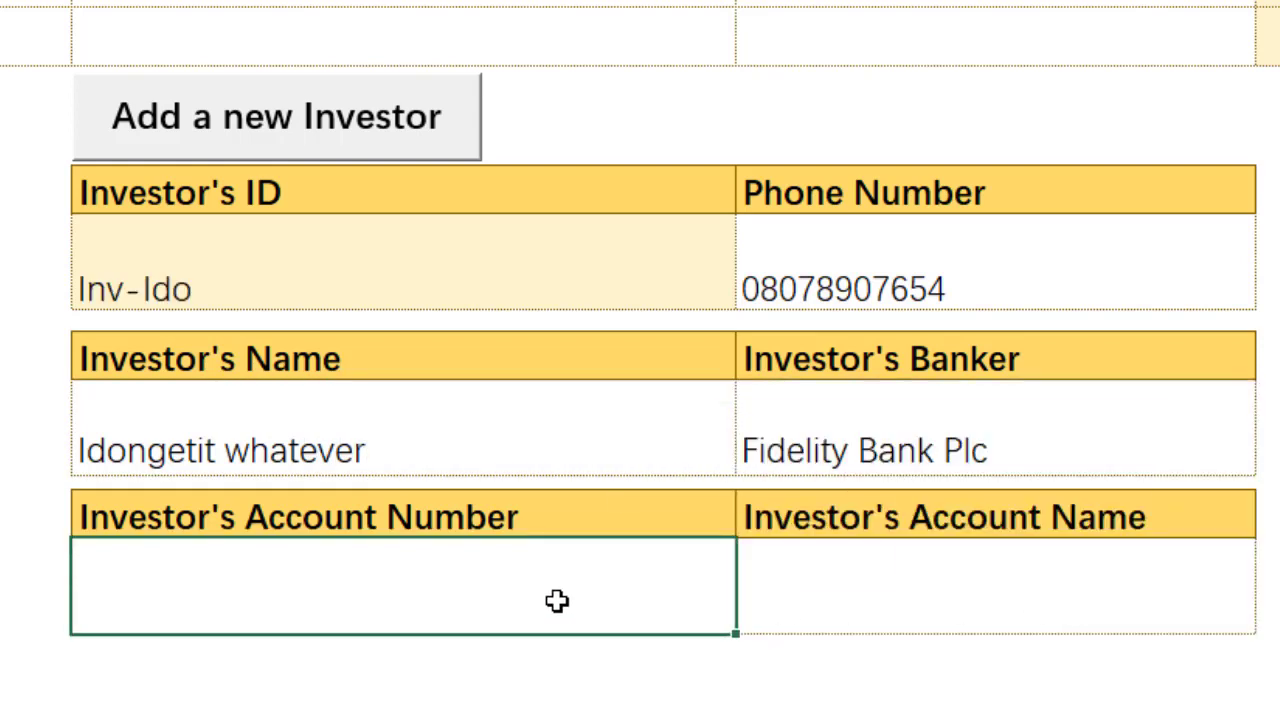
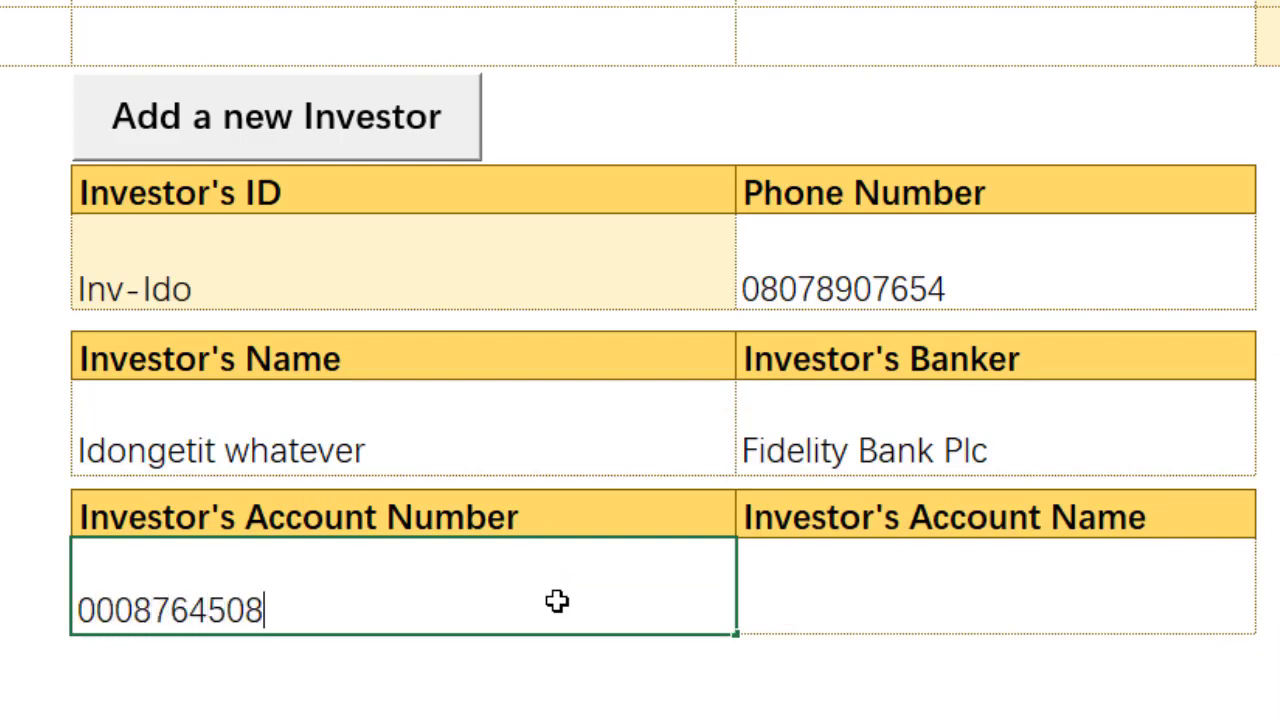
left_click(427, 433)
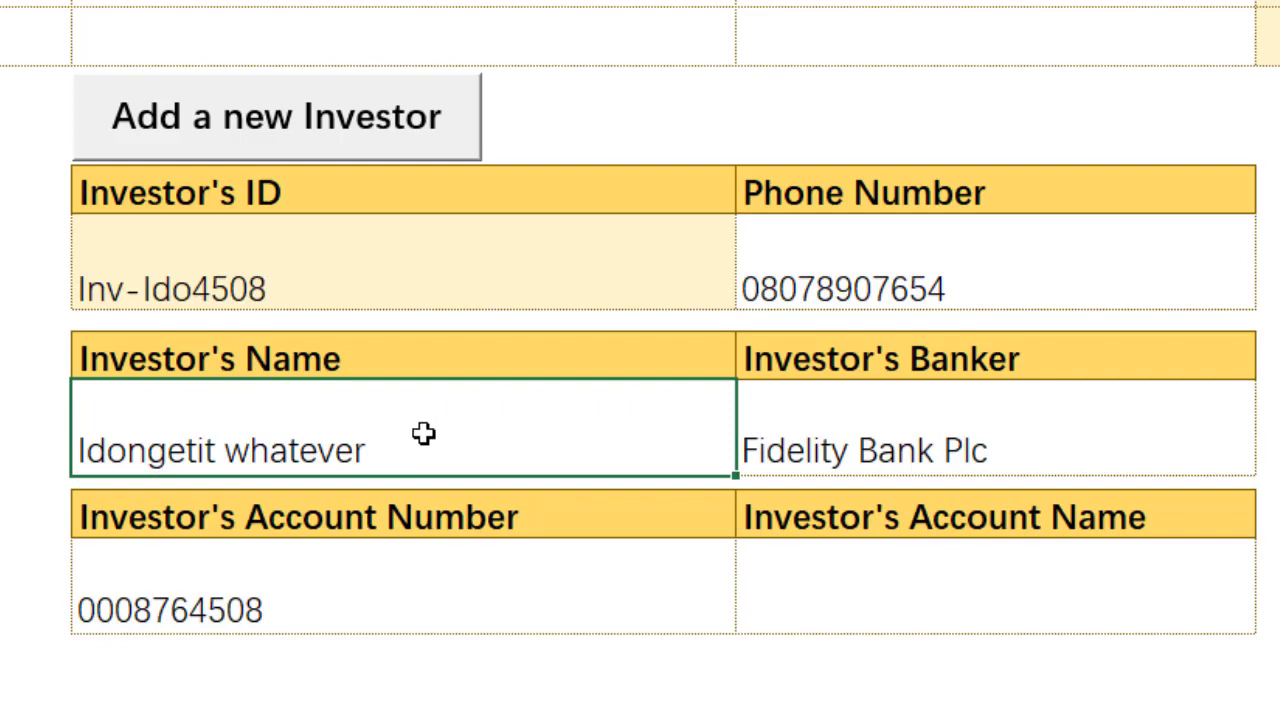
key("ctrl+c")
left_click(843, 588)
right_click(843, 588)
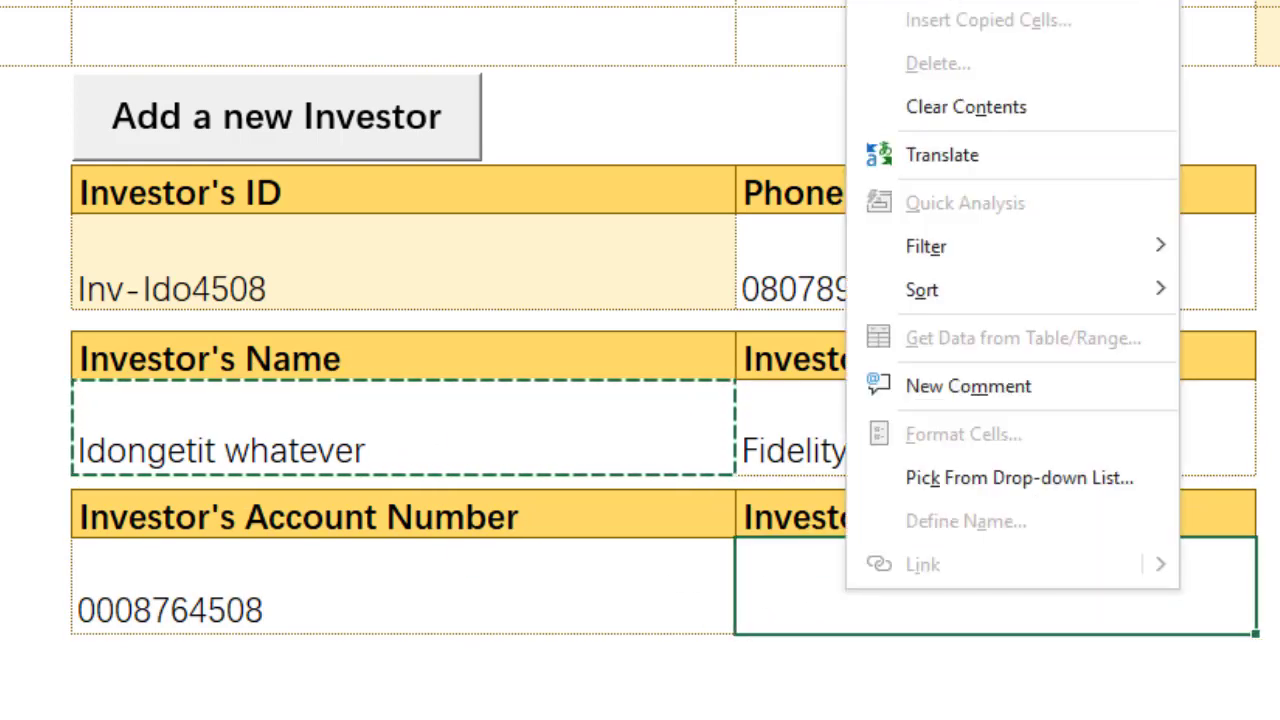
left_click(978, 4)
key("Escape")
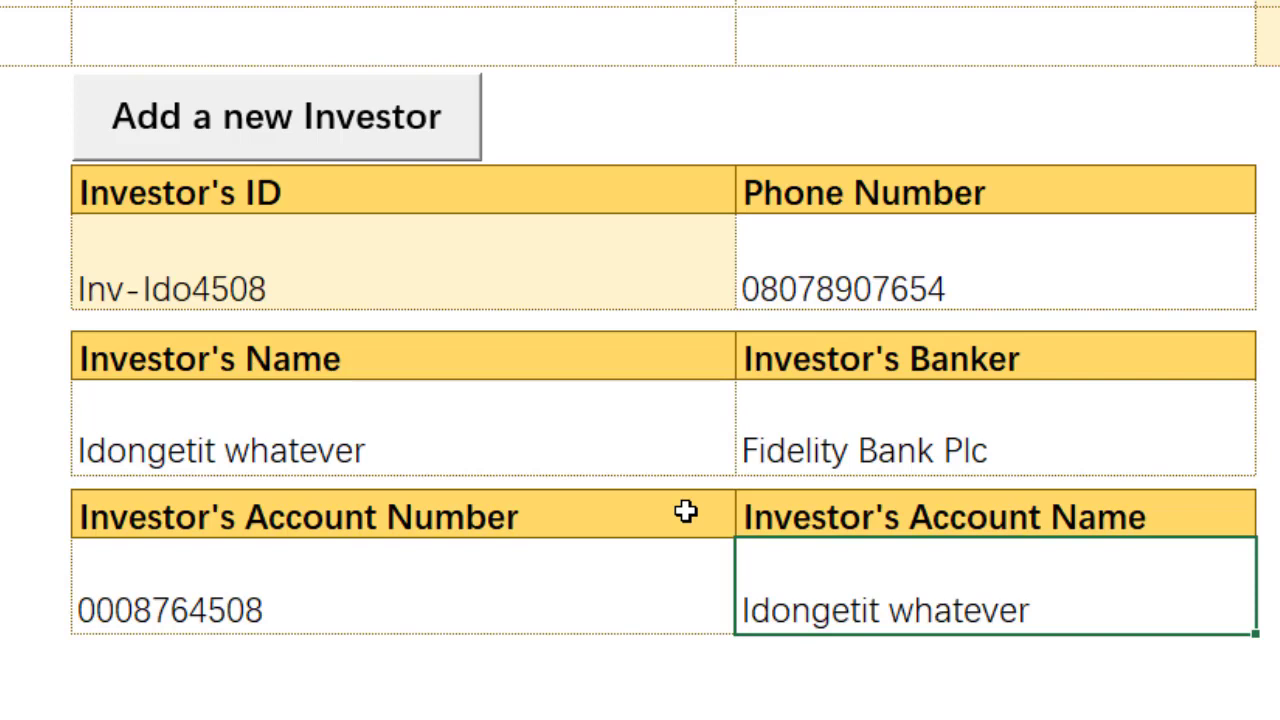
Step: Post the entry with Add a new Investor, confirming Yes and OK
left_click(452, 118)
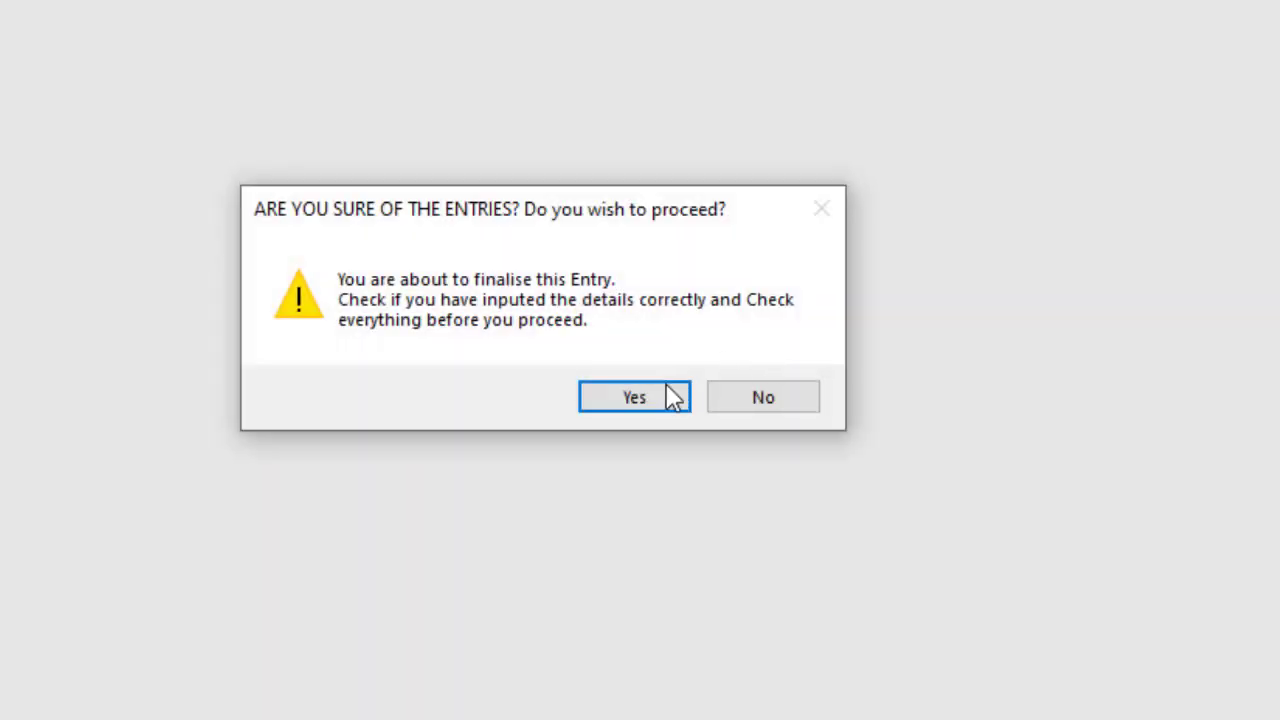
left_click(667, 387)
left_click(627, 385)
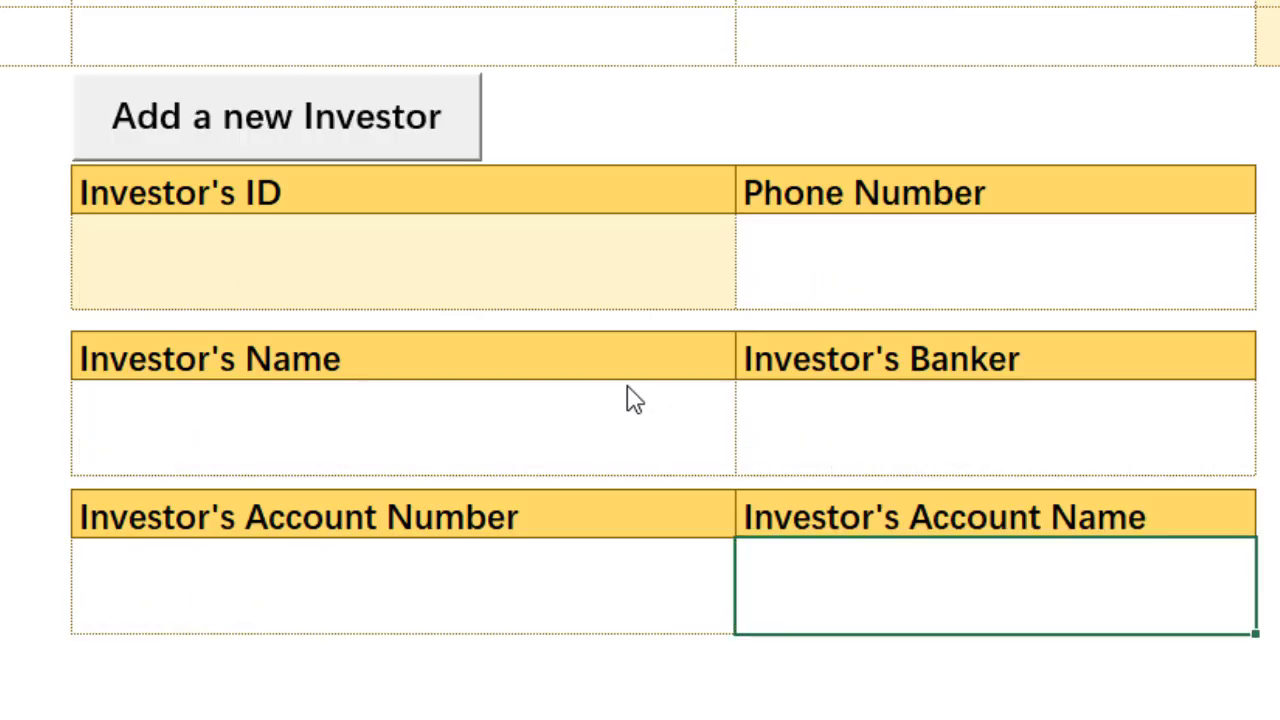
left_click(900, 265)
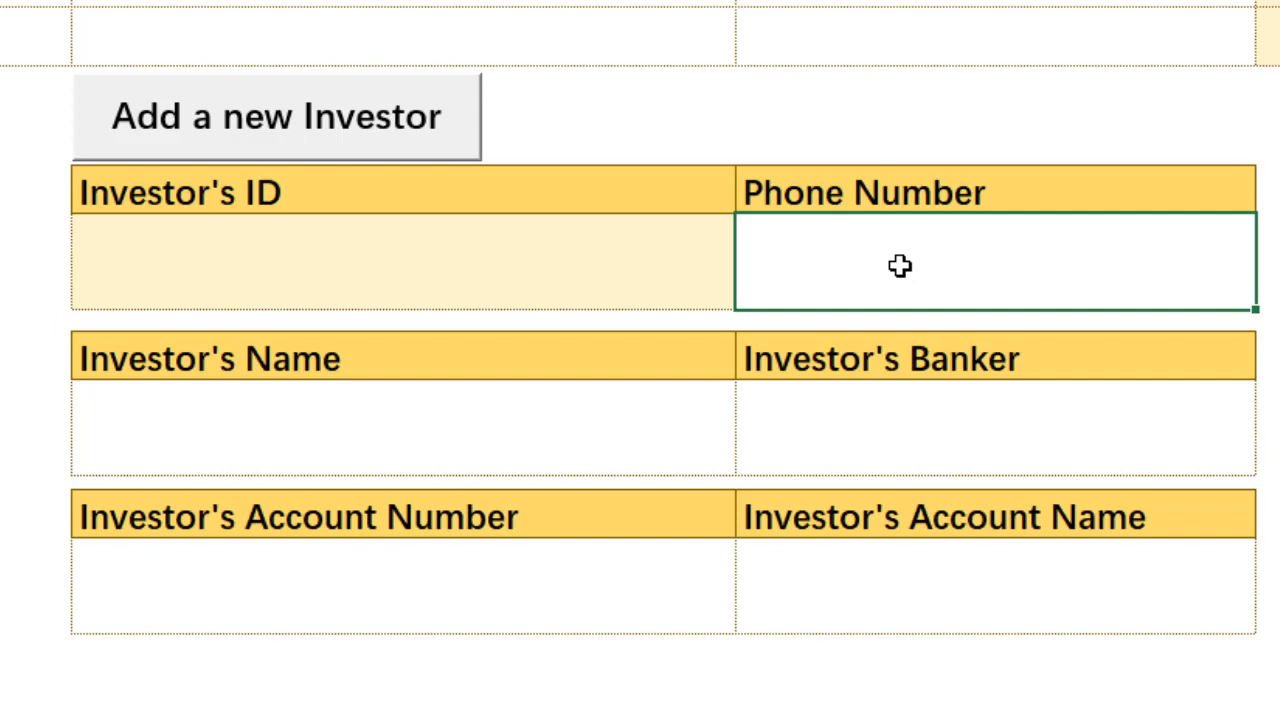
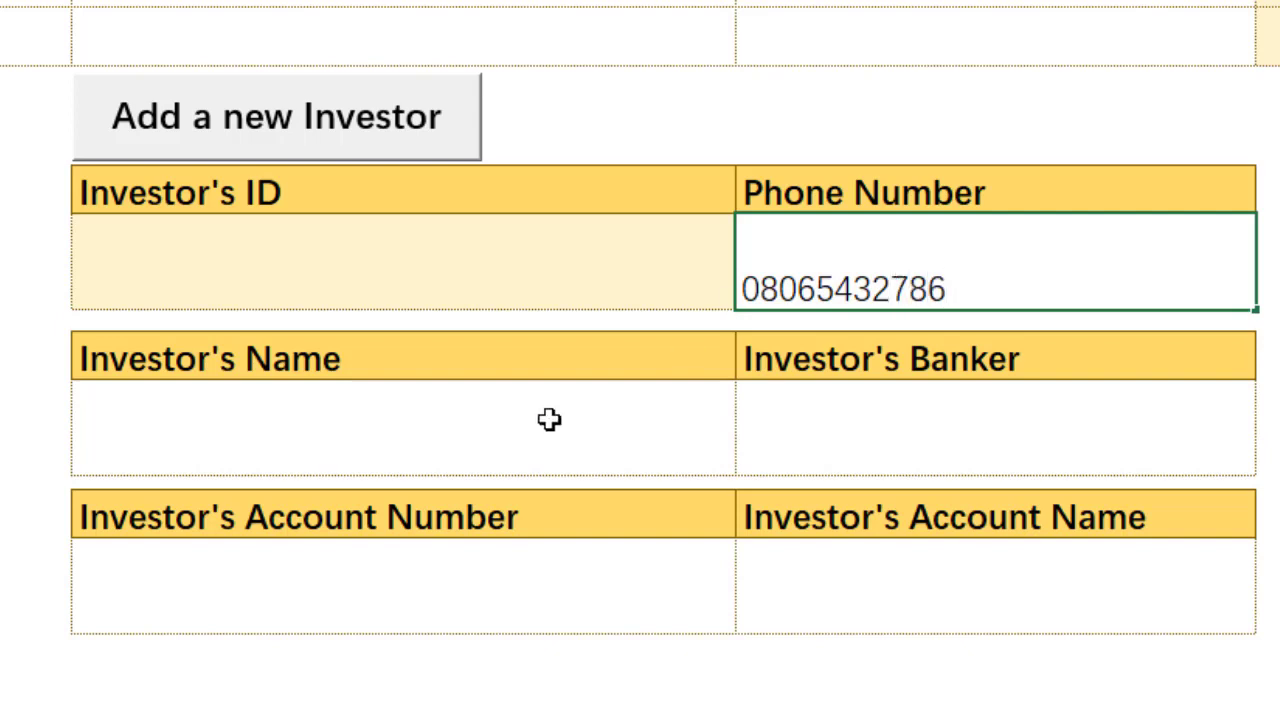
Step: Enter the third investor's phone number and name, and choose Citibank Nigeria Limited as banker
left_click(479, 426)
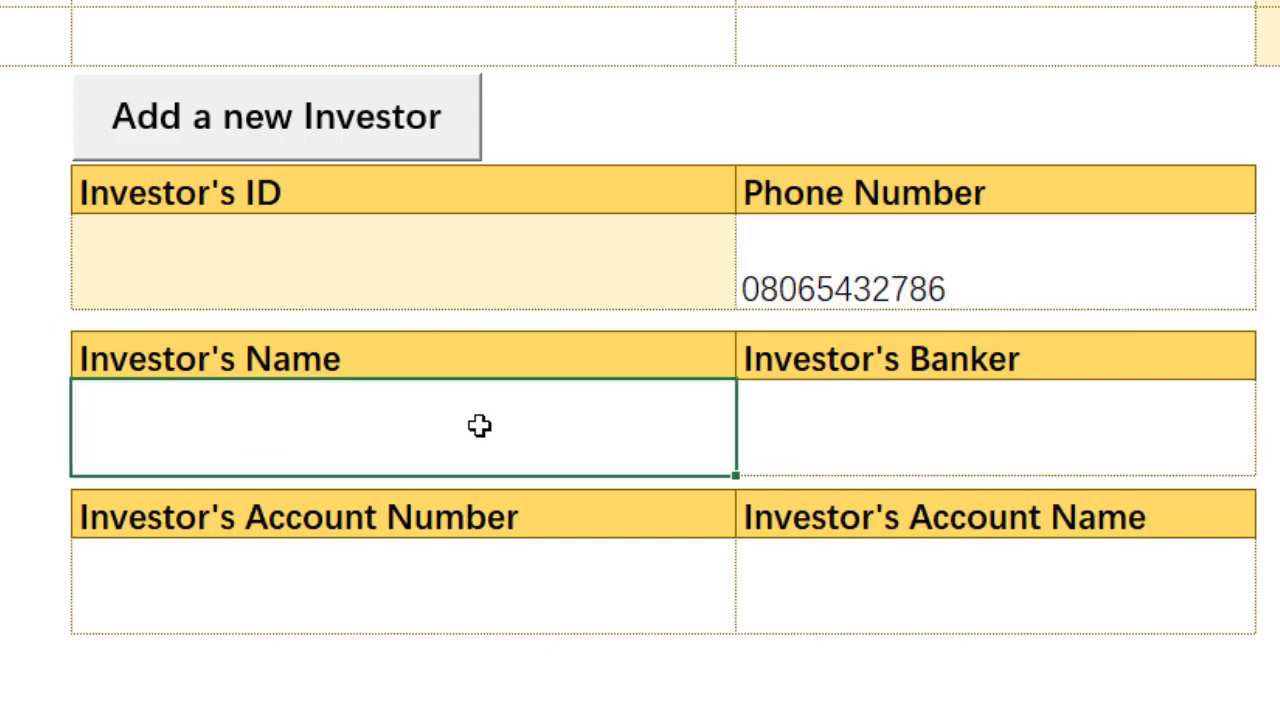
type("Sido")
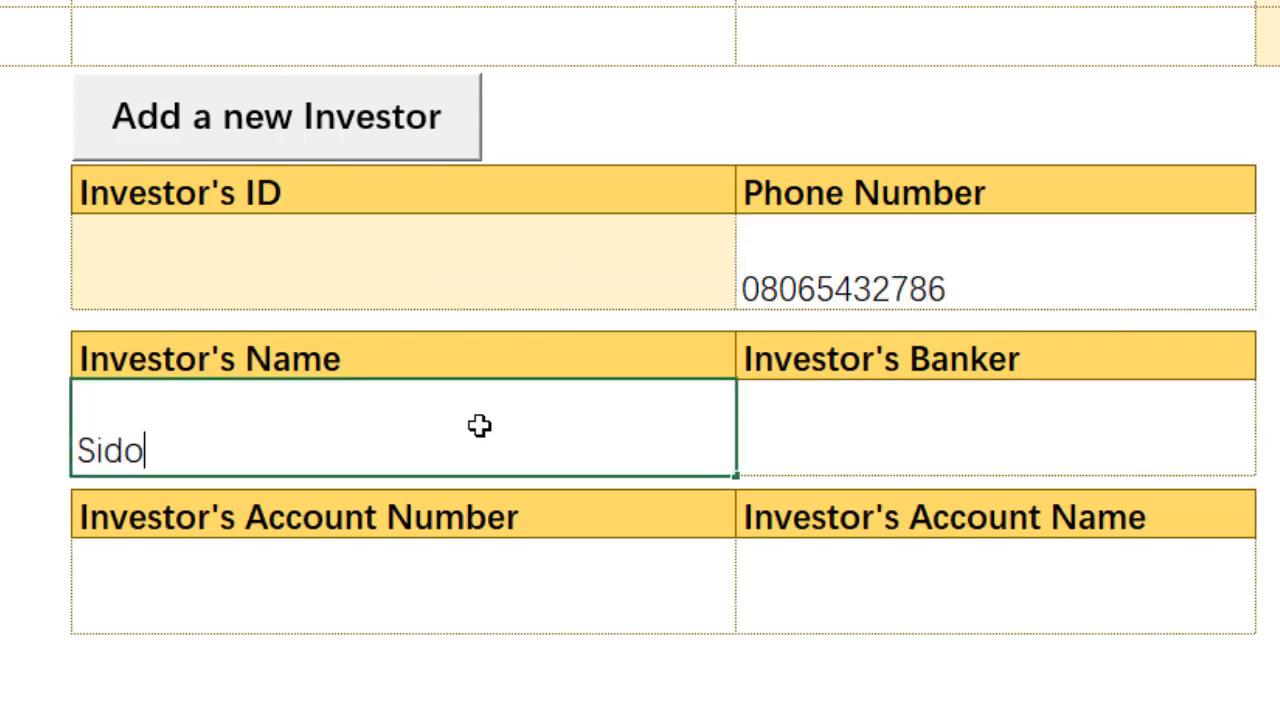
type("n Look")
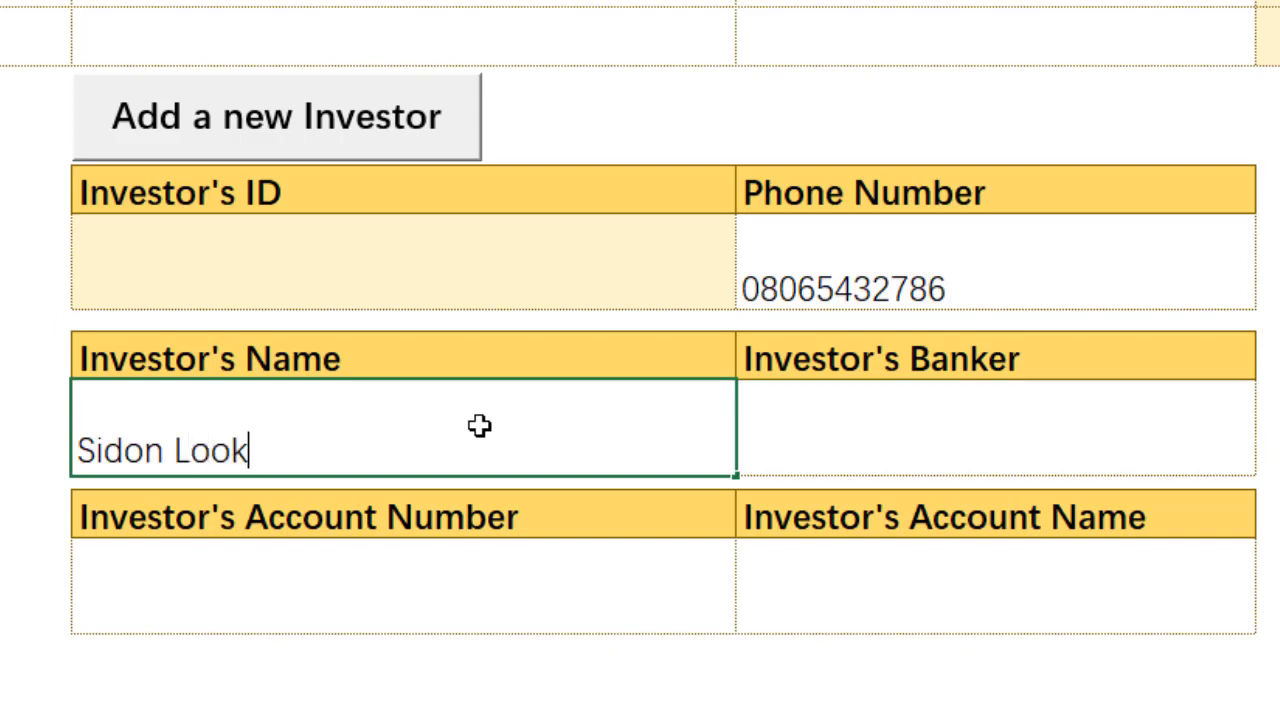
left_click(973, 418)
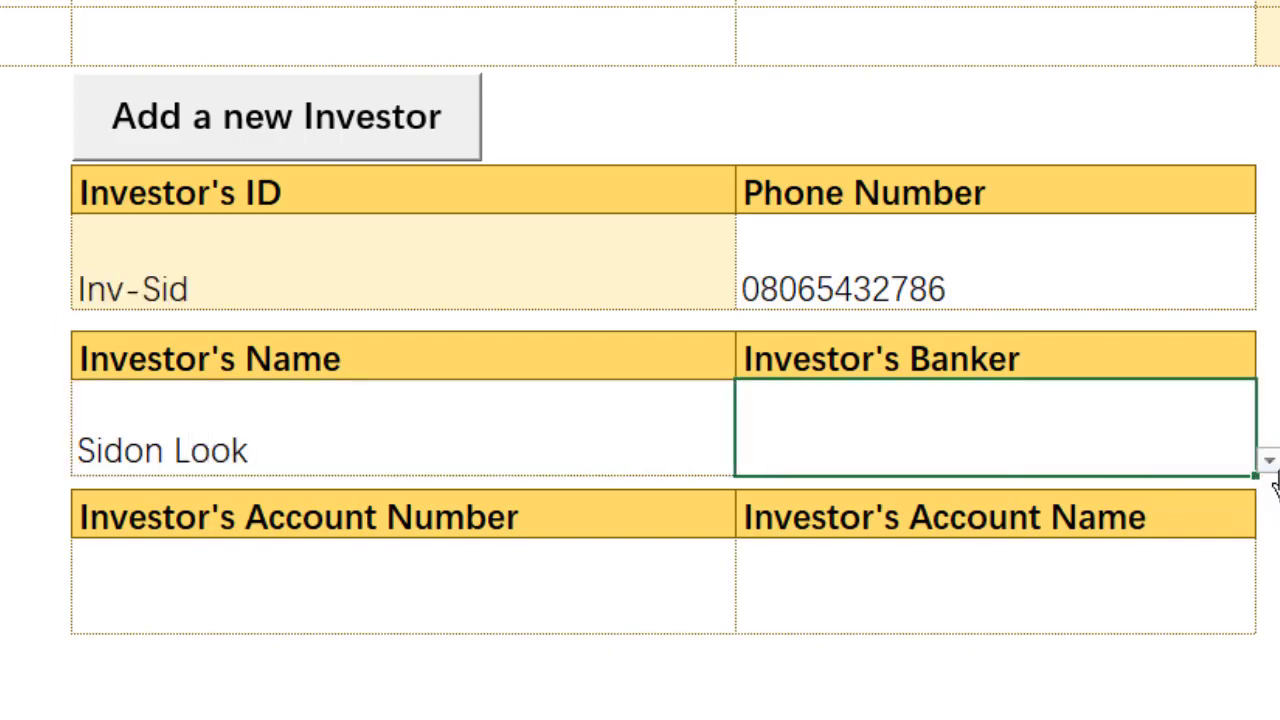
left_click(1265, 467)
left_click(1158, 517)
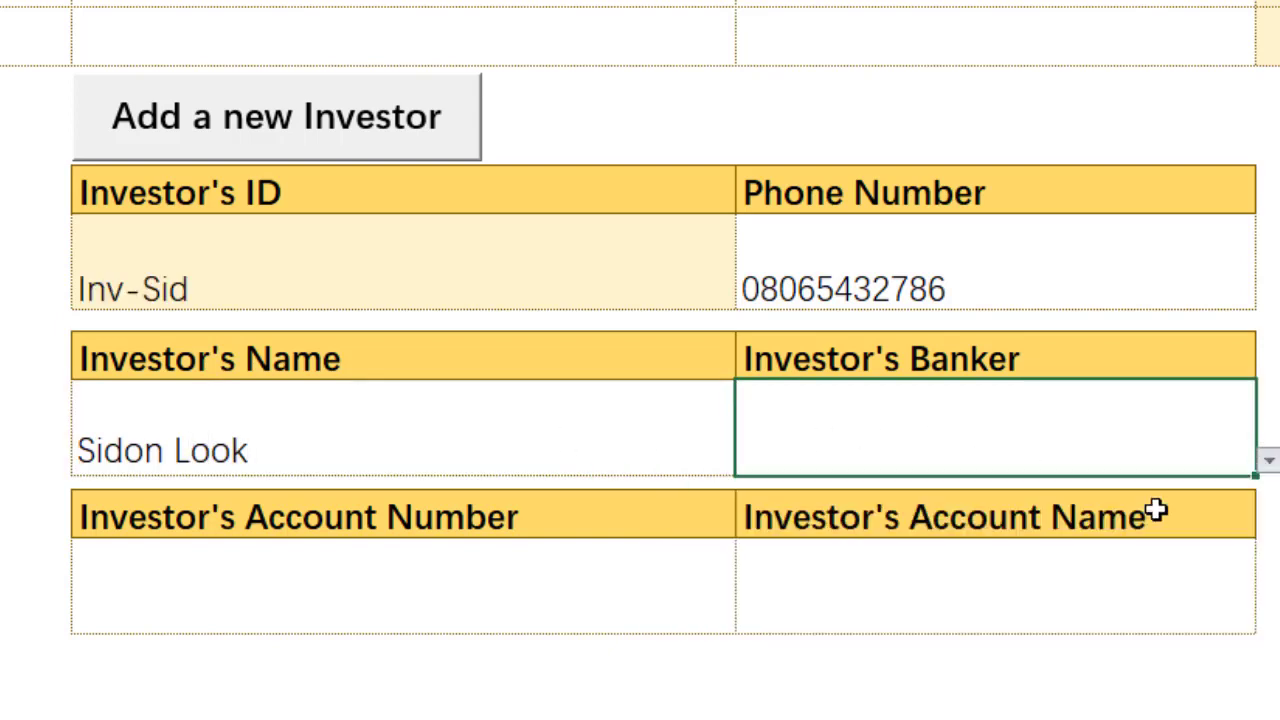
Step: Enter the account number and paste the investor's name as a value into Account Name
left_click(488, 589)
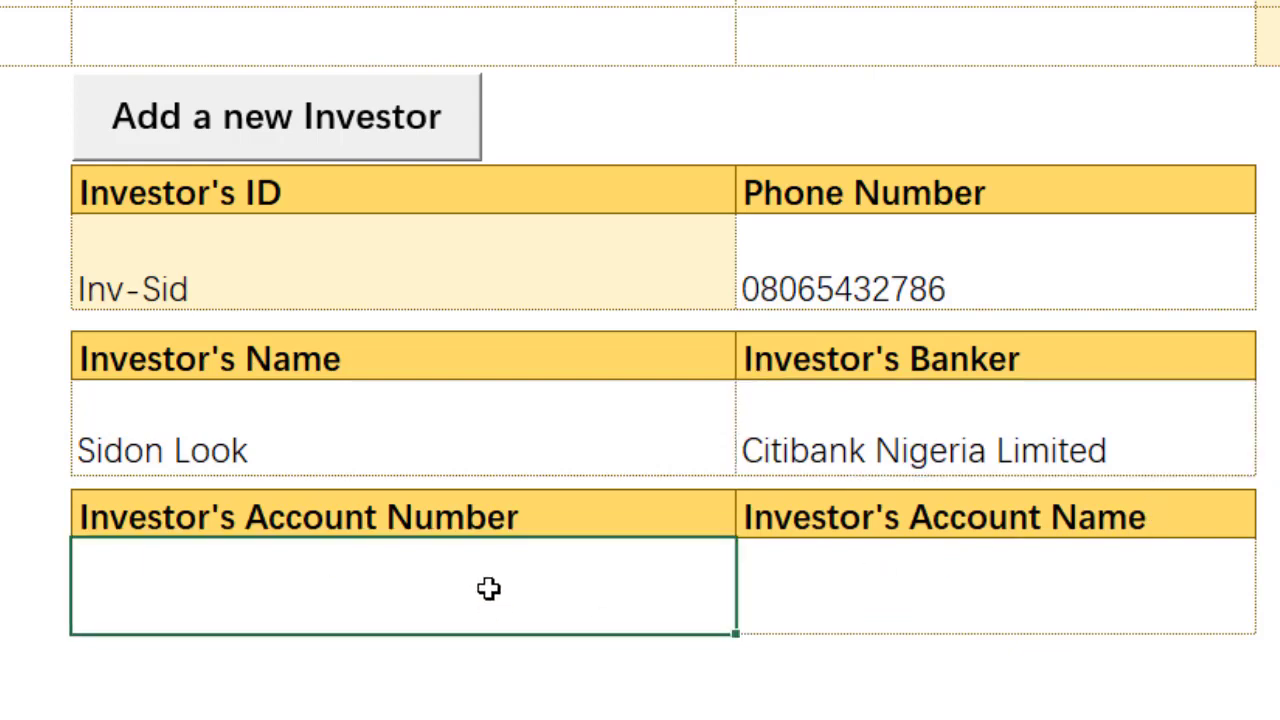
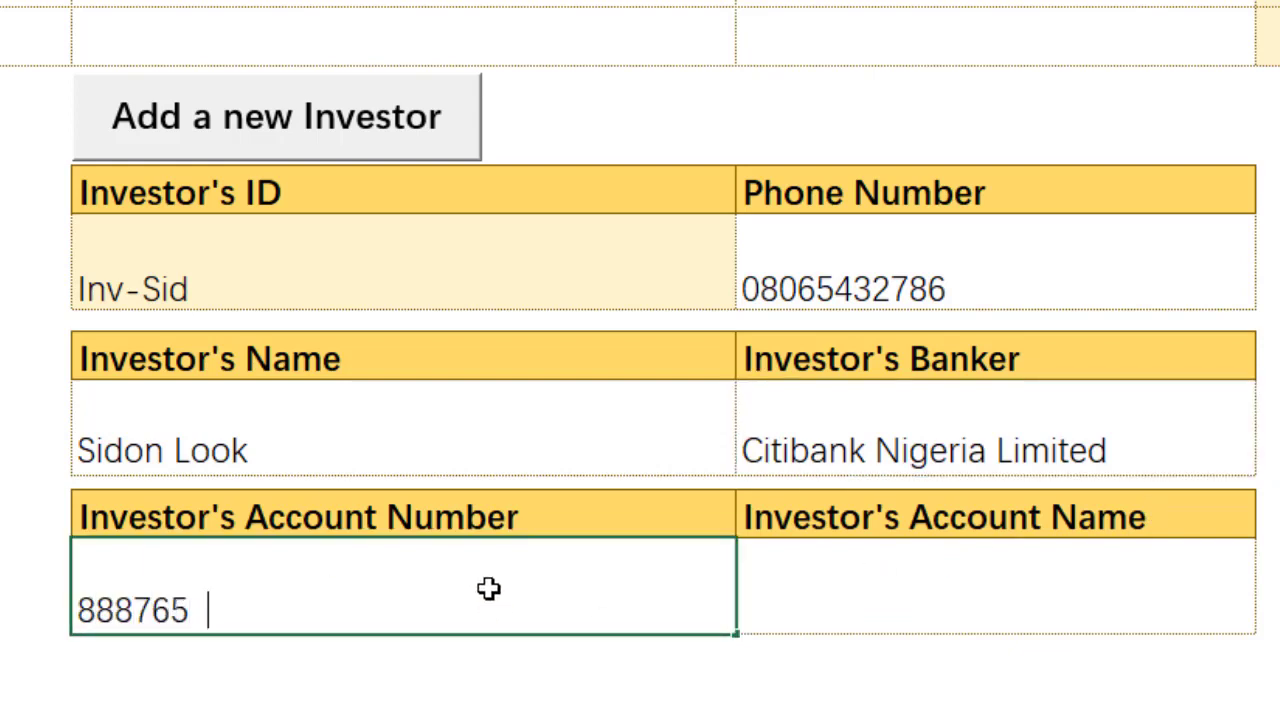
left_click(466, 428)
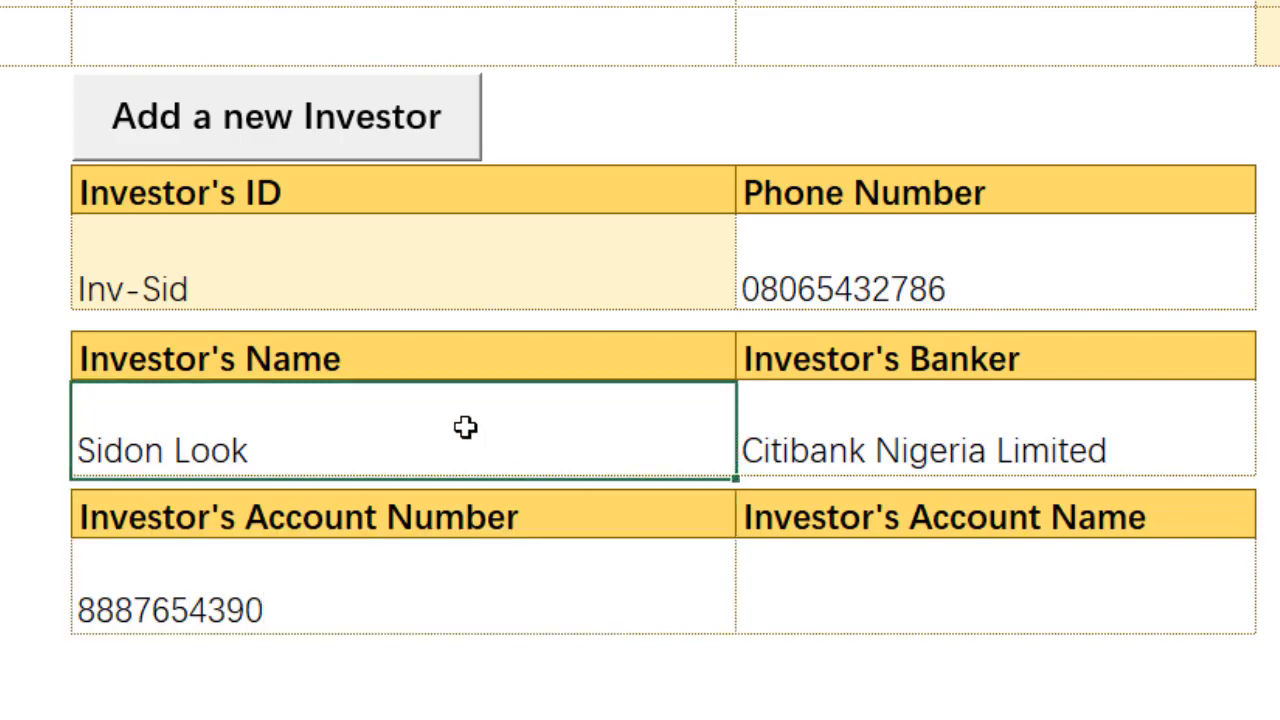
key("ctrl+c")
left_click(923, 557)
right_click(923, 557)
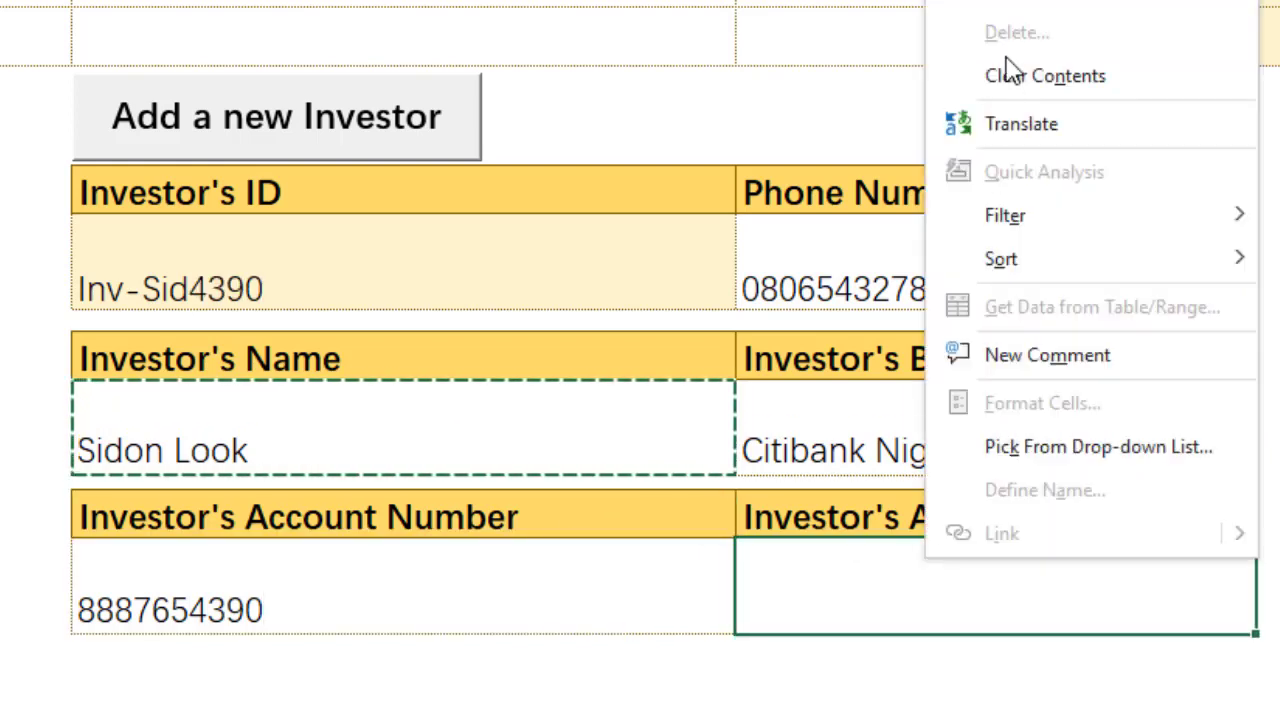
left_click(1000, 2)
key("Escape")
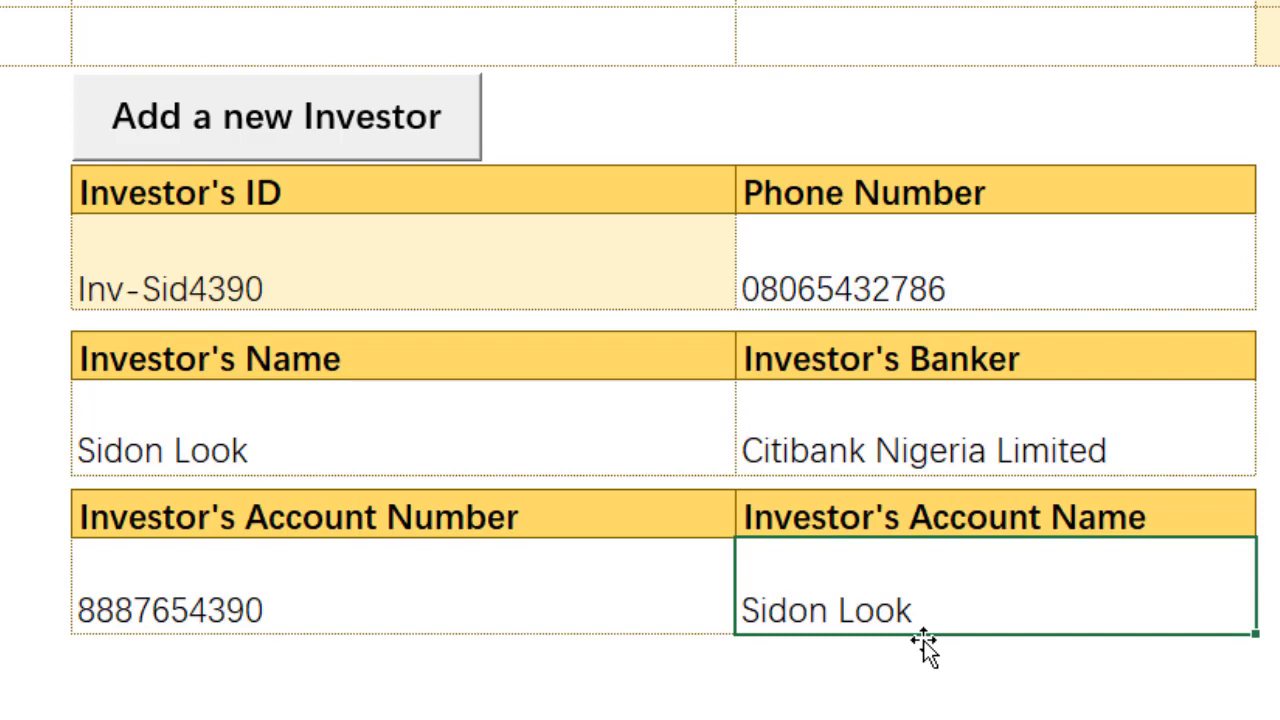
Step: Post the entry with Add a new Investor, confirming Yes and OK
left_click(445, 155)
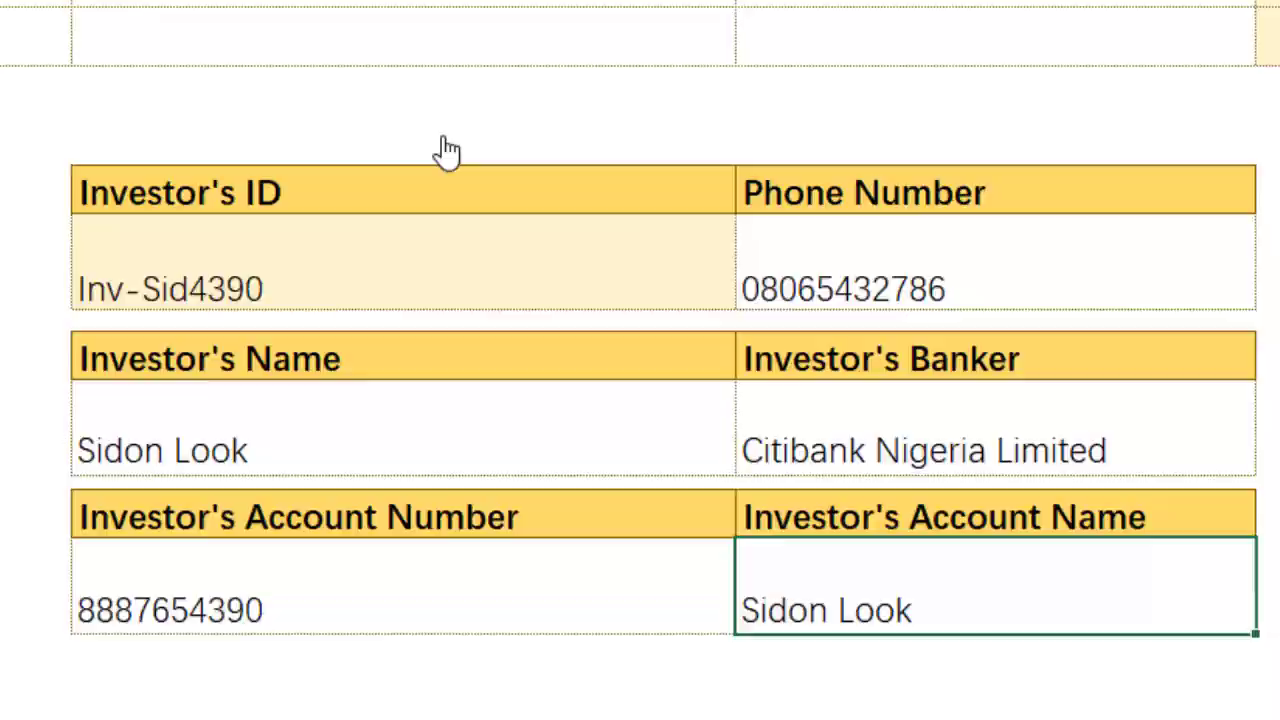
left_click(635, 398)
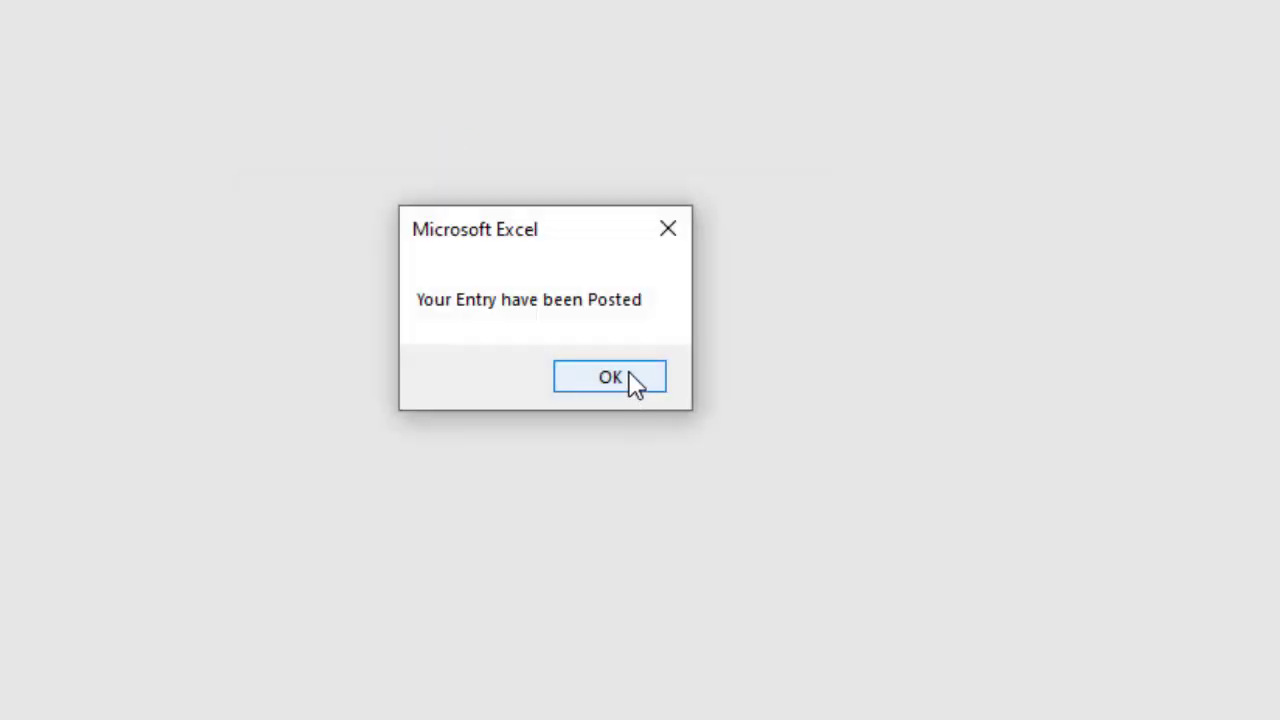
left_click(632, 384)
left_click(864, 283)
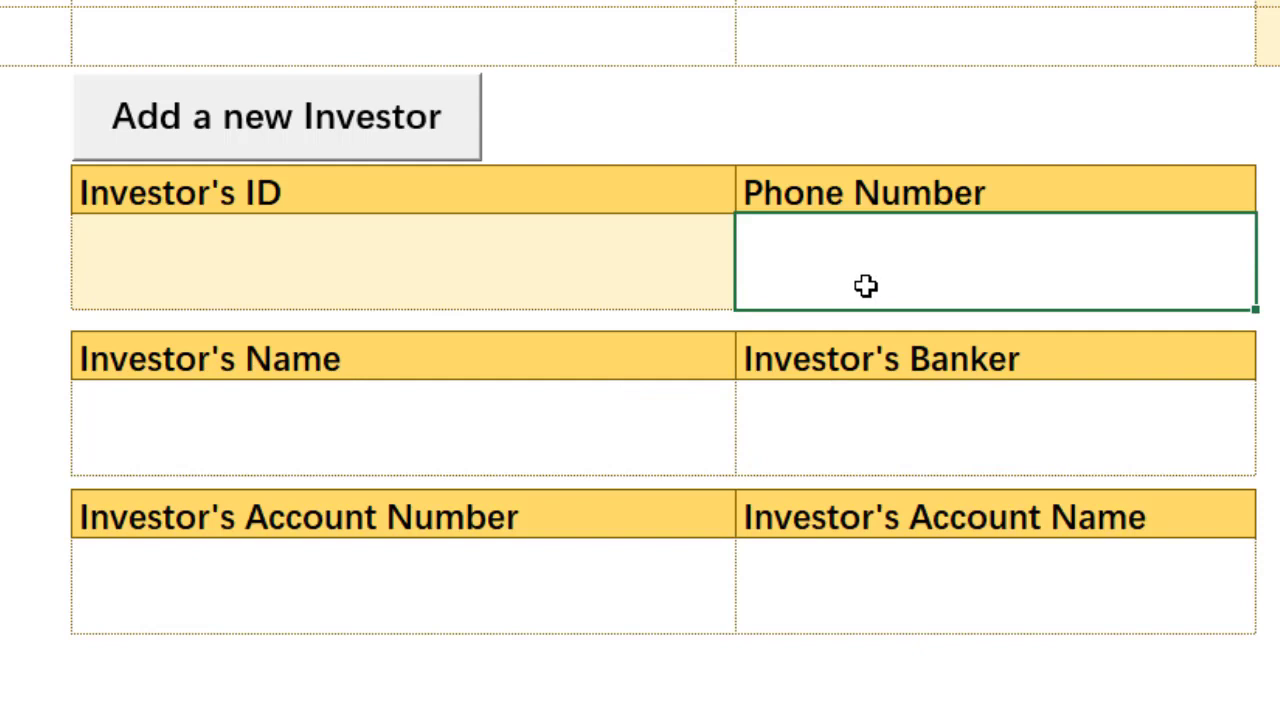
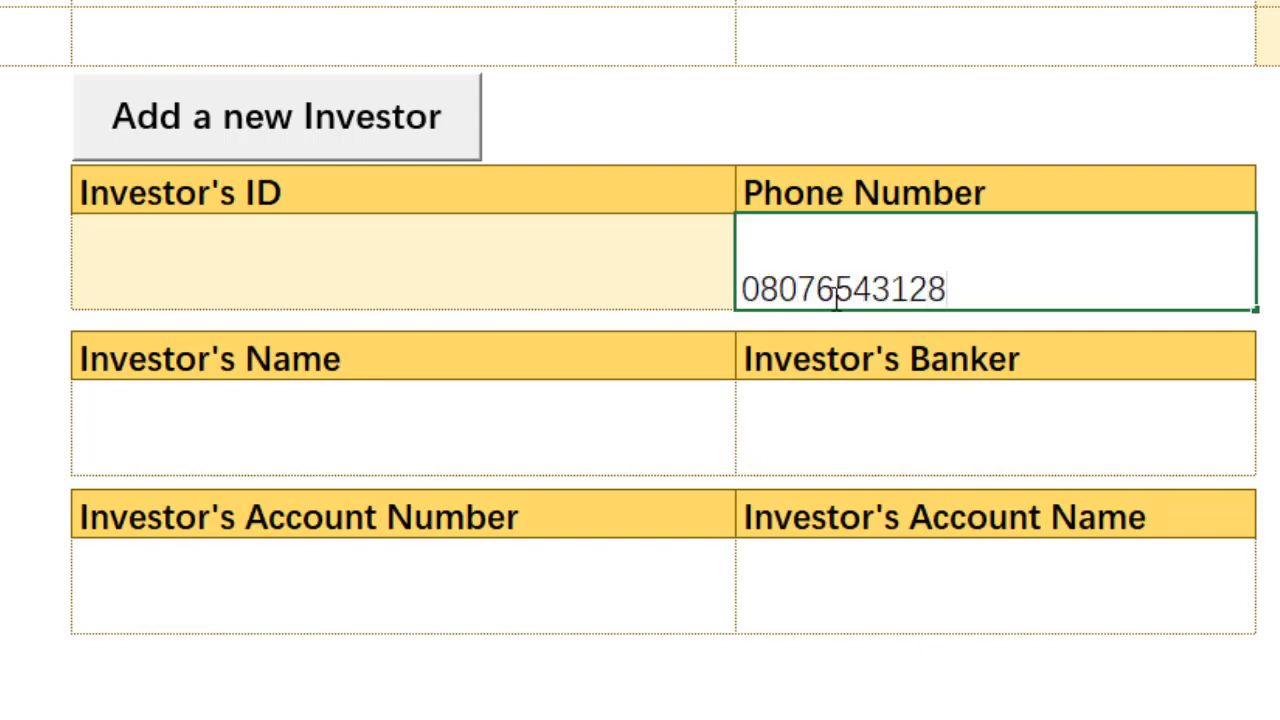
Step: Enter the fourth investor's phone number and name, capitalising the surname's first letter
left_click(418, 460)
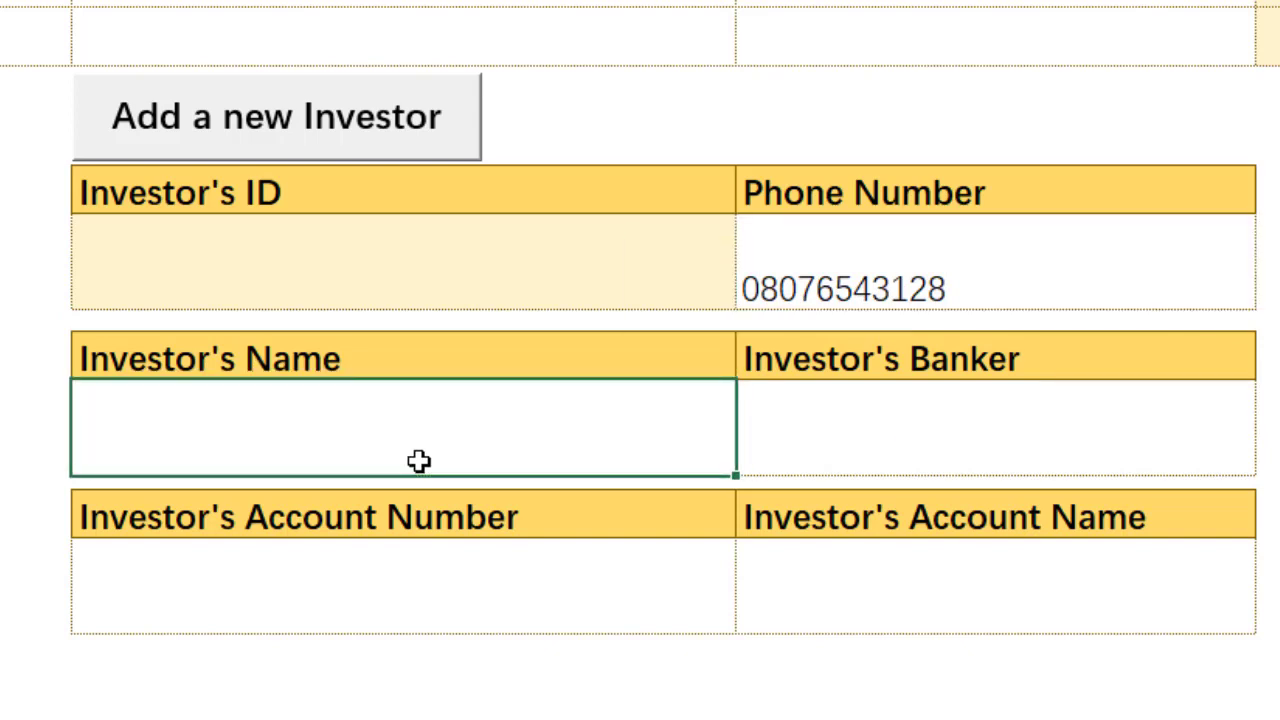
type("Udonm")
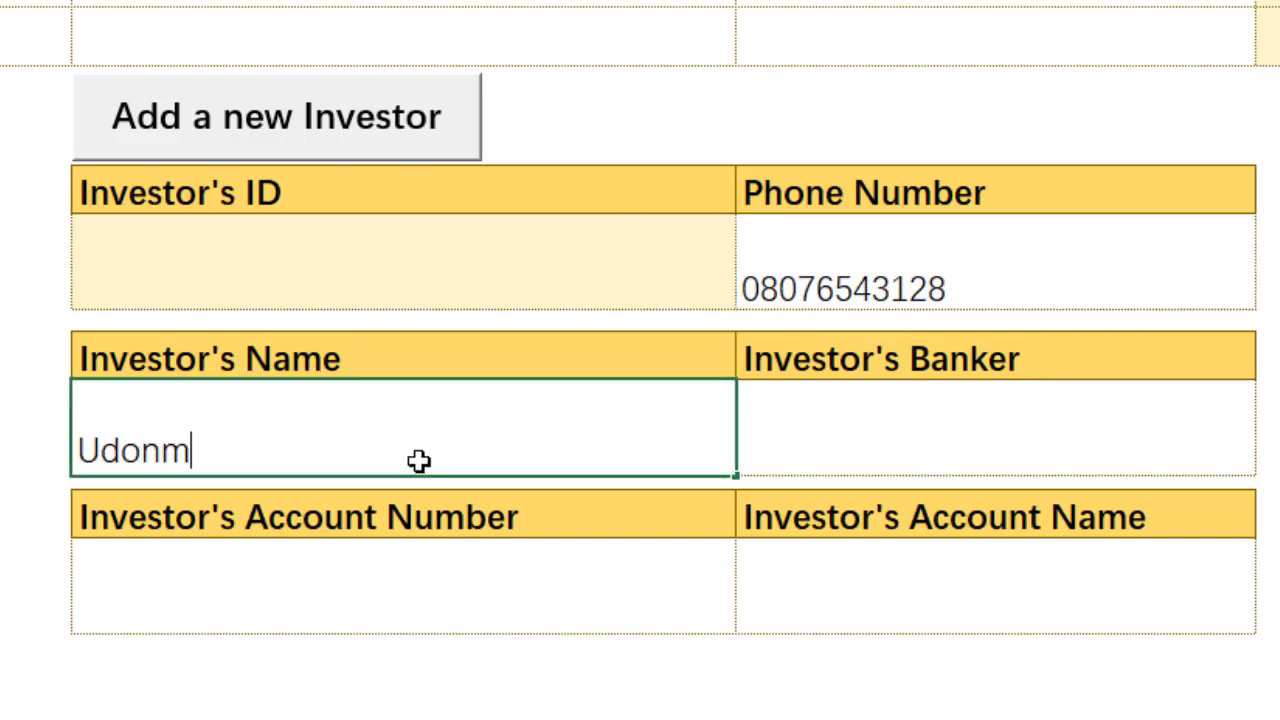
type("init")
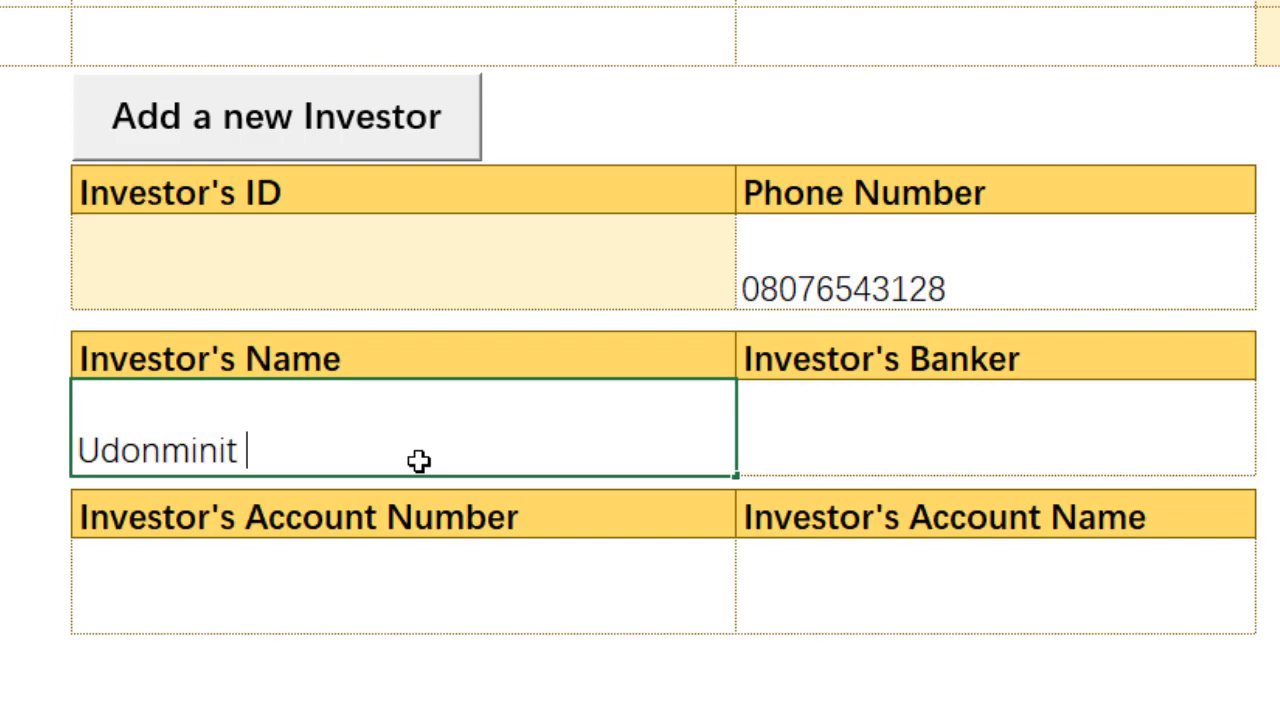
type(" kowa")
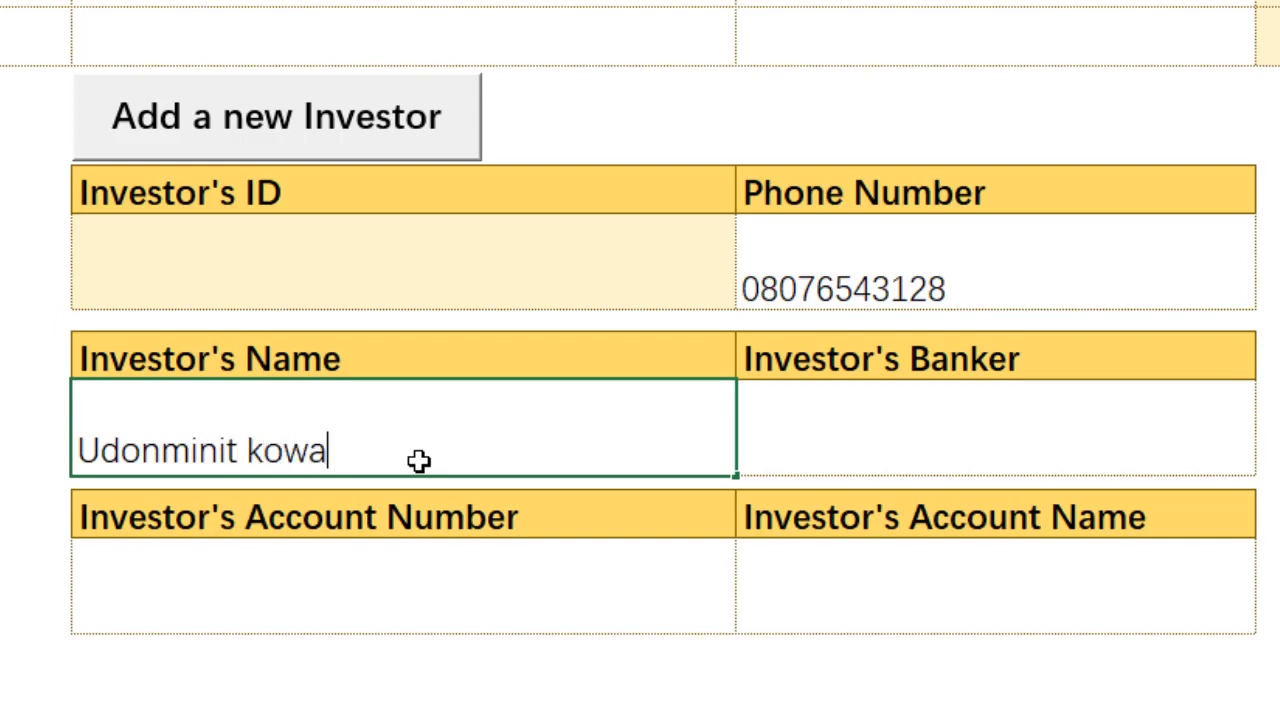
type("shet")
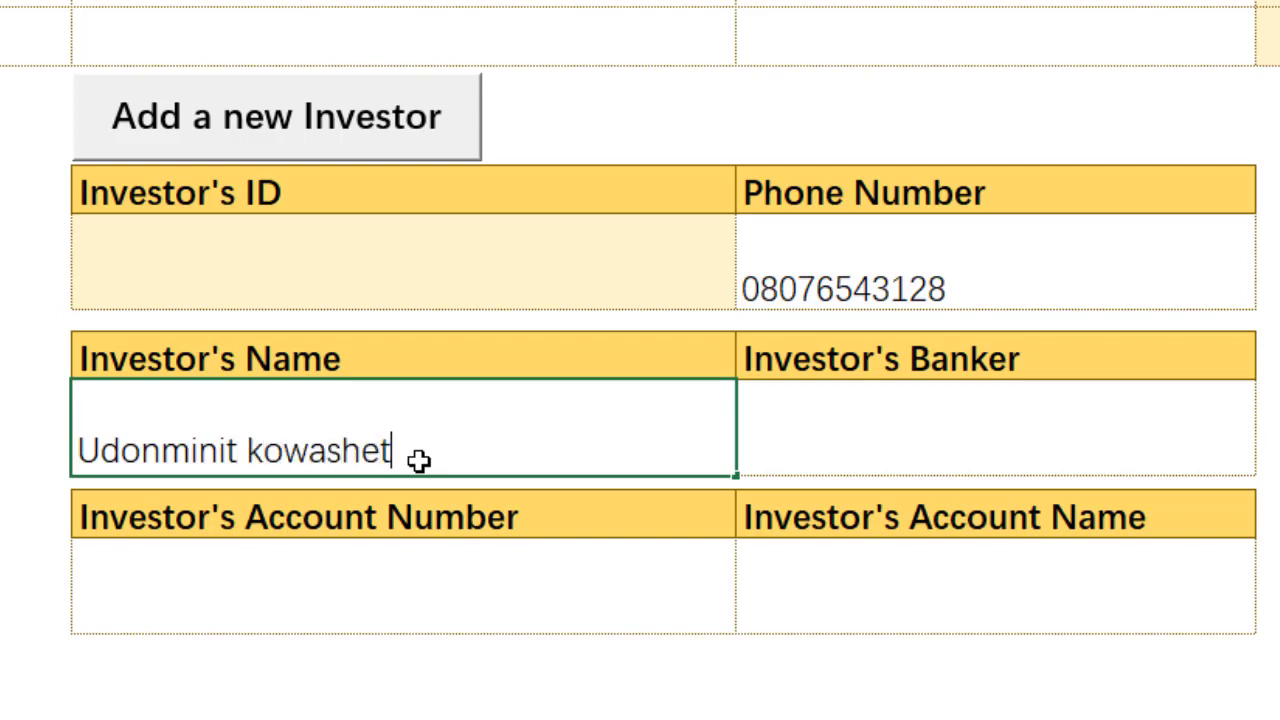
left_click(883, 406)
left_click(377, 410)
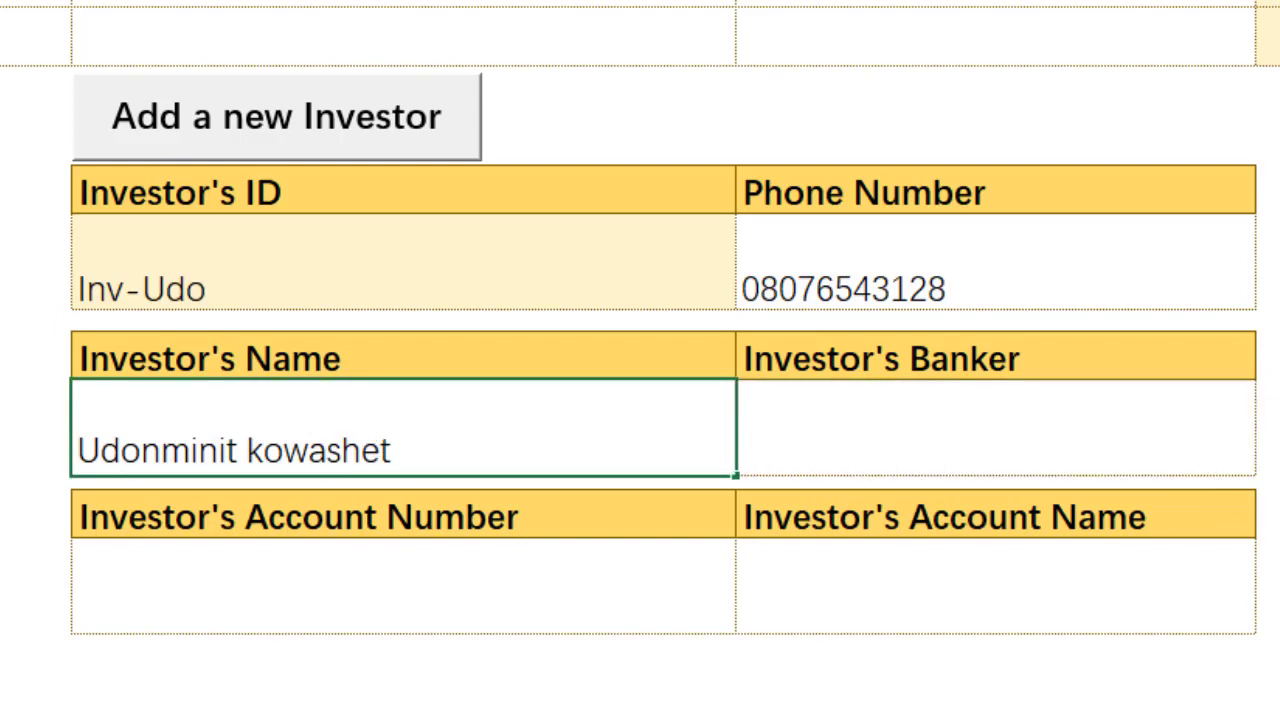
key("BackSpace")
type("K")
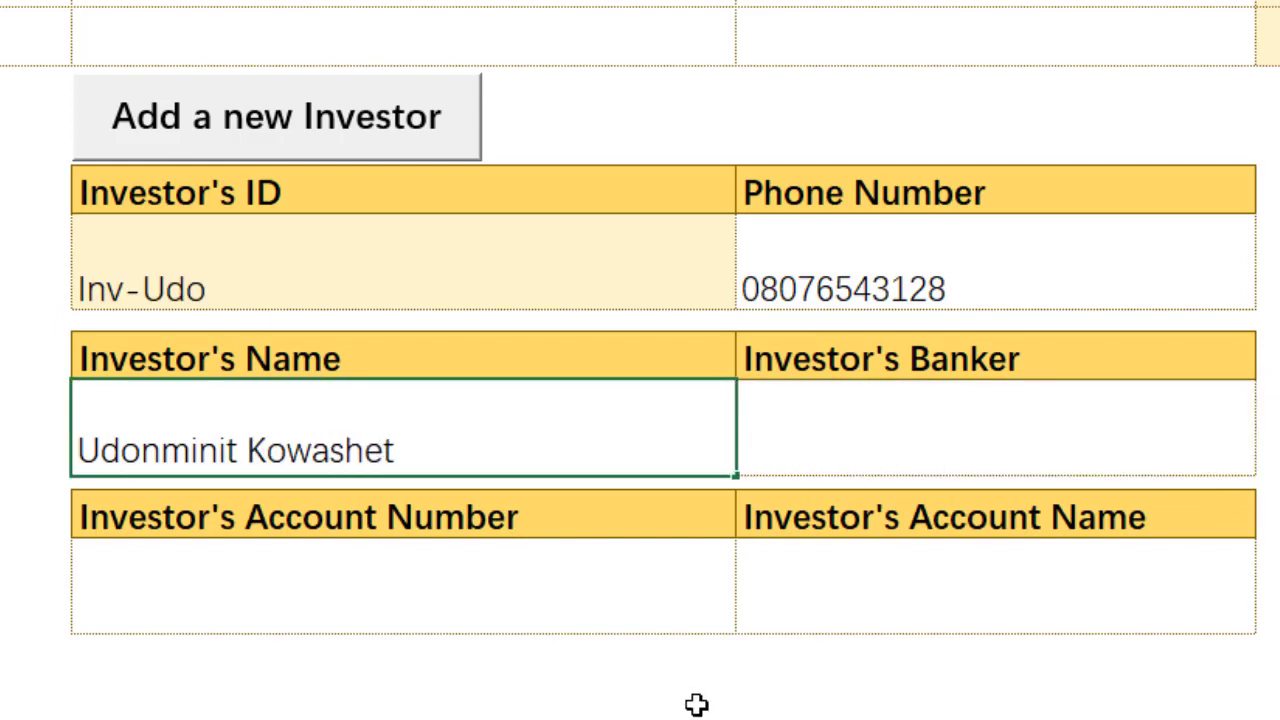
left_click(843, 457)
Step: Choose Guaranty Trust Bank Plc from the Banker dropdown
left_click(1267, 461)
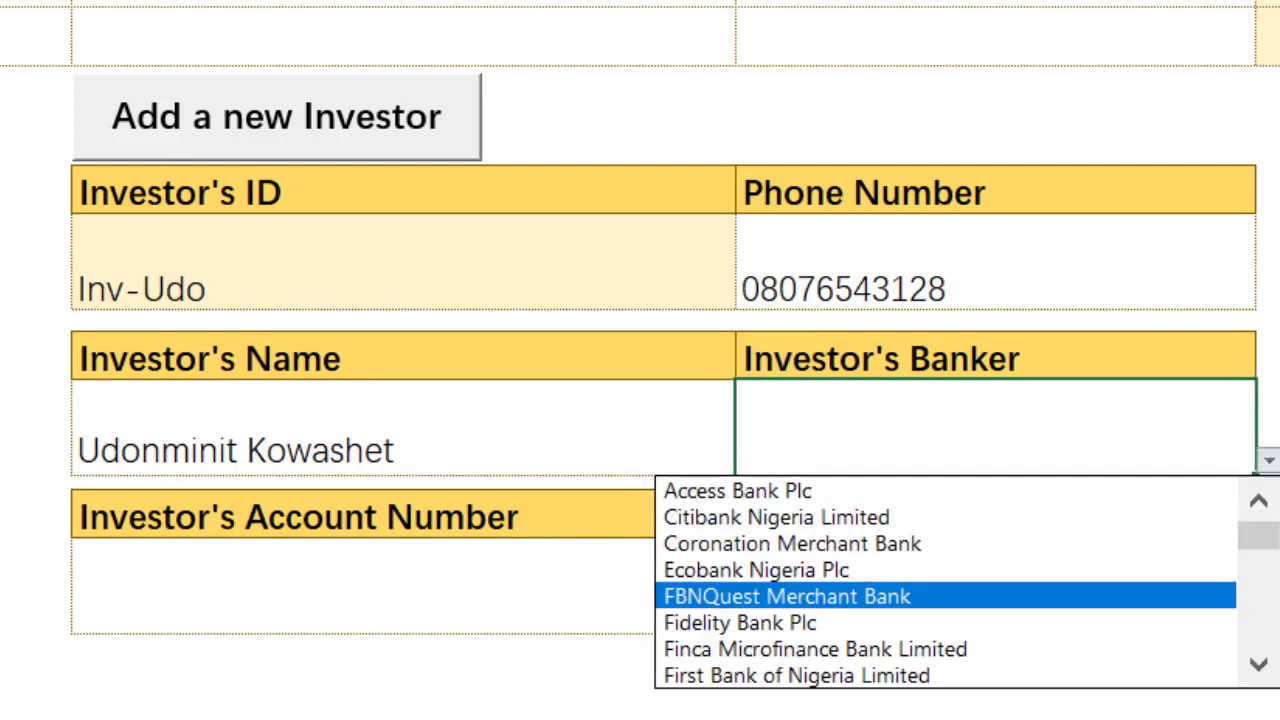
left_click(1266, 668)
left_click(1266, 668)
left_click(1266, 668)
left_click(1266, 668)
left_click(1266, 668)
left_click(1266, 668)
left_click(1266, 668)
left_click(1266, 668)
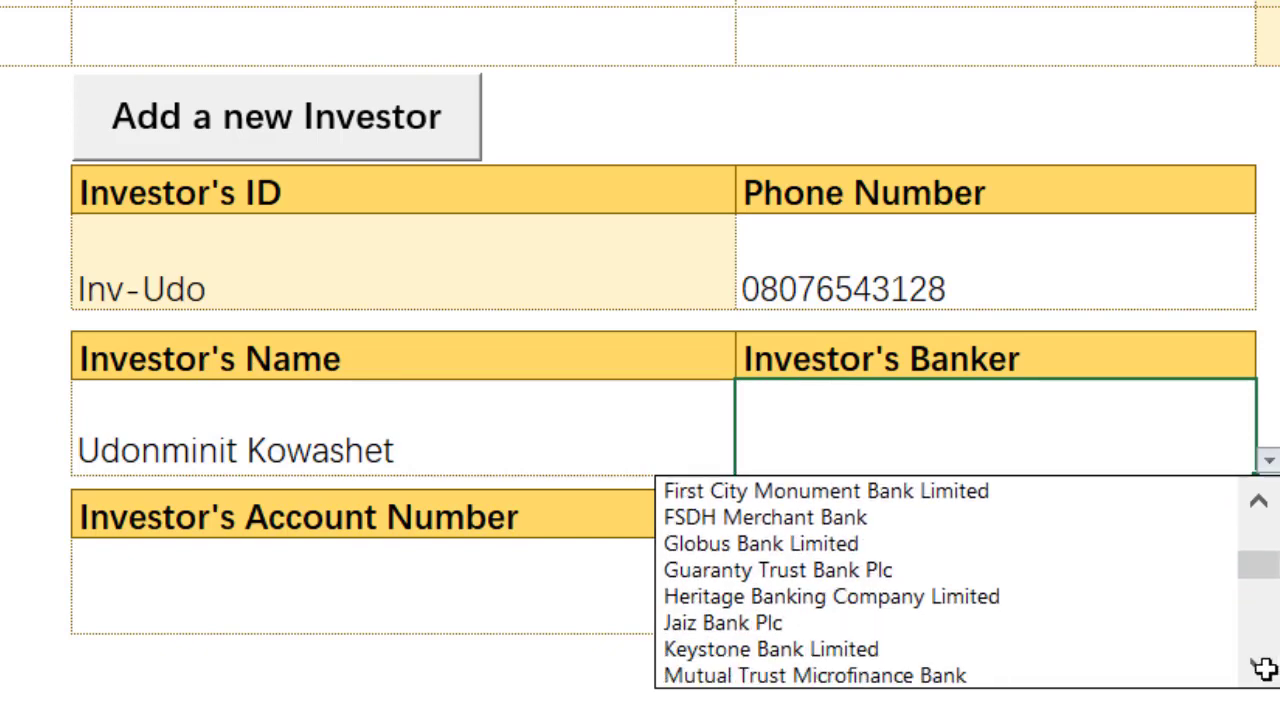
left_click(975, 569)
Step: Enter the account number and set Account Name to the investor's name plus 'Sample'
left_click(460, 588)
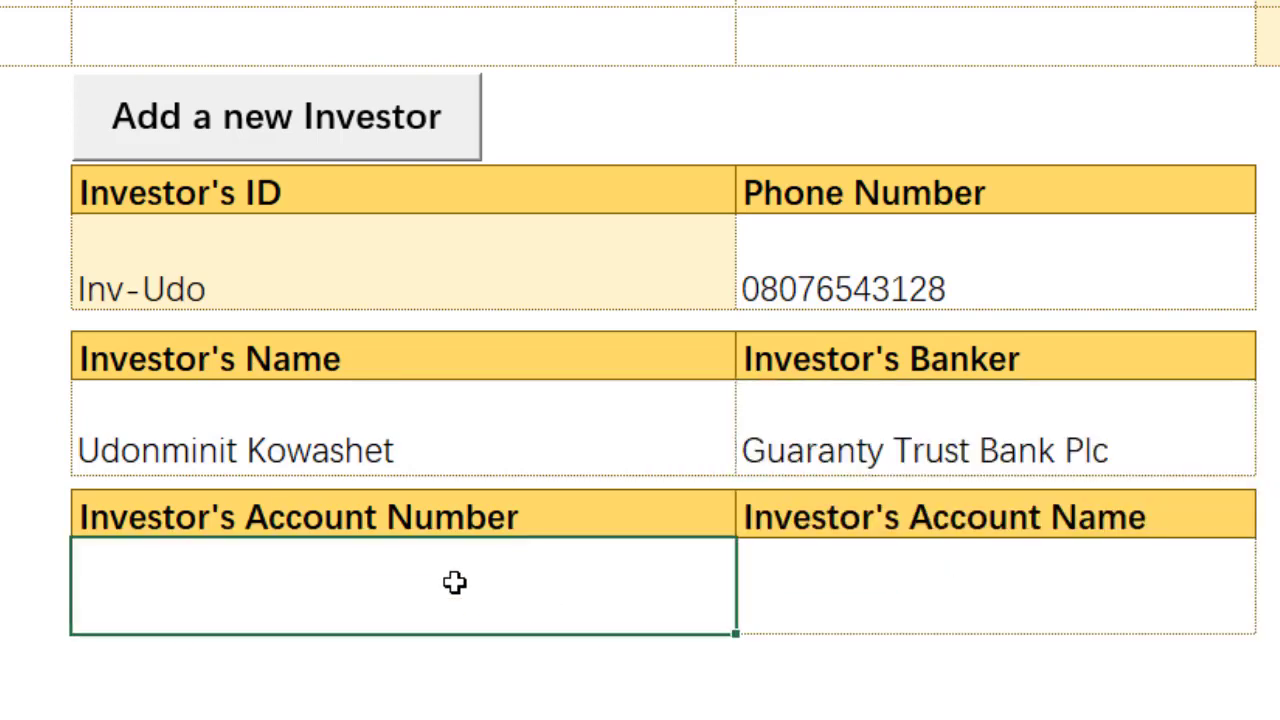
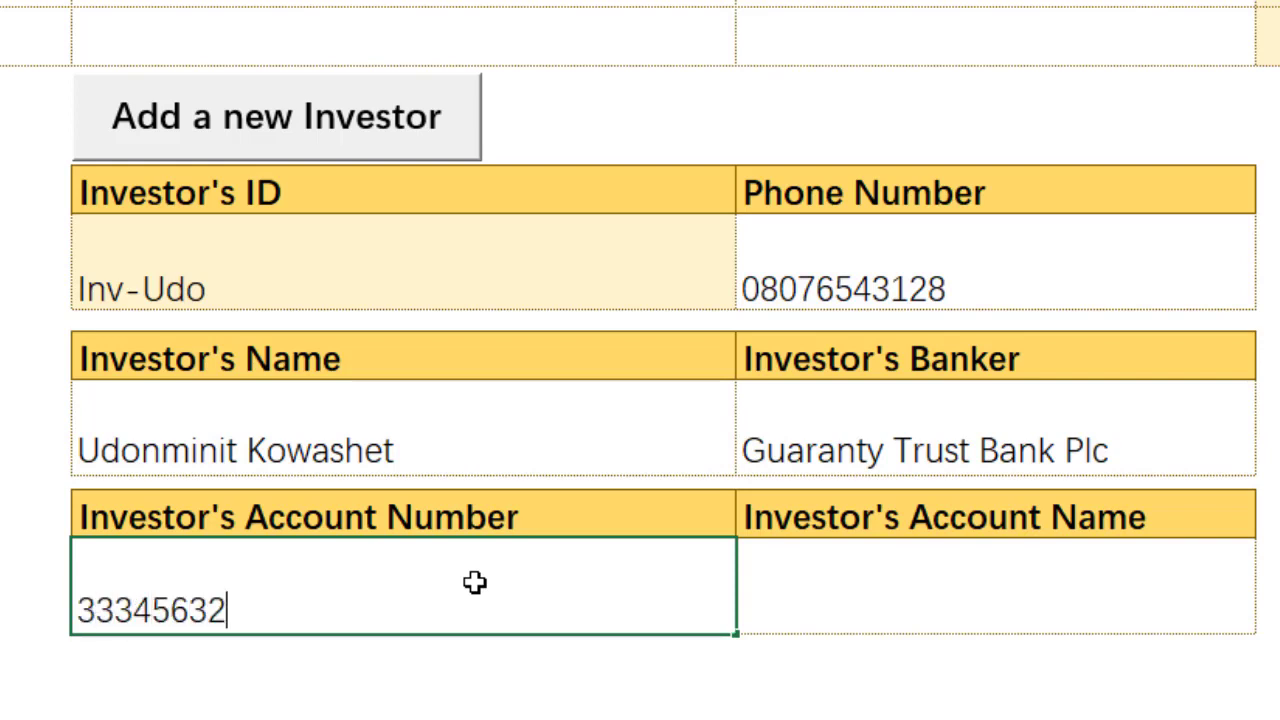
left_click(566, 431)
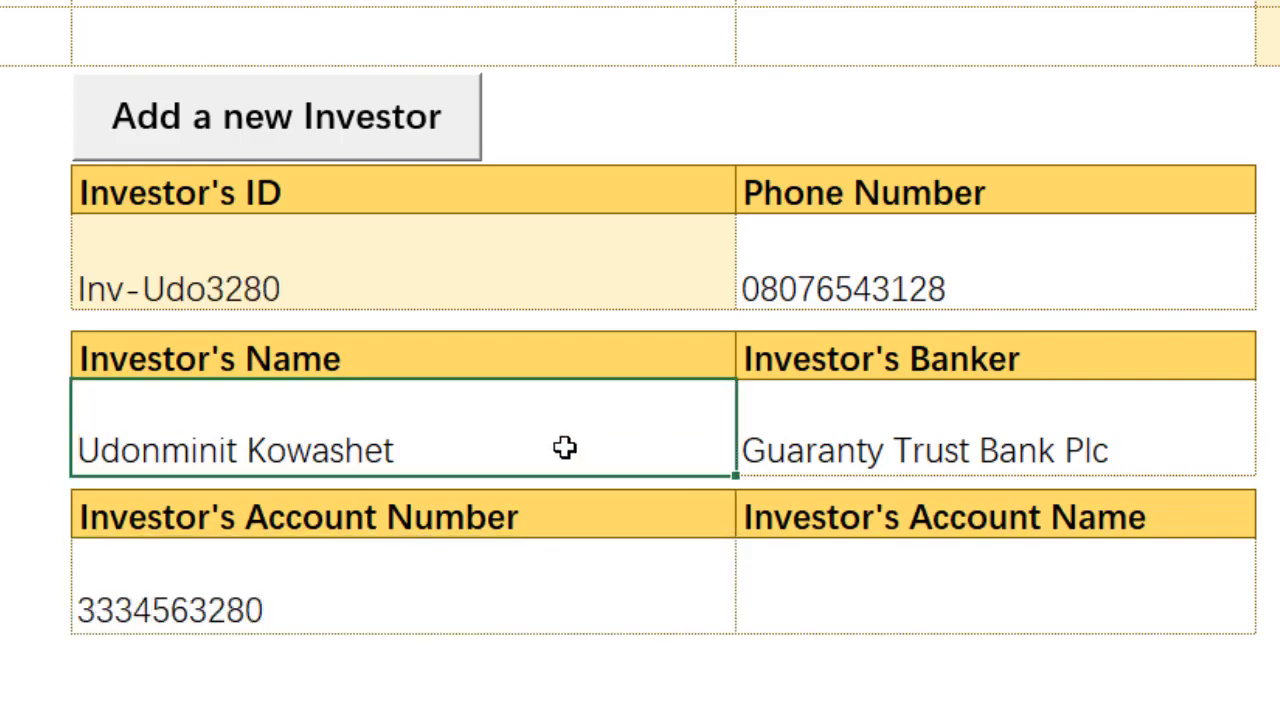
key("ctrl+c")
right_click(944, 588)
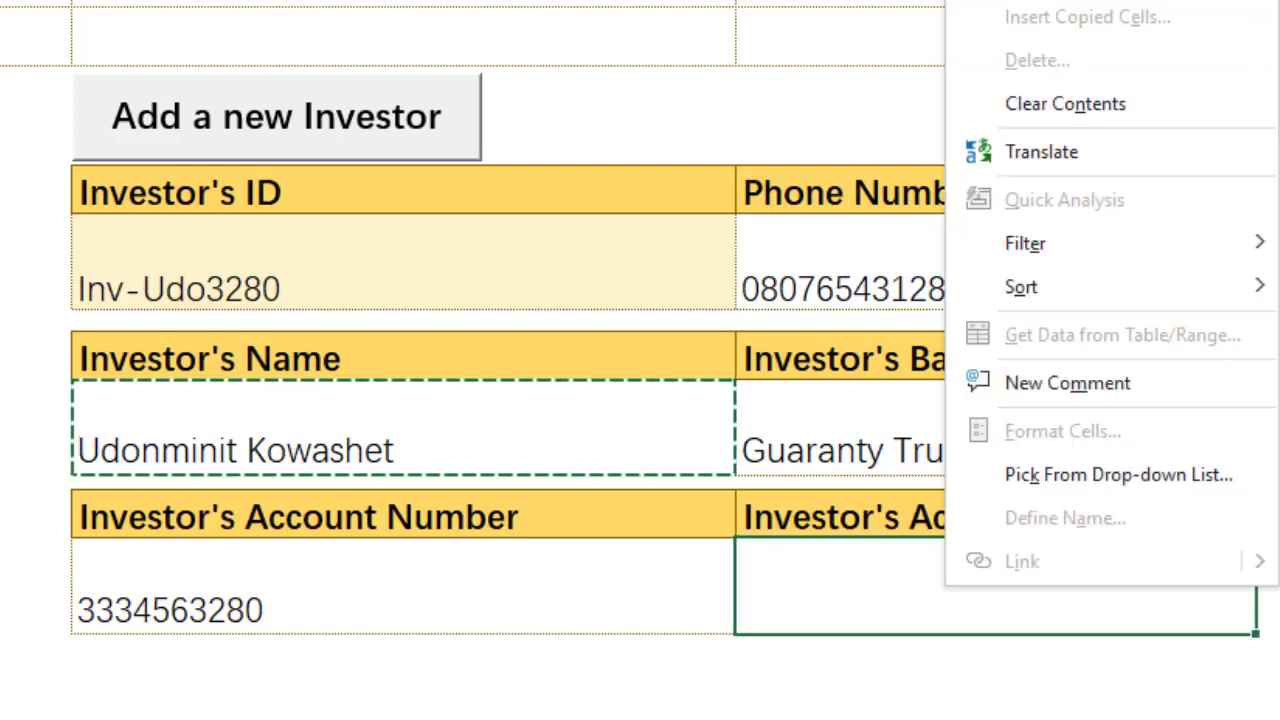
left_click(1020, 2)
key("Escape")
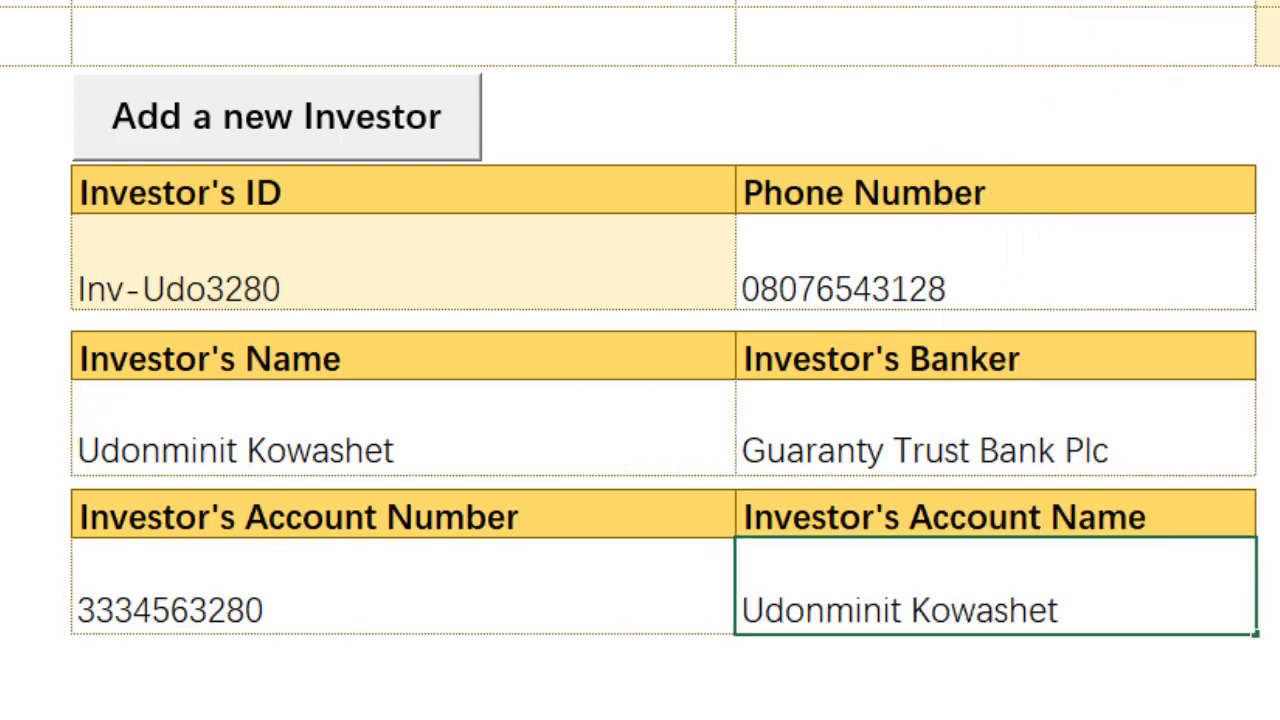
type("Sample")
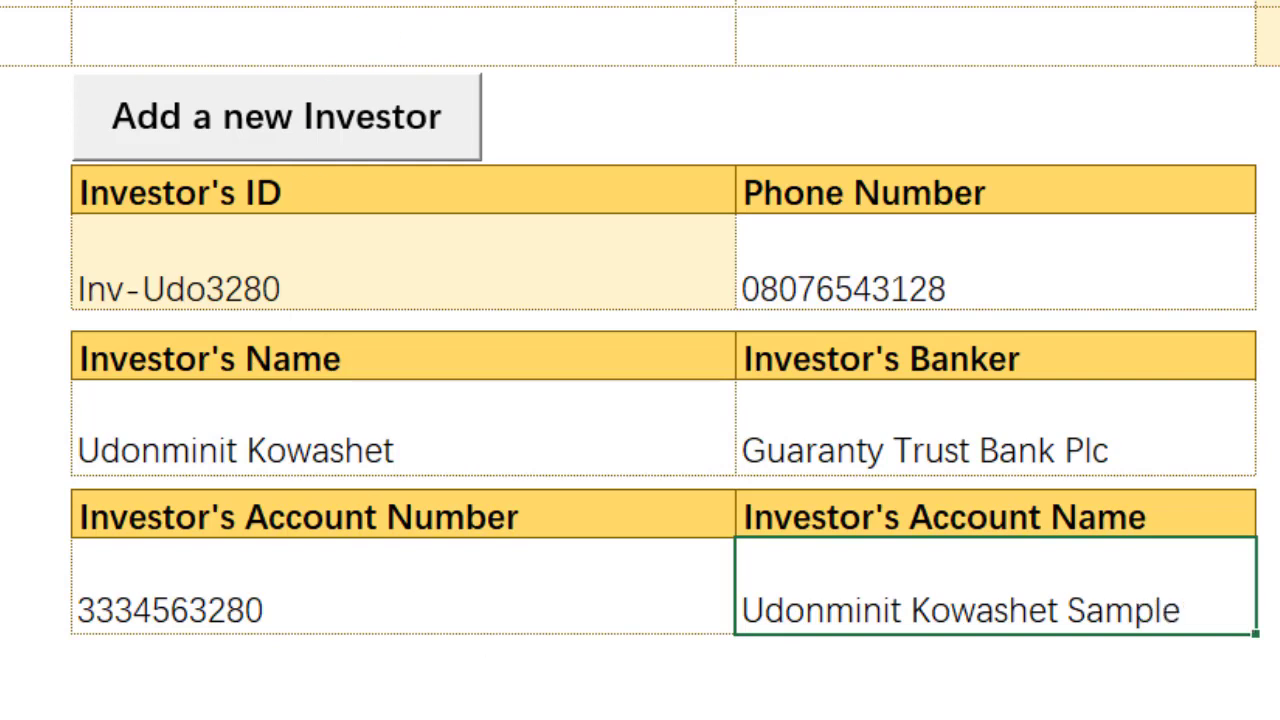
key("Right")
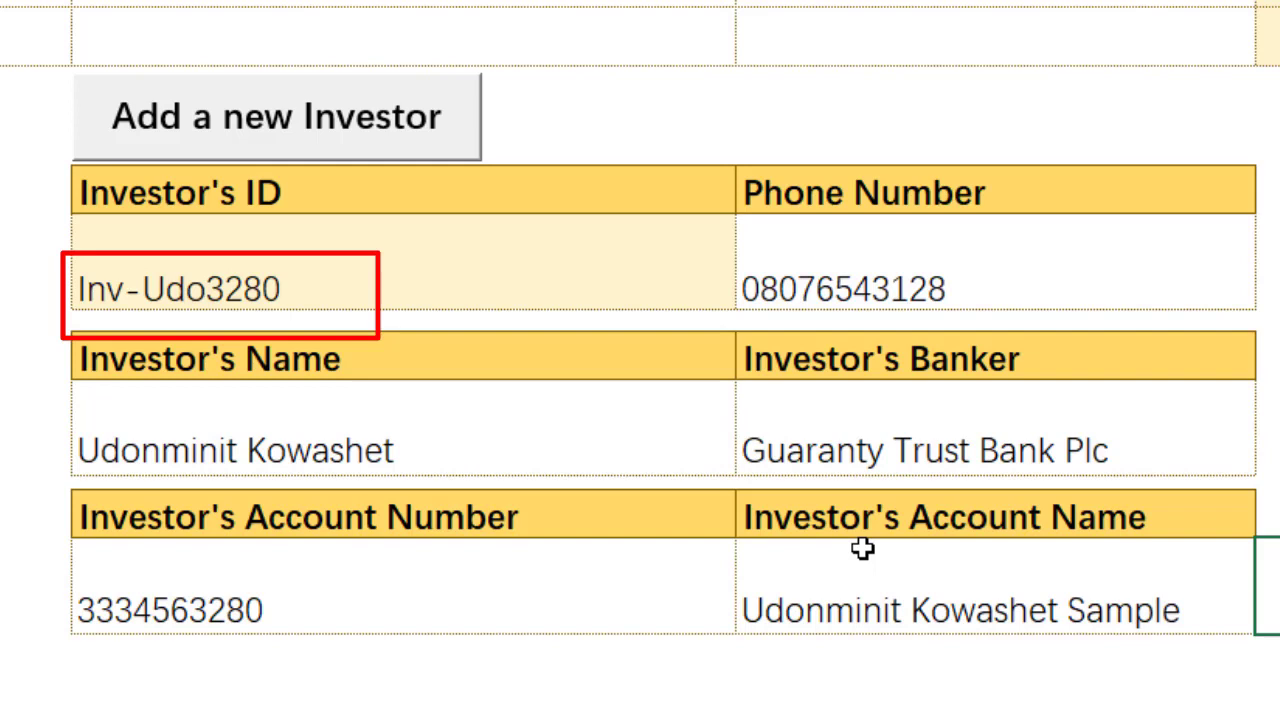
Step: Post the entry with Add a new Investor, confirming Yes and OK
left_click(343, 134)
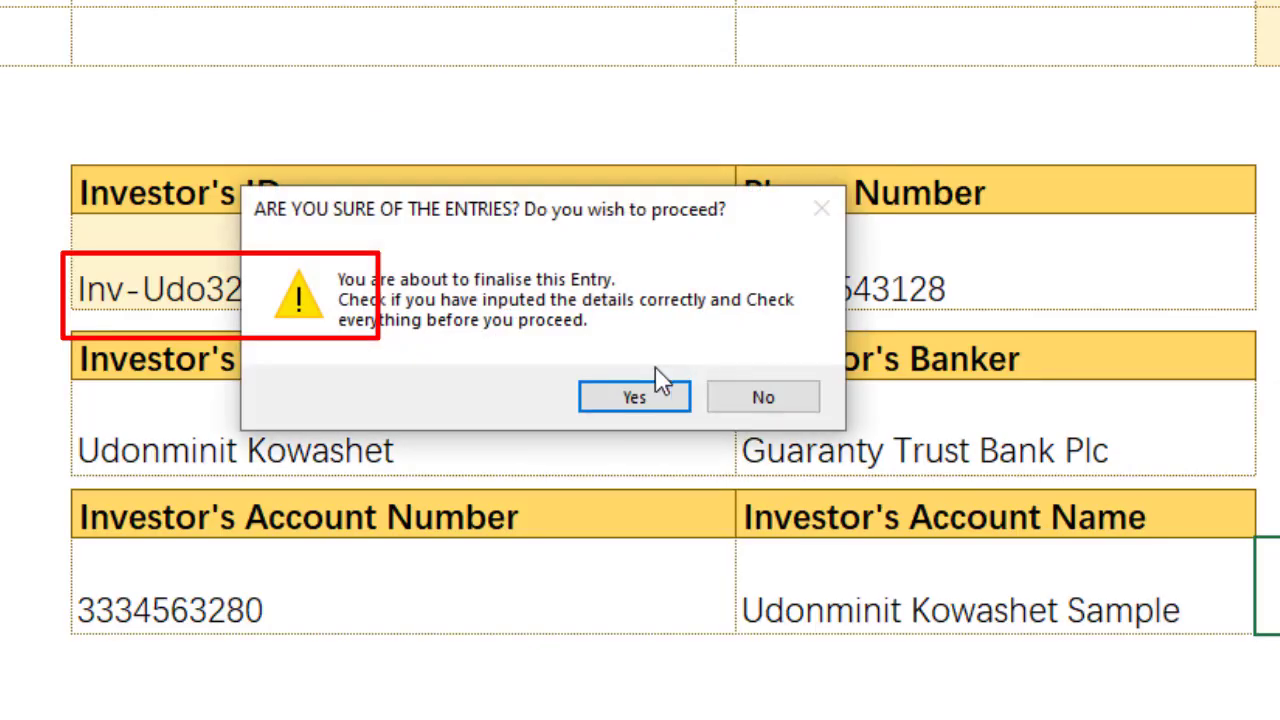
left_click(646, 390)
left_click(627, 377)
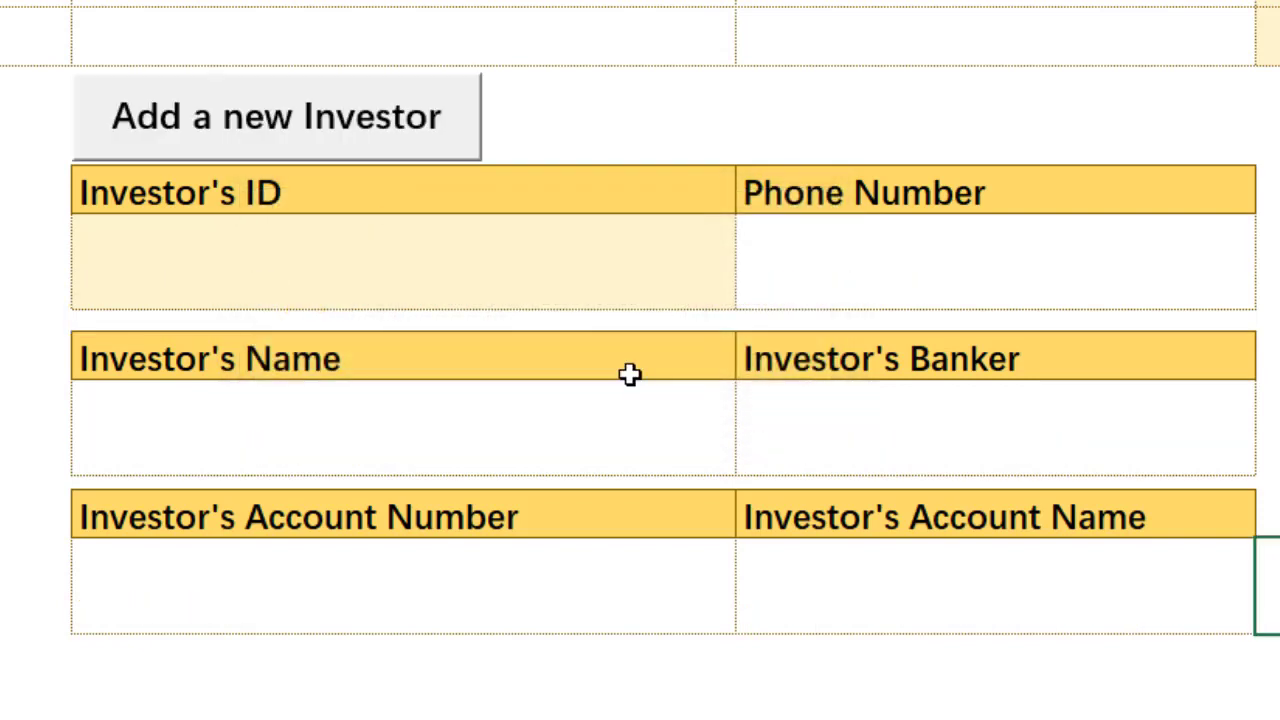
Step: Enter the new investor's phone number and full name in the form
left_click(822, 275)
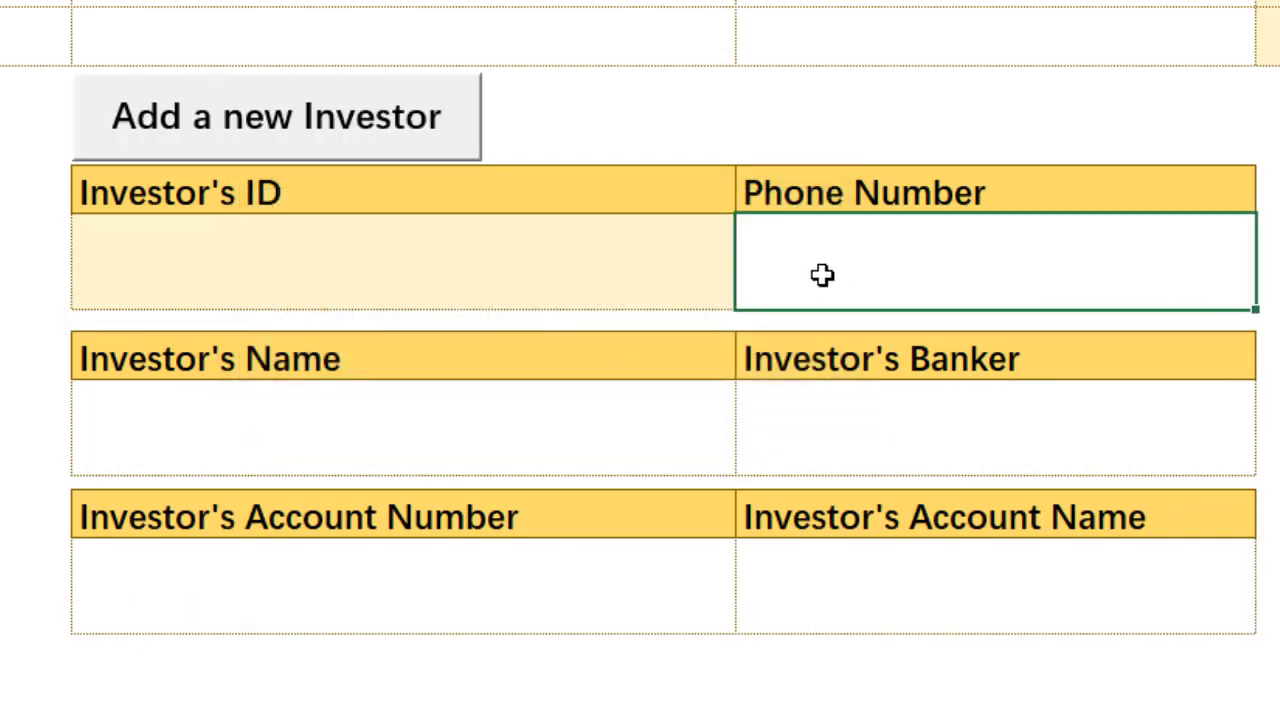
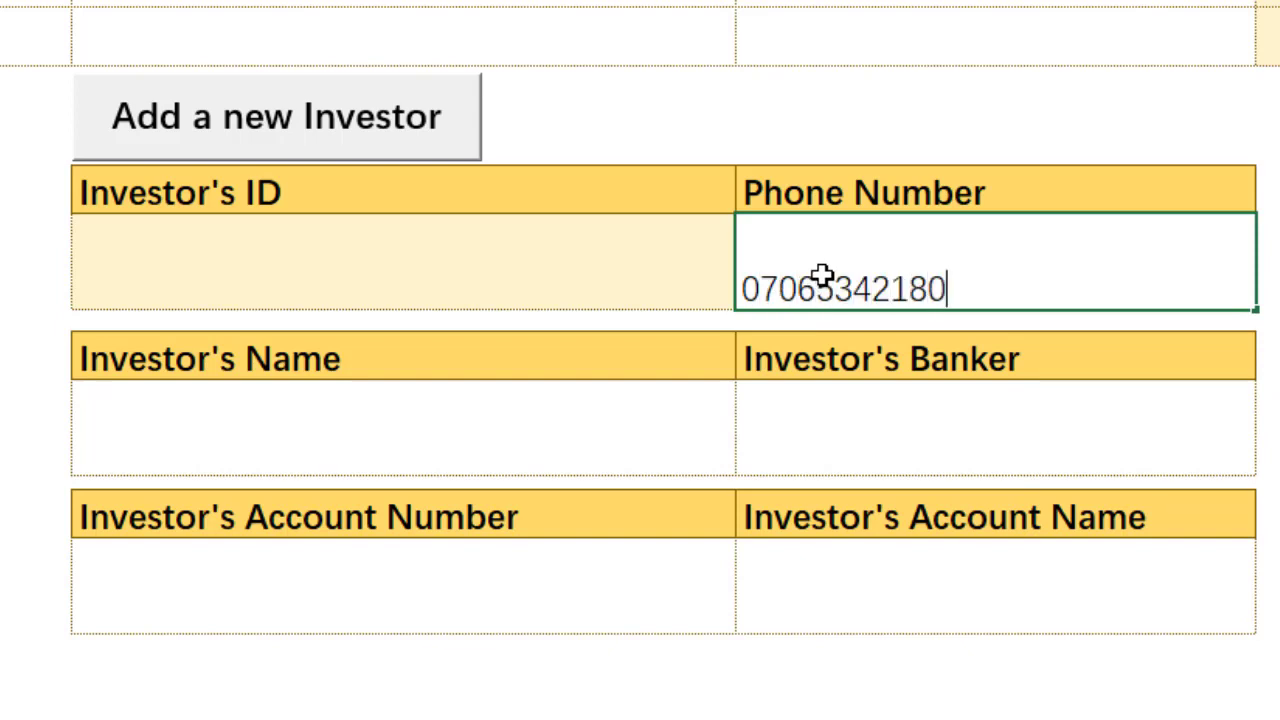
left_click(593, 441)
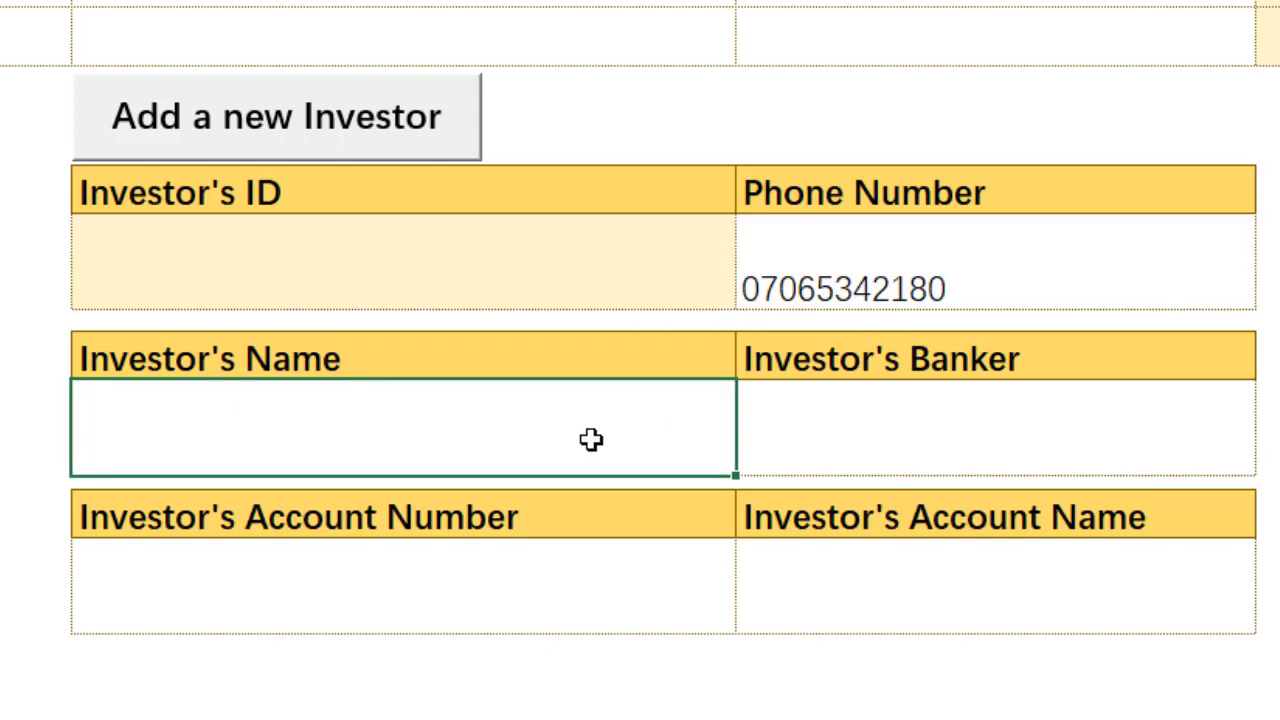
type("Bewis")
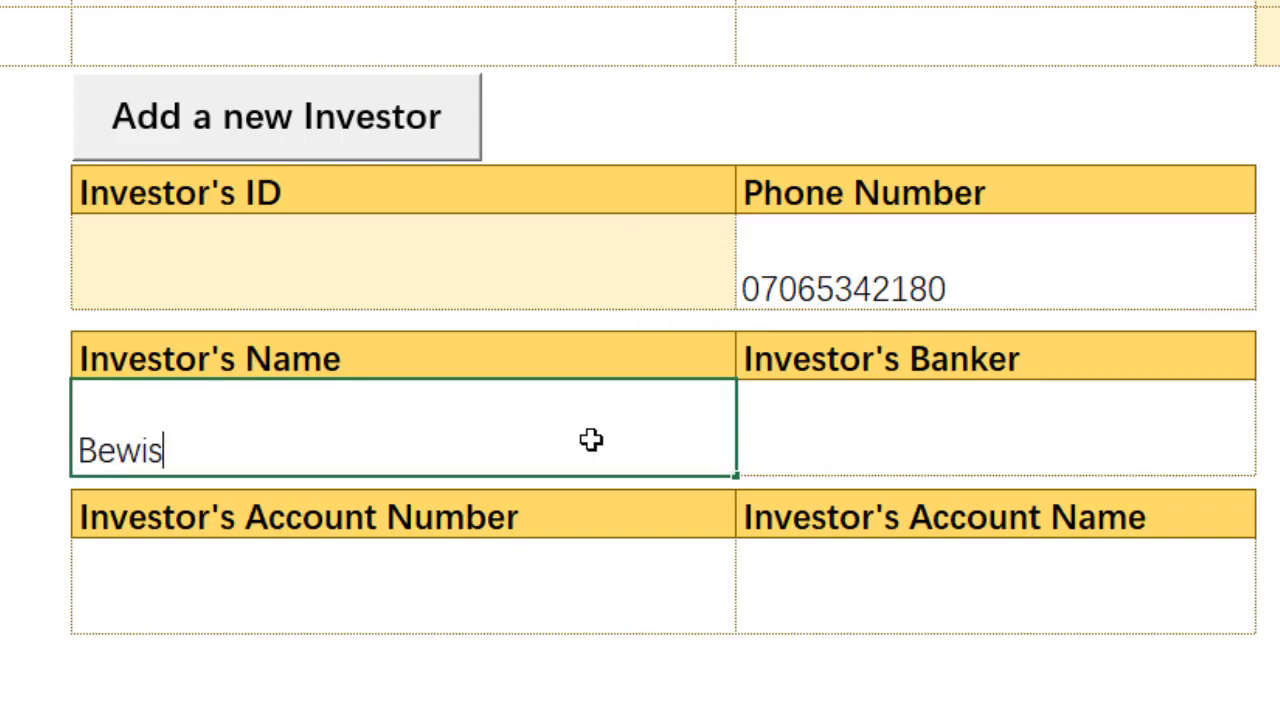
type("N")
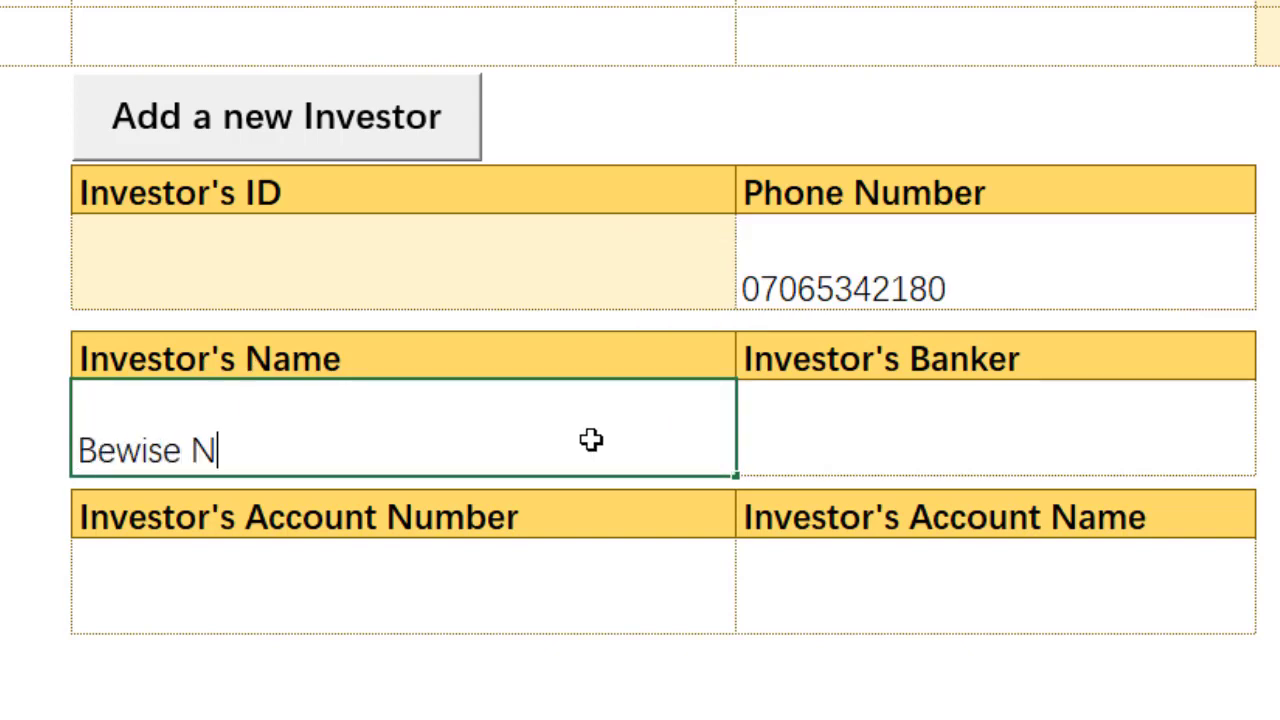
type("odulling")
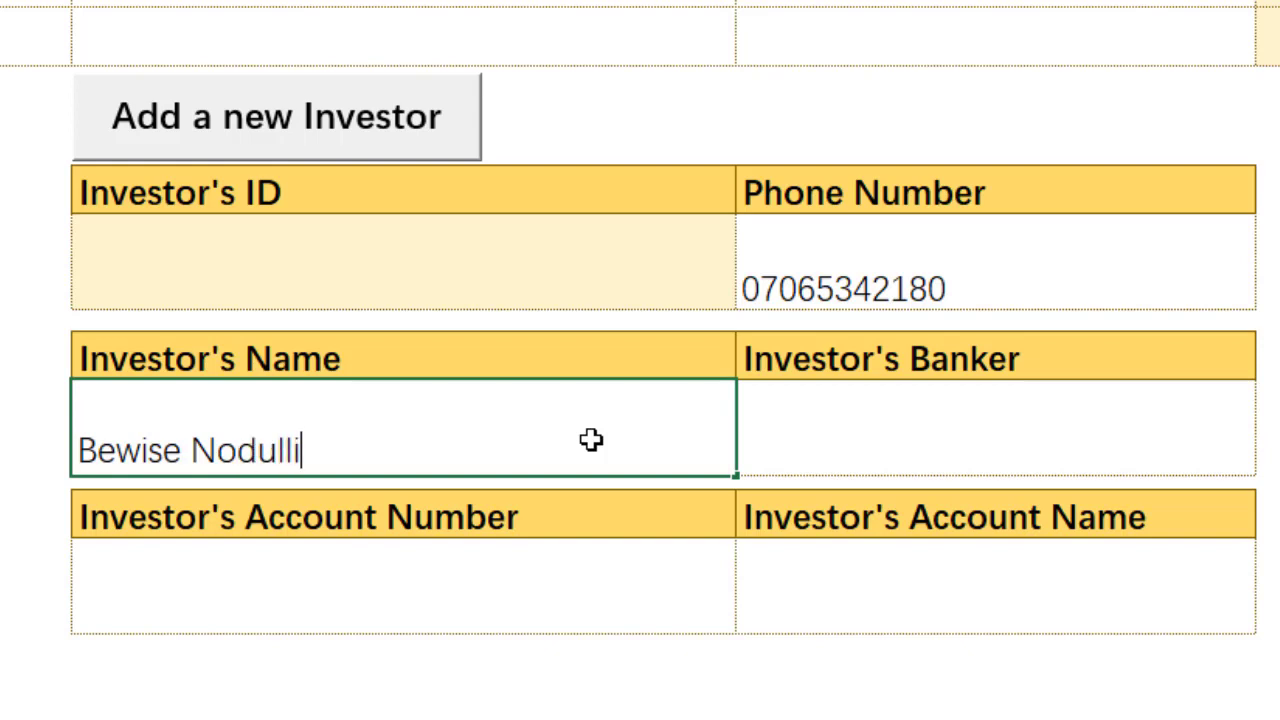
left_click(826, 443)
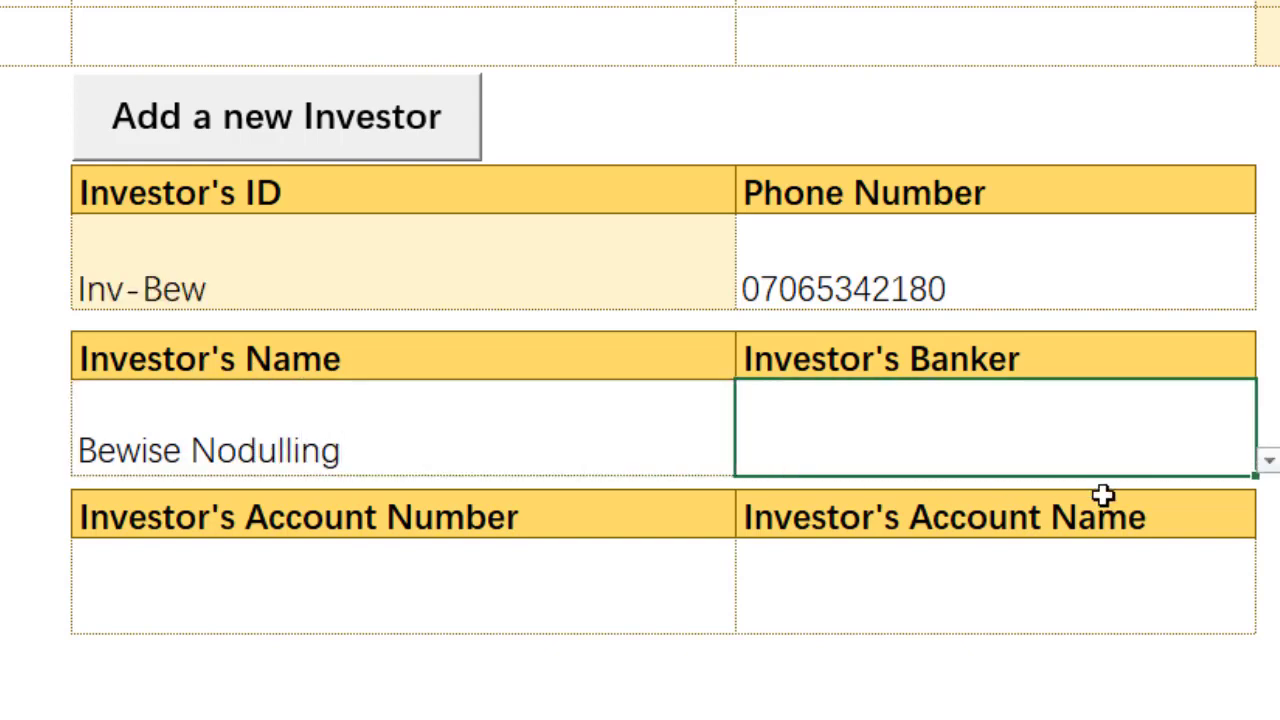
Step: Select Union Bank of Nigeria Plc as the banker and enter the investor's account number
left_click(1268, 460)
left_click_drag(1272, 540, 1252, 606)
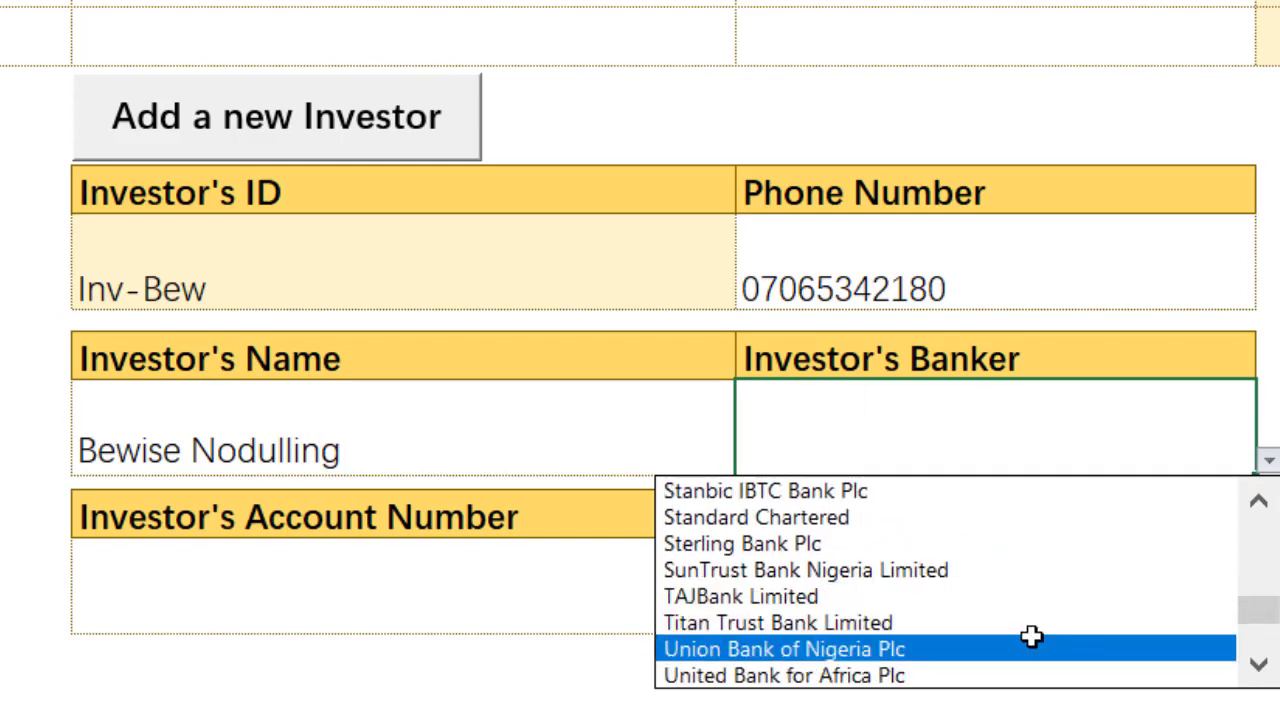
left_click(955, 643)
left_click(511, 605)
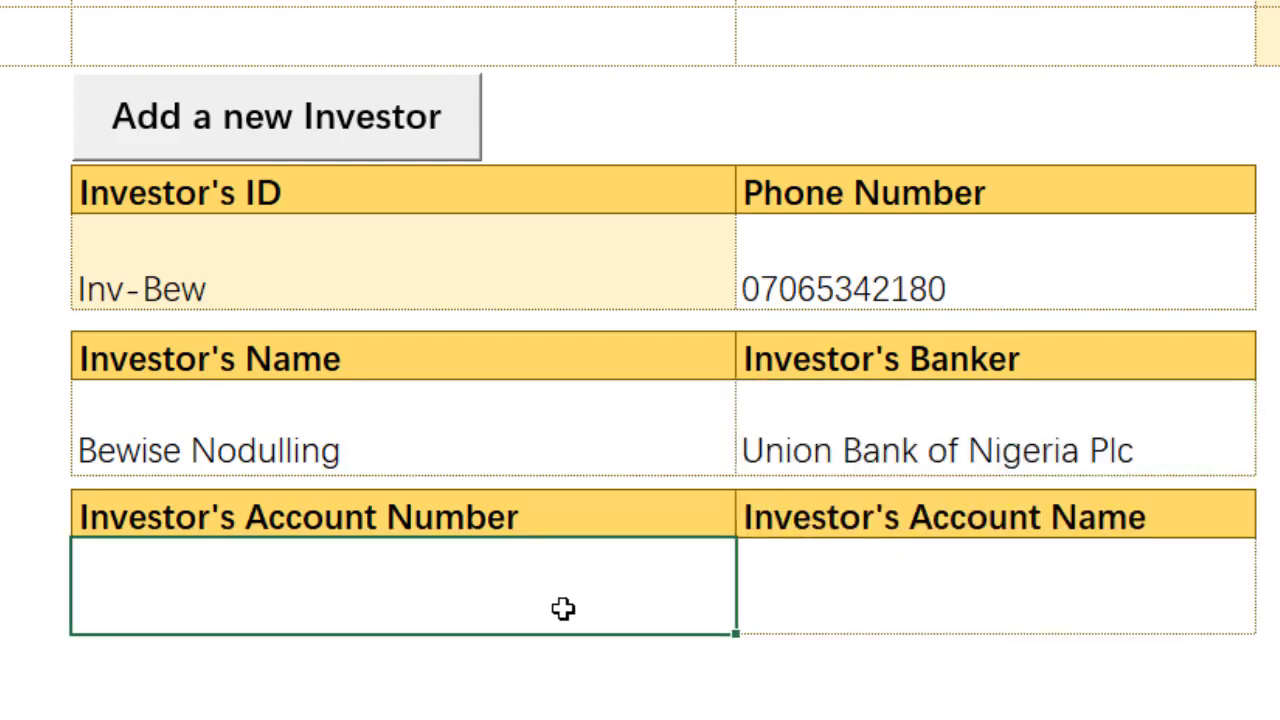
type("000098765")
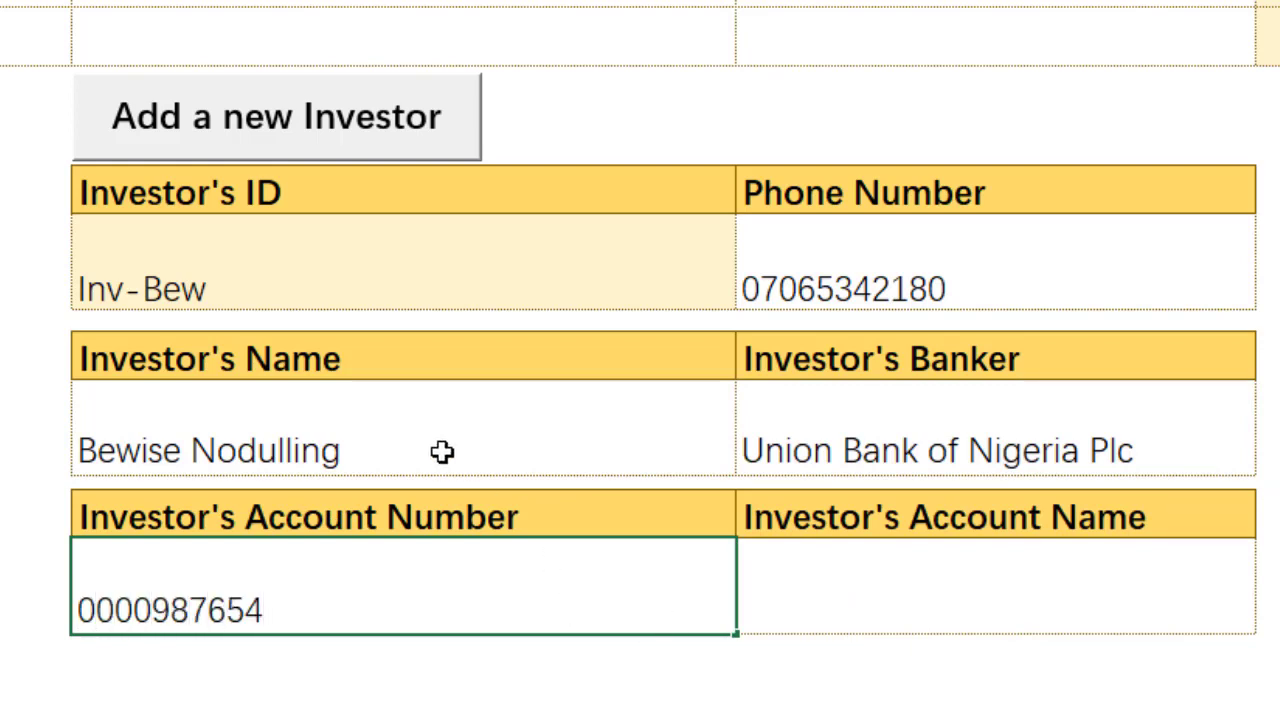
type("4")
Step: Copy the investor's name into the Account Name field
left_click(429, 420)
key("ctrl+c")
left_click(904, 577)
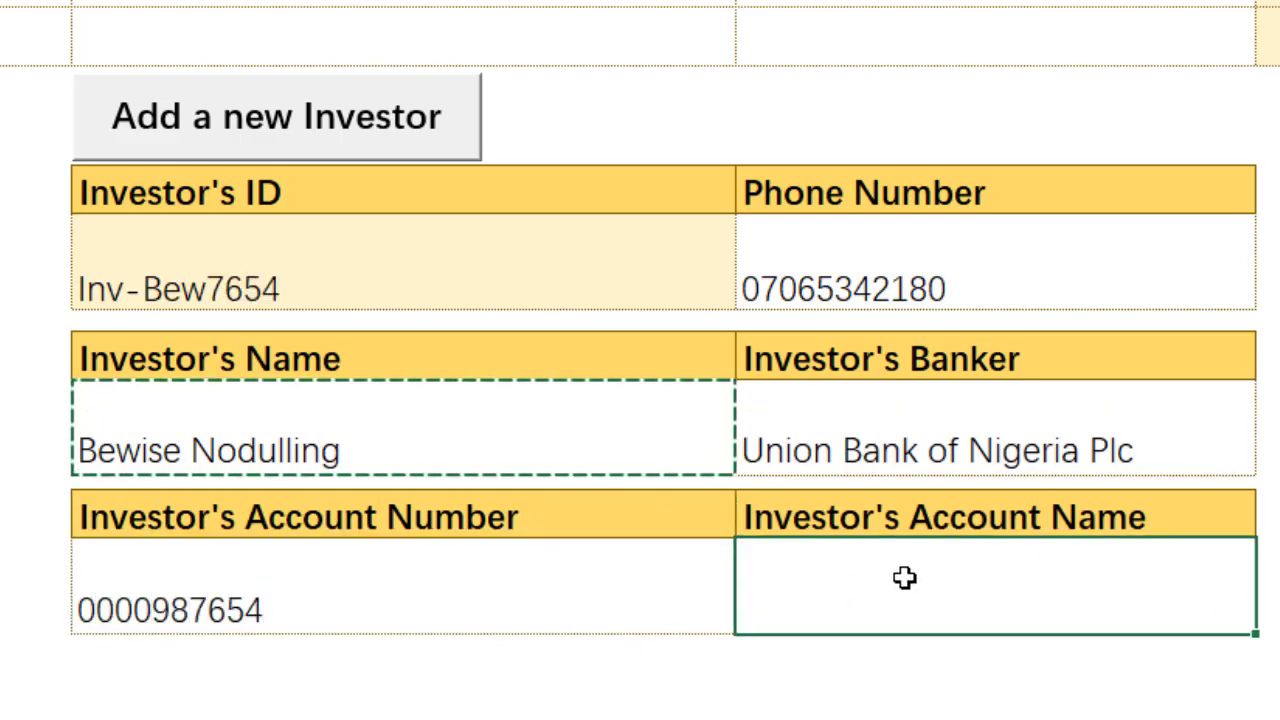
right_click(904, 577)
left_click(968, 1)
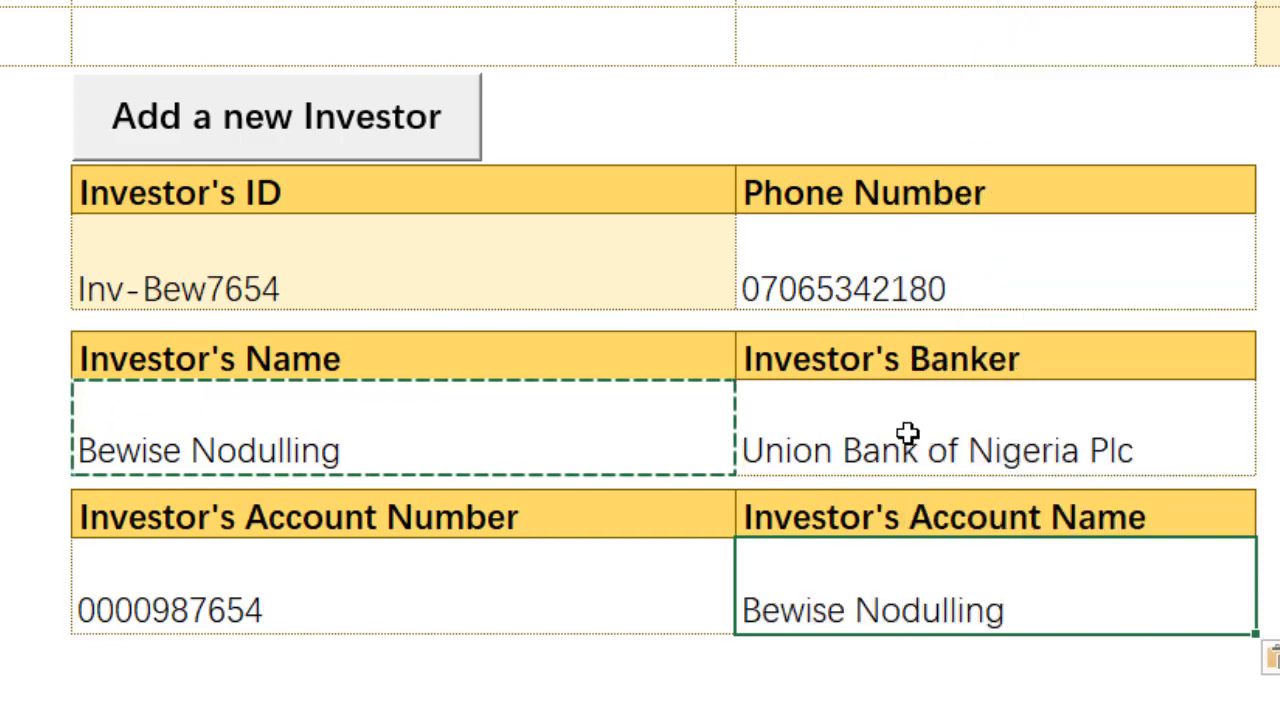
key("Escape")
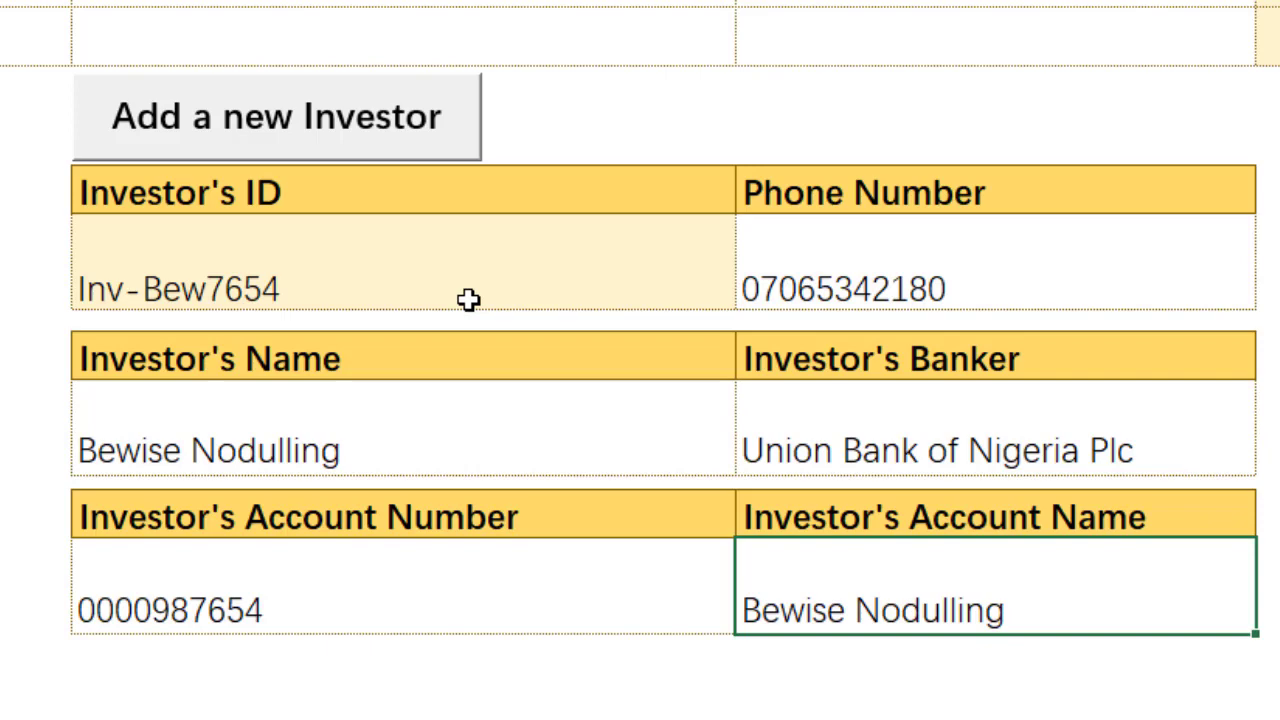
Step: Submit the investor with 'Add a new Investor', confirm, and acknowledge the posting
left_click(363, 126)
left_click(627, 397)
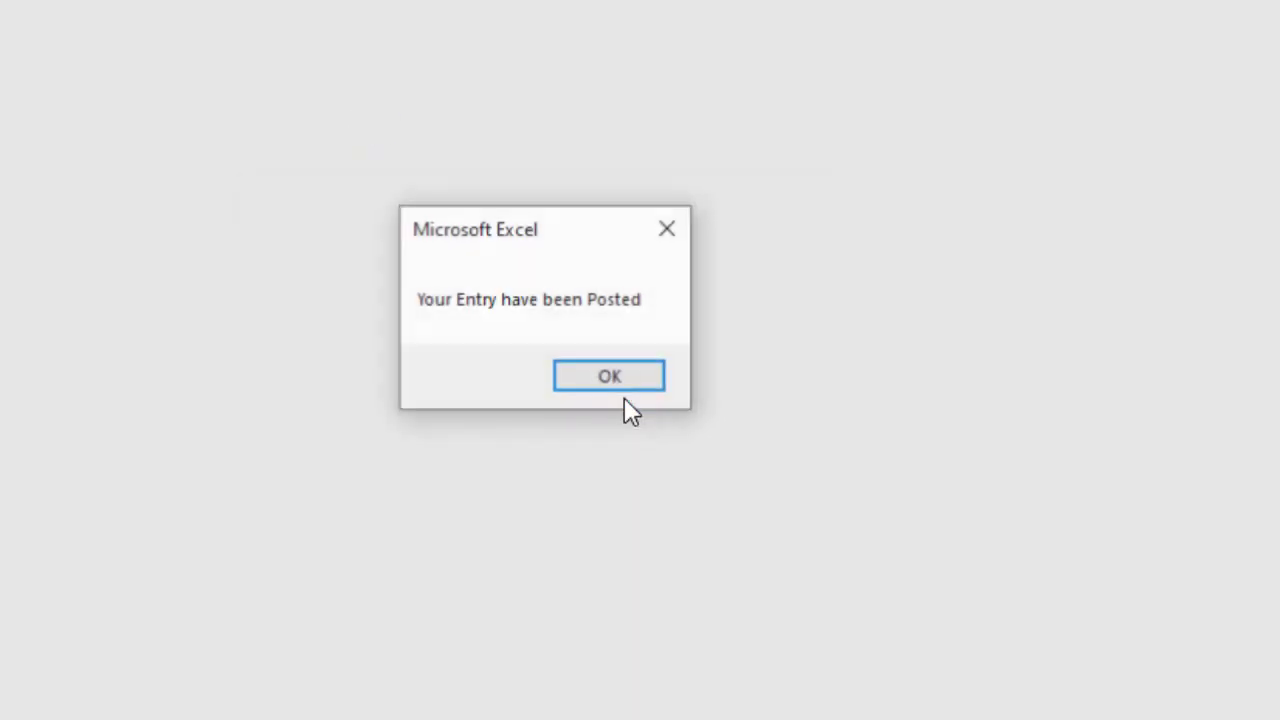
left_click(617, 389)
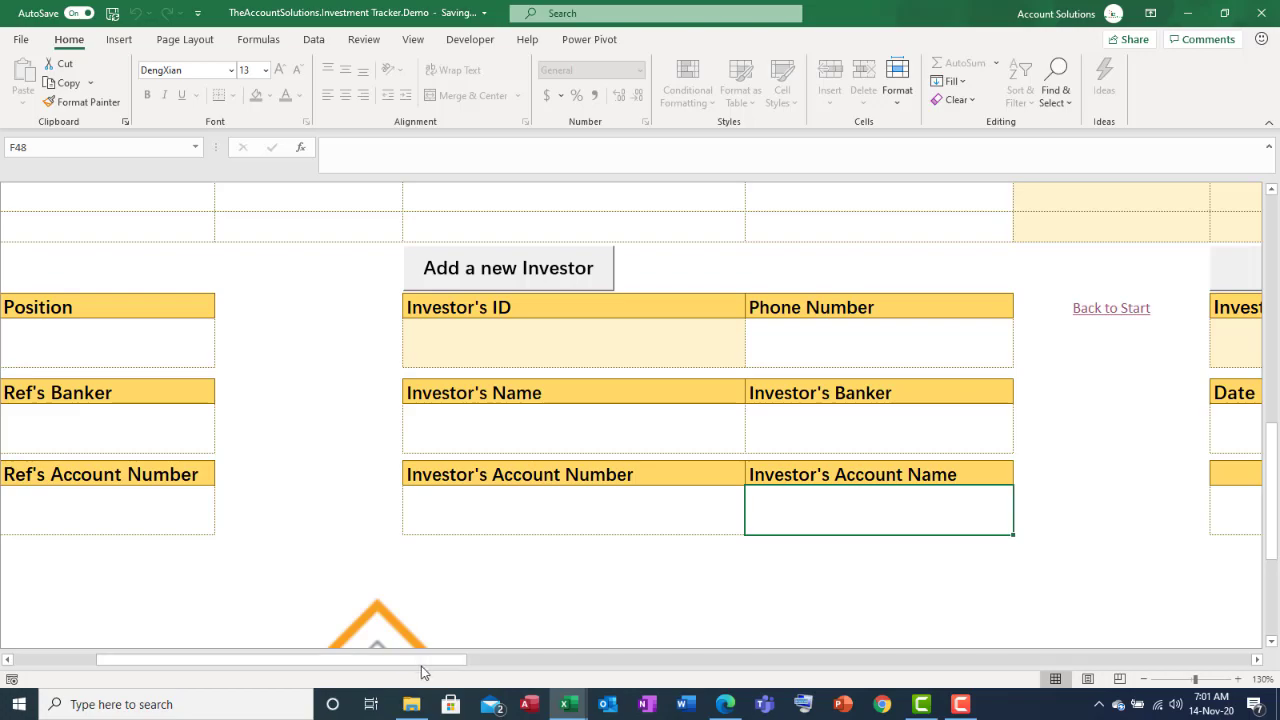
Step: Check the Investment form's Investor's ID list shows the new IDs, then return to the start menu
left_click_drag(421, 666, 563, 666)
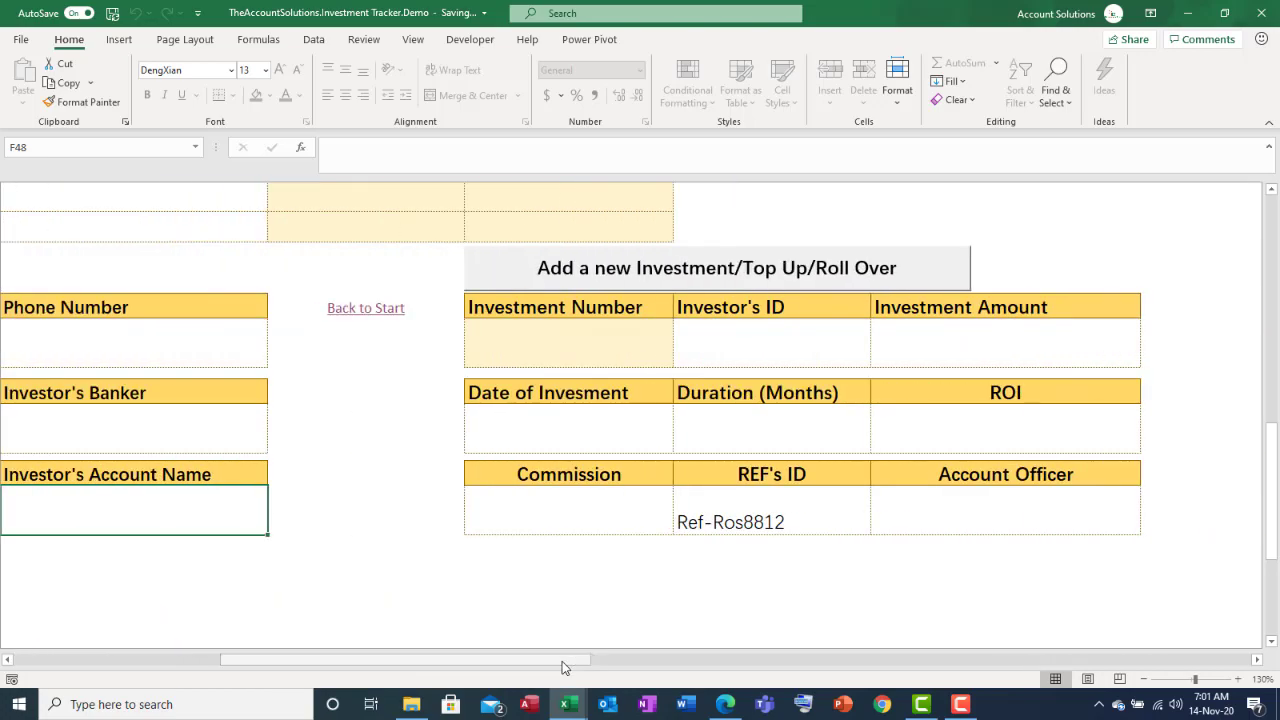
left_click(840, 355)
left_click(877, 361)
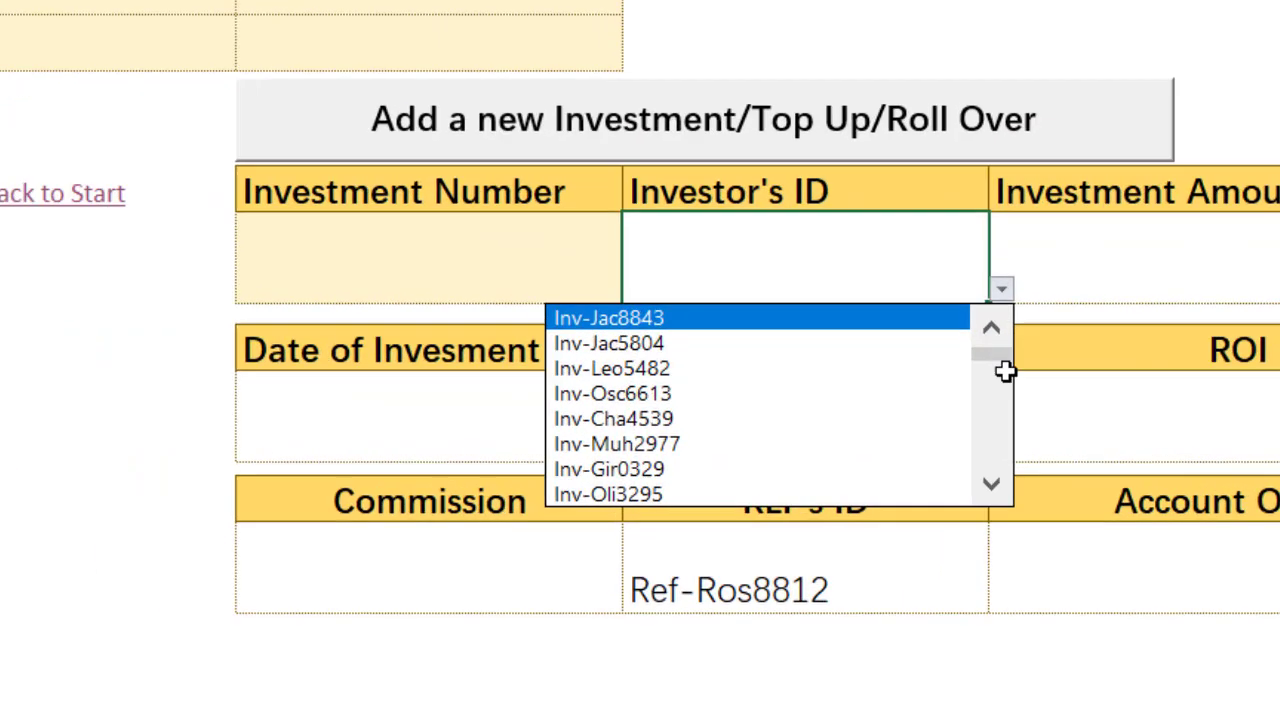
scroll(872, 400, "down", 5)
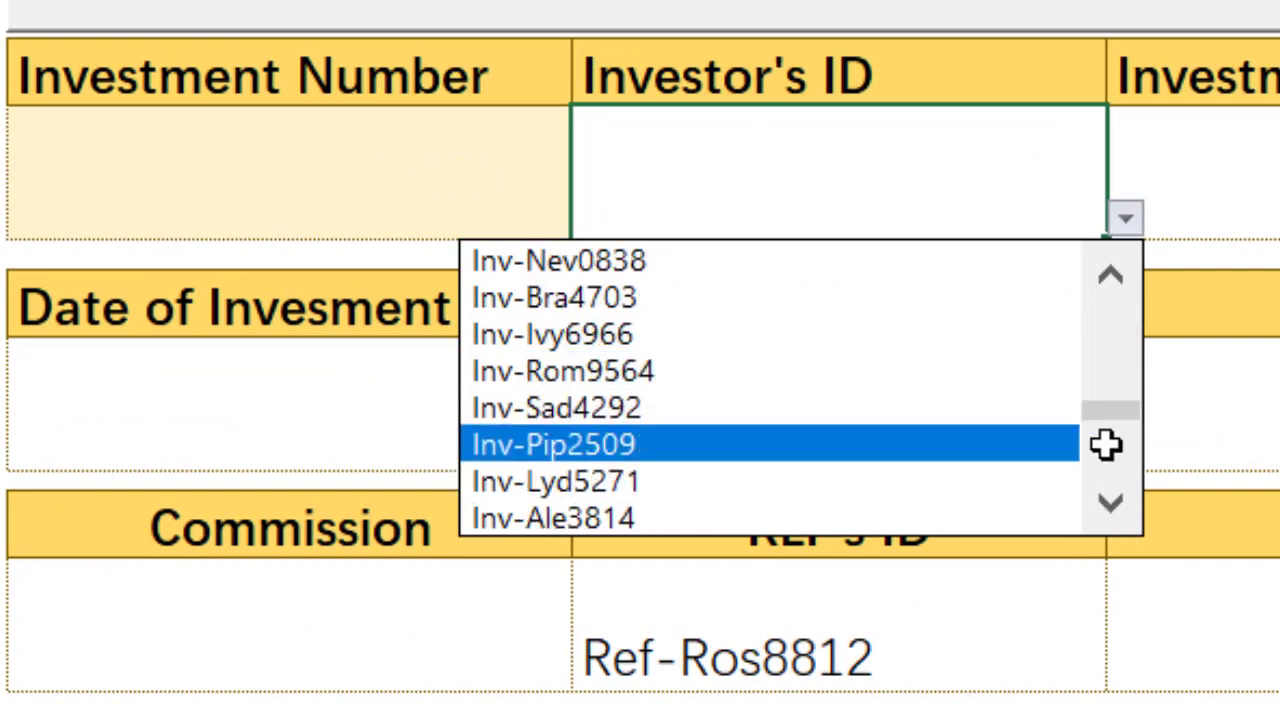
left_click_drag(1107, 414, 1114, 508)
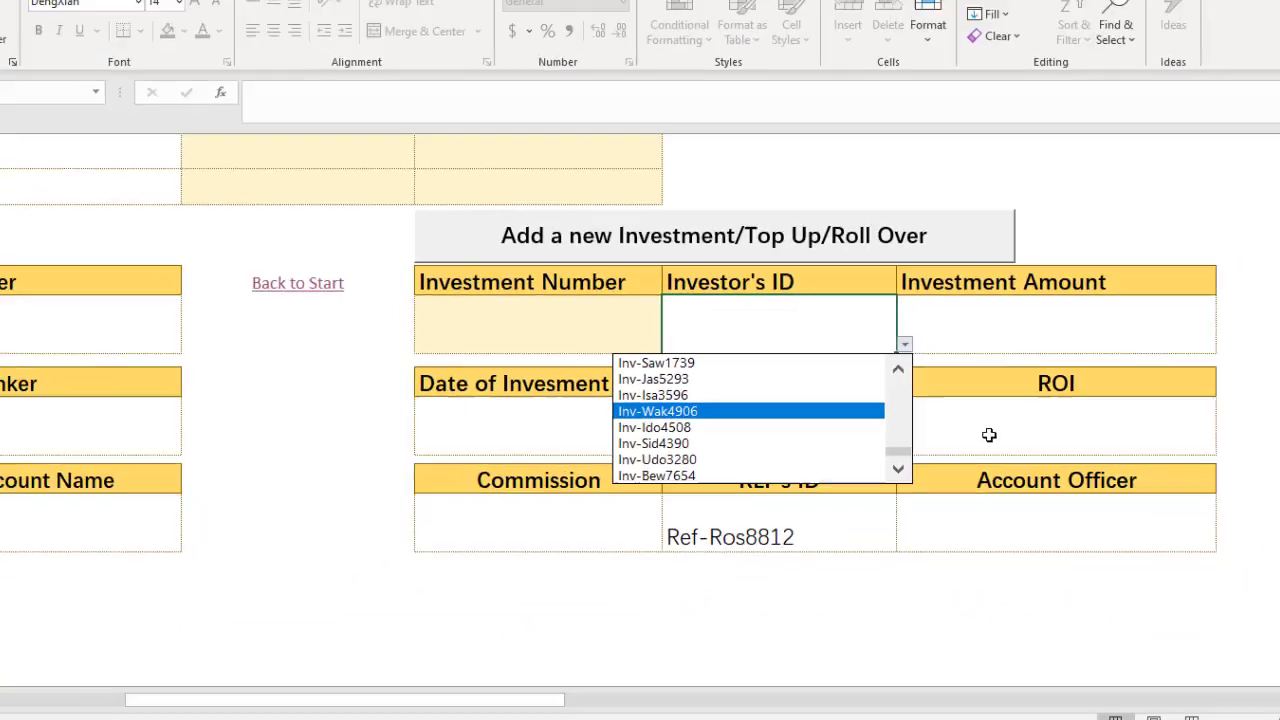
key("Escape")
left_click_drag(572, 661, 286, 663)
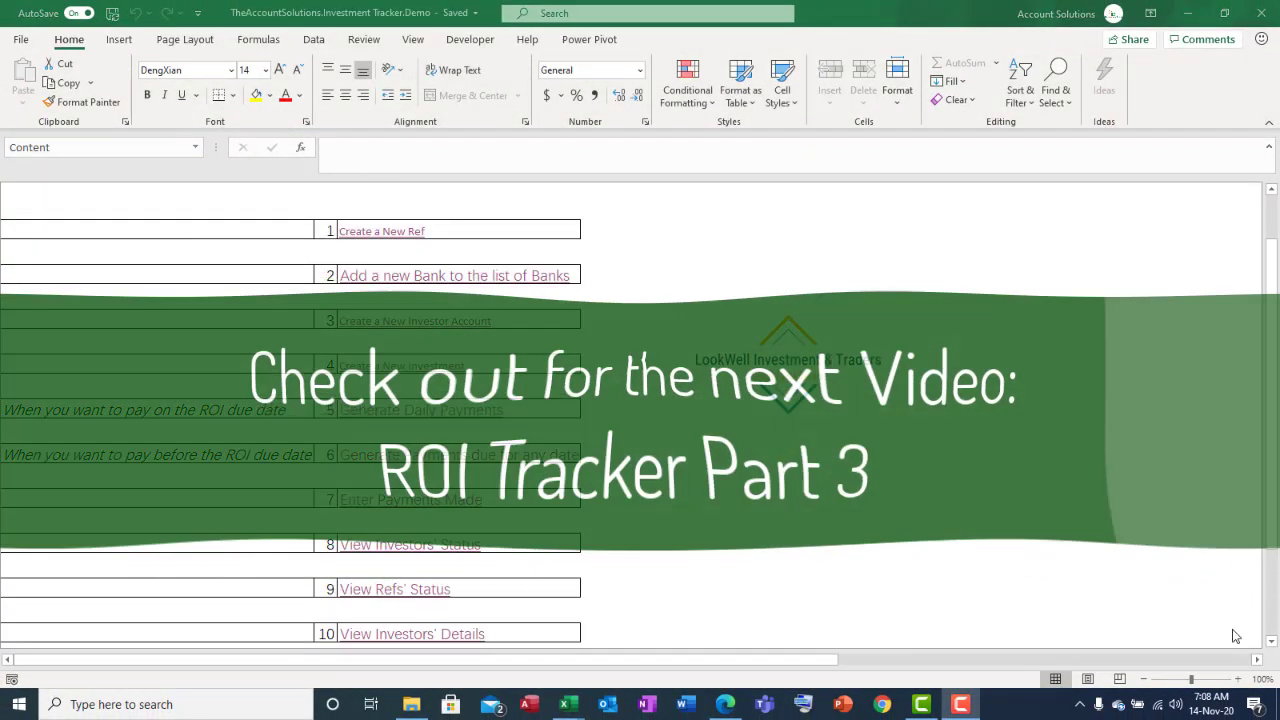